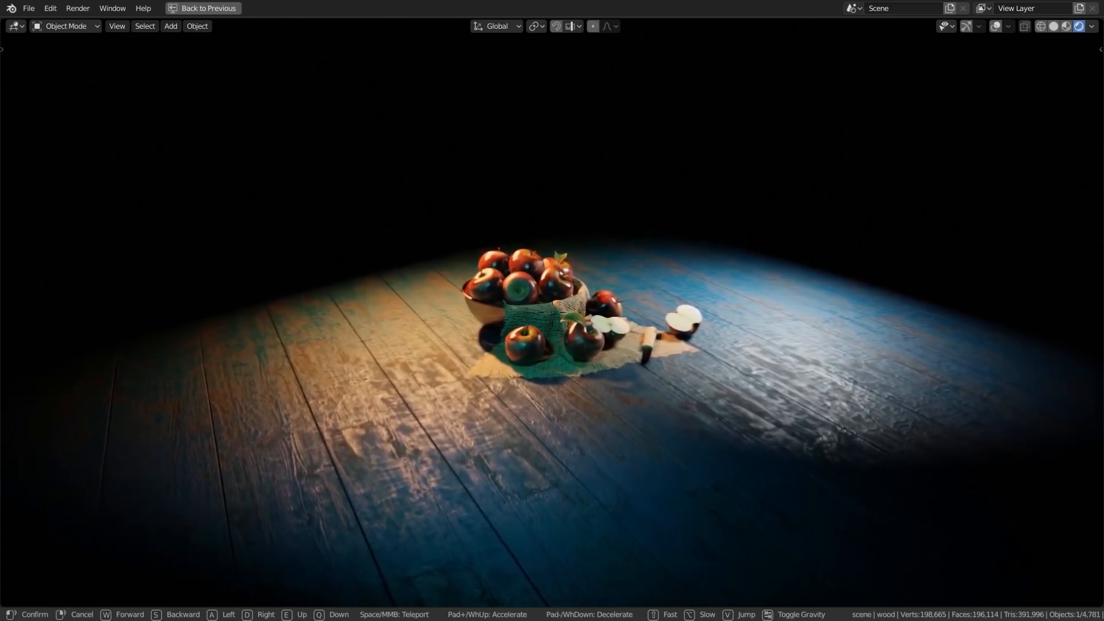
pyautogui.press('w')
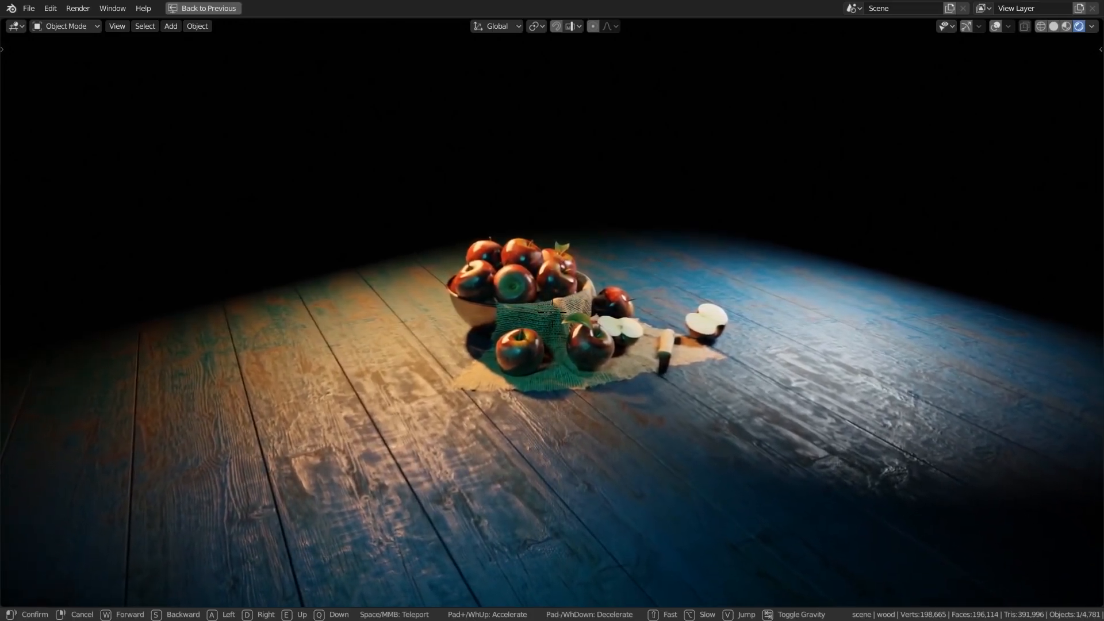
pyautogui.press('w')
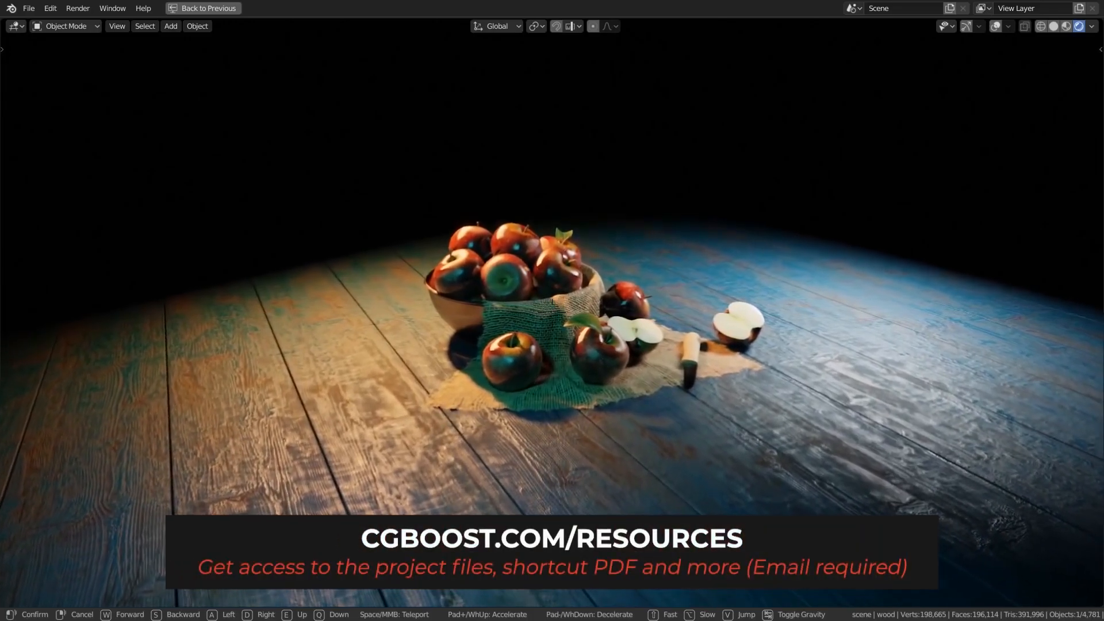
pyautogui.press('w')
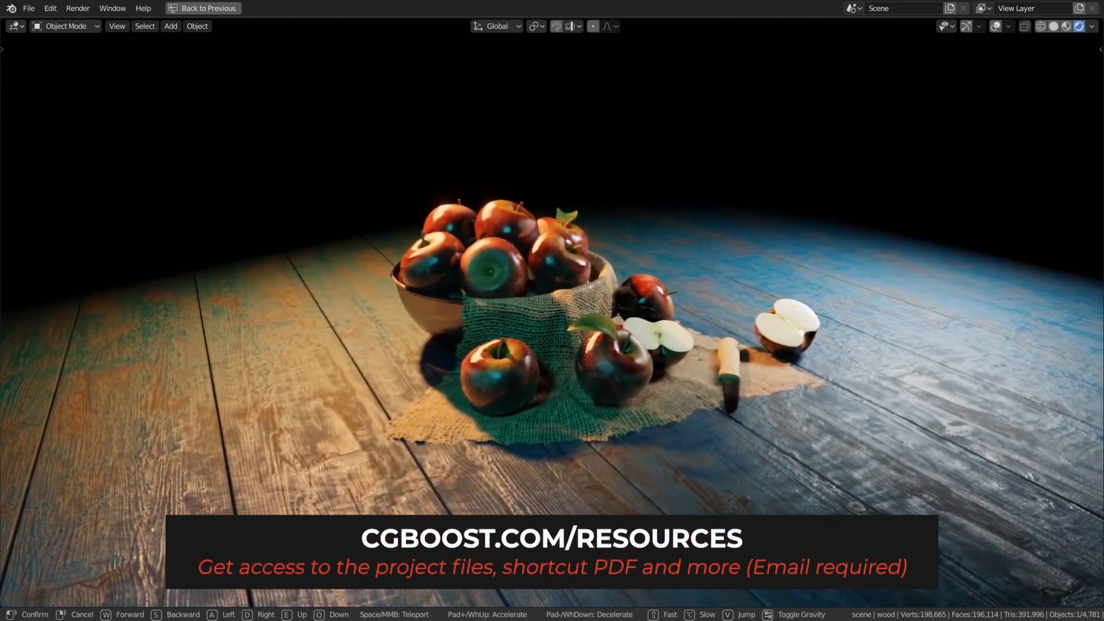
pyautogui.press('w')
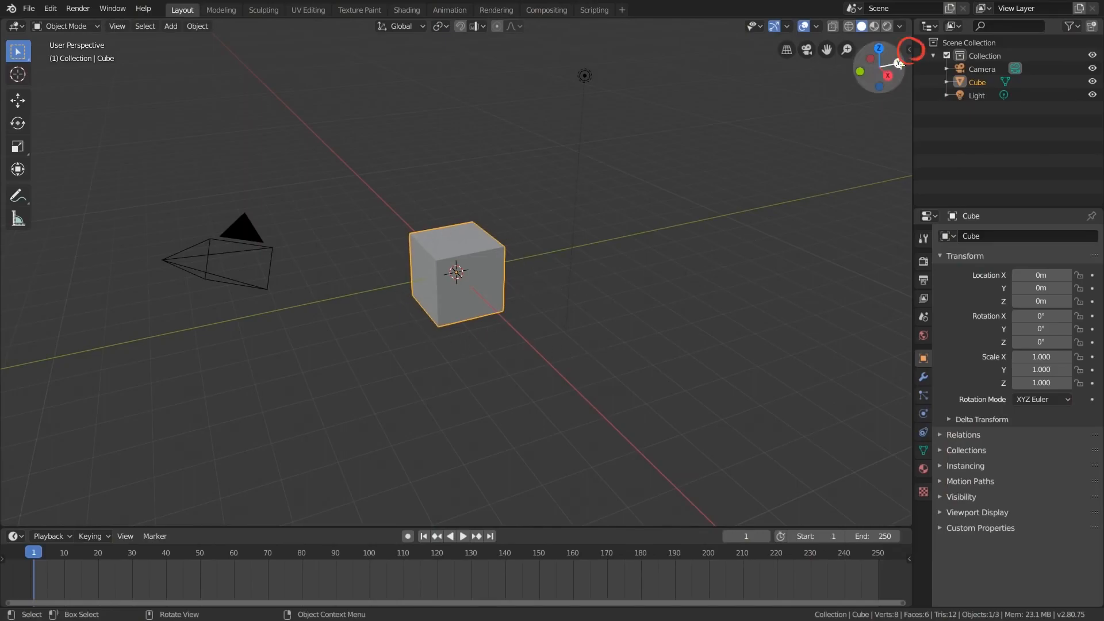
# - Show the cube's transform values in the viewport and set the scene's length unit to Centimeters
pyautogui.click(909, 51)
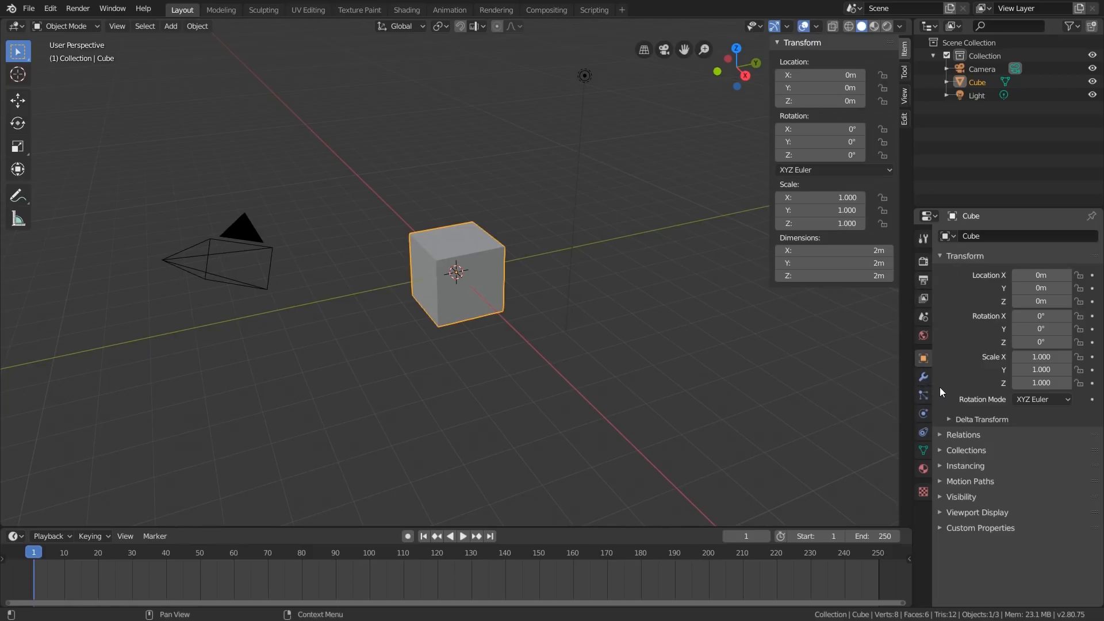
pyautogui.click(924, 318)
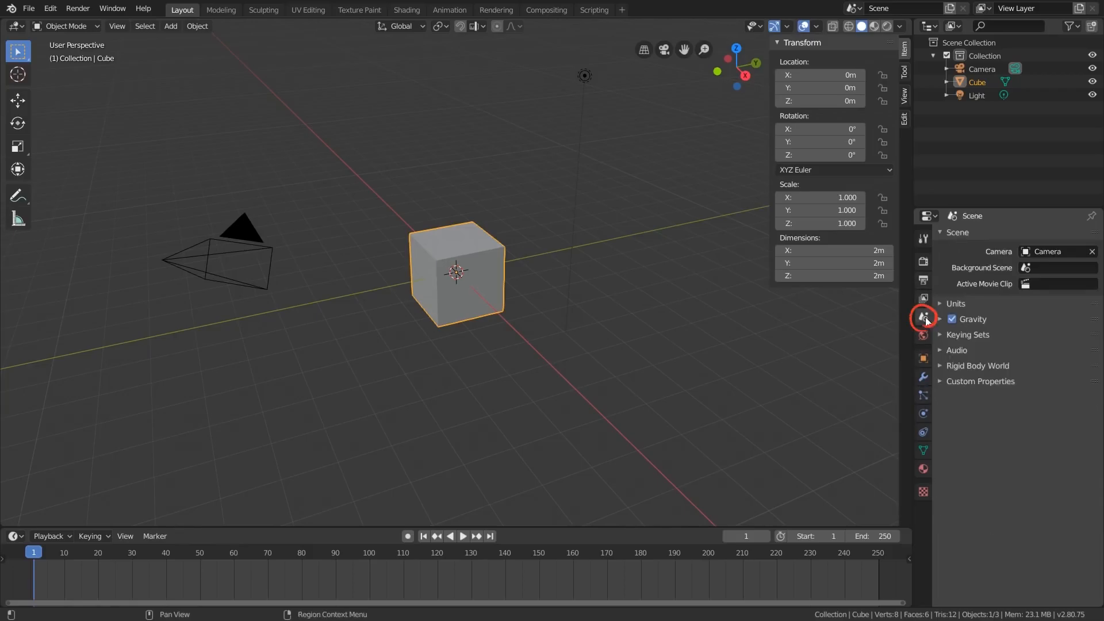
pyautogui.click(985, 305)
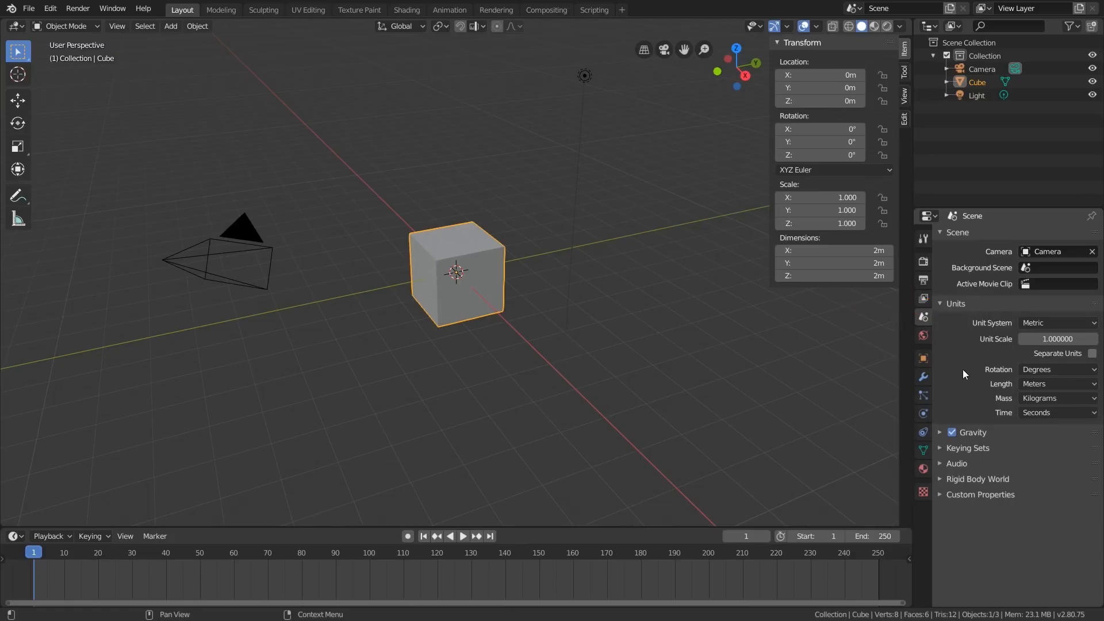
pyautogui.click(1044, 385)
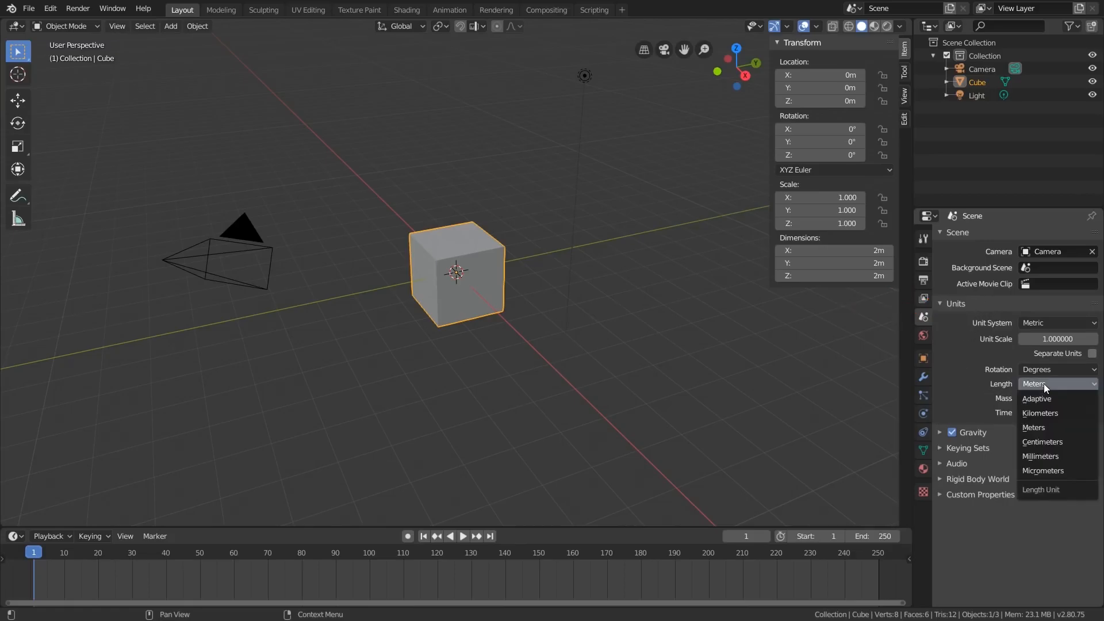
pyautogui.click(1043, 441)
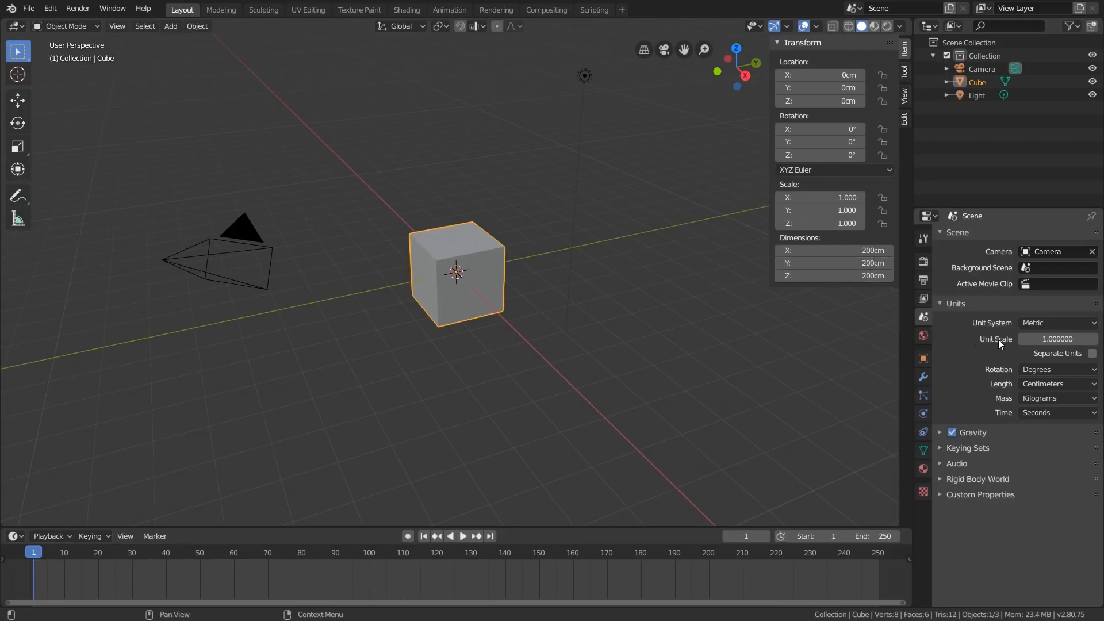
# - Set the scene's unit scale to 0.1 and hide the transform values in the viewport
pyautogui.click(1048, 341)
pyautogui.write('0.1')
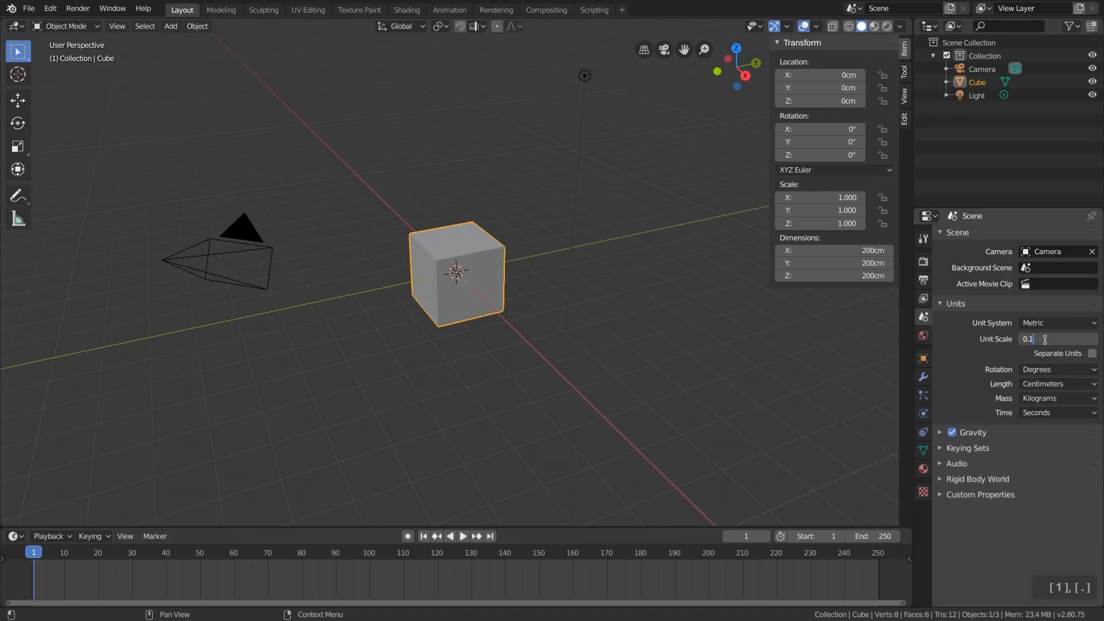
pyautogui.press('Return')
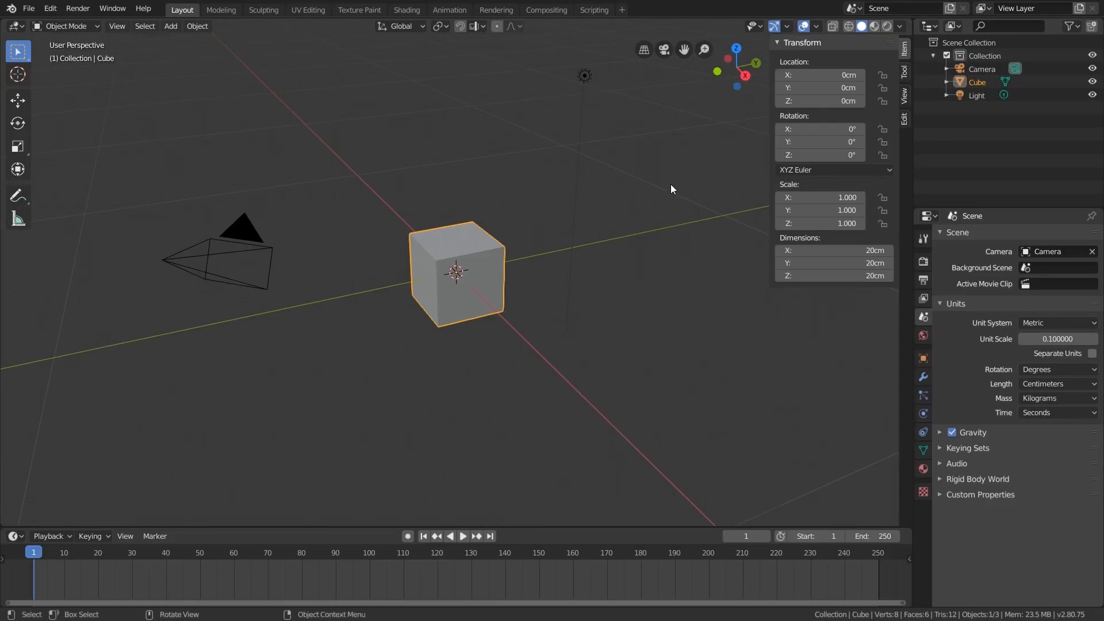
pyautogui.press('n')
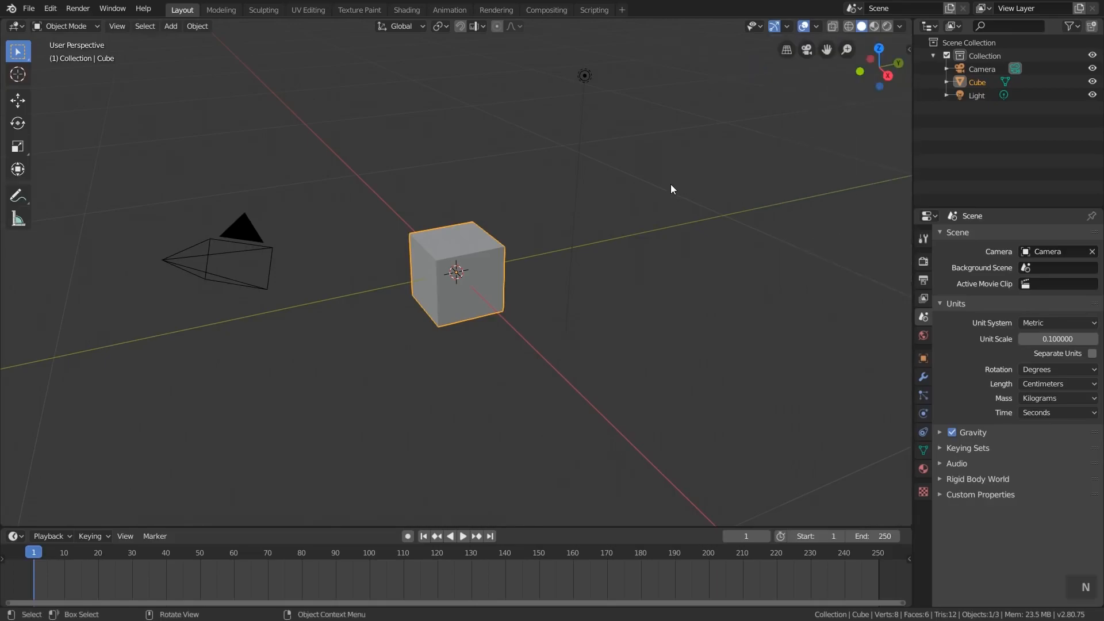
# - Delete the default cube and light, and hide the camera in the viewport
pyautogui.keyDown('shift'); pyautogui.moveTo(242, 236); pyautogui.dragTo(314, 300, button='middle'); pyautogui.keyUp('shift')
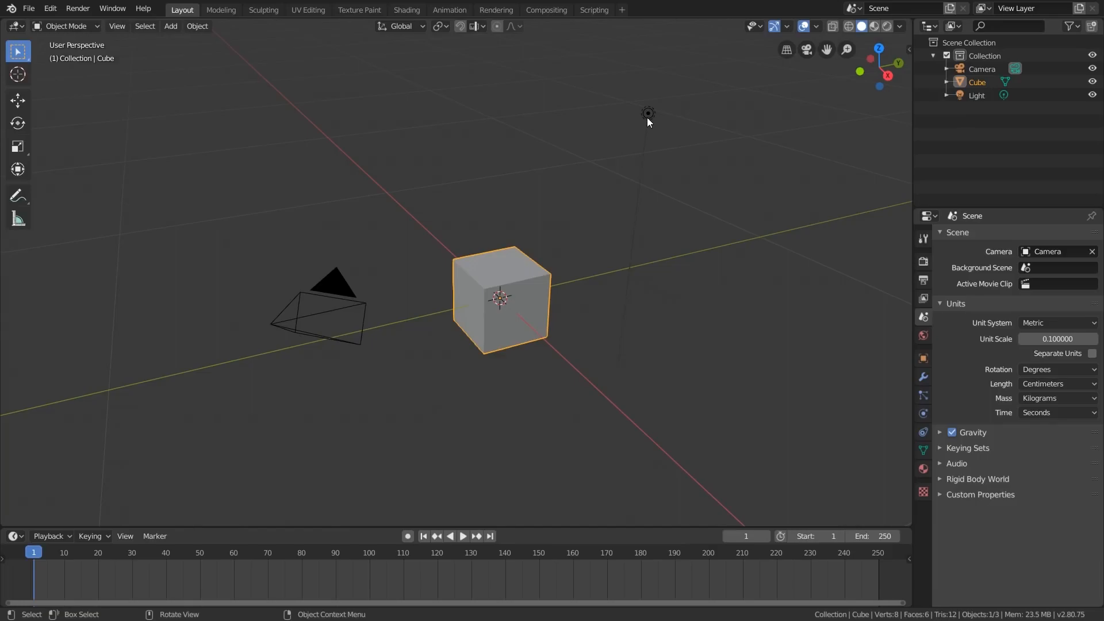
pyautogui.hotkey('shift', 'b')
pyautogui.moveTo(393, 76); pyautogui.dragTo(698, 415)
pyautogui.press('x')
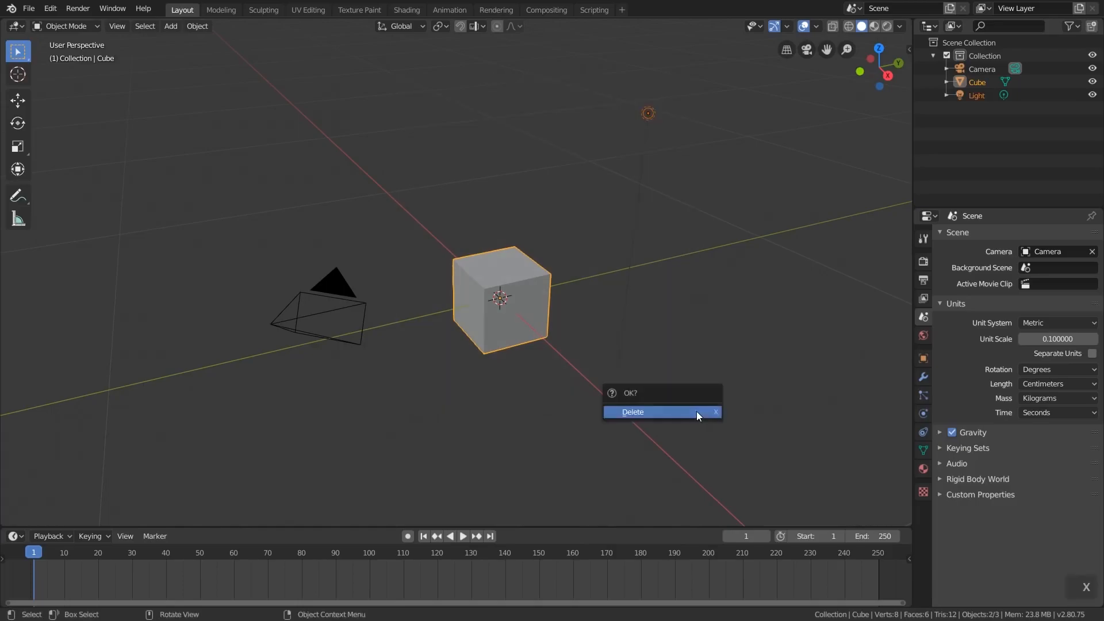
pyautogui.click(654, 413)
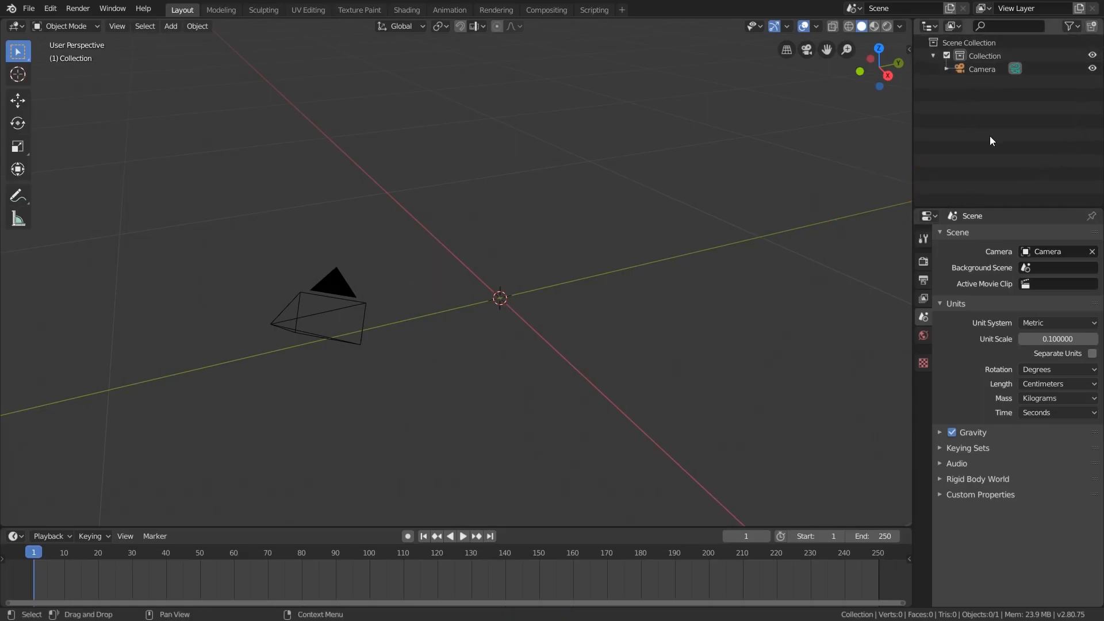
pyautogui.click(1092, 69)
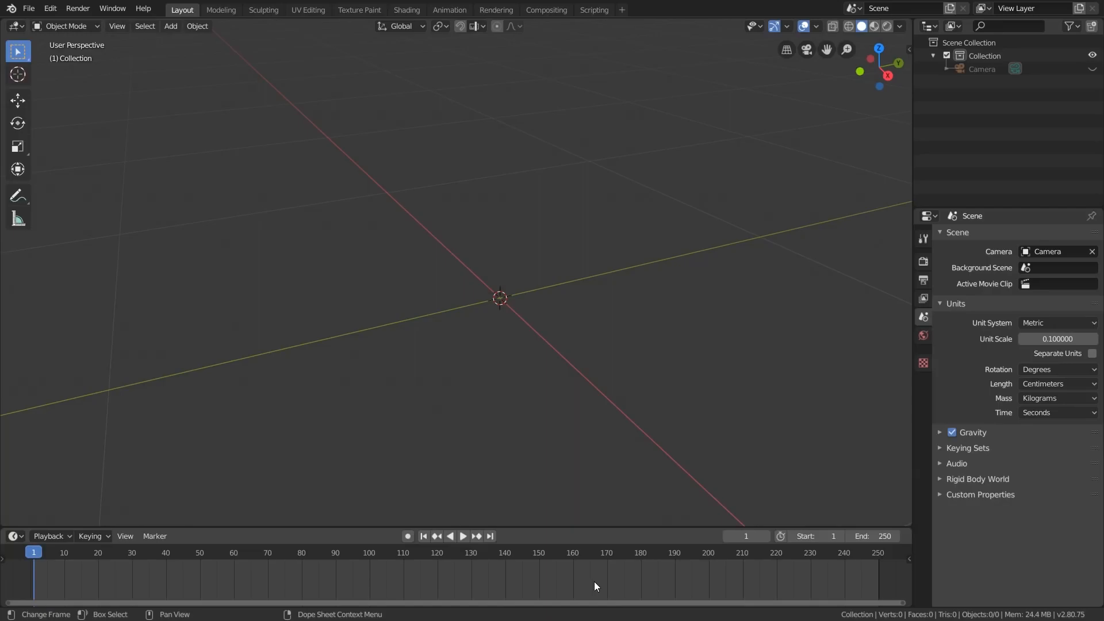
# - Remove the timeline by joining its area into the 3D viewport
pyautogui.rightClick(543, 526)
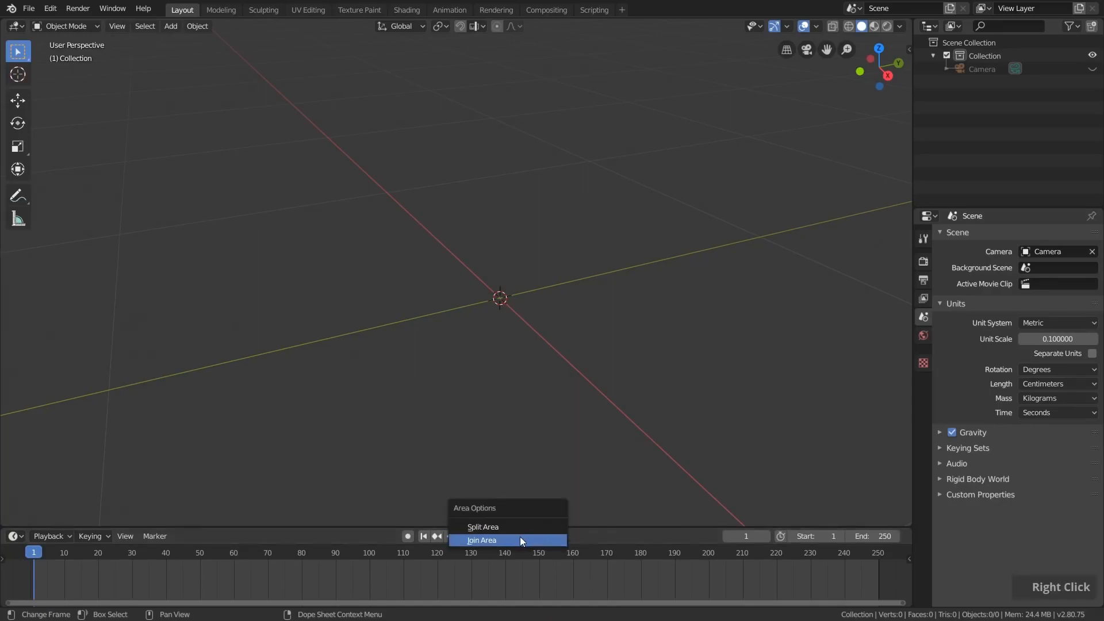
pyautogui.click(520, 539)
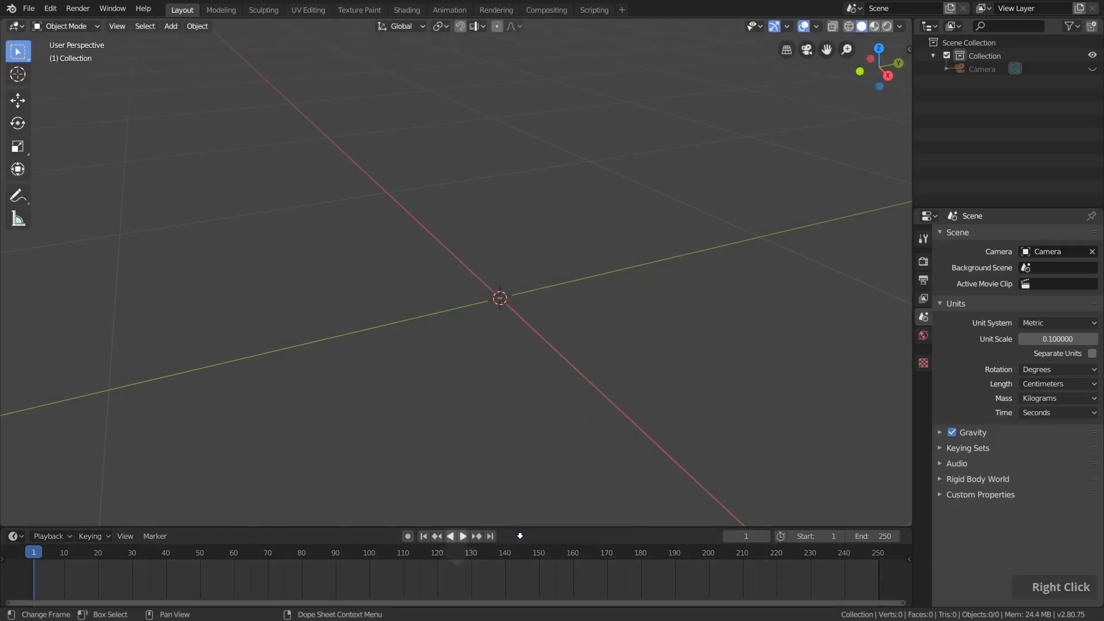
pyautogui.click(456, 571)
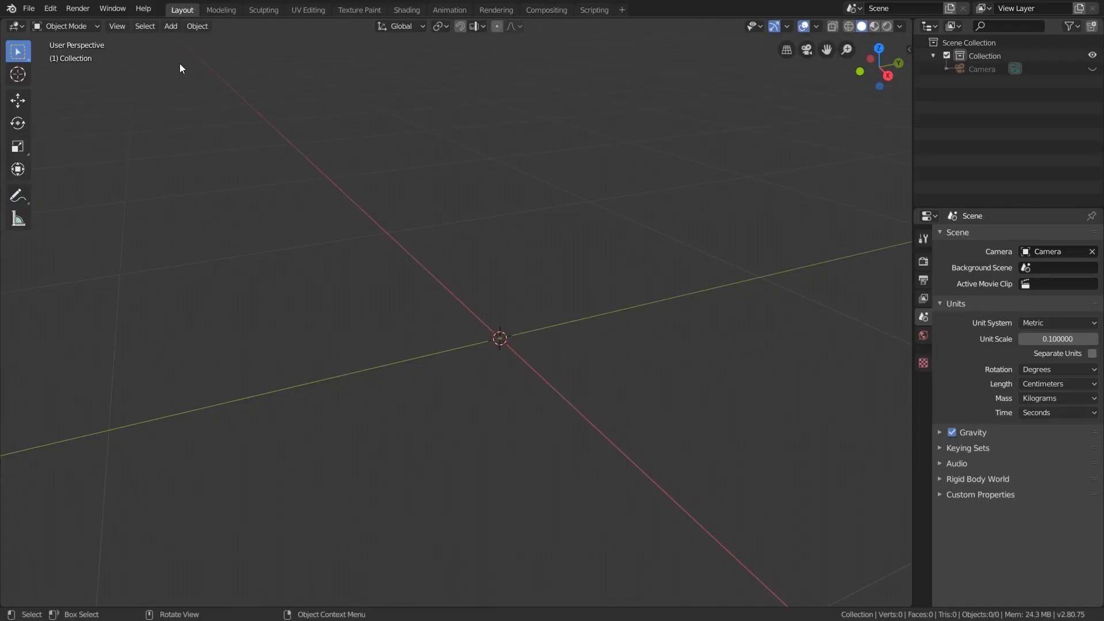
# - Add a UV sphere mesh at the world origin and bring it fully into view
pyautogui.click(171, 26)
pyautogui.moveTo(175, 40)
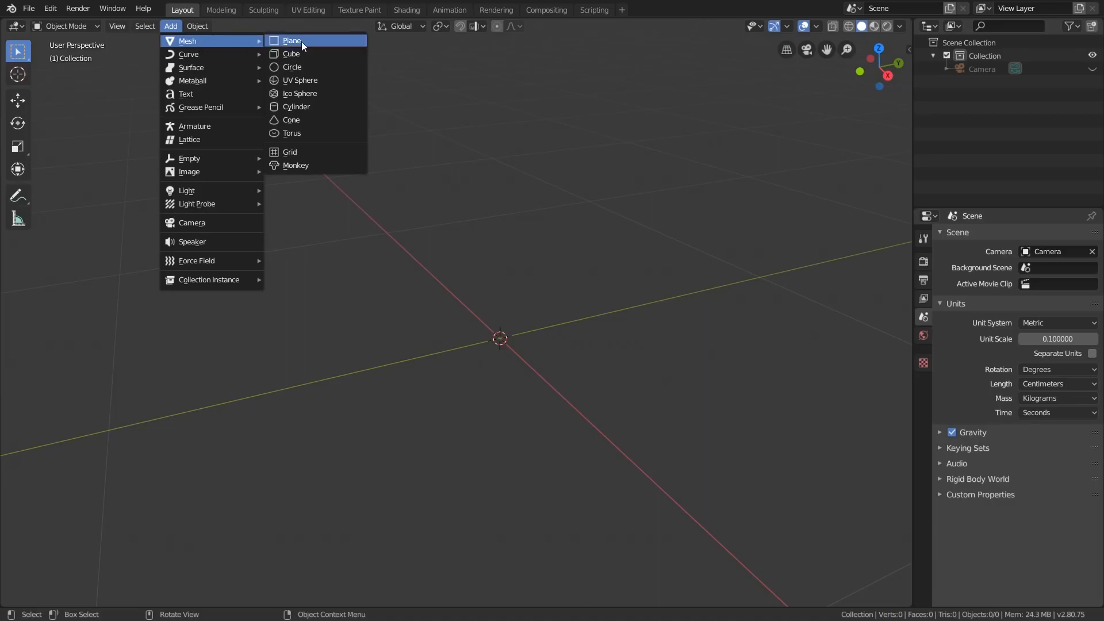
pyautogui.click(309, 84)
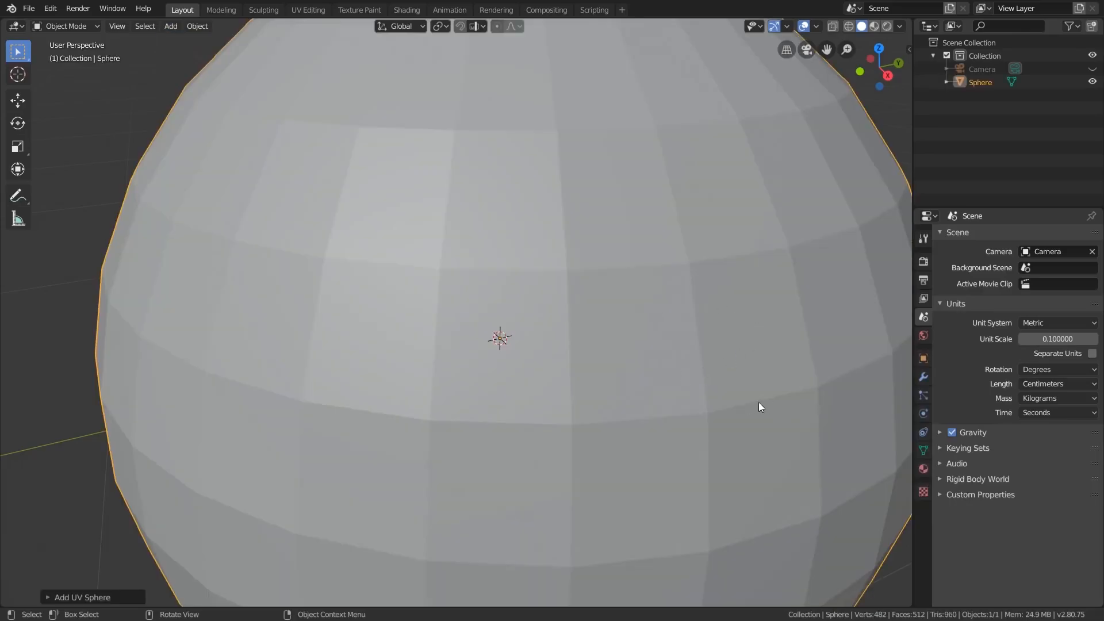
pyautogui.scroll(-5, 757, 406)
pyautogui.keyDown('shift'); pyautogui.moveTo(778, 436); pyautogui.dragTo(641, 375, button='middle'); pyautogui.keyUp('shift')
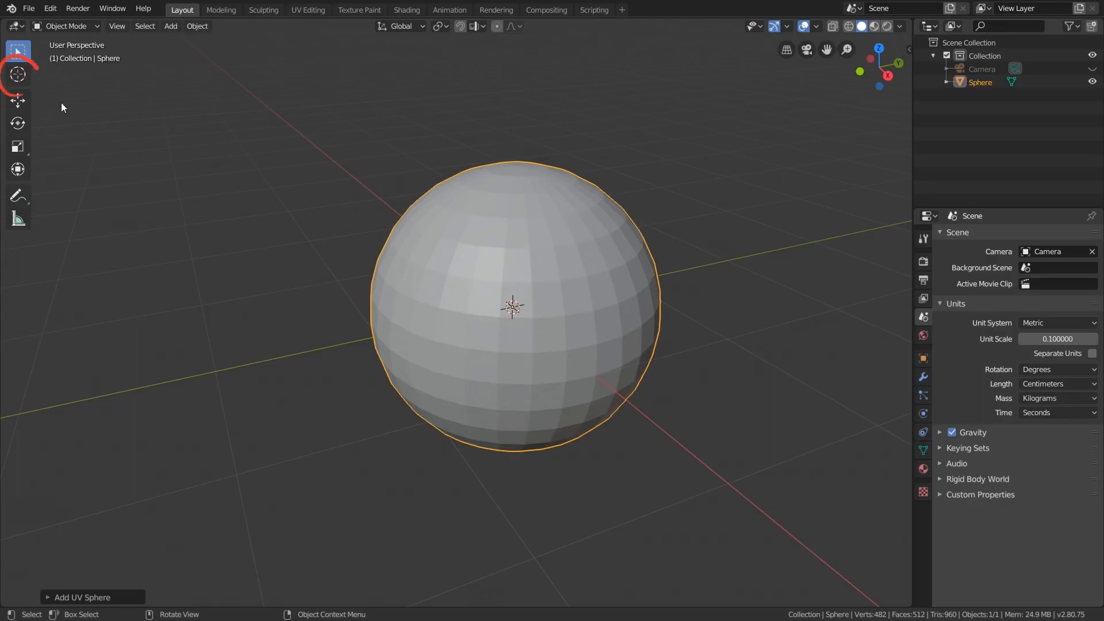
# - Place the 3D cursor to the left of the sphere and add a cube mesh there
pyautogui.click(18, 73)
pyautogui.click(197, 260)
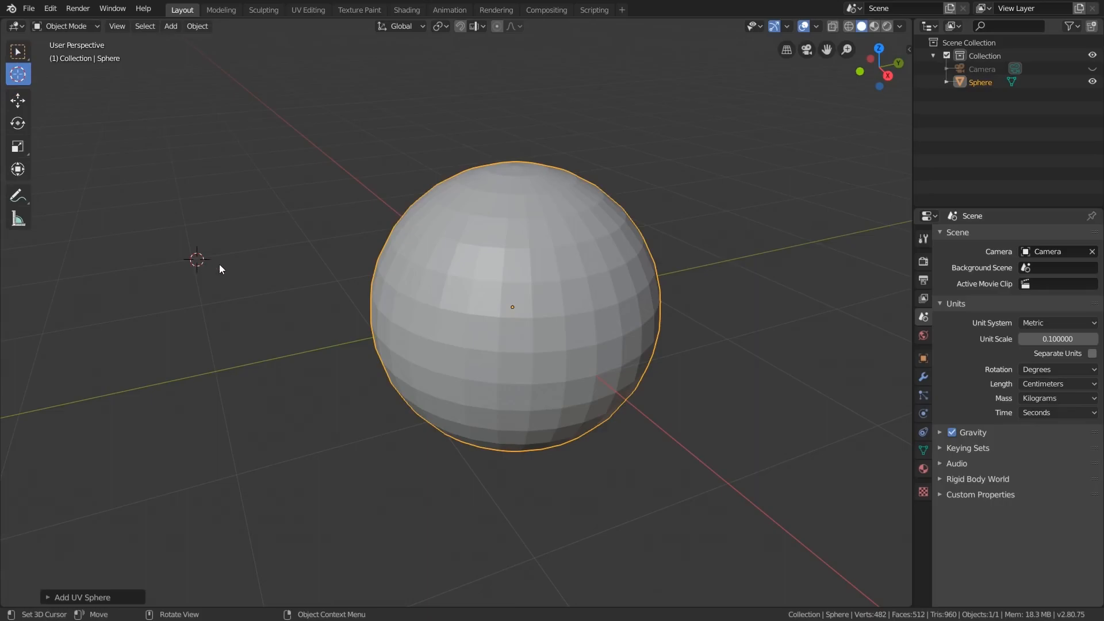
pyautogui.click(791, 171)
pyautogui.click(167, 229)
pyautogui.click(171, 26)
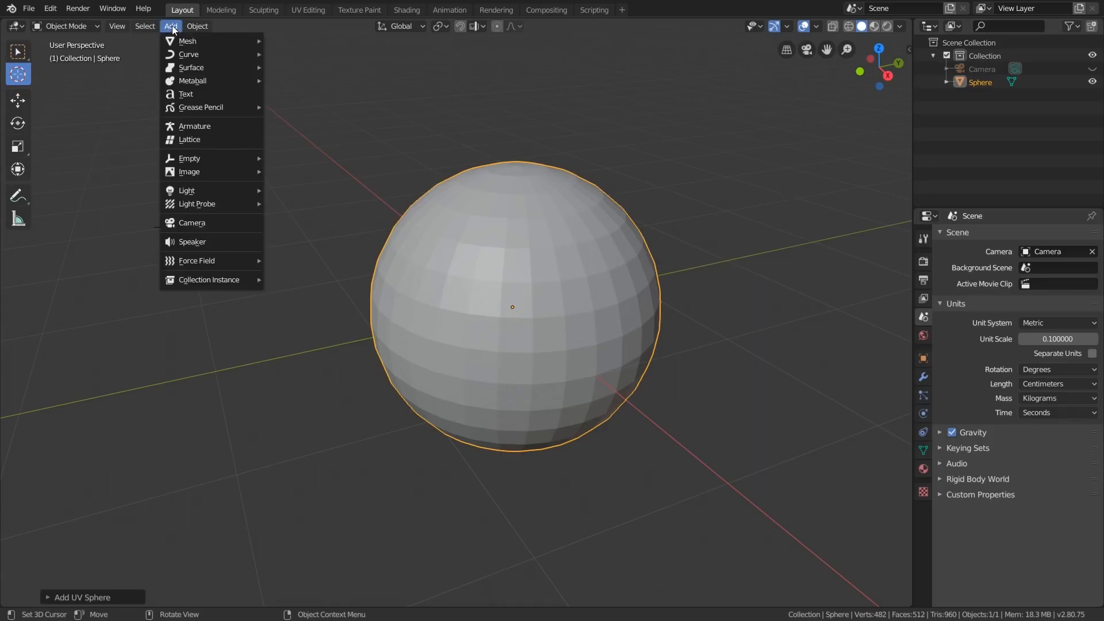
pyautogui.click(292, 54)
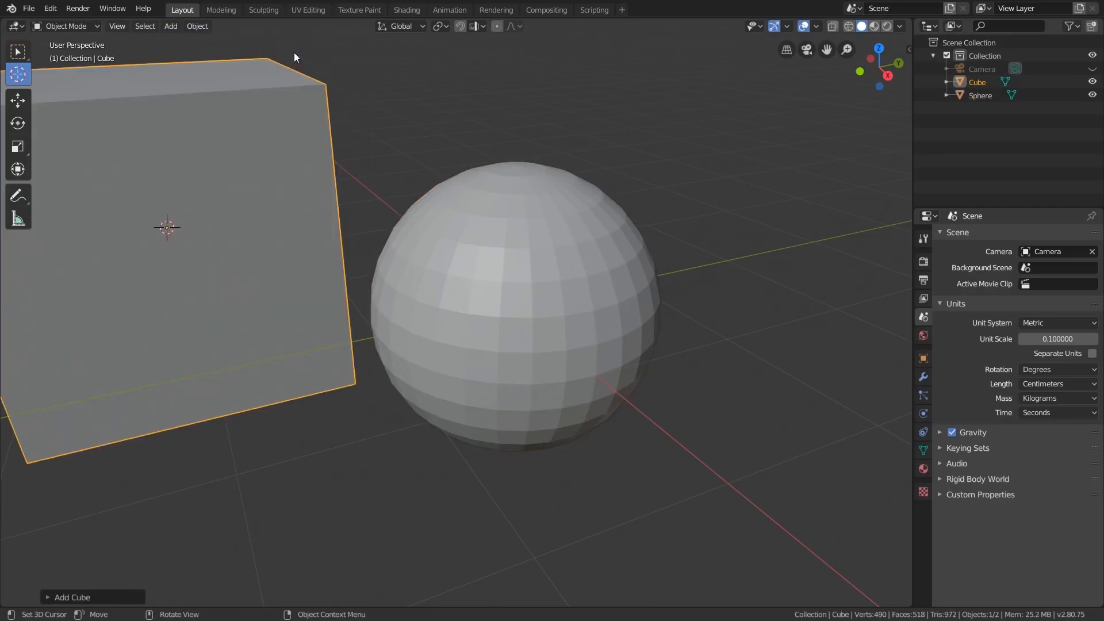
pyautogui.scroll(-3, 341, 184)
pyautogui.keyDown('shift'); pyautogui.moveTo(341, 184); pyautogui.dragTo(371, 206, button='middle'); pyautogui.keyUp('shift')
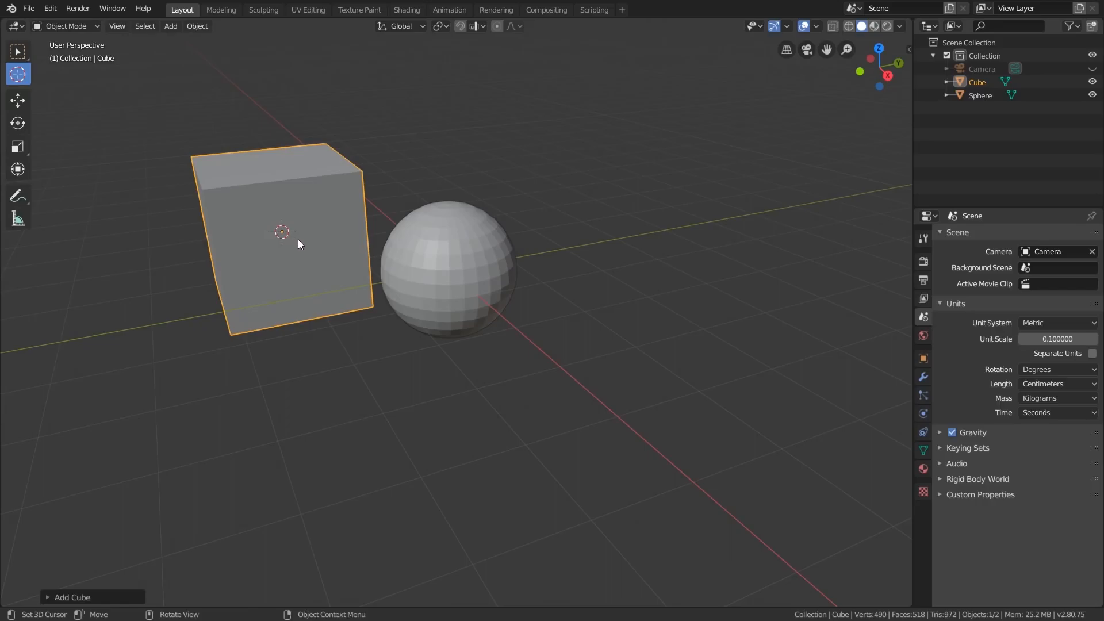
# - Place the 3D cursor on the other side of the sphere from the cube and add a cylinder mesh there
pyautogui.click(590, 186)
pyautogui.click(172, 26)
pyautogui.moveTo(185, 42)
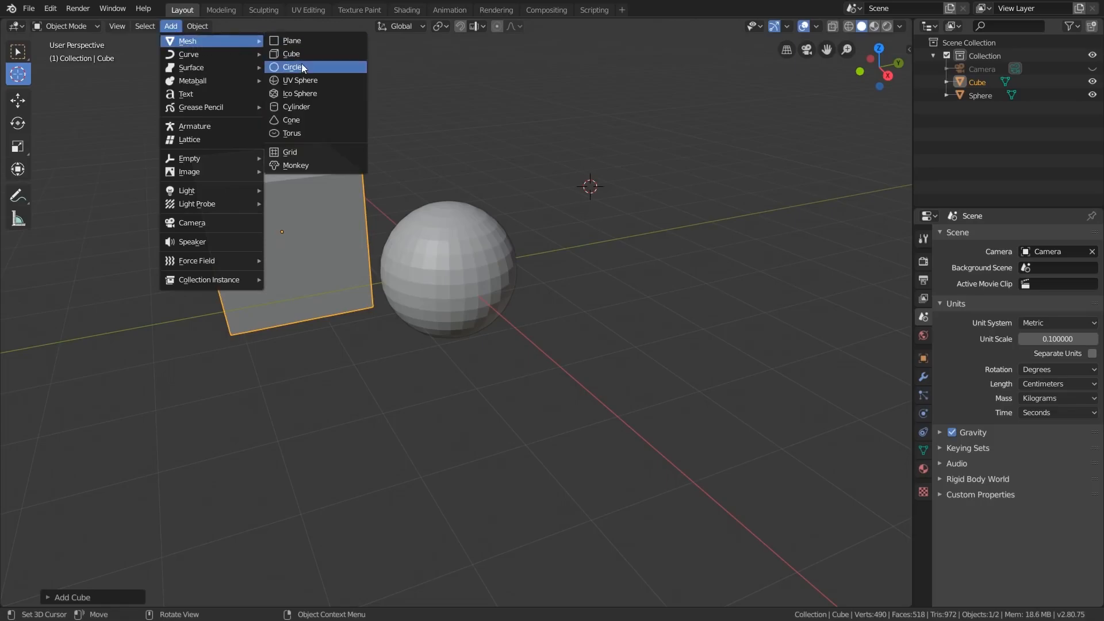
pyautogui.click(301, 106)
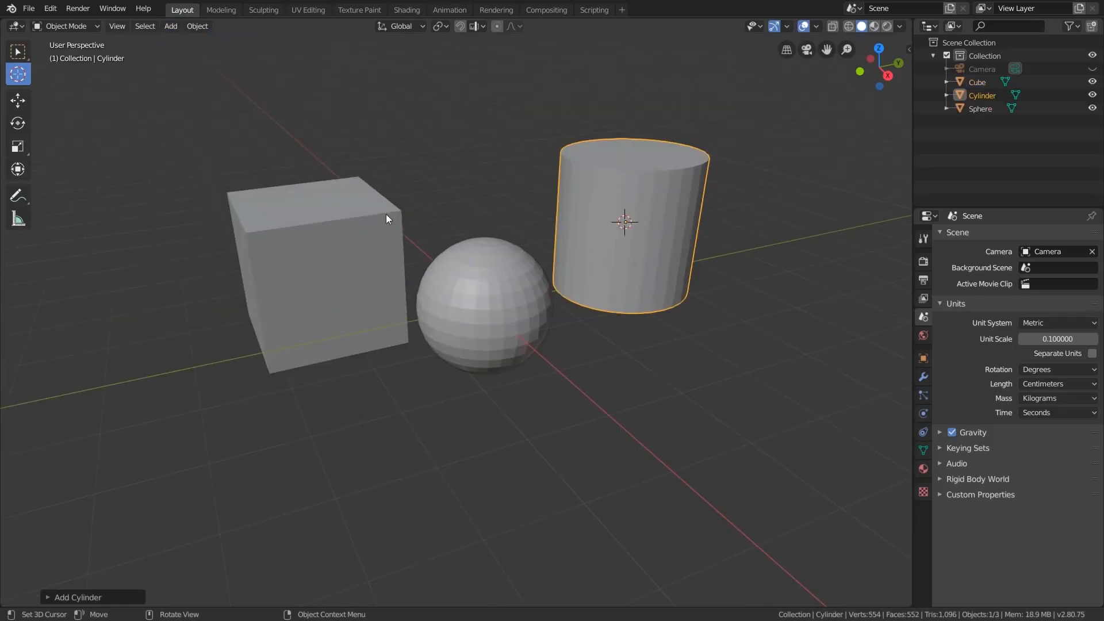
# - Select the cube, the sphere and the cylinder one at a time with the selection tool, ending on the cube
pyautogui.click(17, 53)
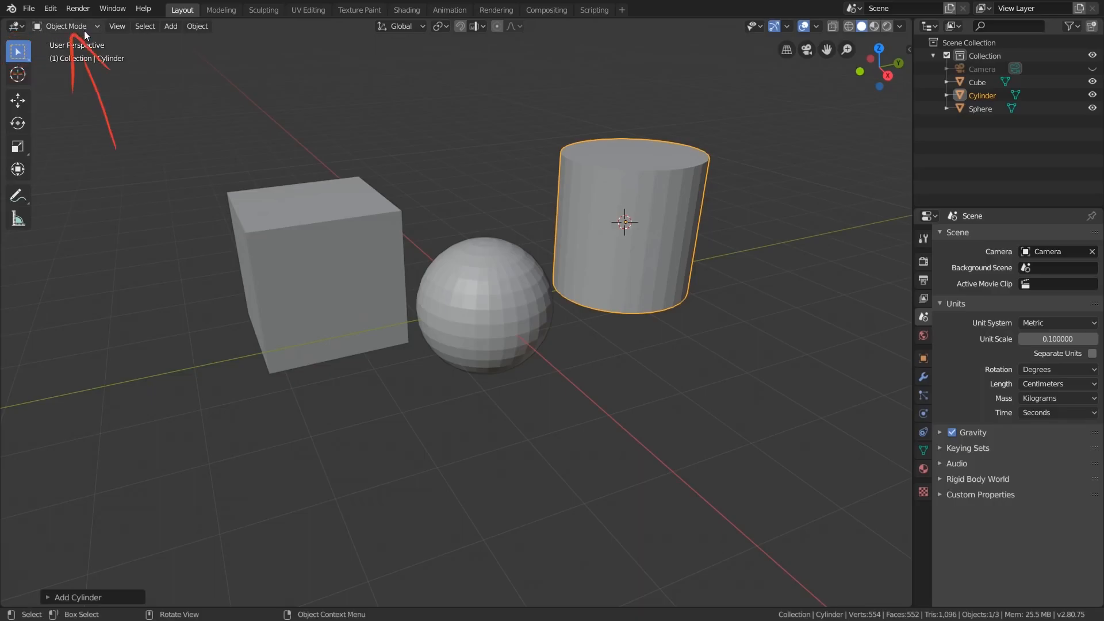
pyautogui.click(274, 198)
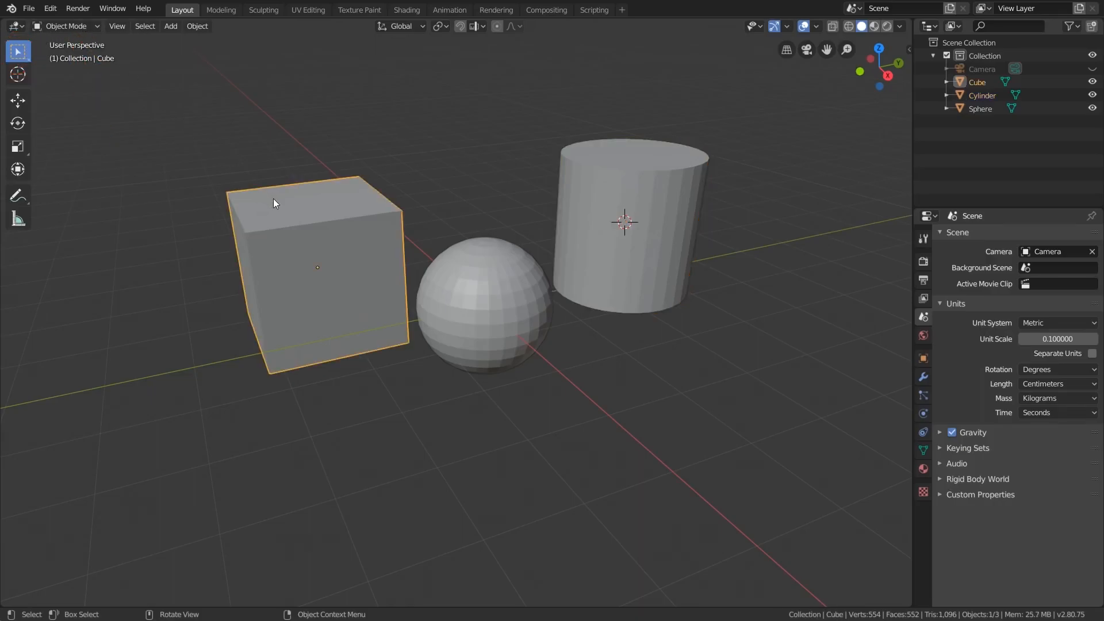
pyautogui.click(477, 300)
pyautogui.click(649, 267)
pyautogui.click(318, 260)
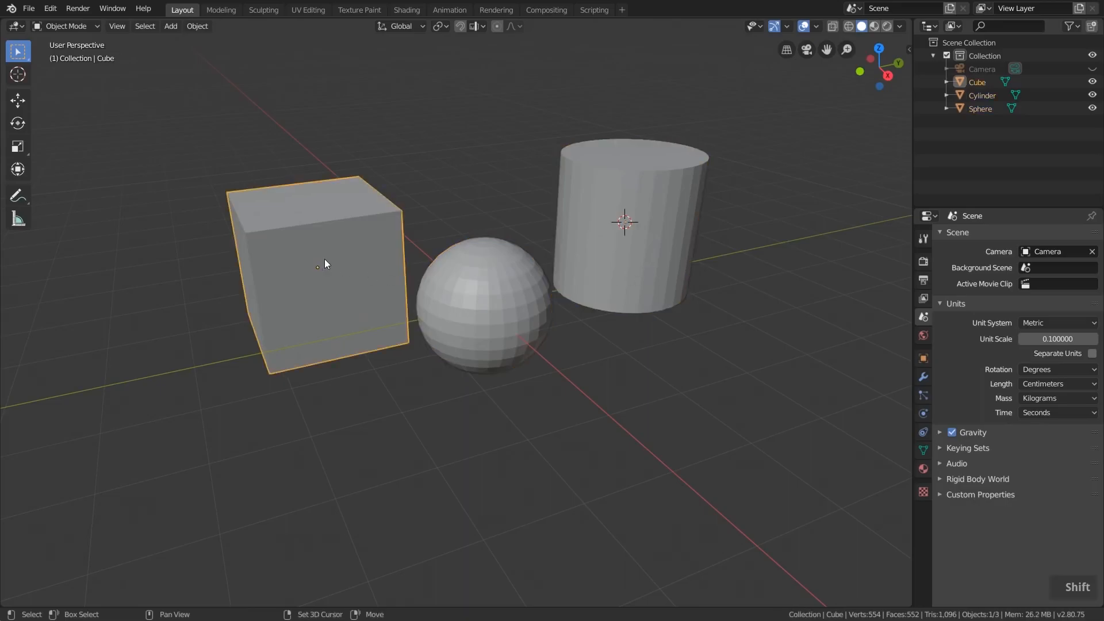
# - Extend the selection to the sphere and the cylinder, and deselect all three objects
pyautogui.keyDown('shift'); pyautogui.click(484, 309); pyautogui.keyUp('shift')
pyautogui.keyDown('shift'); pyautogui.click(618, 219); pyautogui.keyUp('shift')
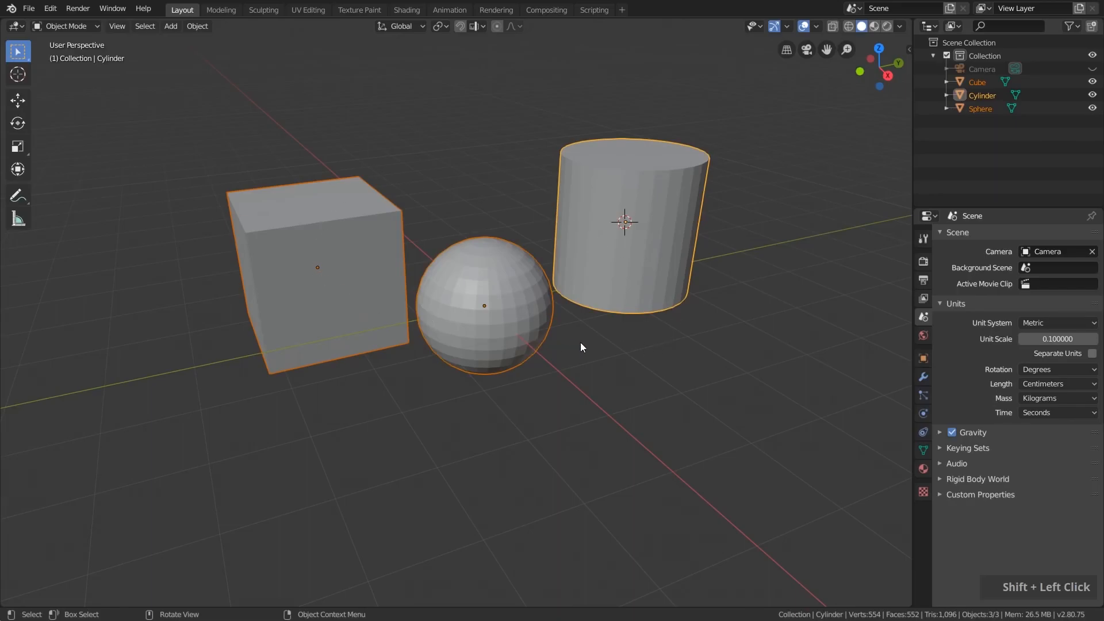
pyautogui.click(424, 130)
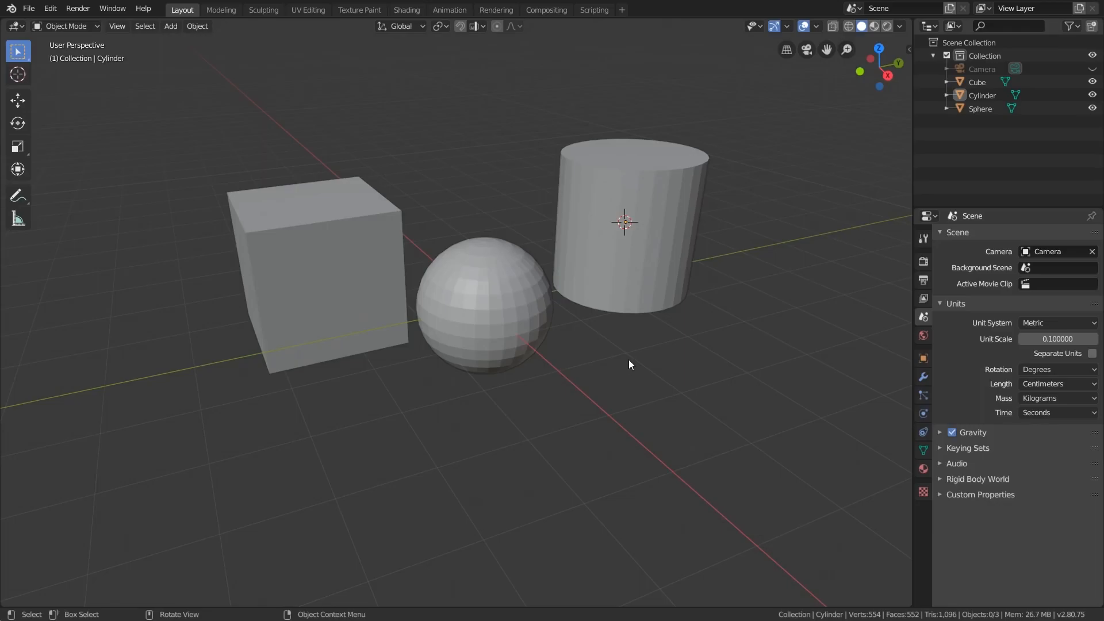
# - Move the cube and the cylinder one after the other along the global X axis with the Move tool
pyautogui.click(17, 100)
pyautogui.click(307, 250)
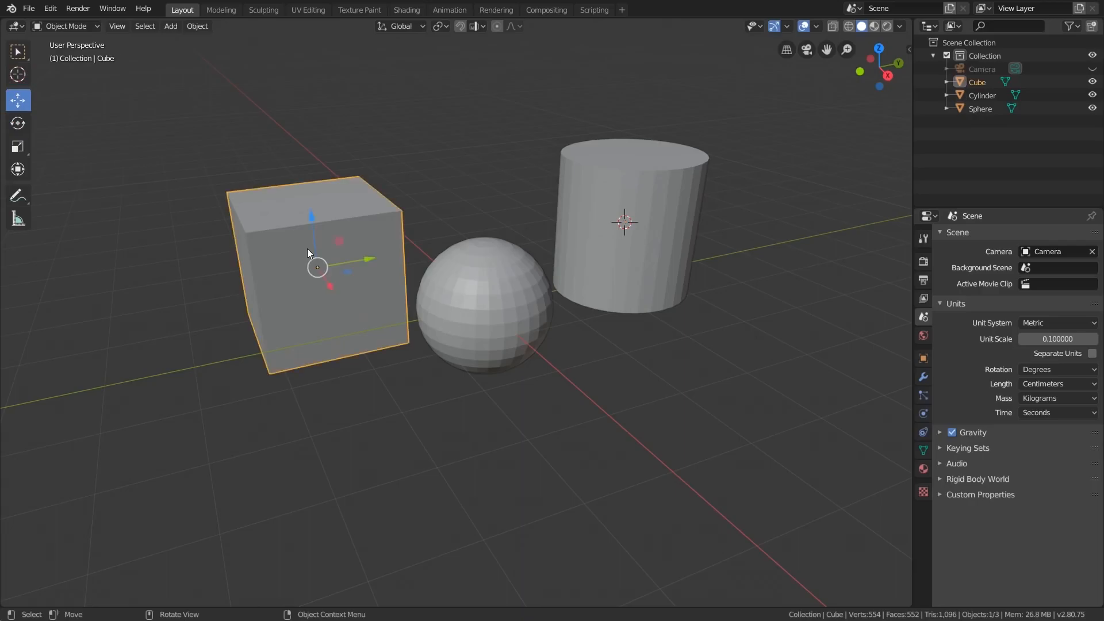
pyautogui.moveTo(277, 251); pyautogui.dragTo(293, 264, button='middle')
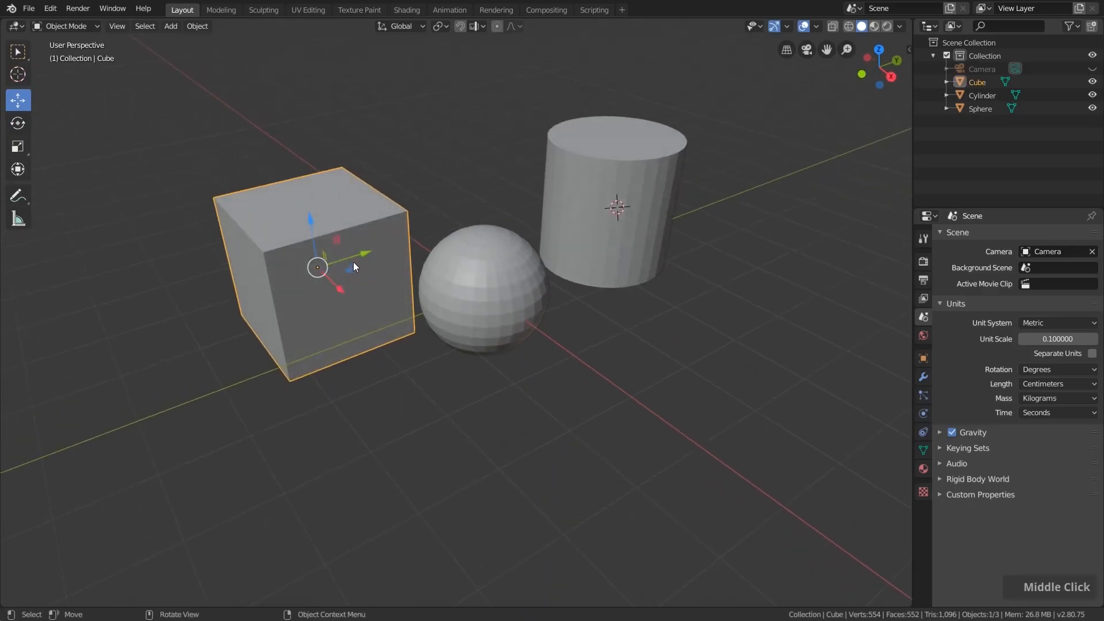
pyautogui.moveTo(335, 289); pyautogui.dragTo(277, 256)
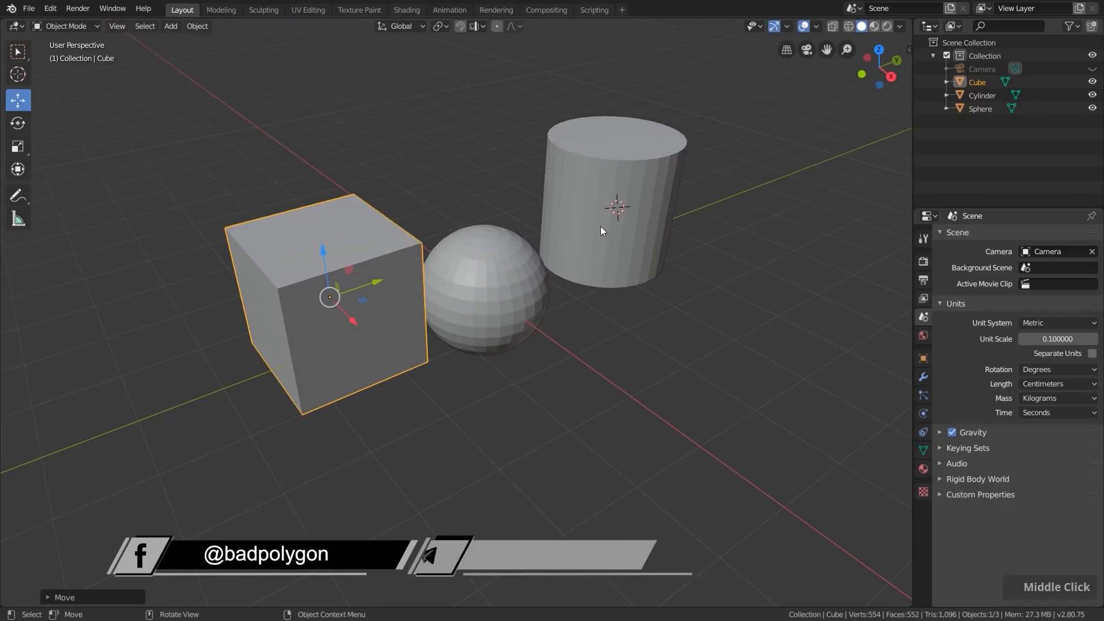
pyautogui.click(598, 231)
pyautogui.moveTo(635, 217)
pyautogui.mouseDown()
pyautogui.moveTo(686, 238)
pyautogui.moveTo(622, 207)
pyautogui.moveTo(645, 217)
pyautogui.mouseUp()
# - Add the sphere and the cube to the cylinder selection and move all three objects together along the X axis
pyautogui.keyDown('shift'); pyautogui.click(475, 278); pyautogui.keyUp('shift')
pyautogui.keyDown('shift'); pyautogui.click(394, 289); pyautogui.keyUp('shift')
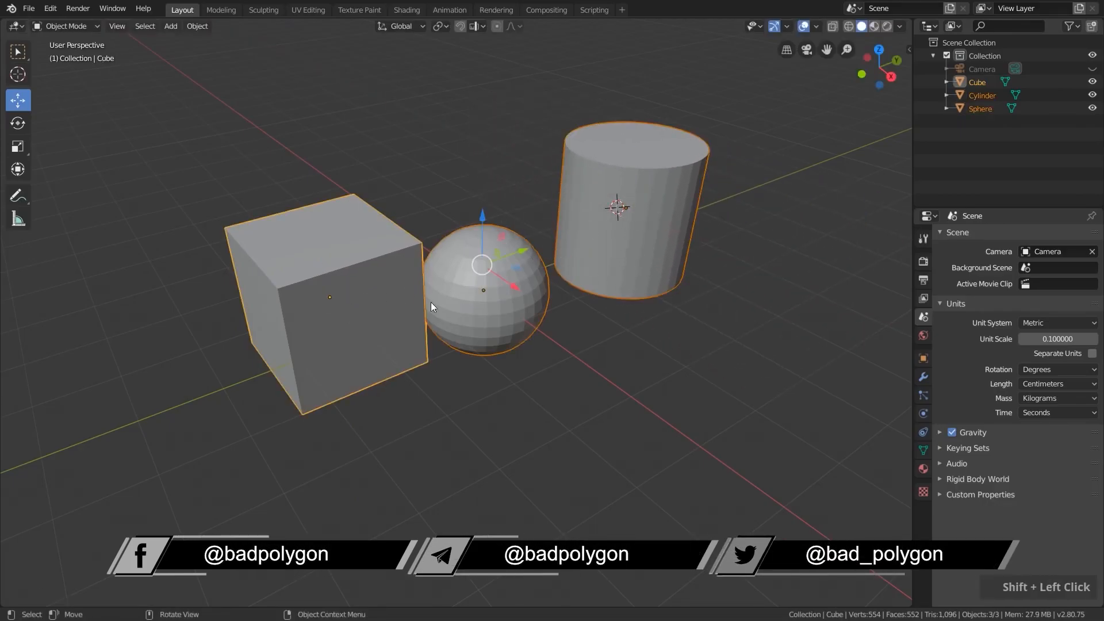
pyautogui.press('g')
pyautogui.moveTo(438, 291); pyautogui.dragTo(477, 313)
# - Select only the cube, tilt it with the Rotate tool, and rotate it once more freely about the view axis
pyautogui.click(327, 245)
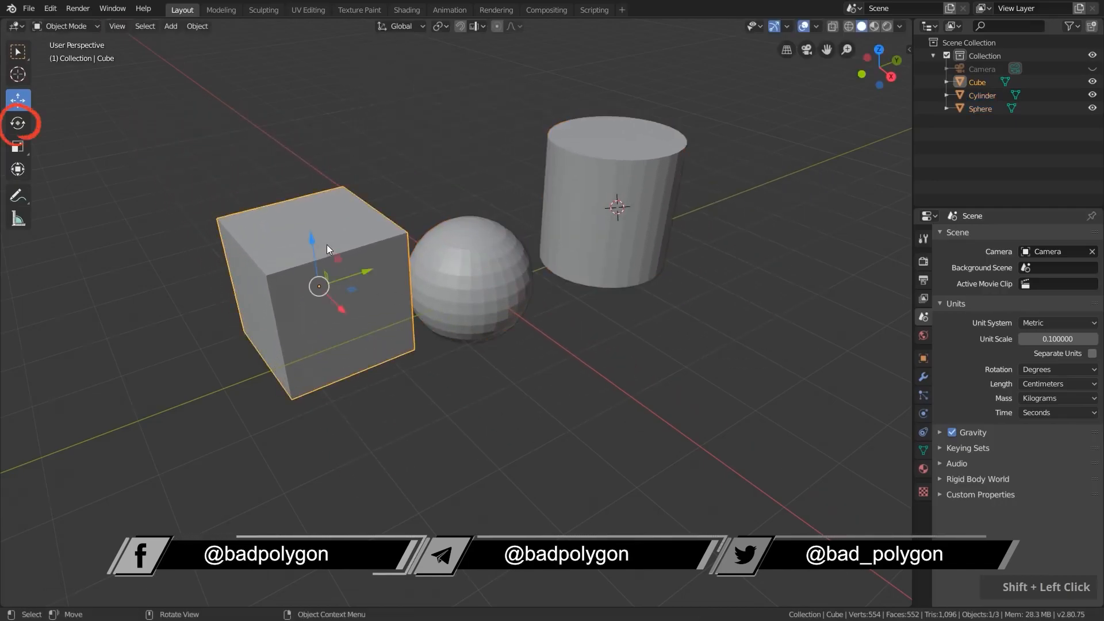
pyautogui.click(17, 122)
pyautogui.moveTo(273, 263)
pyautogui.mouseDown()
pyautogui.moveTo(296, 291)
pyautogui.moveTo(301, 278)
pyautogui.moveTo(275, 261)
pyautogui.mouseUp()
pyautogui.moveTo(335, 280)
pyautogui.mouseDown()
pyautogui.moveTo(352, 332)
pyautogui.moveTo(346, 262)
pyautogui.mouseUp()
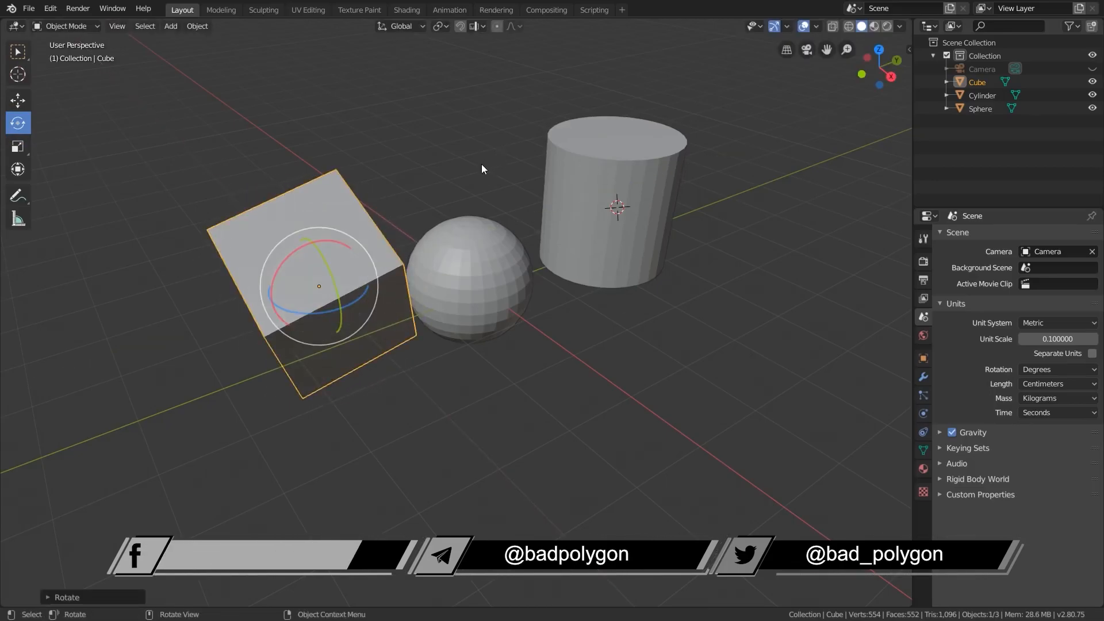
pyautogui.press('r')
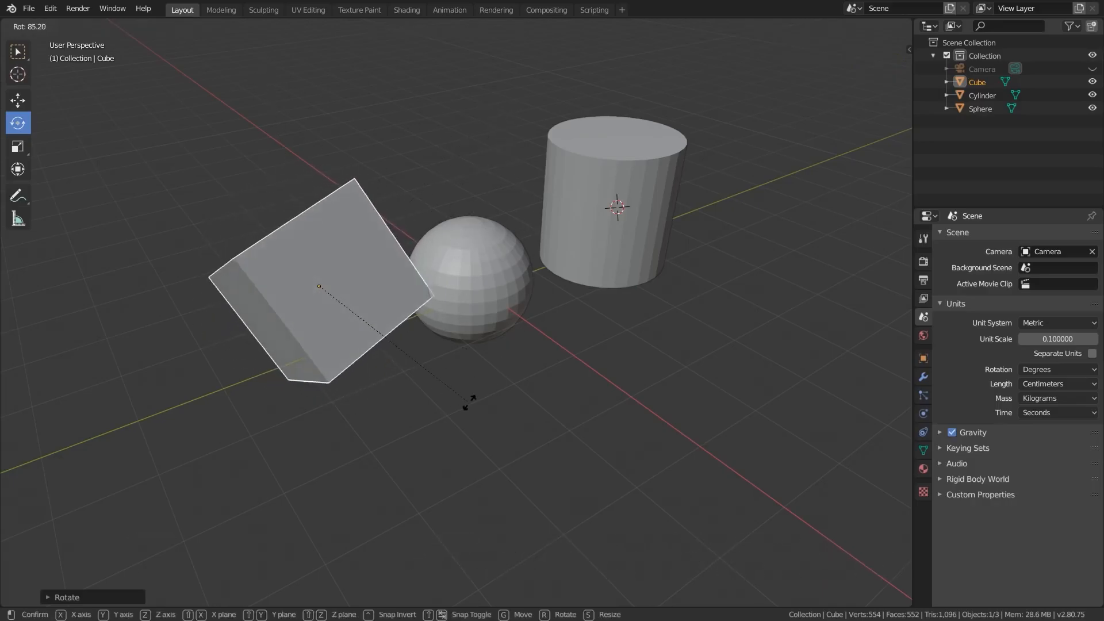
pyautogui.click(497, 183)
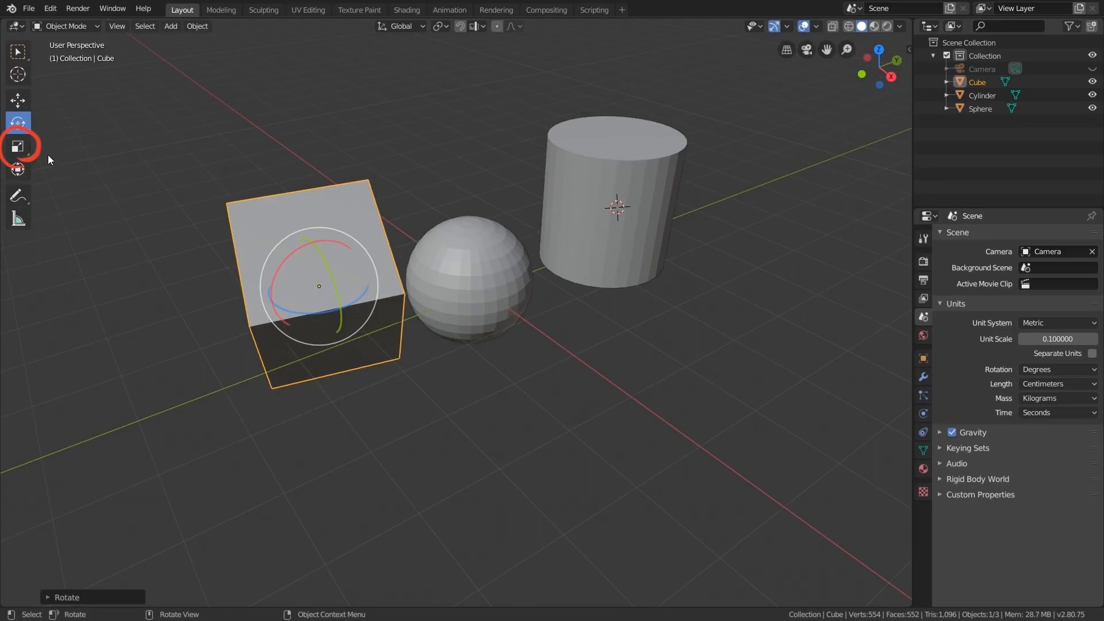
# - Select the sphere with the Scale tool active and scale it up slightly and uniformly
pyautogui.click(17, 146)
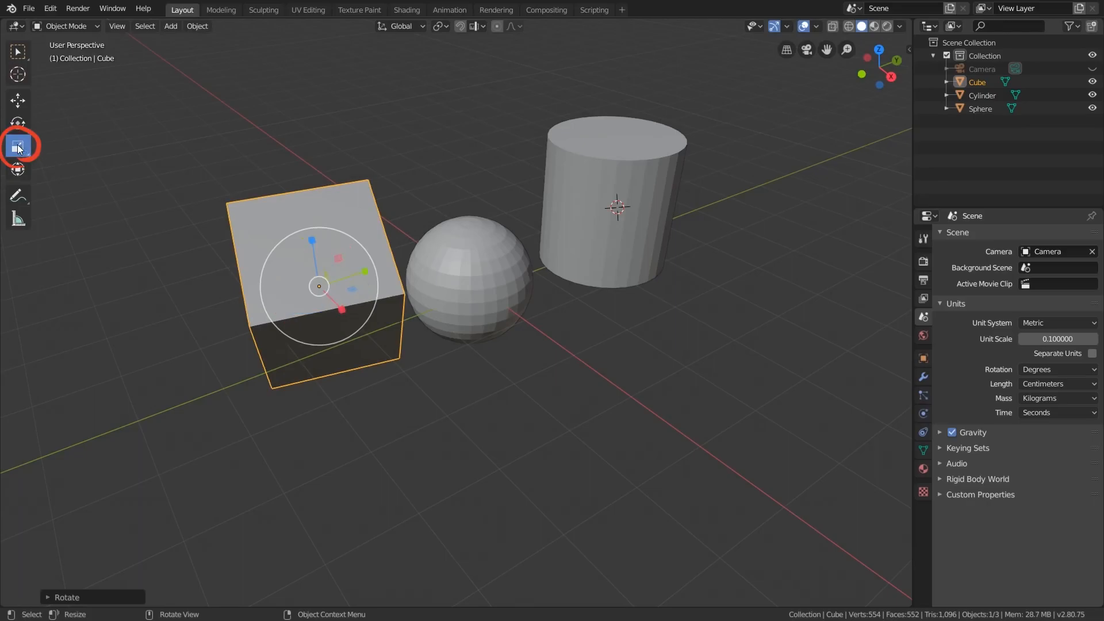
pyautogui.click(492, 258)
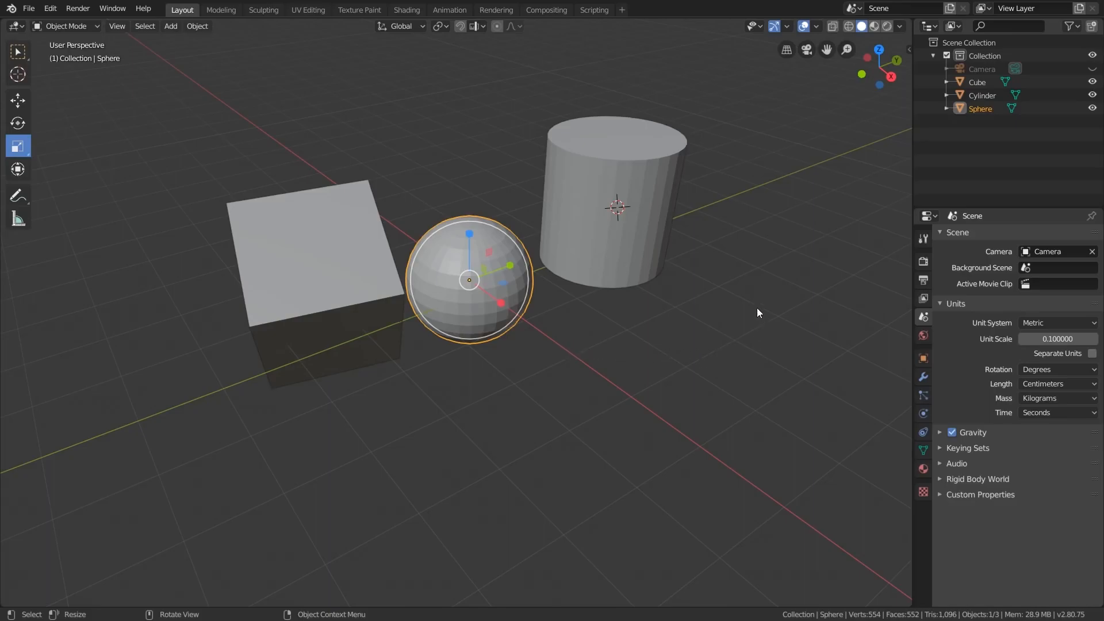
pyautogui.press('s')
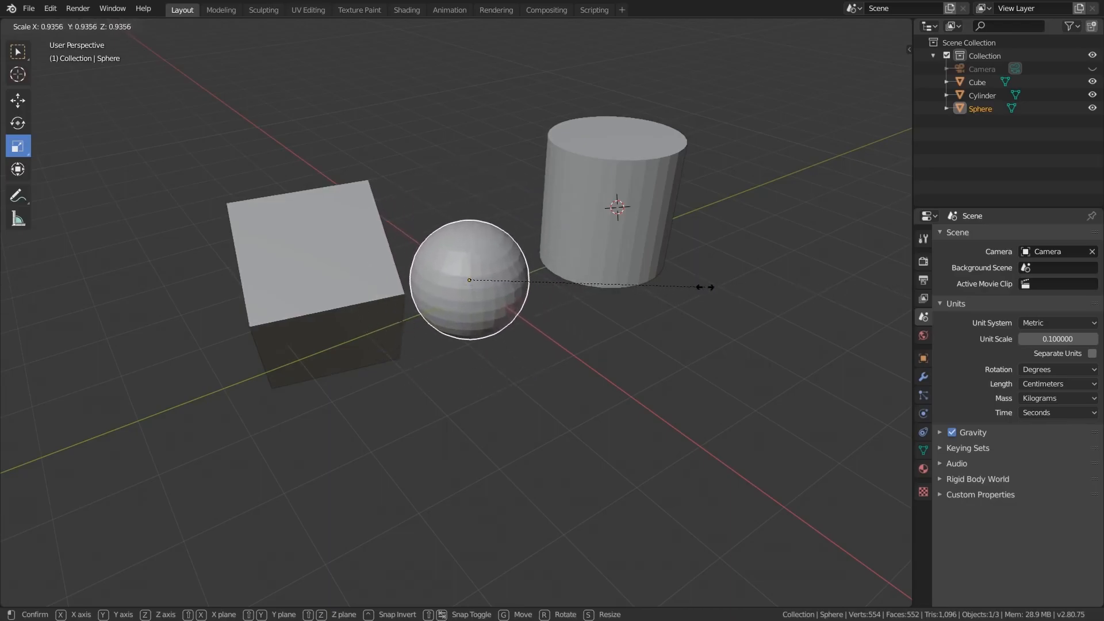
pyautogui.click(740, 289)
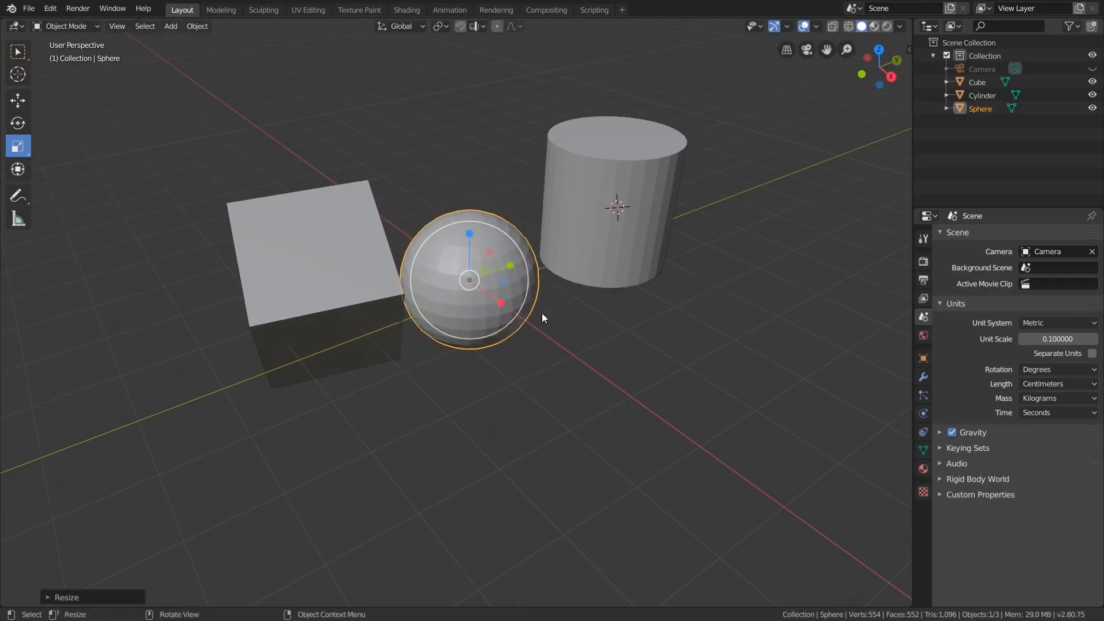
# - Scale the sphere down separately along the X, Y and Z axes so it becomes an uneven ellipsoid
pyautogui.press('s')
pyautogui.click(476, 294)
pyautogui.press('s')
pyautogui.press('y')
pyautogui.click(495, 266)
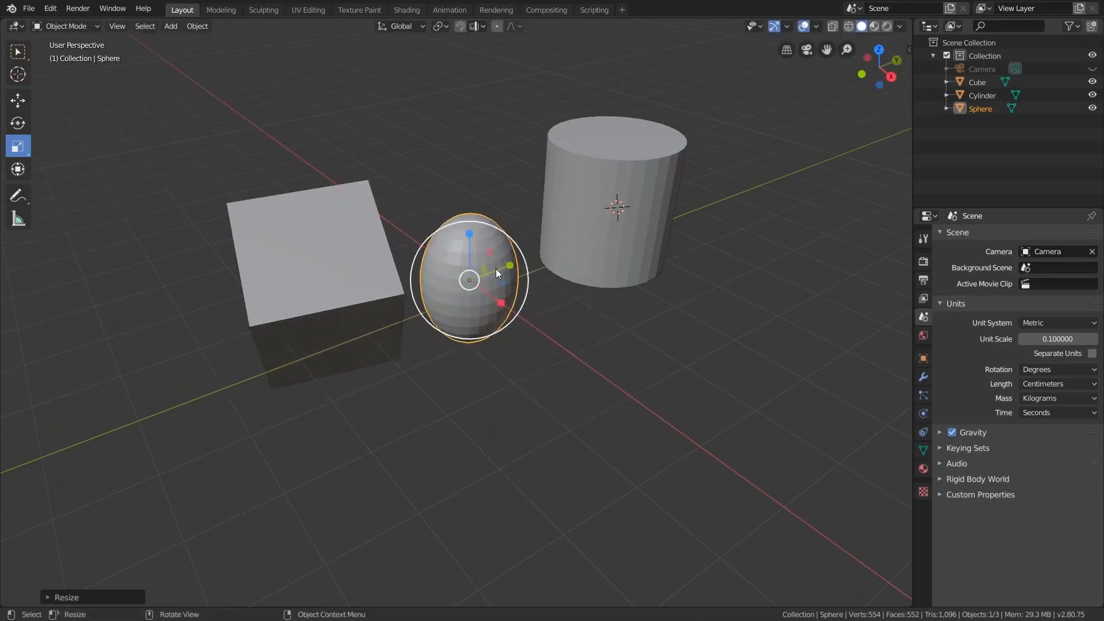
pyautogui.press('s')
pyautogui.press('z')
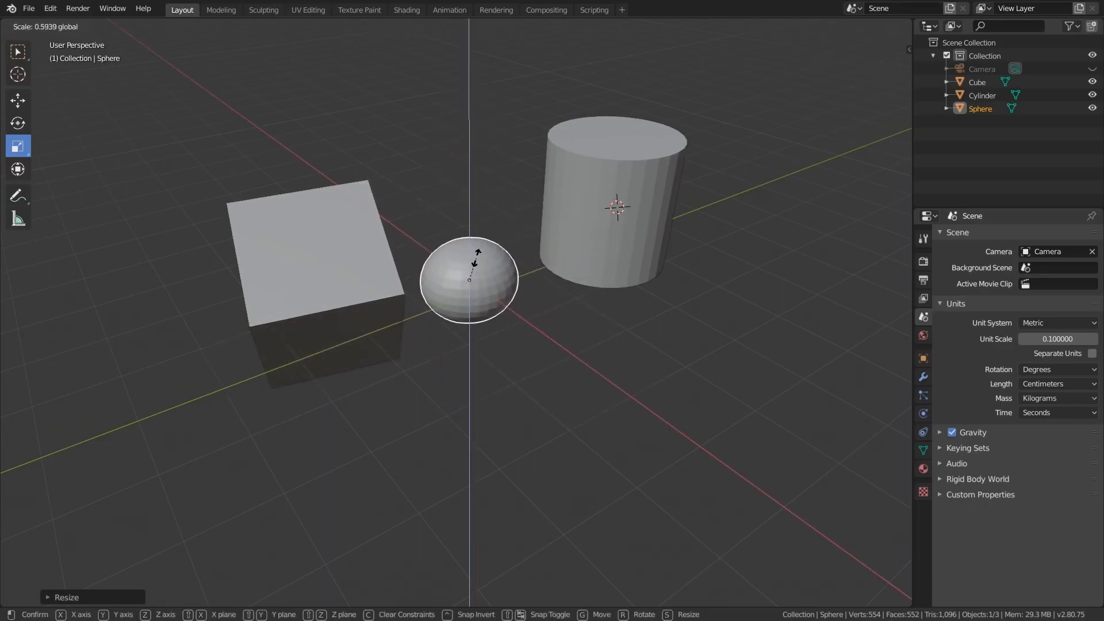
pyautogui.click(480, 257)
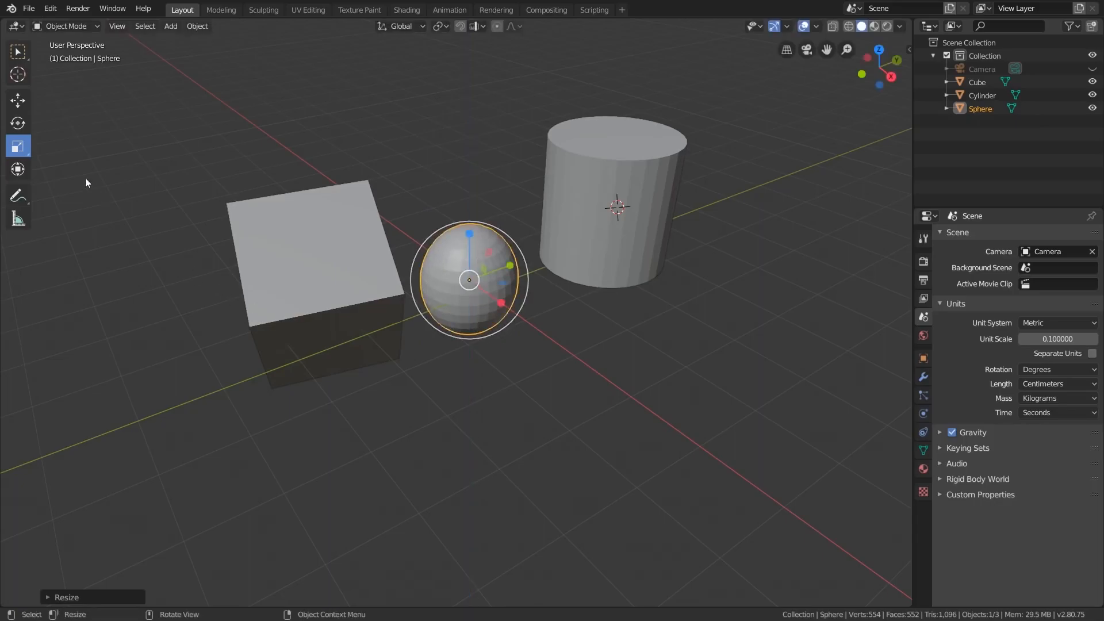
# - Select the tilted cube with the Move tool active and set the transform orientation to Local
pyautogui.click(17, 102)
pyautogui.click(313, 261)
pyautogui.moveTo(263, 247)
pyautogui.mouseDown(button='middle')
pyautogui.moveTo(384, 220)
pyautogui.moveTo(401, 233)
pyautogui.mouseUp(button='middle')
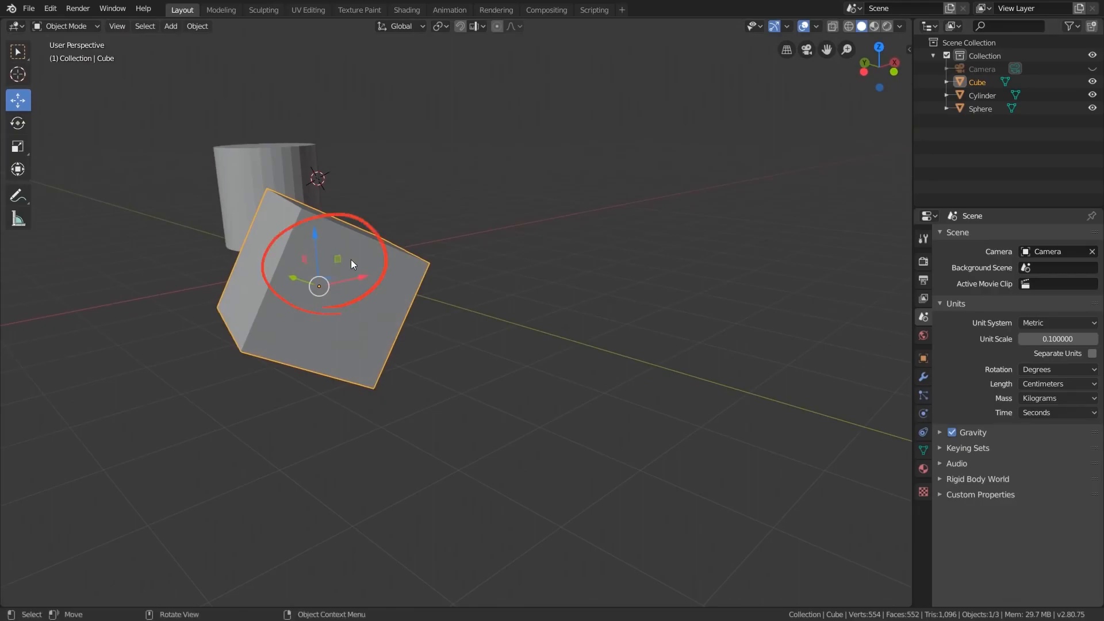
pyautogui.moveTo(386, 271); pyautogui.dragTo(383, 270, button='middle')
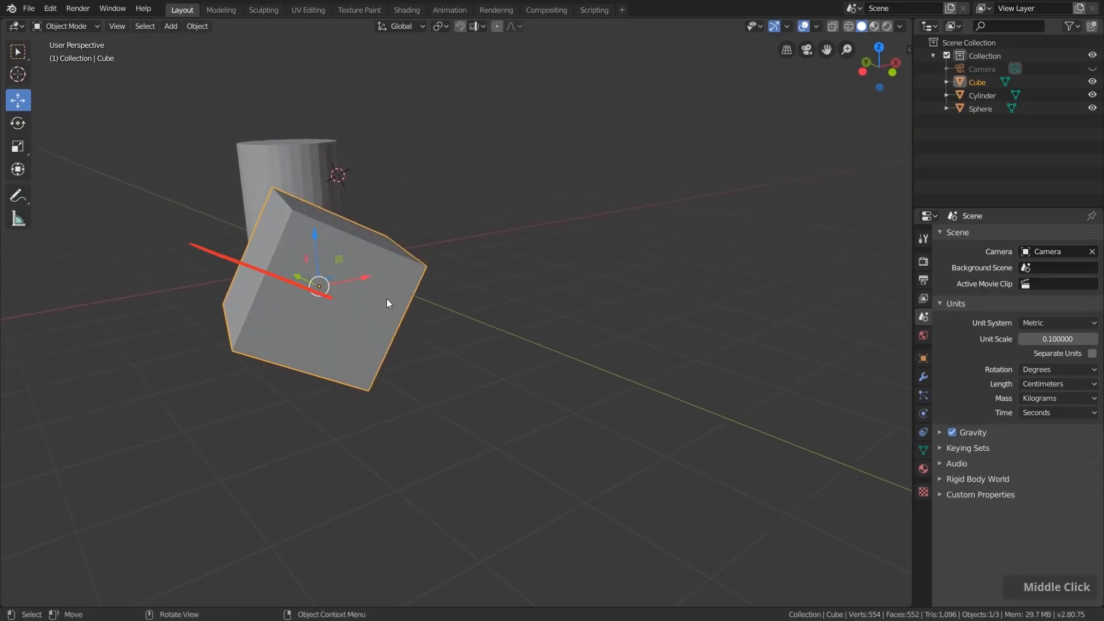
pyautogui.moveTo(385, 298); pyautogui.dragTo(374, 305, button='middle')
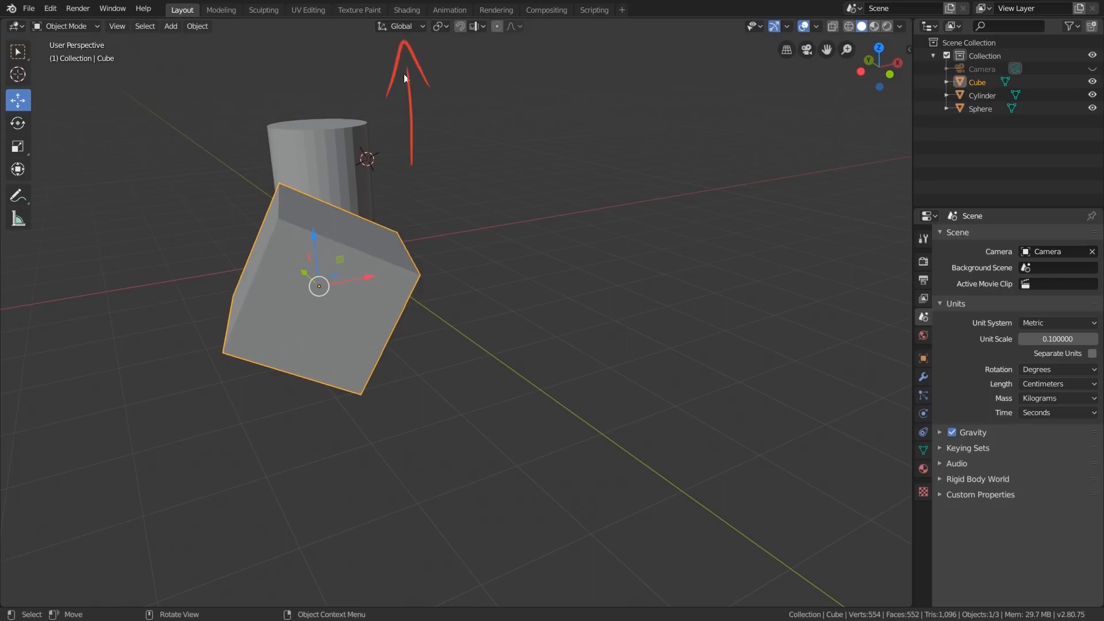
pyautogui.click(391, 27)
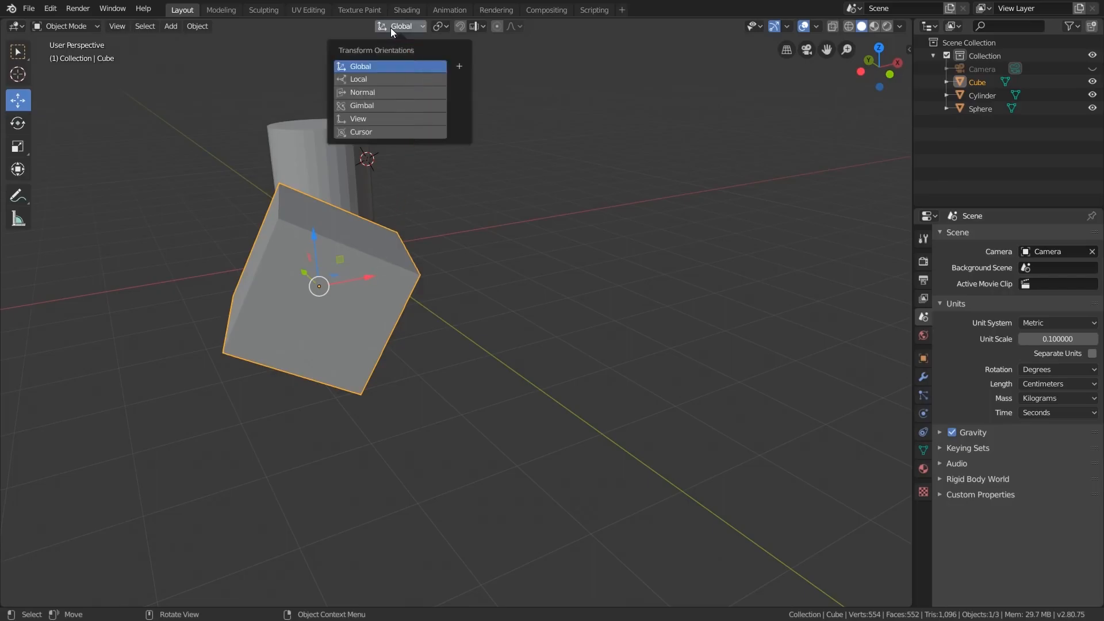
pyautogui.click(371, 80)
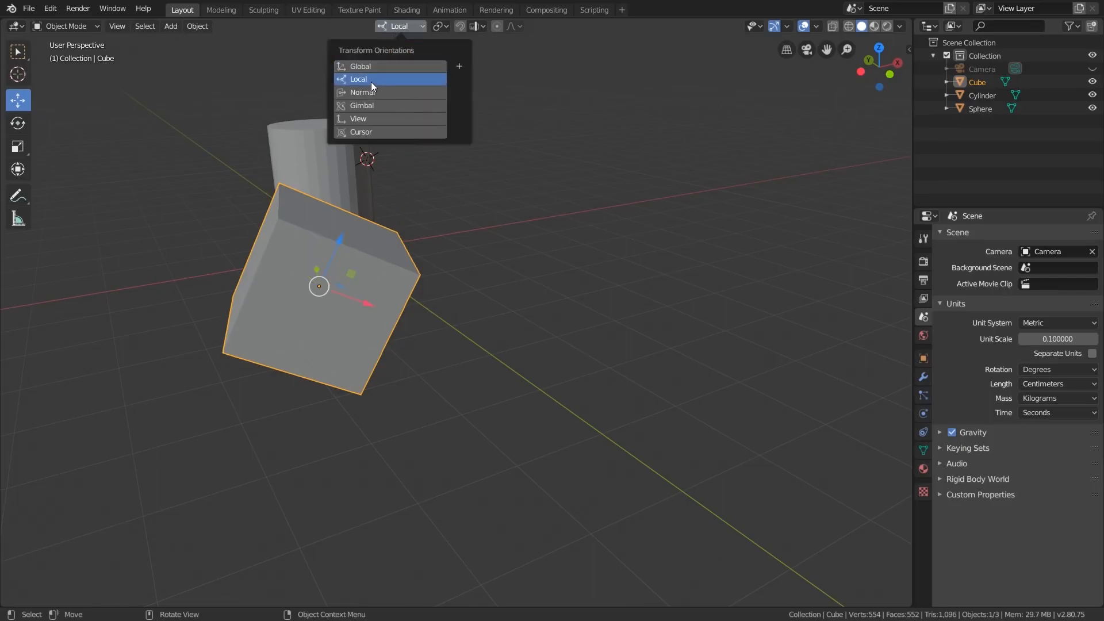
# - Move the tilted cube along its own local axes
pyautogui.moveTo(453, 301); pyautogui.dragTo(366, 311, button='middle')
pyautogui.moveTo(366, 312); pyautogui.dragTo(403, 339)
pyautogui.moveTo(468, 312); pyautogui.dragTo(378, 299, button='middle')
pyautogui.moveTo(376, 296); pyautogui.dragTo(311, 309)
# - Select the sphere and rotate it around its local axes with the Rotate tool
pyautogui.click(496, 267)
pyautogui.moveTo(485, 237); pyautogui.dragTo(515, 292)
pyautogui.click(25, 123)
pyautogui.moveTo(594, 277); pyautogui.dragTo(617, 275, button='middle')
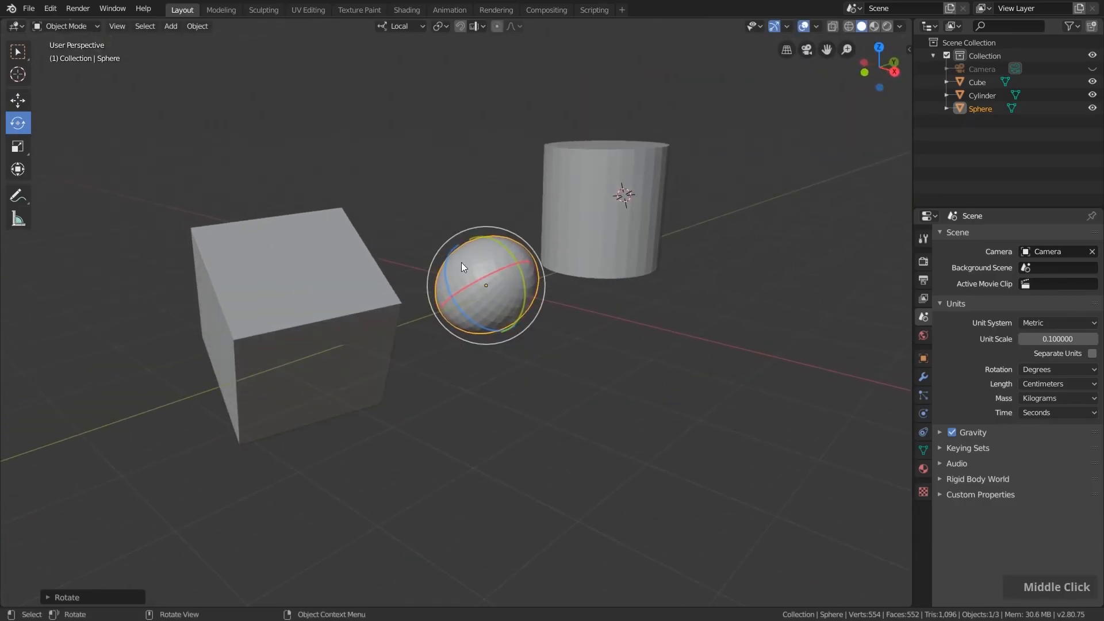
pyautogui.moveTo(446, 254); pyautogui.dragTo(526, 286)
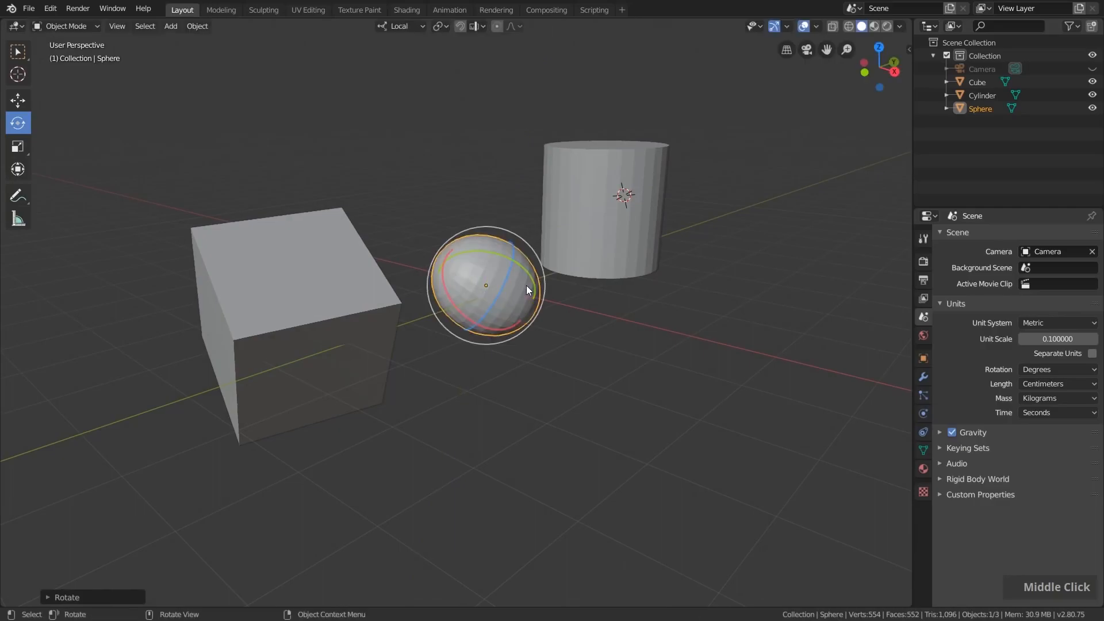
# - Show the sphere's transform values and set its location to 0 cm and its rotation to 0° on all three axes
pyautogui.press('n')
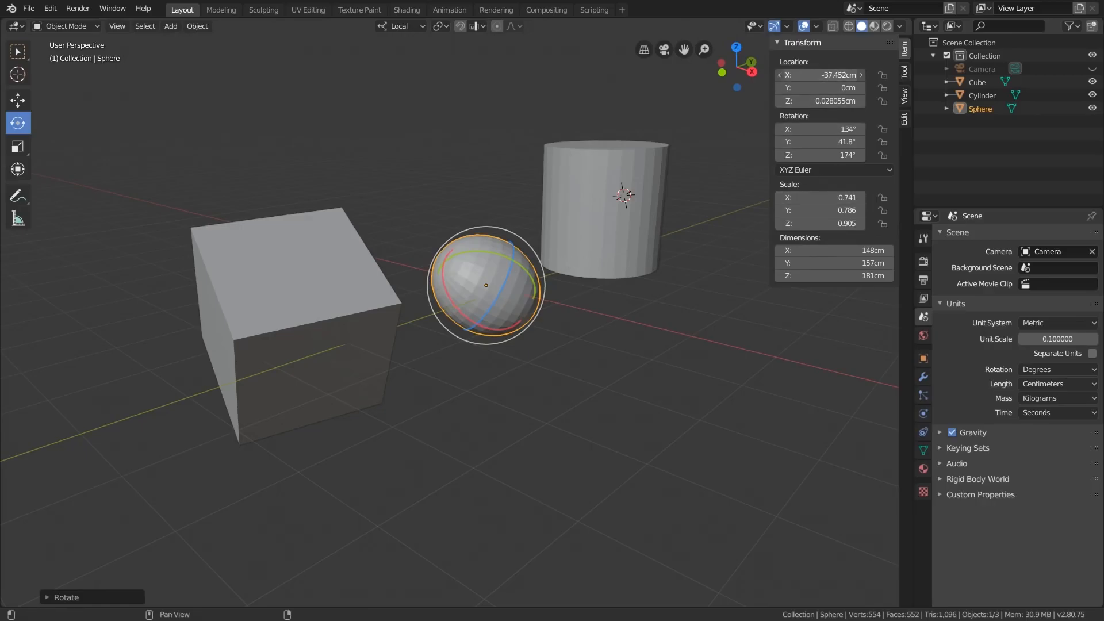
pyautogui.moveTo(822, 74); pyautogui.dragTo(822, 101)
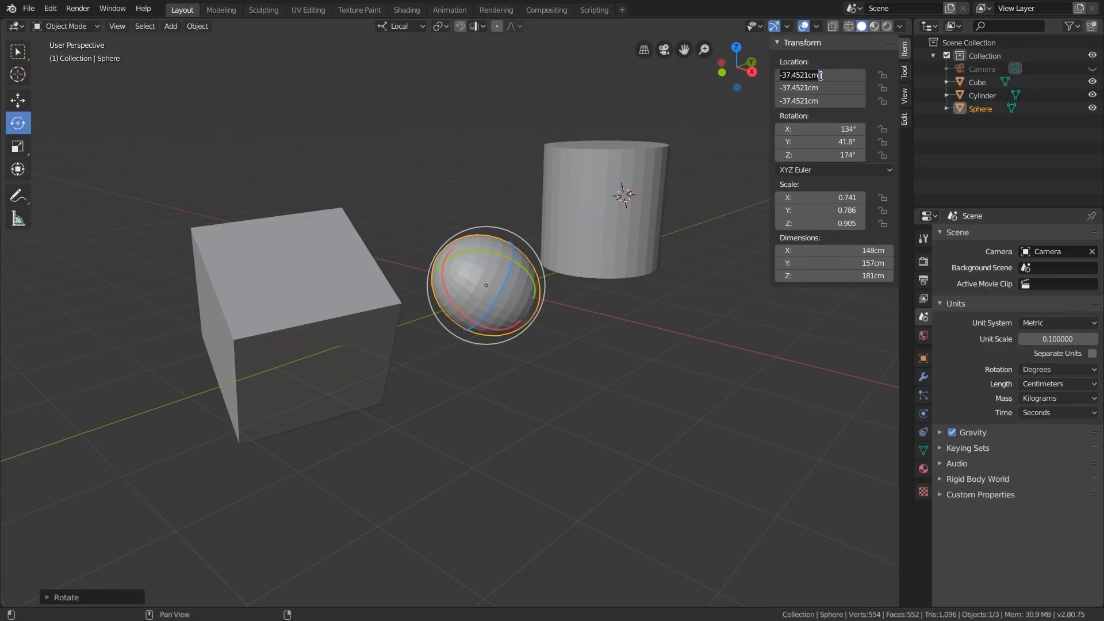
pyautogui.write('0')
pyautogui.press('Return')
pyautogui.moveTo(807, 128); pyautogui.dragTo(806, 155)
pyautogui.write('0')
pyautogui.press('Return')
# - Set the sphere's scale to 1 on all three axes and hide the transform values
pyautogui.moveTo(828, 197); pyautogui.dragTo(828, 224)
pyautogui.write('1')
pyautogui.press('Return')
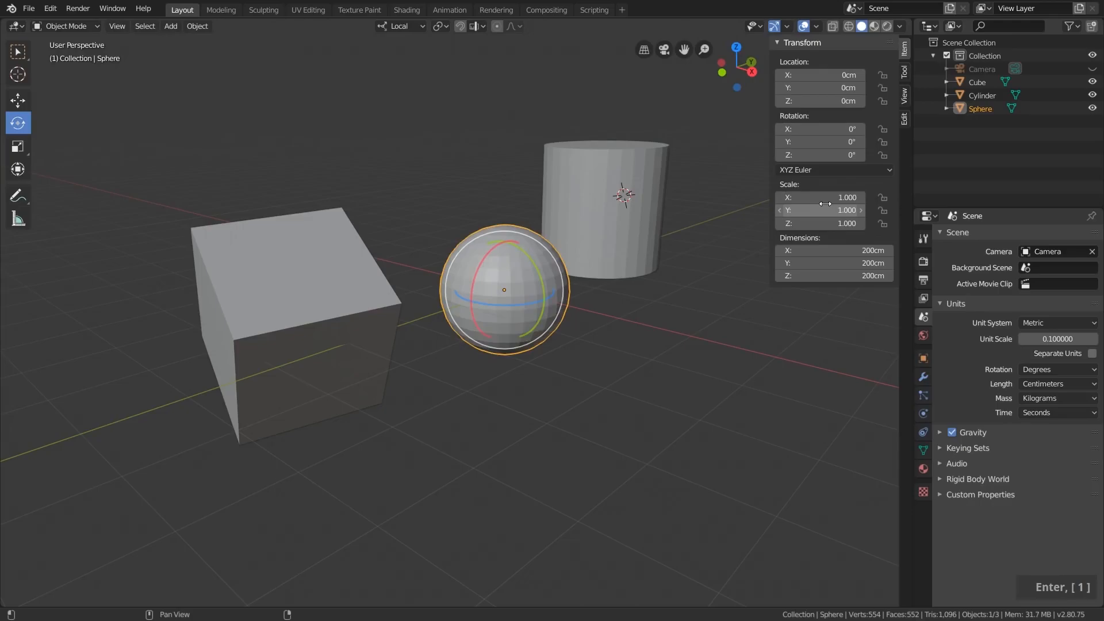
pyautogui.moveTo(613, 221); pyautogui.dragTo(591, 245, button='middle')
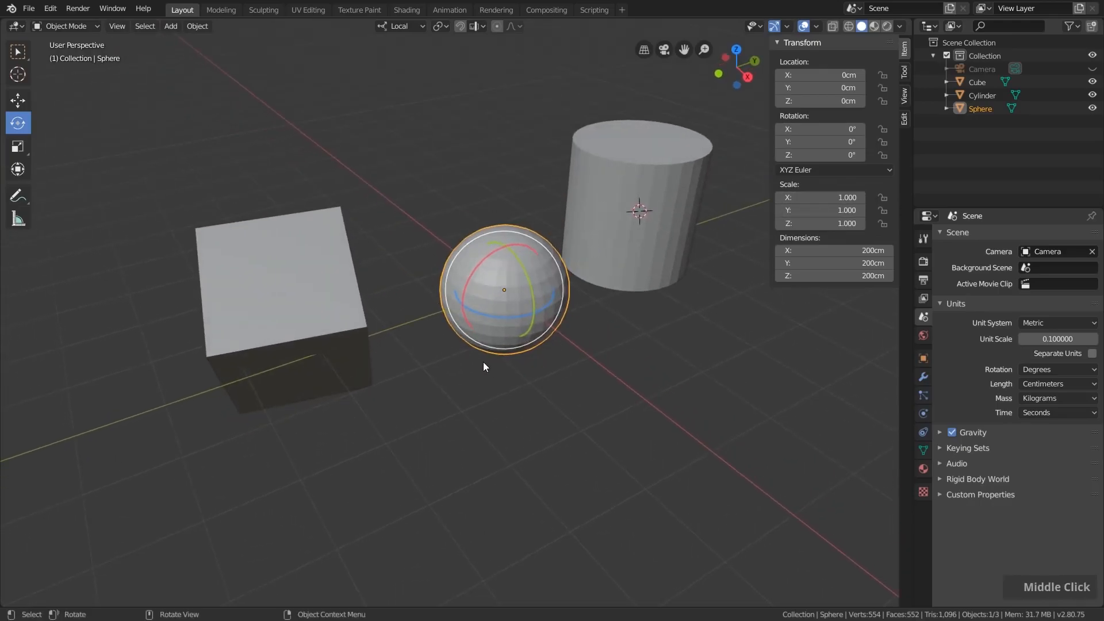
pyautogui.moveTo(509, 356); pyautogui.dragTo(663, 278, button='middle')
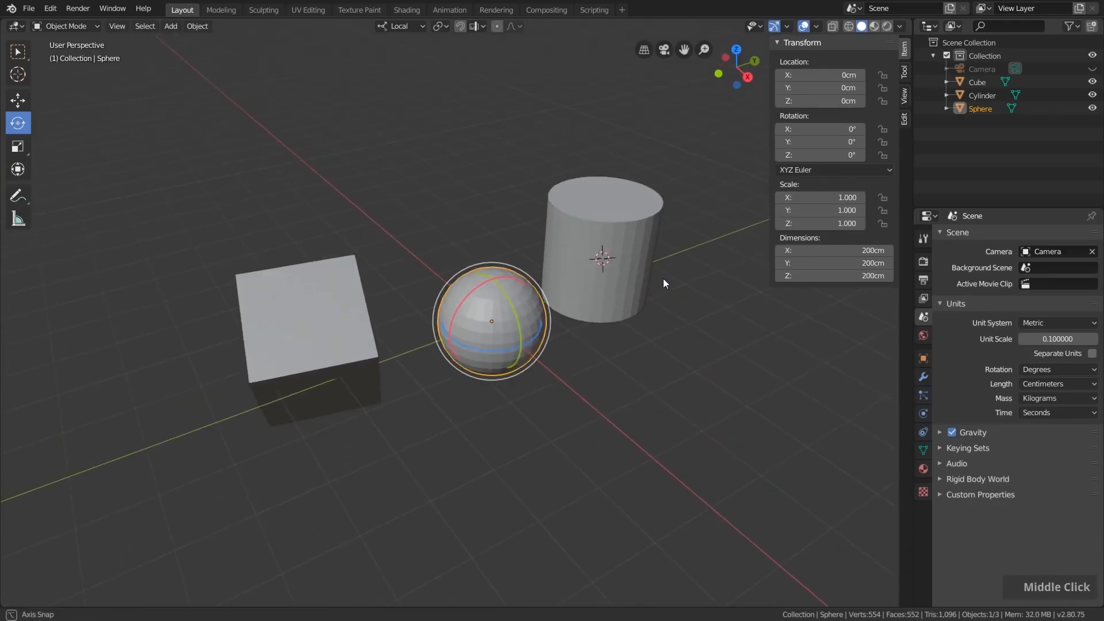
pyautogui.press('n')
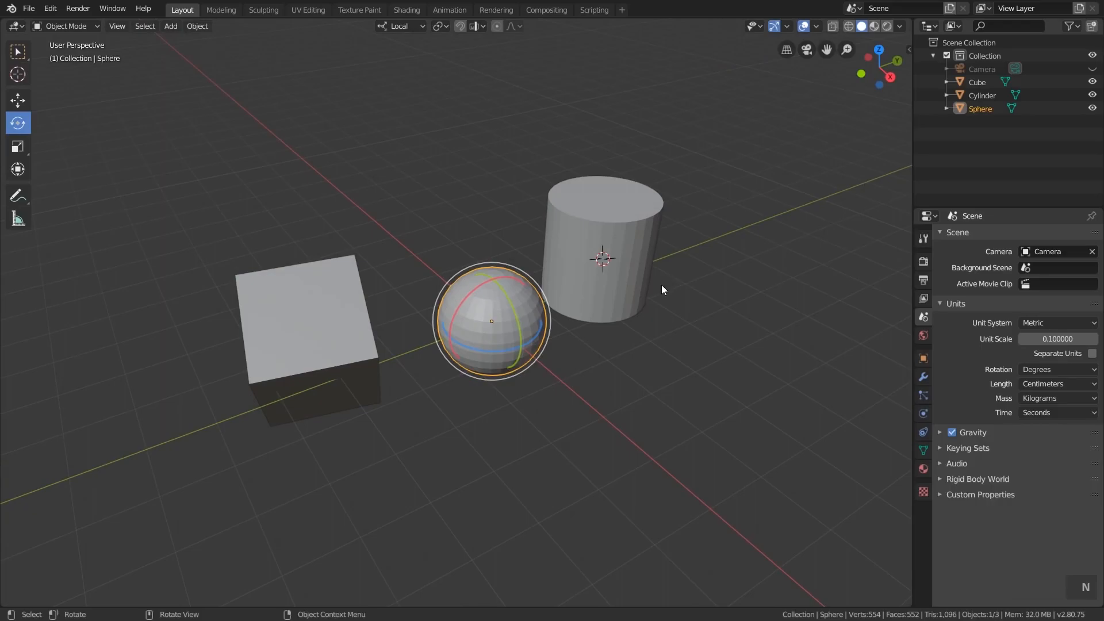
# - Switch to the selection tool, select all objects, and delete them
pyautogui.click(18, 52)
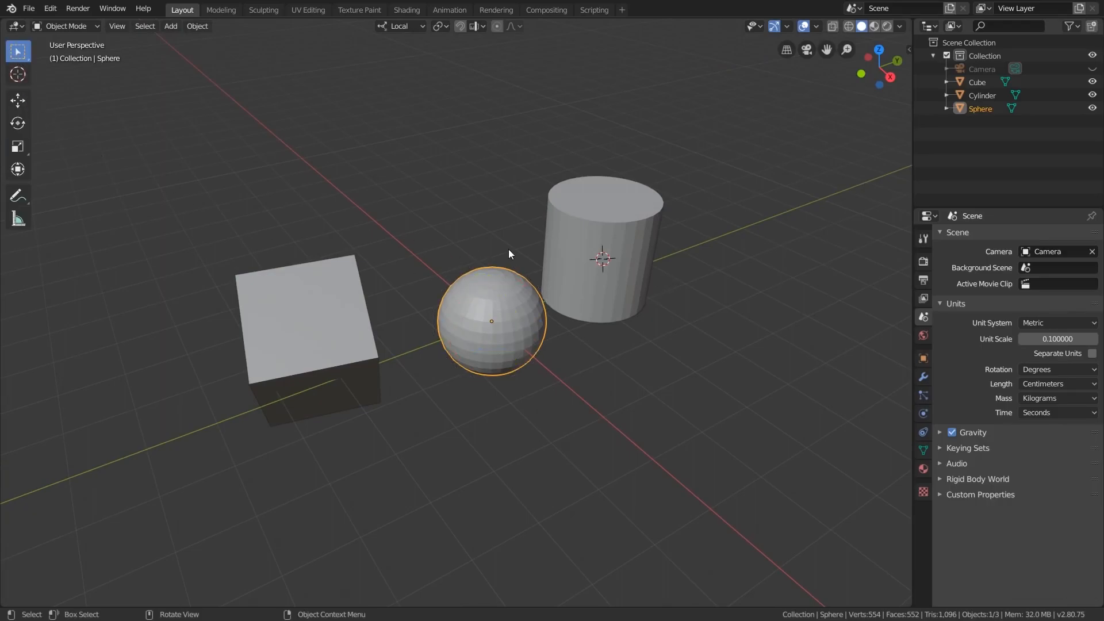
pyautogui.press('a')
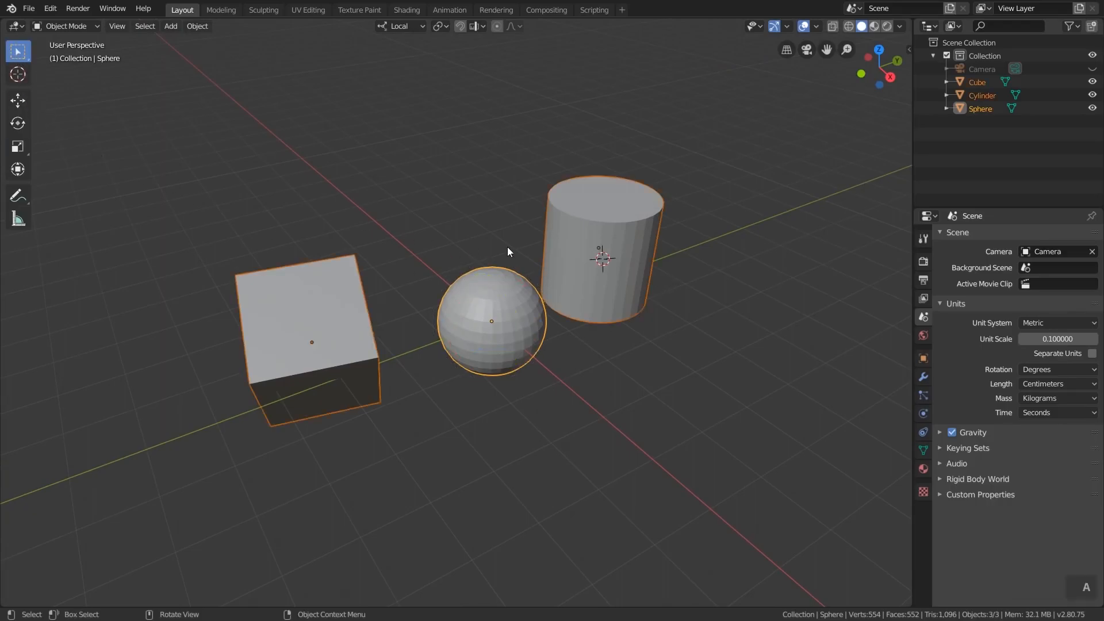
pyautogui.press('x')
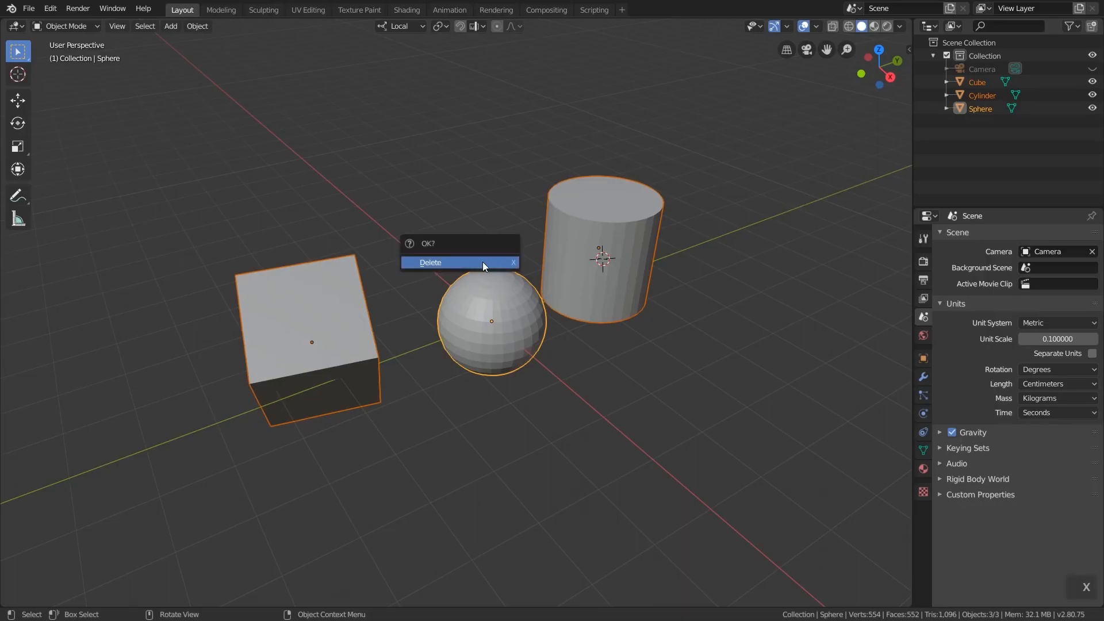
pyautogui.click(481, 262)
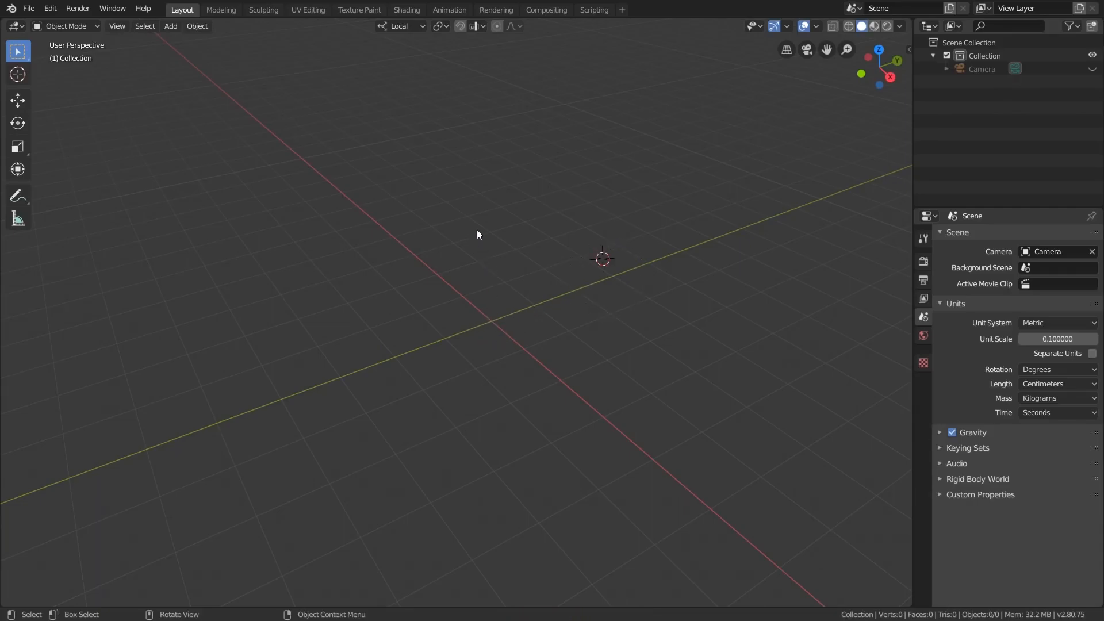
# - Snap the 3D cursor to the world origin
pyautogui.rightClick(471, 205)
pyautogui.moveTo(429, 302)
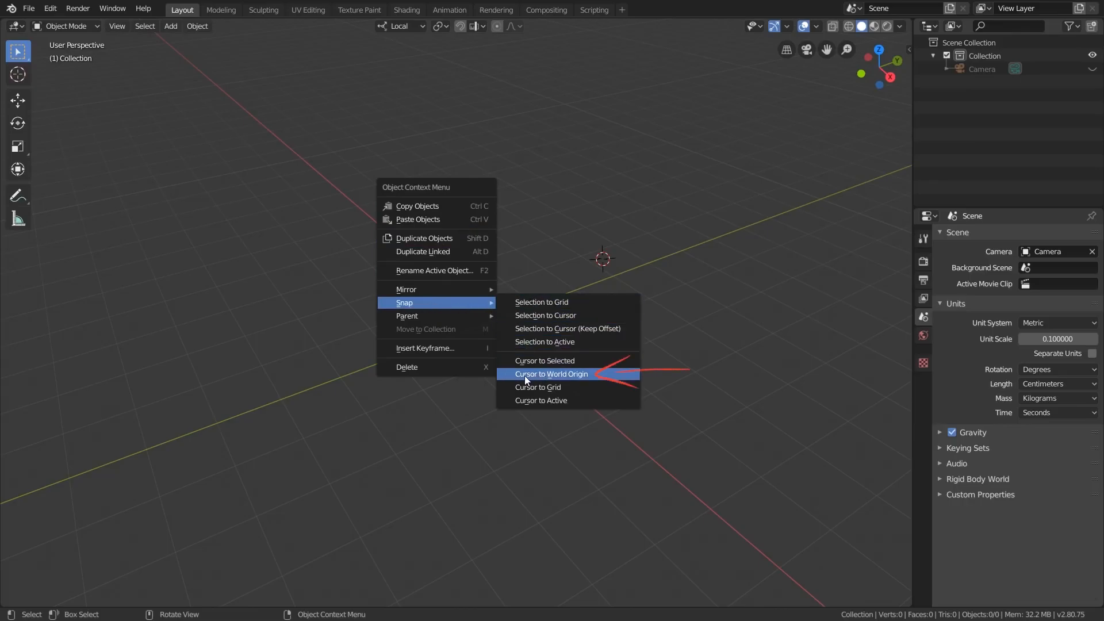
pyautogui.click(578, 375)
pyautogui.scroll(2, 490, 329)
pyautogui.moveTo(522, 326)
pyautogui.mouseDown(button='middle')
pyautogui.moveTo(501, 306)
pyautogui.moveTo(515, 315)
pyautogui.mouseUp(button='middle')
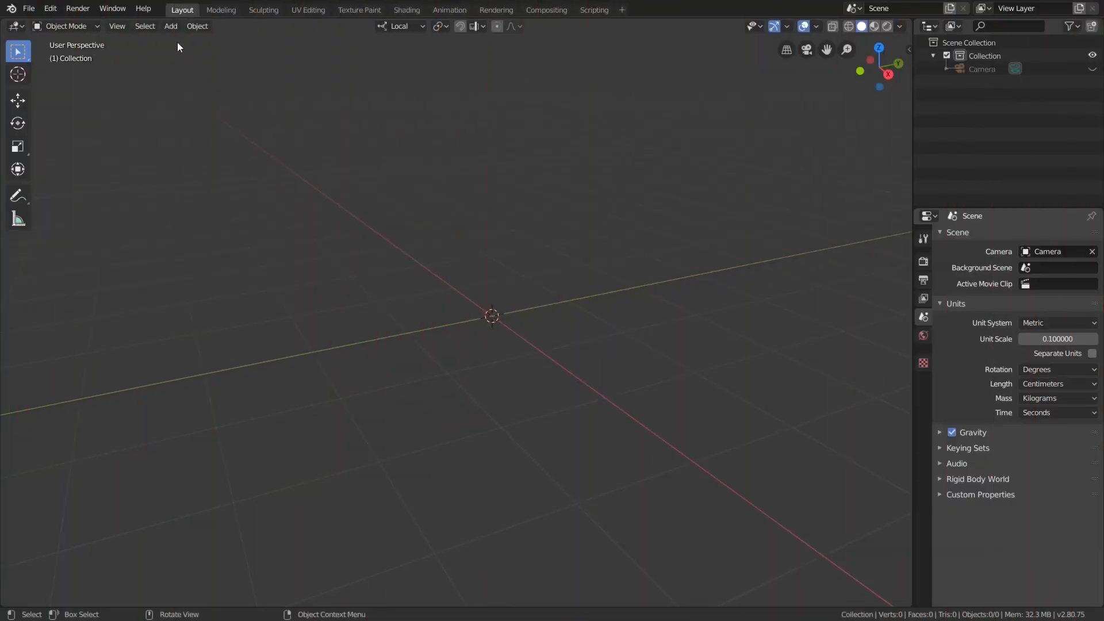
# - Add a UV sphere mesh at the world origin and rename it apple
pyautogui.click(172, 27)
pyautogui.moveTo(184, 40)
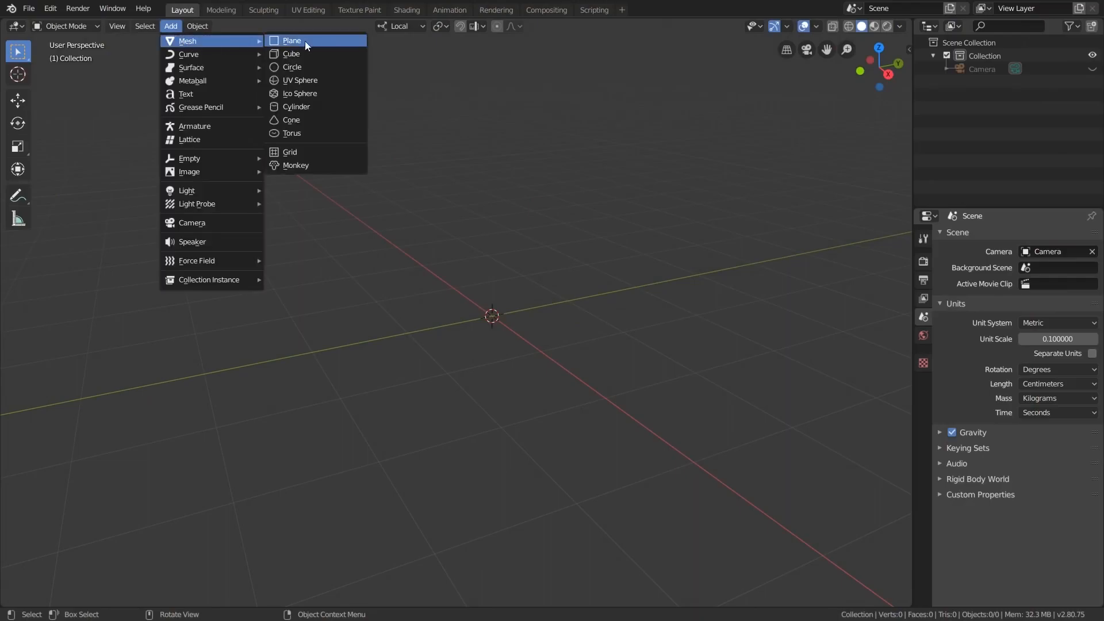
pyautogui.click(314, 81)
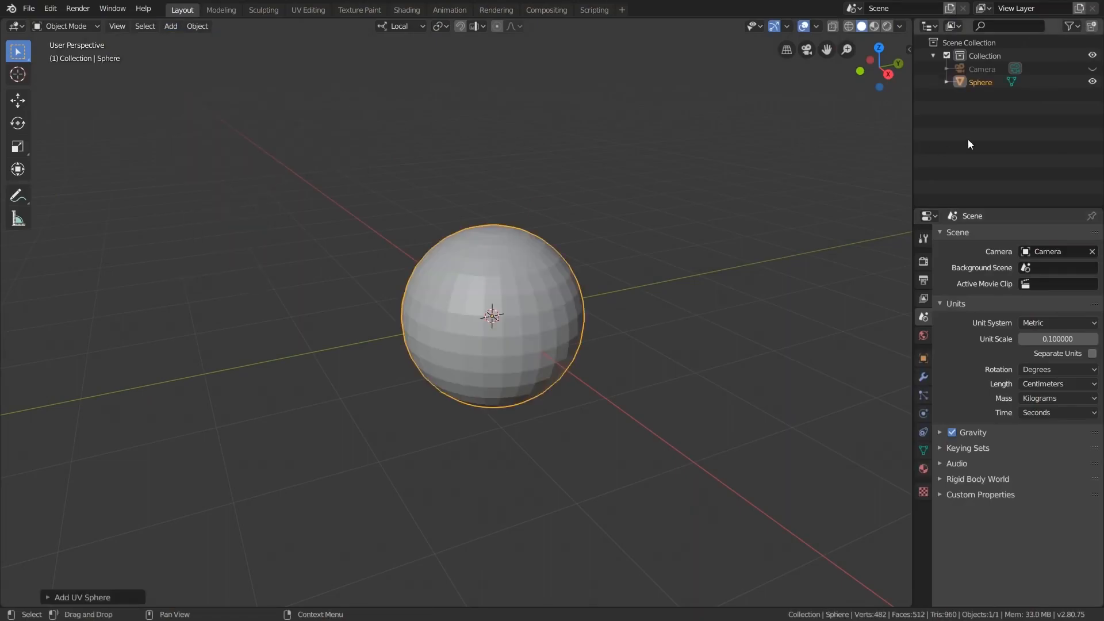
pyautogui.doubleClick(977, 83)
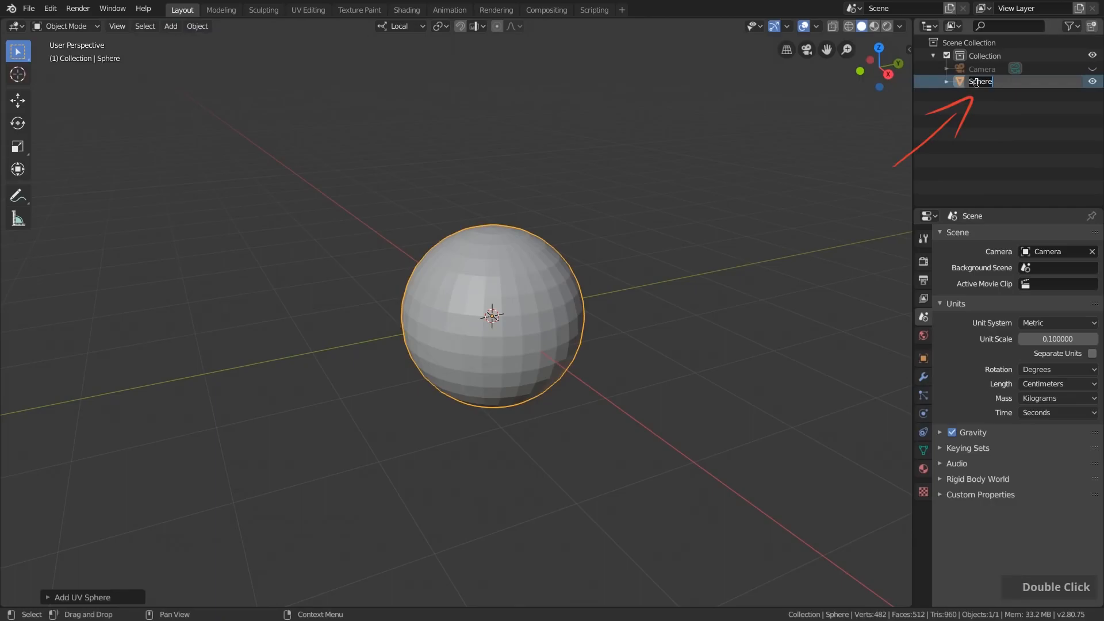
pyautogui.write('apple')
pyautogui.press('Return')
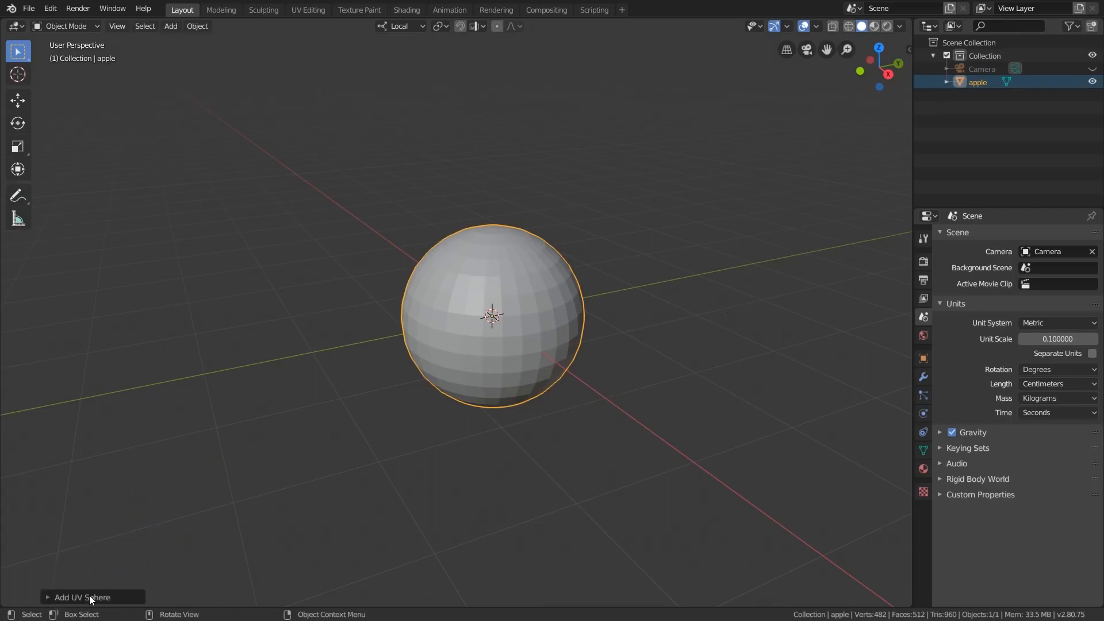
# - Set the new UV sphere to 16 segments, 12 rings and a radius of 8 cm in its creation settings
pyautogui.click(72, 597)
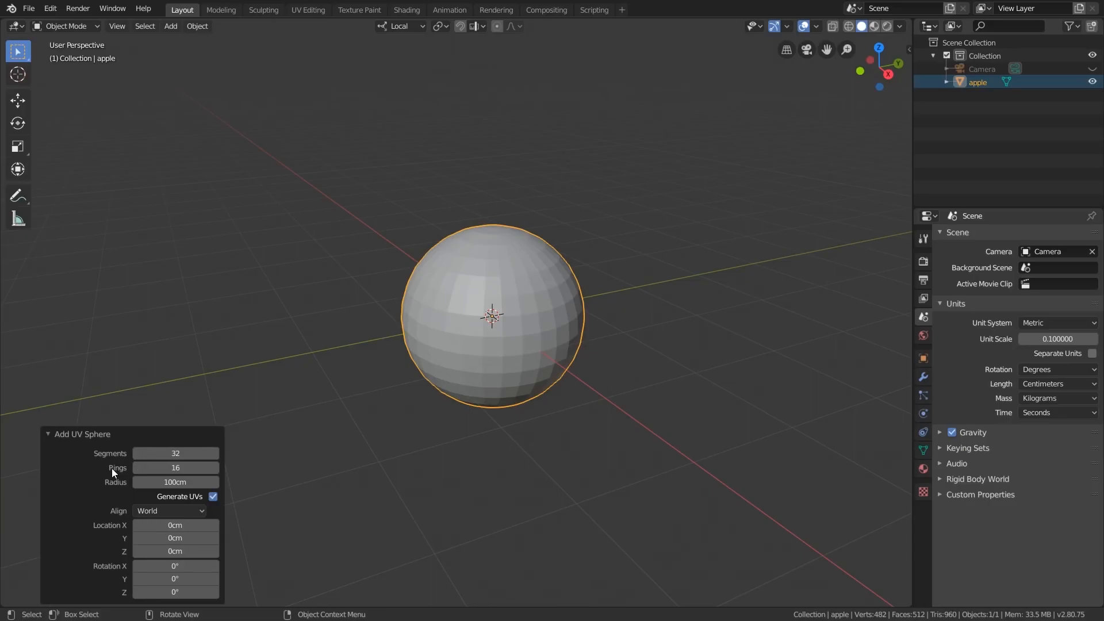
pyautogui.click(172, 455)
pyautogui.write('16')
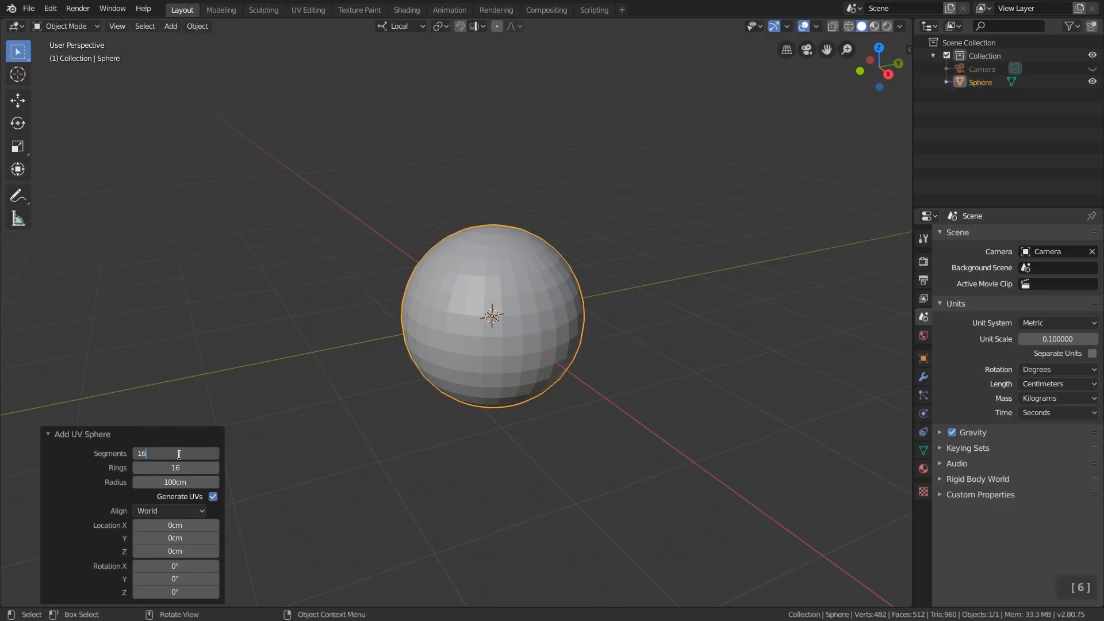
pyautogui.click(171, 468)
pyautogui.write('12')
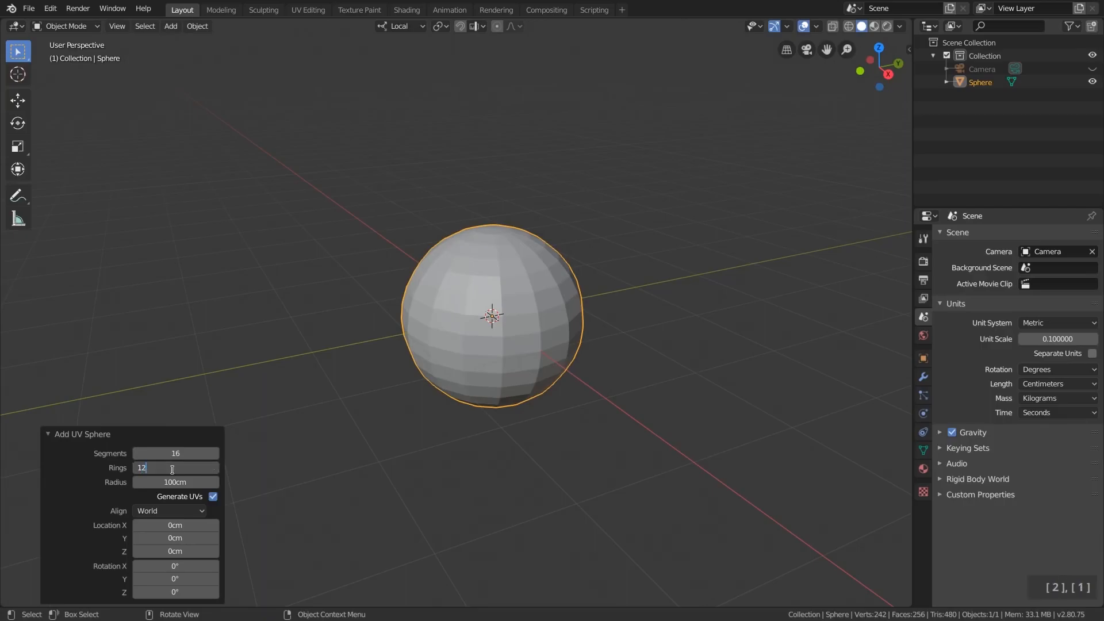
pyautogui.press('Return')
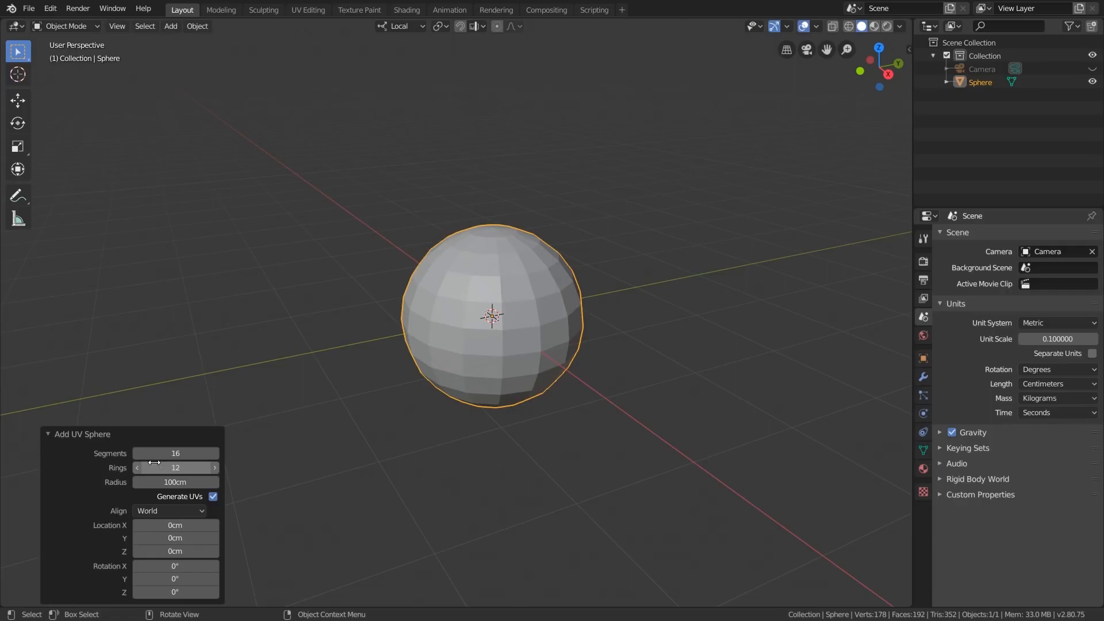
pyautogui.click(172, 482)
pyautogui.write('8')
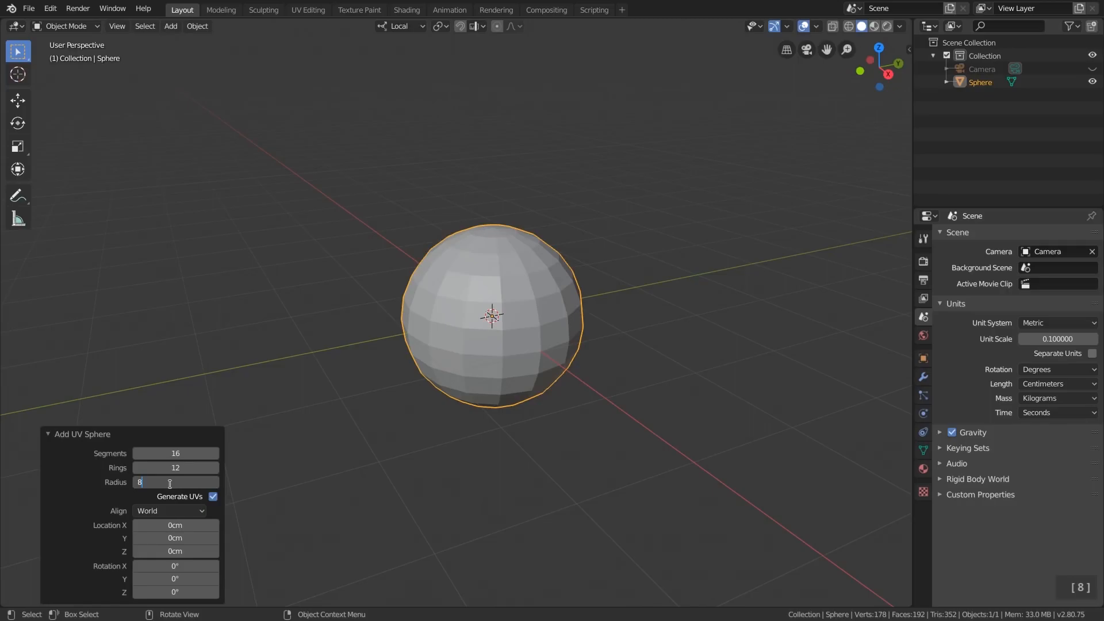
pyautogui.press('Return')
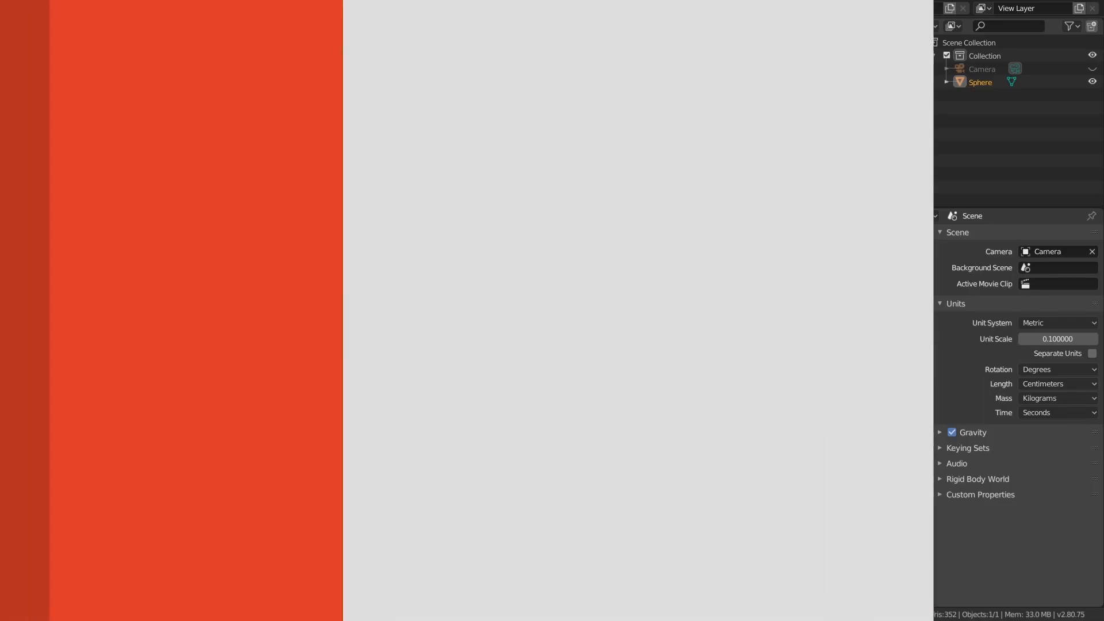
# - Try moving the sphere freely by about 2 cm in X, 16 cm in Y and 12 cm in Z, and undo the move
pyautogui.scroll(6, 494, 315)
pyautogui.scroll(1, 488, 315)
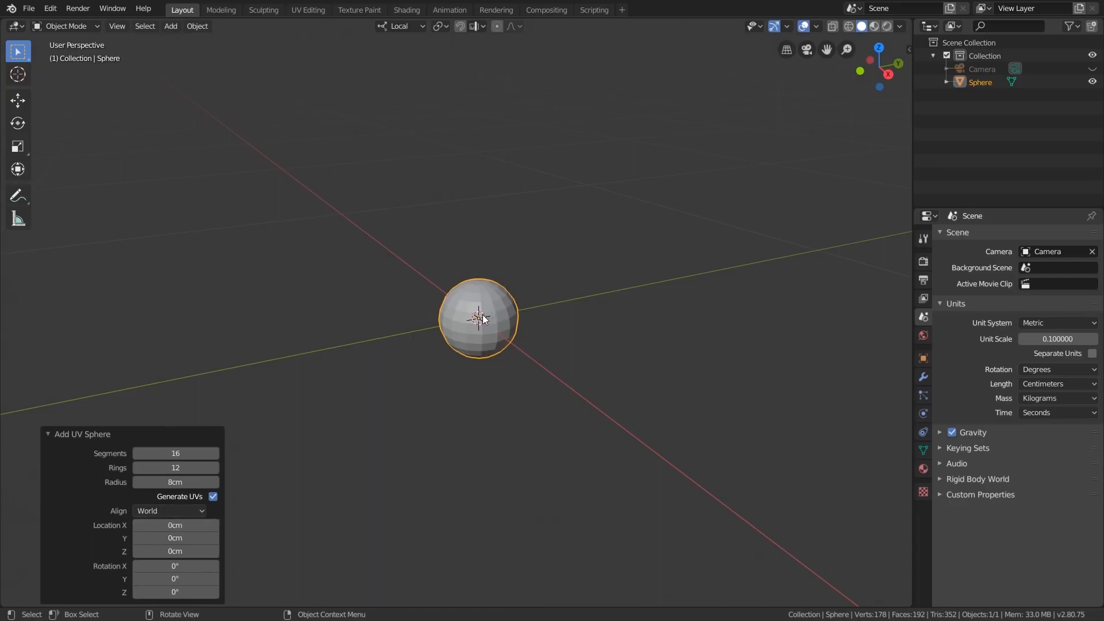
pyautogui.press('g')
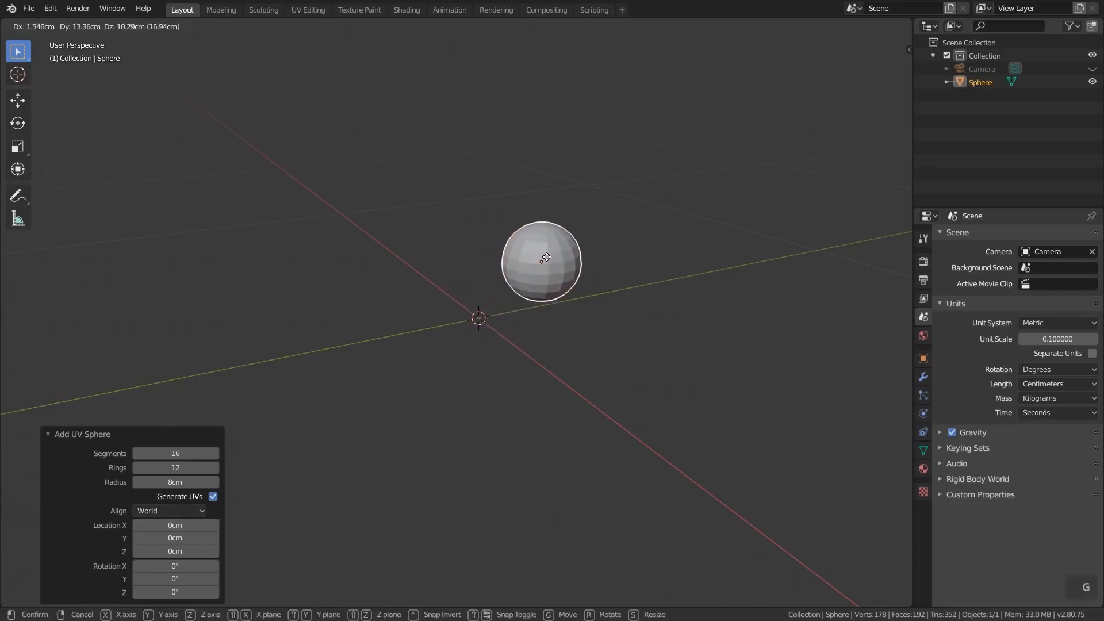
pyautogui.click(557, 250)
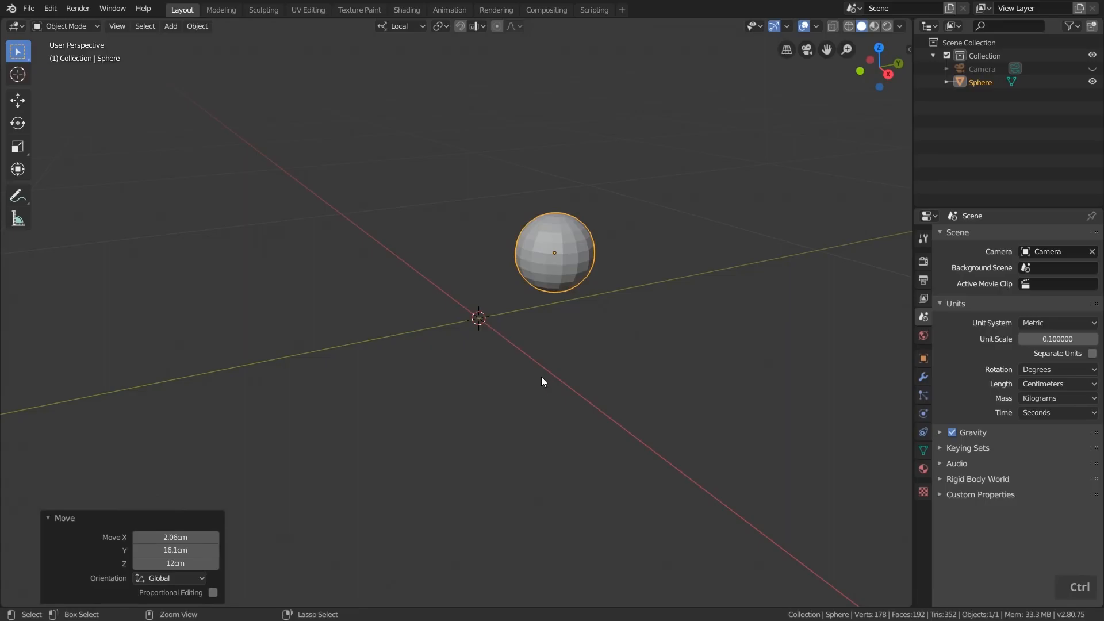
pyautogui.hotkey('ctrl', 'z')
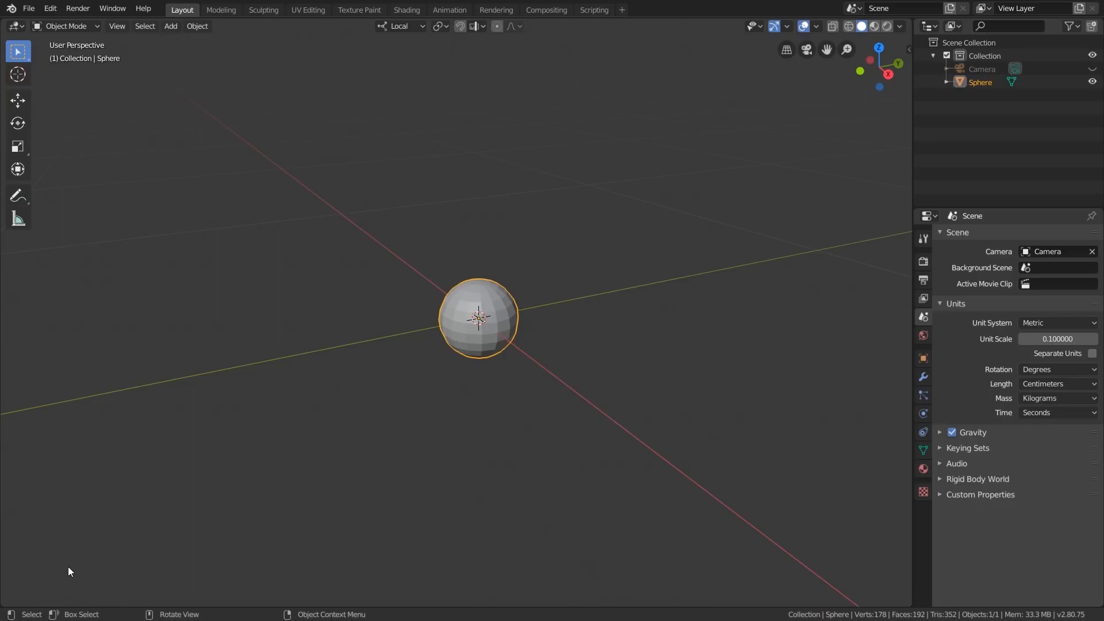
# - Frame the selected sphere in the viewport and look at it closer and farther away
pyautogui.scroll(1, 480, 317)
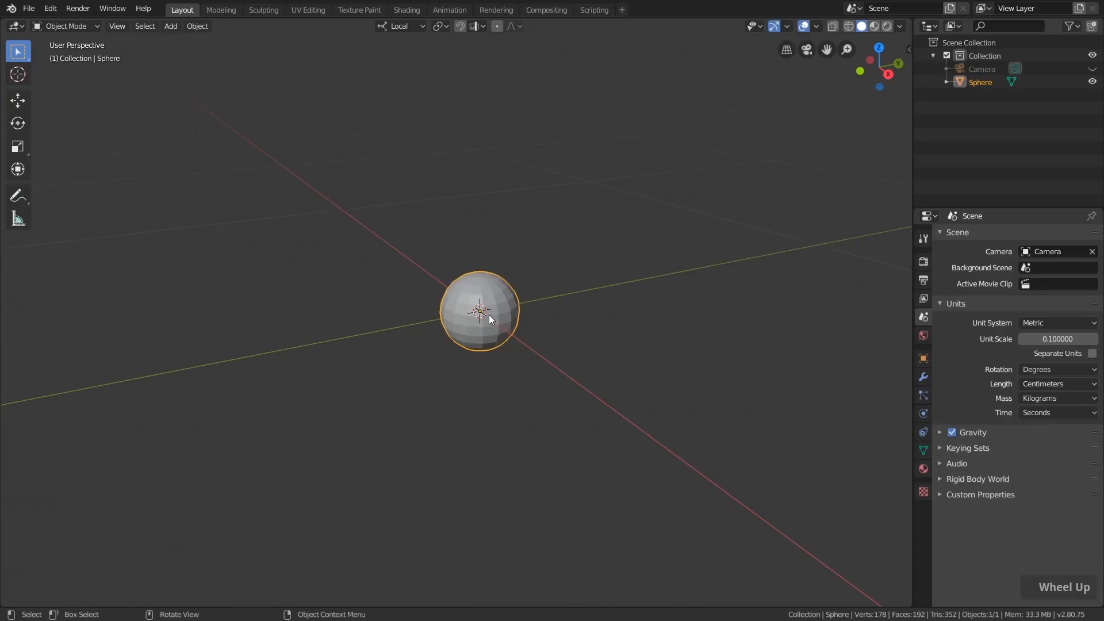
pyautogui.scroll(3, 481, 310)
pyautogui.scroll(-1, 477, 309)
pyautogui.scroll(1, 477, 309)
pyautogui.scroll(1, 477, 309)
pyautogui.scroll(-1, 477, 310)
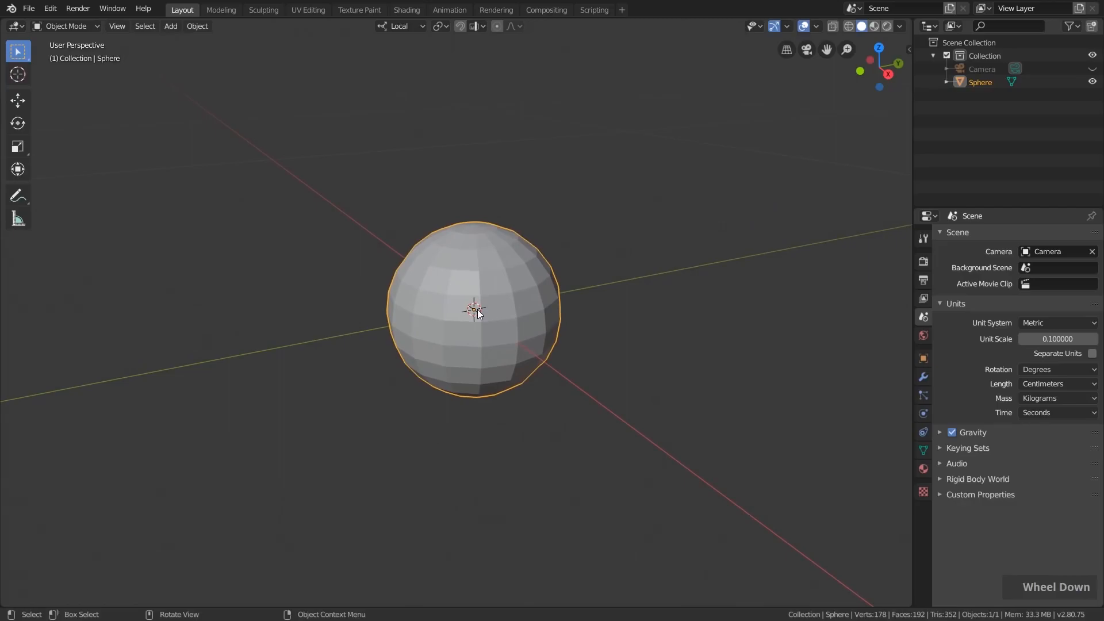
pyautogui.scroll(-1, 477, 310)
pyautogui.scroll(1, 478, 309)
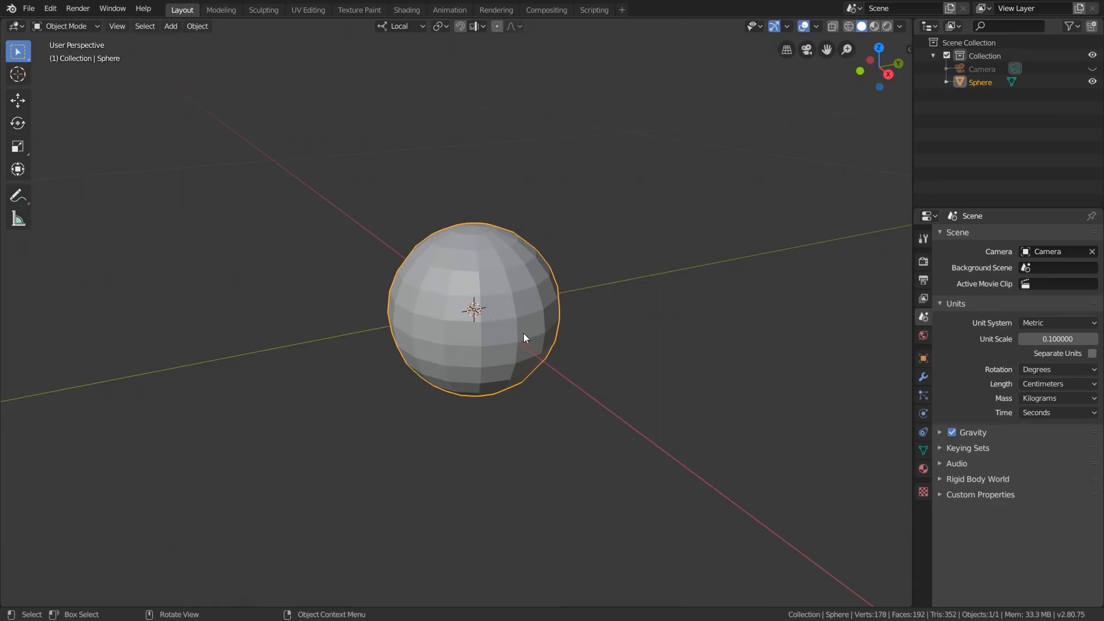
pyautogui.press('KP_Decimal')
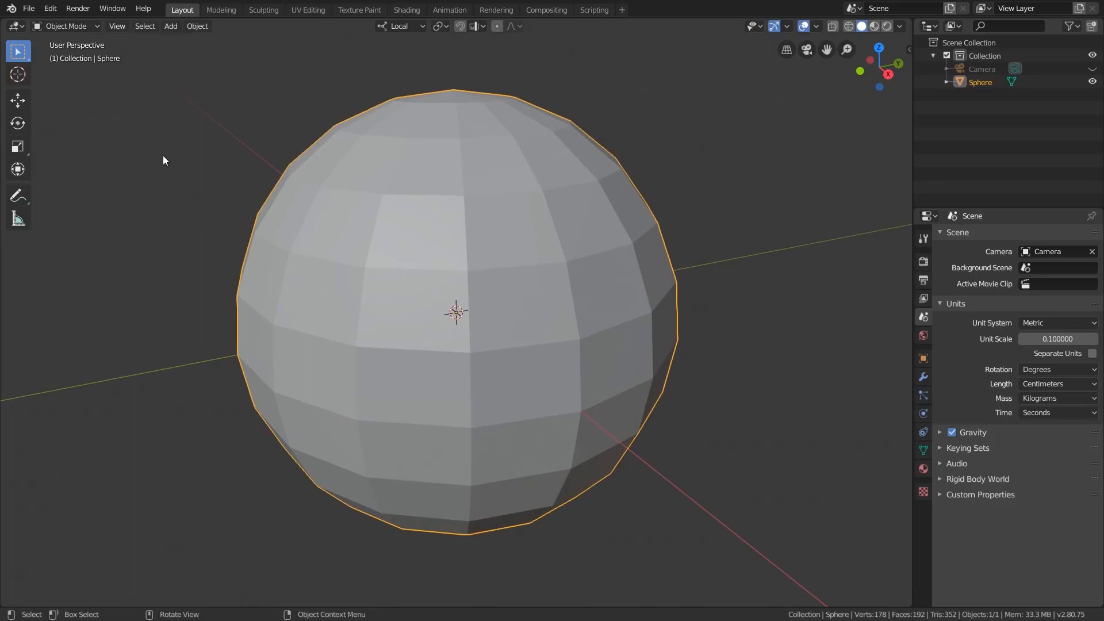
pyautogui.click(115, 26)
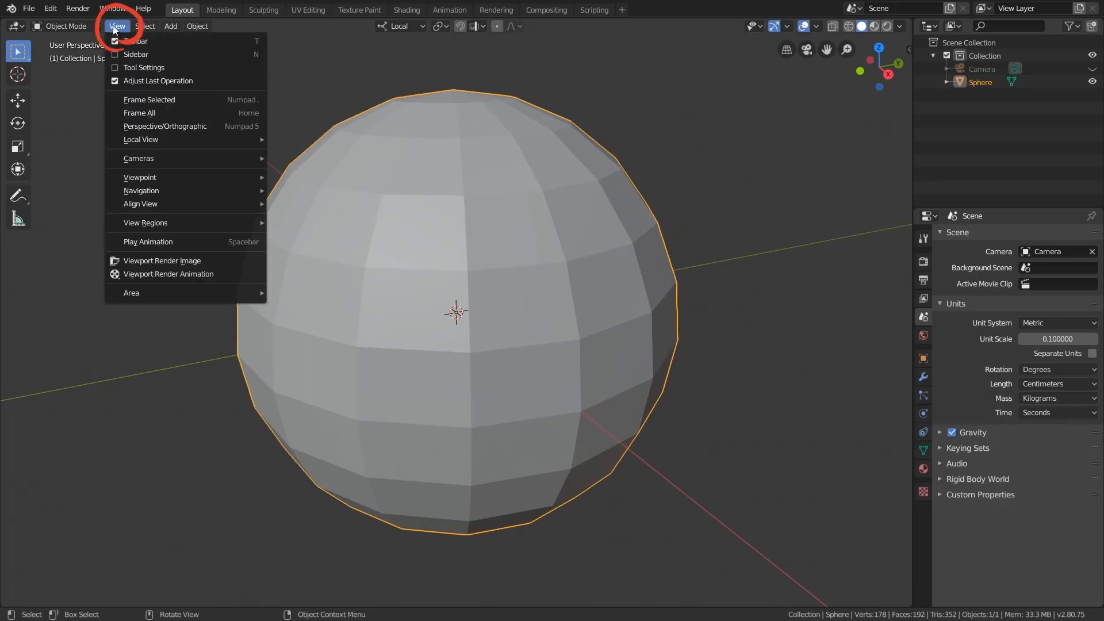
pyautogui.click(202, 99)
pyautogui.scroll(-2, 456, 266)
pyautogui.scroll(2, 456, 266)
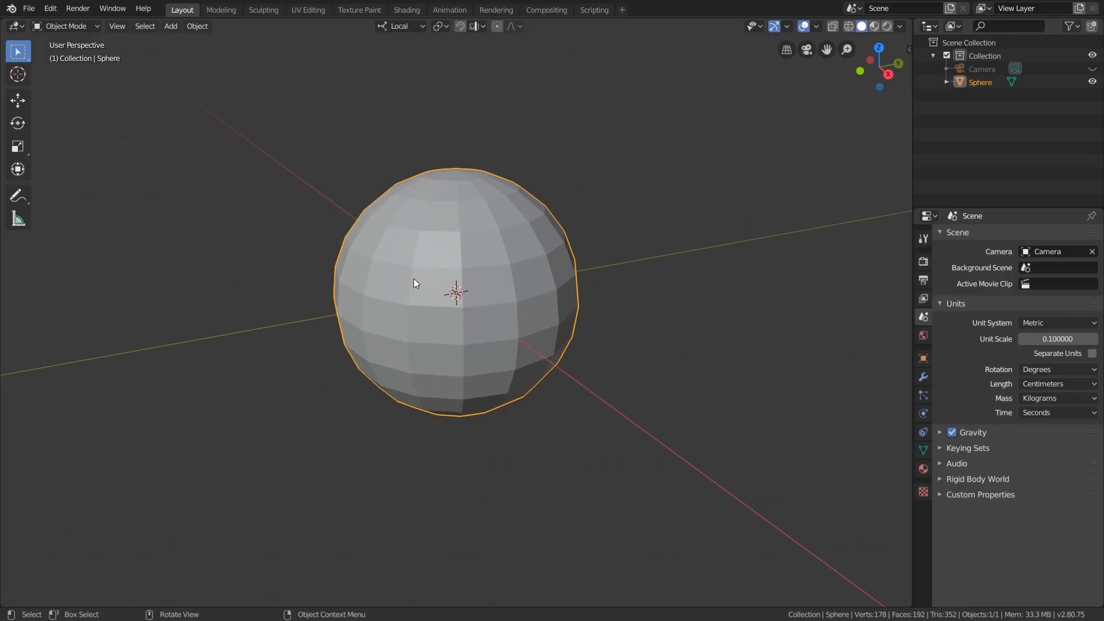
# - Enter Edit Mode on the sphere and deselect its entire mesh
pyautogui.click(63, 26)
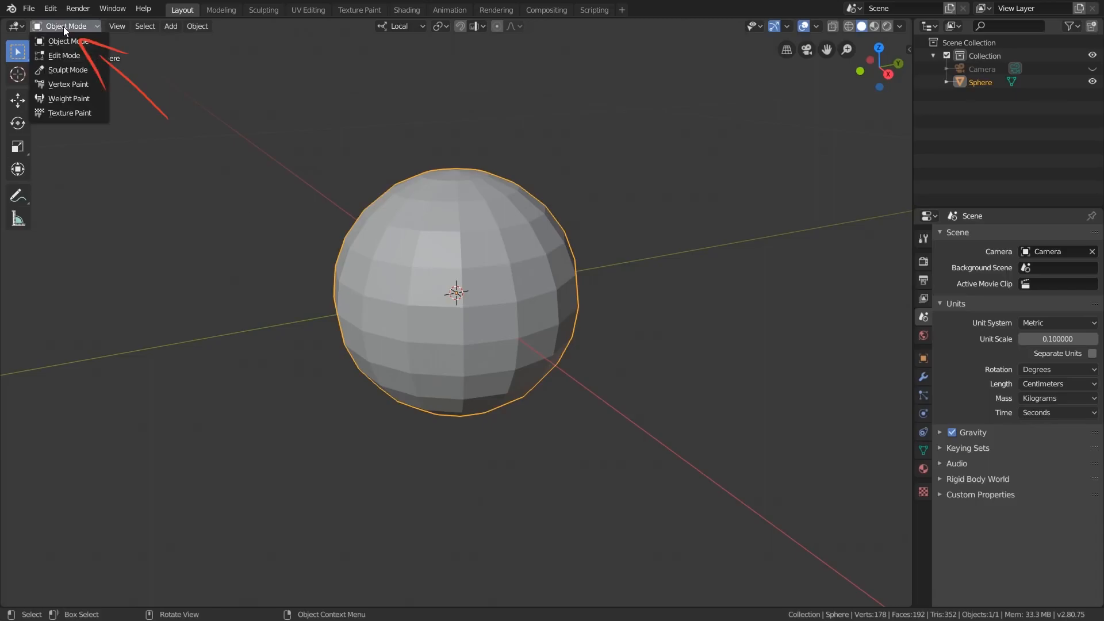
pyautogui.click(49, 58)
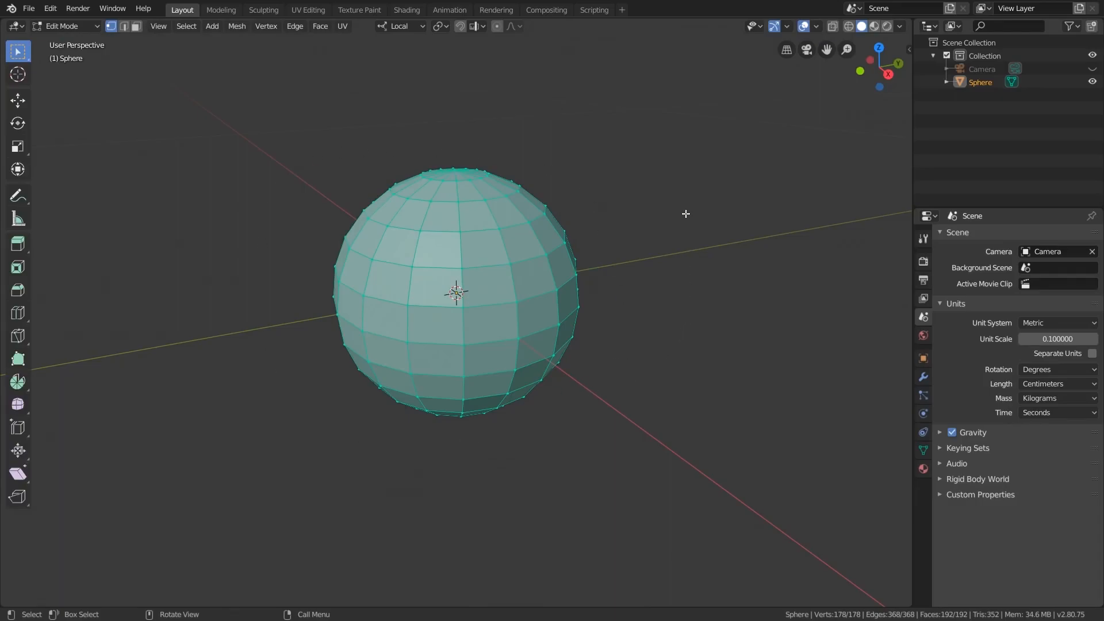
pyautogui.hotkey('alt', 'a')
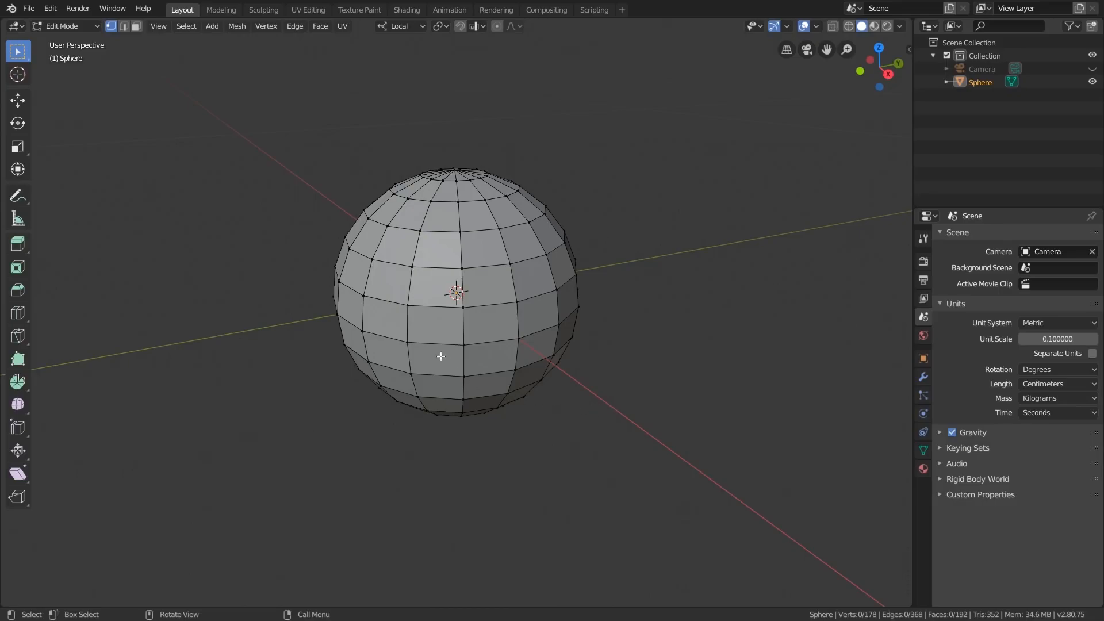
# - Select single vertices on the sphere's front, extend the selection to six neighbouring vertices around two faces, and clear it
pyautogui.click(370, 259)
pyautogui.click(391, 226)
pyautogui.click(420, 230)
pyautogui.keyDown('shift'); pyautogui.click(412, 268); pyautogui.keyUp('shift')
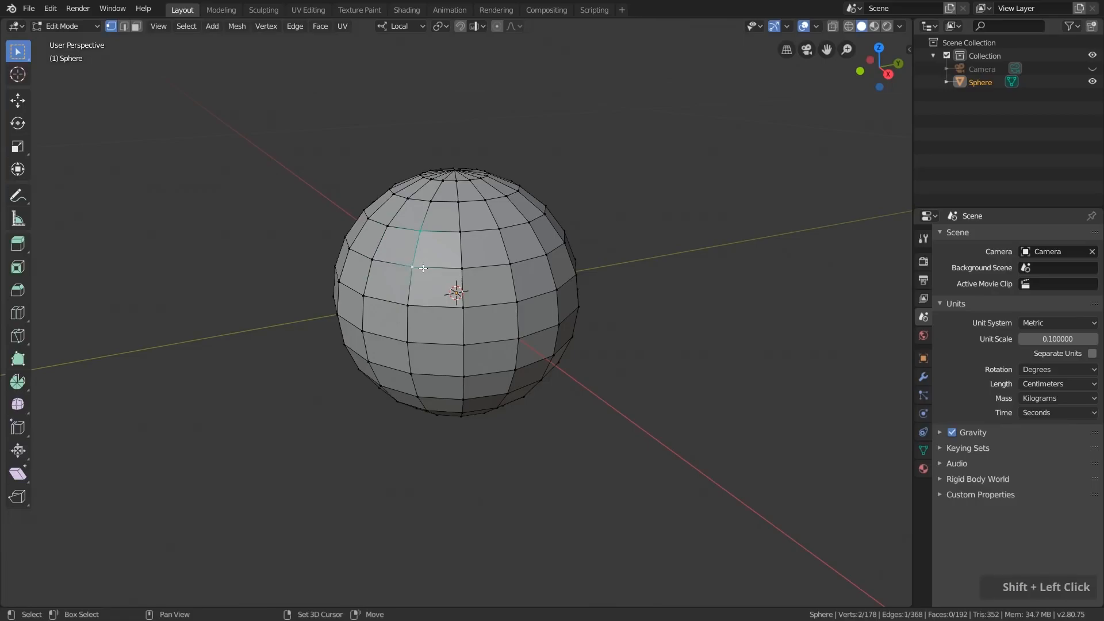
pyautogui.keyDown('shift'); pyautogui.click(461, 268); pyautogui.keyUp('shift')
pyautogui.keyDown('shift'); pyautogui.click(460, 233); pyautogui.keyUp('shift')
pyautogui.keyDown('shift'); pyautogui.click(498, 229); pyautogui.keyUp('shift')
pyautogui.keyDown('shift'); pyautogui.click(509, 266); pyautogui.keyUp('shift')
pyautogui.hotkey('alt', 'a')
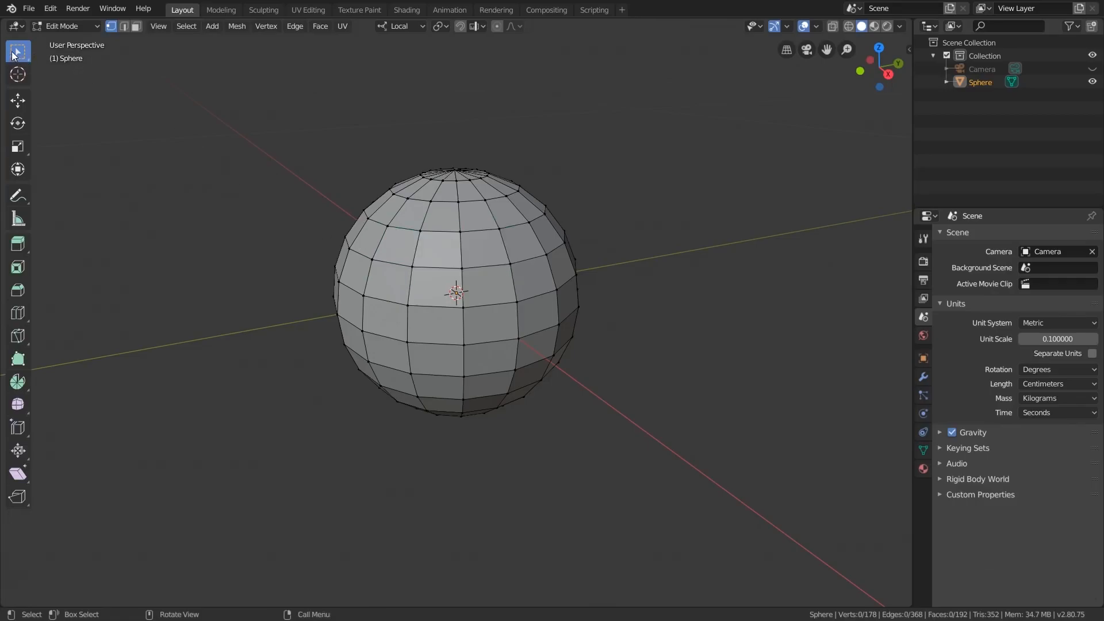
# - Box-select around the whole sphere mesh and clear the selection
pyautogui.press('b')
pyautogui.moveTo(286, 131); pyautogui.dragTo(611, 429)
pyautogui.hotkey('alt', 'a')
# - Switch to edge selection and select the four edges surrounding one face on the sphere's upper front
pyautogui.click(122, 28)
pyautogui.click(390, 263)
pyautogui.click(407, 229)
pyautogui.doubleClick(418, 245)
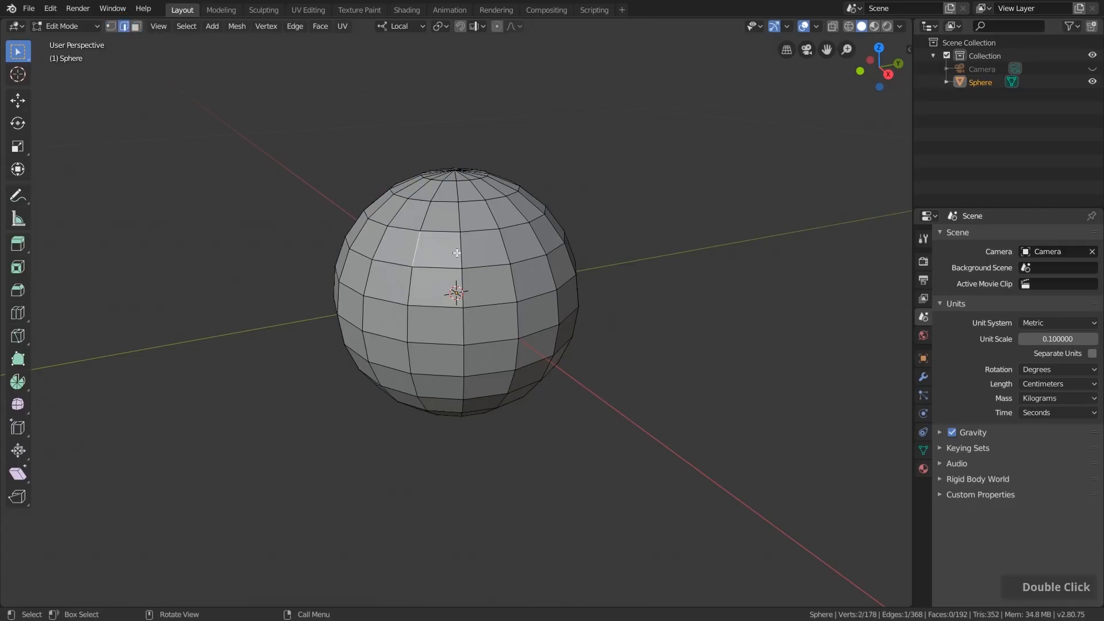
pyautogui.keyDown('shift'); pyautogui.click(435, 267); pyautogui.keyUp('shift')
pyautogui.keyDown('shift'); pyautogui.click(460, 249); pyautogui.keyUp('shift')
pyautogui.keyDown('shift'); pyautogui.click(446, 231); pyautogui.keyUp('shift')
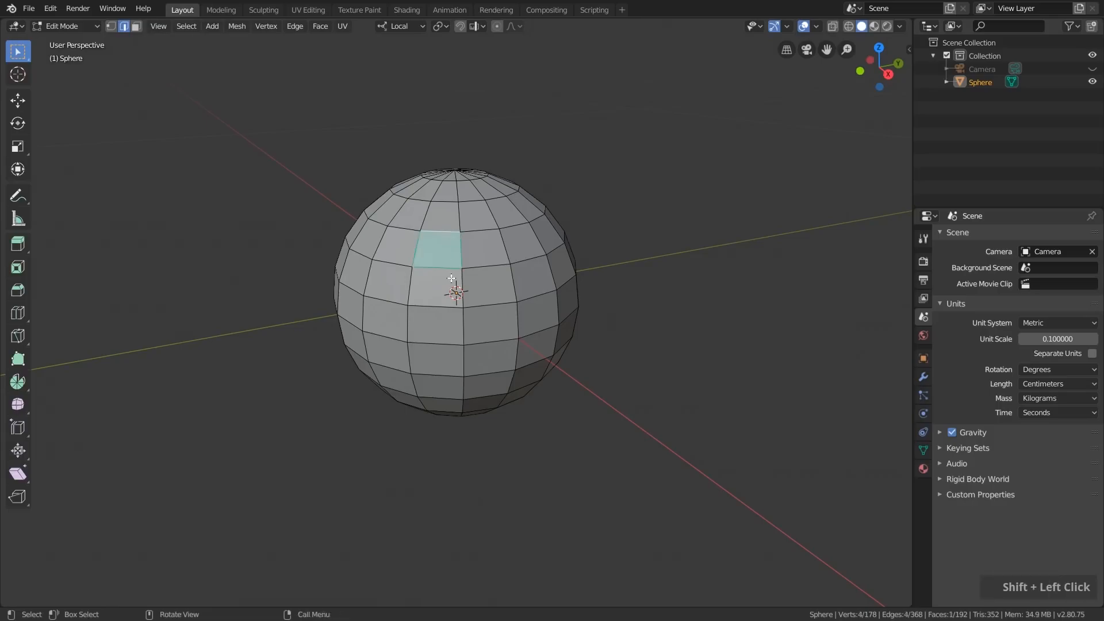
# - Switch to face selection, try single faces, and select a horizontal row of four adjacent faces on the sphere's upper front
pyautogui.click(136, 27)
pyautogui.click(442, 286)
pyautogui.click(480, 291)
pyautogui.click(479, 251)
pyautogui.click(436, 249)
pyautogui.click(396, 246)
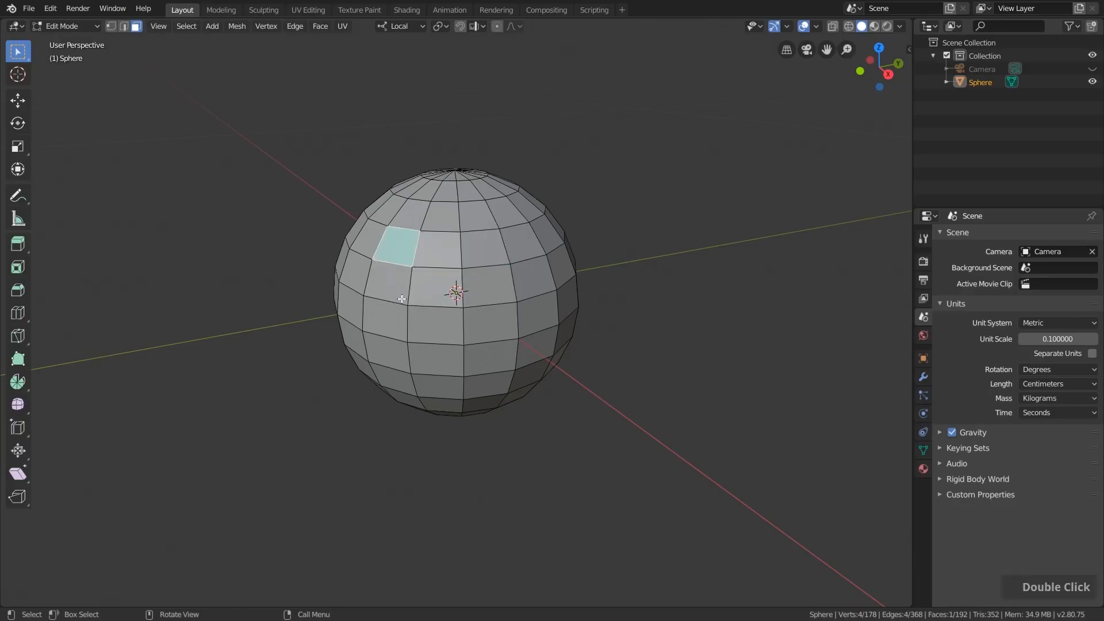
pyautogui.keyDown('shift'); pyautogui.click(435, 245); pyautogui.keyUp('shift')
pyautogui.keyDown('shift'); pyautogui.click(476, 249); pyautogui.keyUp('shift')
pyautogui.keyDown('shift'); pyautogui.click(518, 242); pyautogui.keyUp('shift')
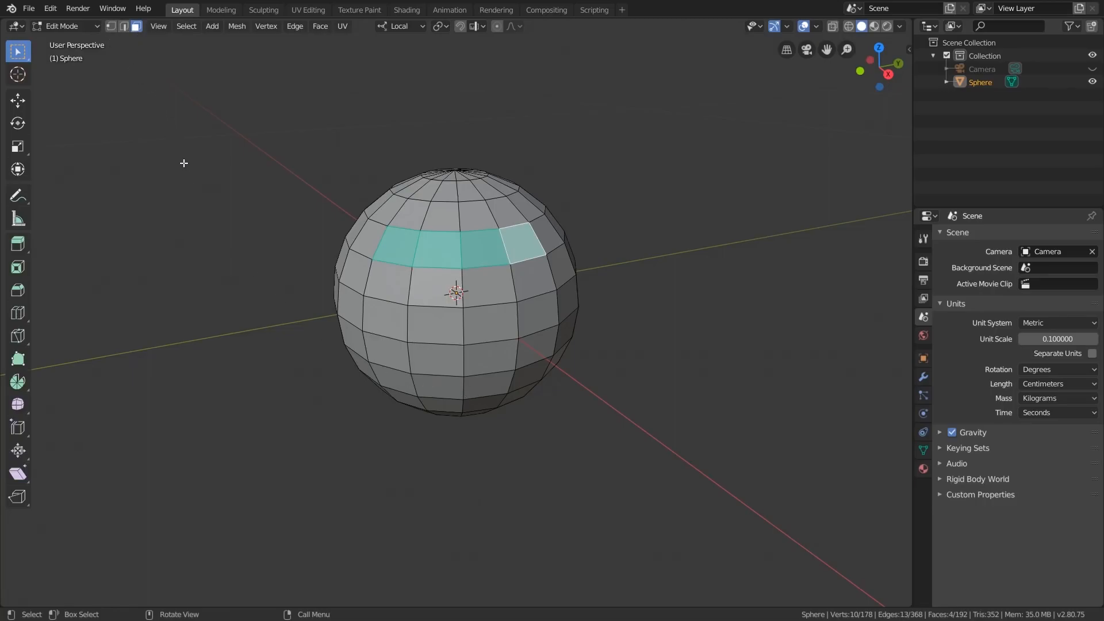
# - Cycle the mesh selection mode through vertex and edge, and return to face selection
pyautogui.press('1')
pyautogui.press('2')
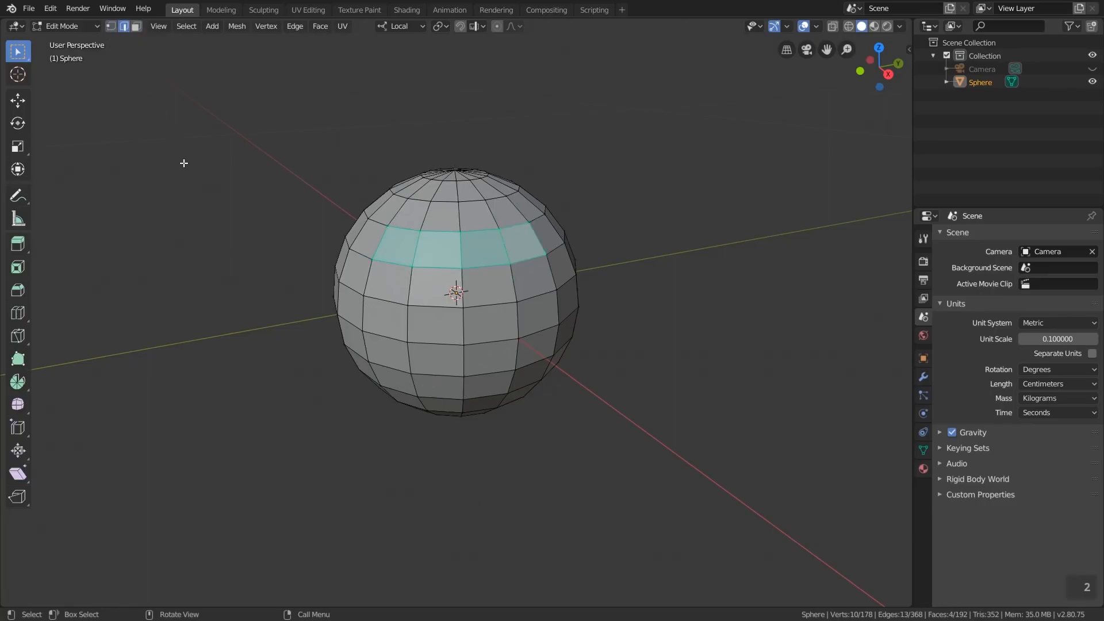
pyautogui.press('3')
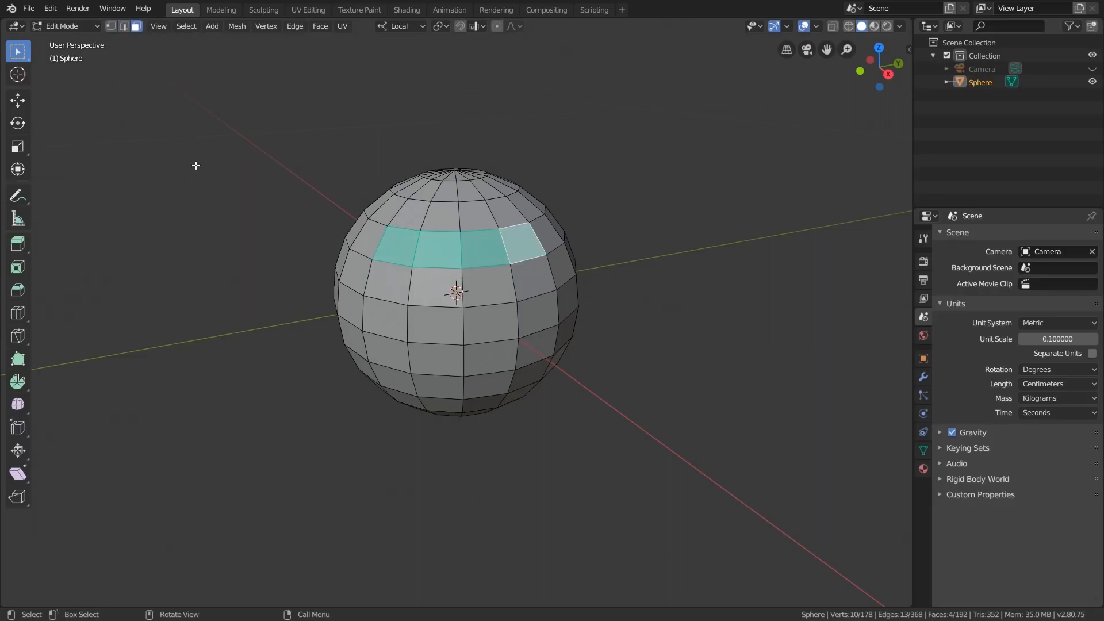
# - Select a two-by-two block of faces on the sphere's upper front and move it about 0.06 cm along local Y
pyautogui.click(396, 286)
pyautogui.keyDown('shift'); pyautogui.click(399, 245); pyautogui.keyUp('shift')
pyautogui.keyDown('shift'); pyautogui.click(432, 251); pyautogui.keyUp('shift')
pyautogui.keyDown('shift'); pyautogui.click(442, 286); pyautogui.keyUp('shift')
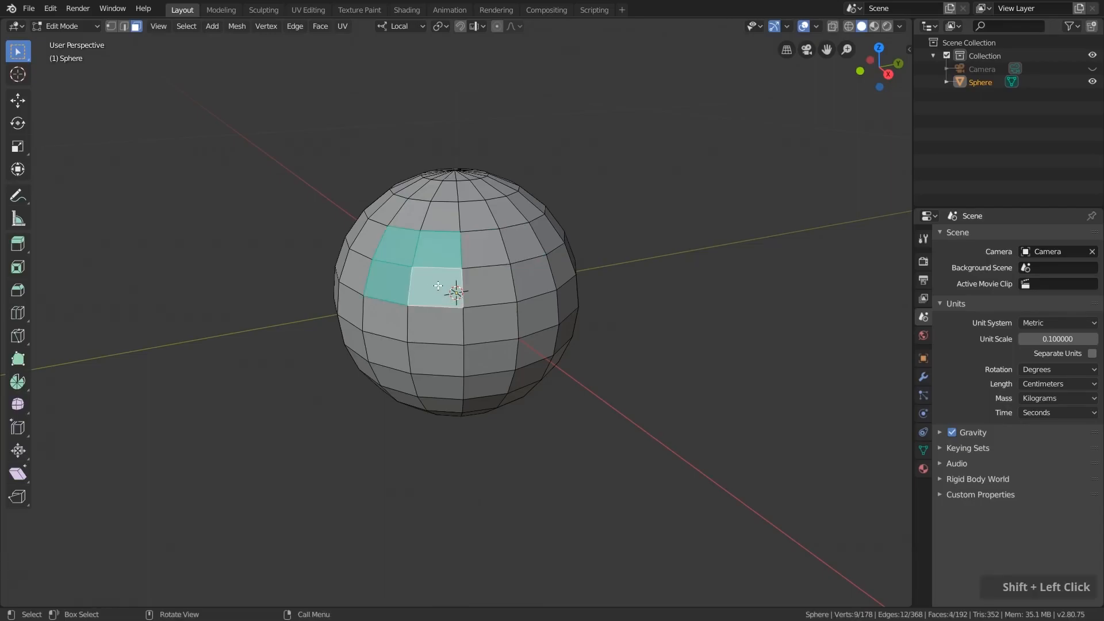
pyautogui.click(17, 101)
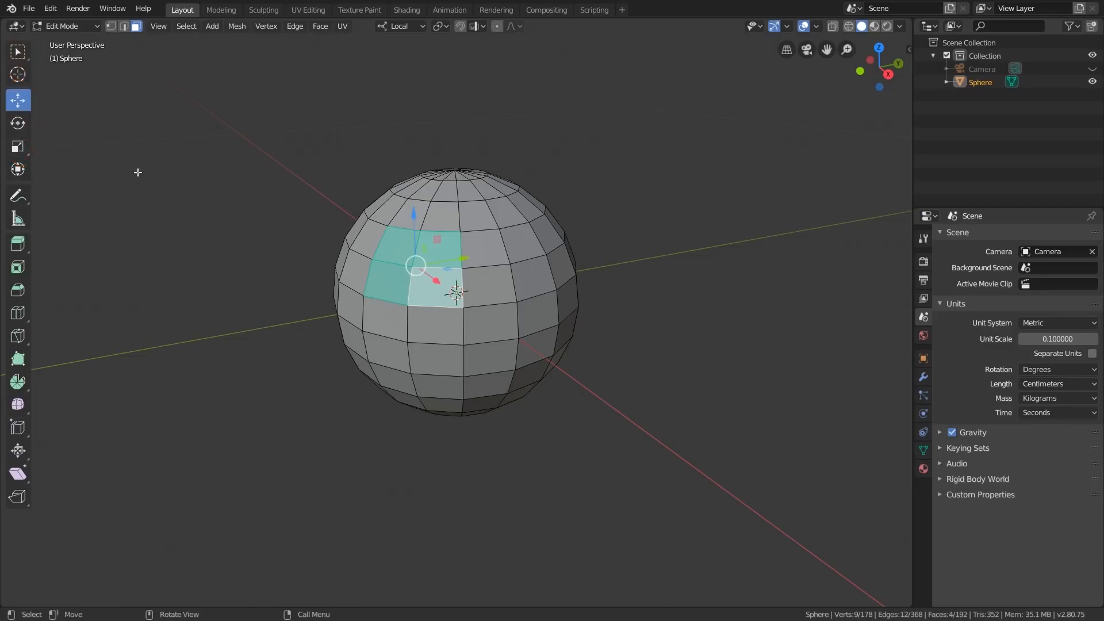
pyautogui.moveTo(489, 314); pyautogui.dragTo(476, 328, button='middle')
pyautogui.moveTo(458, 279)
pyautogui.mouseDown()
pyautogui.moveTo(316, 281)
pyautogui.moveTo(480, 280)
pyautogui.moveTo(391, 282)
pyautogui.moveTo(459, 286)
pyautogui.mouseUp()
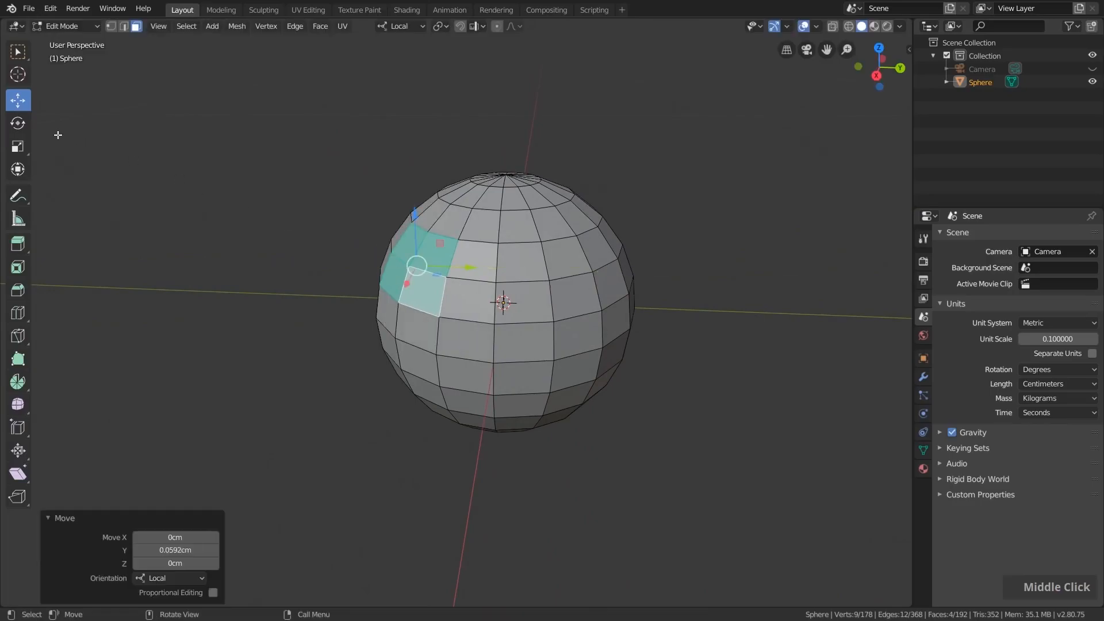
# - Rotate the selected block of four faces about -1.75° around the local Y axis
pyautogui.click(18, 126)
pyautogui.moveTo(533, 353); pyautogui.dragTo(591, 353, button='middle')
pyautogui.moveTo(437, 242)
pyautogui.mouseDown()
pyautogui.moveTo(434, 349)
pyautogui.moveTo(420, 194)
pyautogui.moveTo(434, 253)
pyautogui.moveTo(438, 244)
pyautogui.mouseUp()
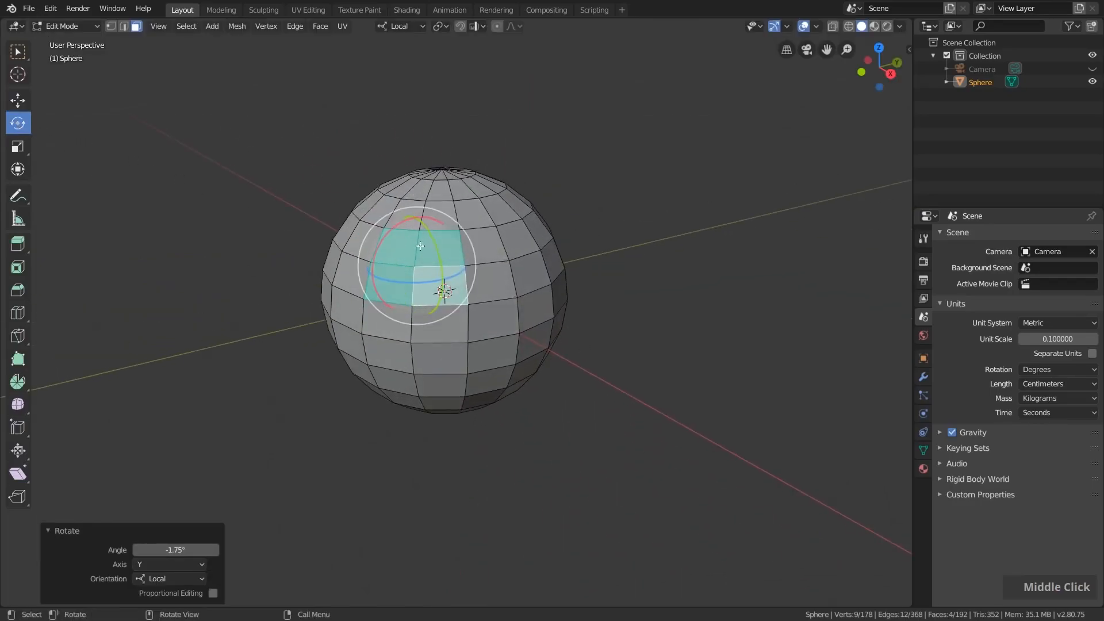
# - Try scaling the selected block of four faces by about 1.125, and undo the scaling
pyautogui.click(18, 148)
pyautogui.press('s')
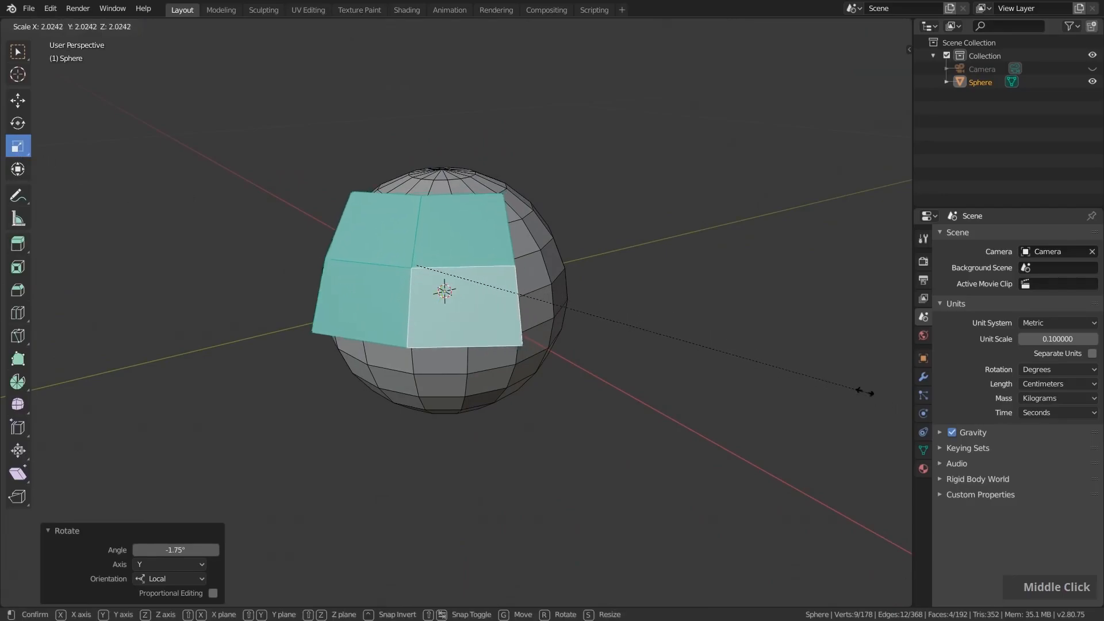
pyautogui.click(678, 296)
pyautogui.moveTo(678, 296); pyautogui.dragTo(634, 311, button='middle')
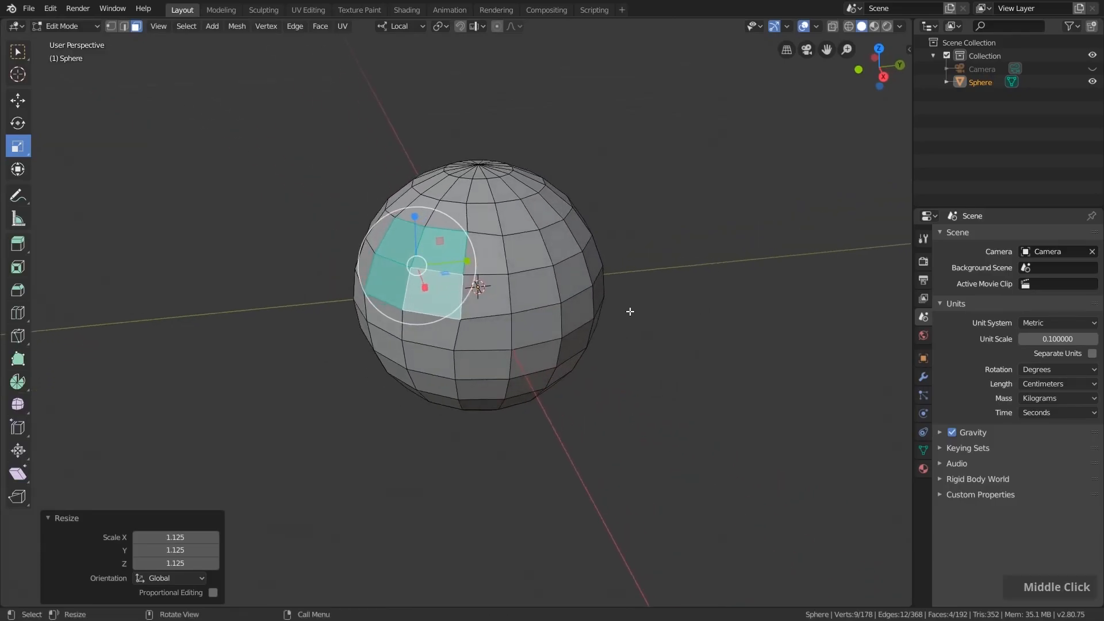
pyautogui.hotkey('ctrl', 'z')
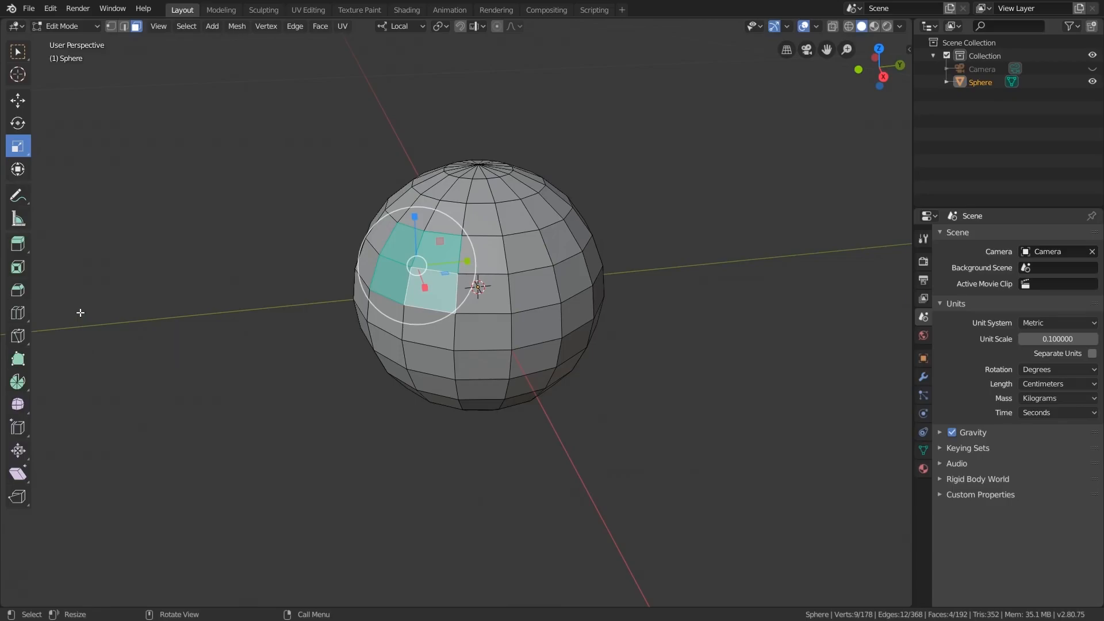
# - Switch to vertex selection and move only the sphere's top pole vertex down about 0.18 cm along local Z
pyautogui.press('w')
pyautogui.hotkey('alt', 'a')
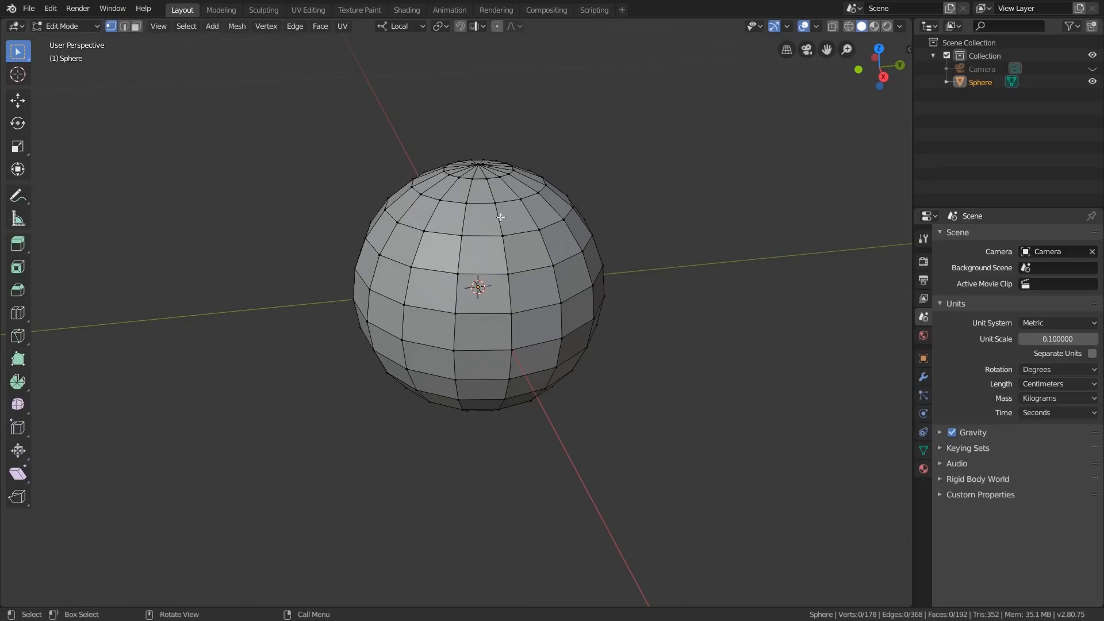
pyautogui.click(477, 165)
pyautogui.moveTo(577, 152)
pyautogui.mouseDown(button='middle')
pyautogui.moveTo(588, 189)
pyautogui.moveTo(574, 158)
pyautogui.mouseUp(button='middle')
pyautogui.click(17, 100)
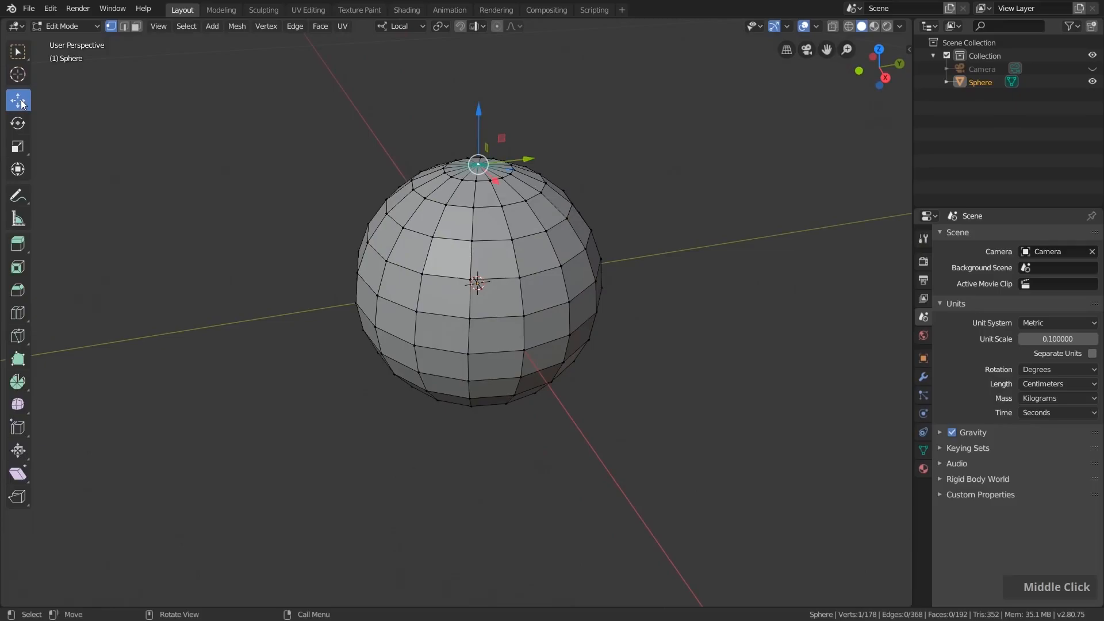
pyautogui.keyDown('shift'); pyautogui.moveTo(355, 195); pyautogui.dragTo(412, 190, button='middle'); pyautogui.keyUp('shift')
pyautogui.moveTo(470, 133); pyautogui.dragTo(462, 178)
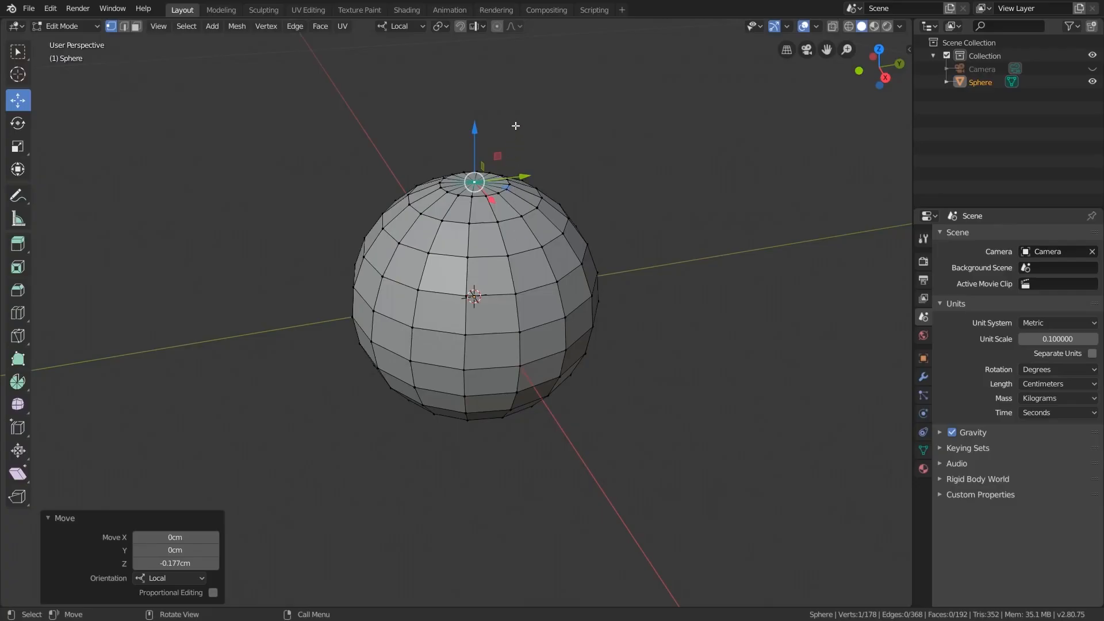
# - Enable proportional editing and sink the top pole vertex about 4.24 cm along local Z with a proportional size of about 0.75
pyautogui.click(497, 27)
pyautogui.moveTo(475, 131)
pyautogui.mouseDown()
pyautogui.moveTo(470, 210)
pyautogui.moveTo(478, 130)
pyautogui.moveTo(483, 155)
pyautogui.moveTo(500, 136)
pyautogui.moveTo(499, 185)
pyautogui.moveTo(497, 135)
pyautogui.moveTo(501, 163)
pyautogui.mouseUp()
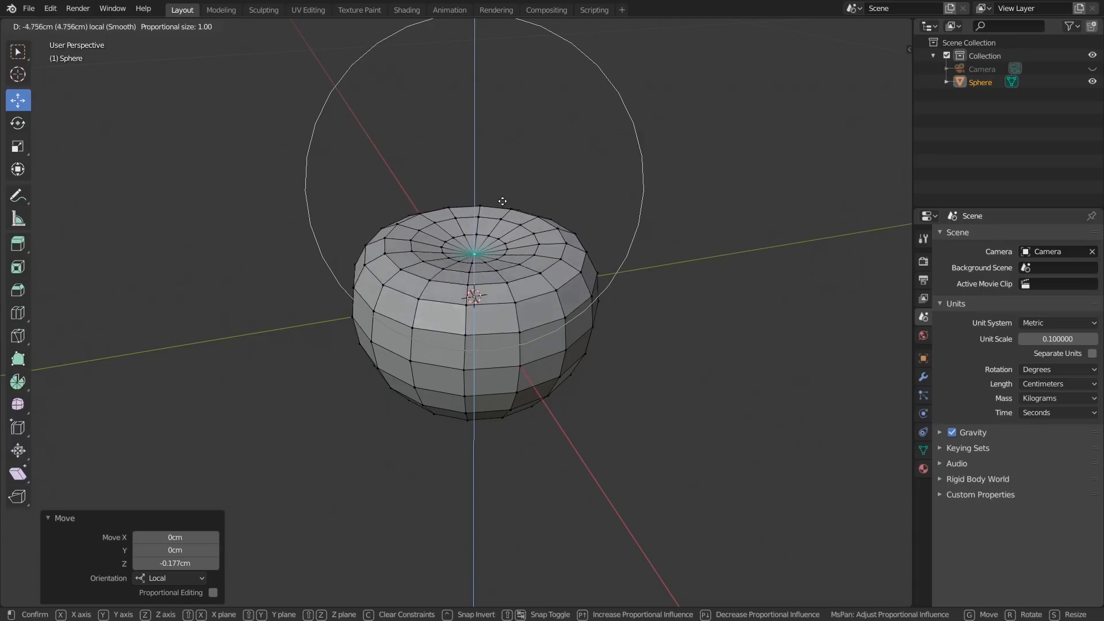
pyautogui.moveTo(504, 162)
pyautogui.mouseDown()
pyautogui.moveTo(505, 126)
pyautogui.moveTo(510, 161)
pyautogui.mouseUp()
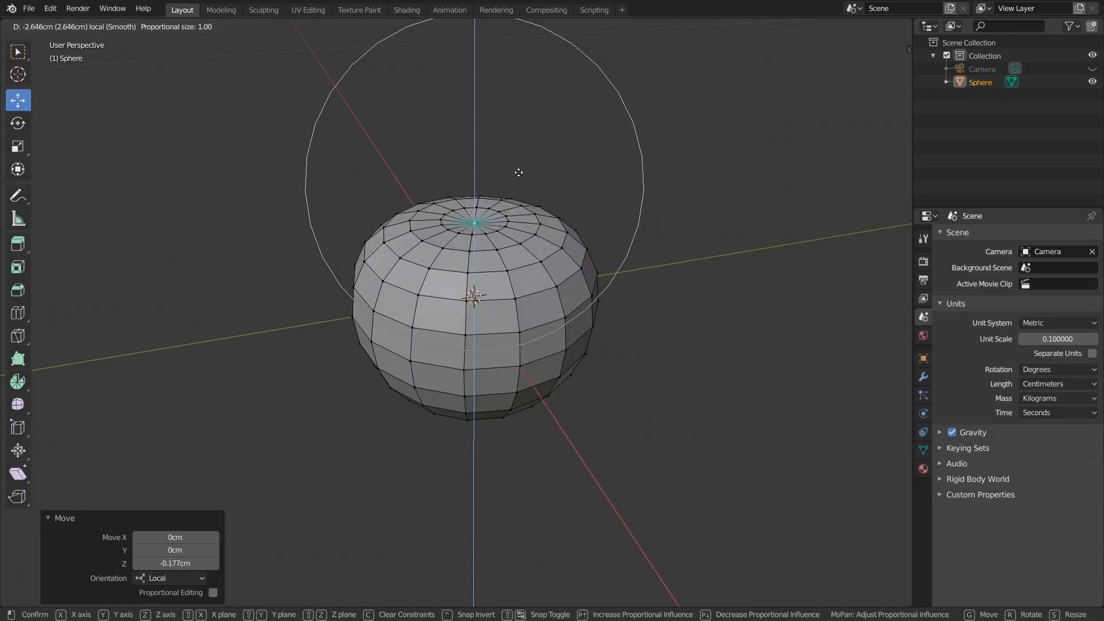
pyautogui.scroll(11, 515, 182)
pyautogui.scroll(-7, 514, 182)
pyautogui.scroll(-7, 515, 181)
pyautogui.scroll(4, 515, 181)
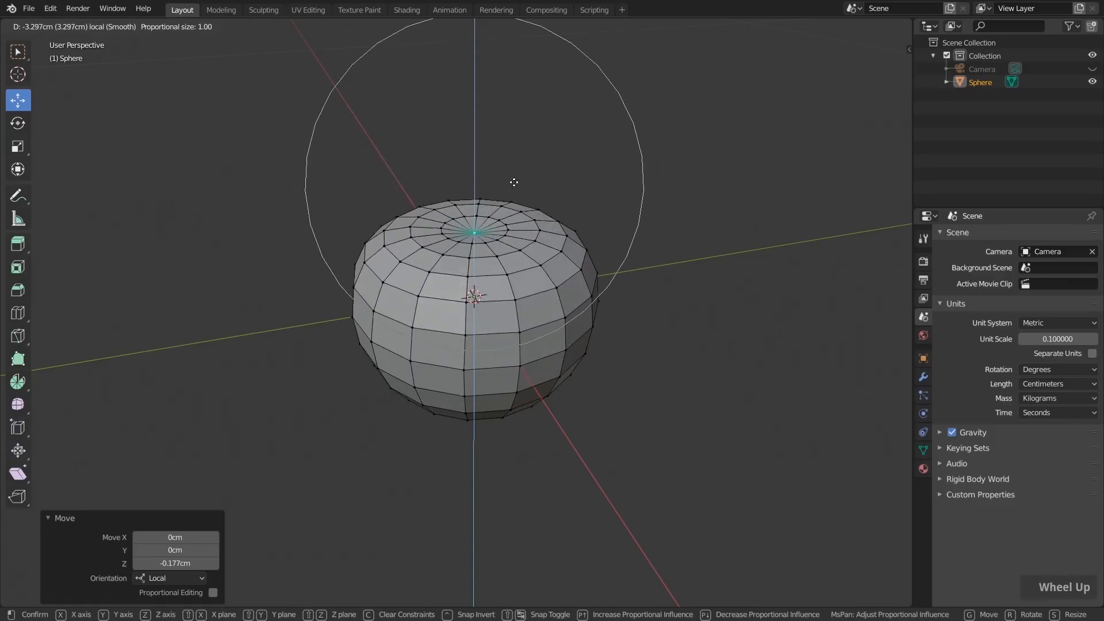
pyautogui.scroll(2, 514, 182)
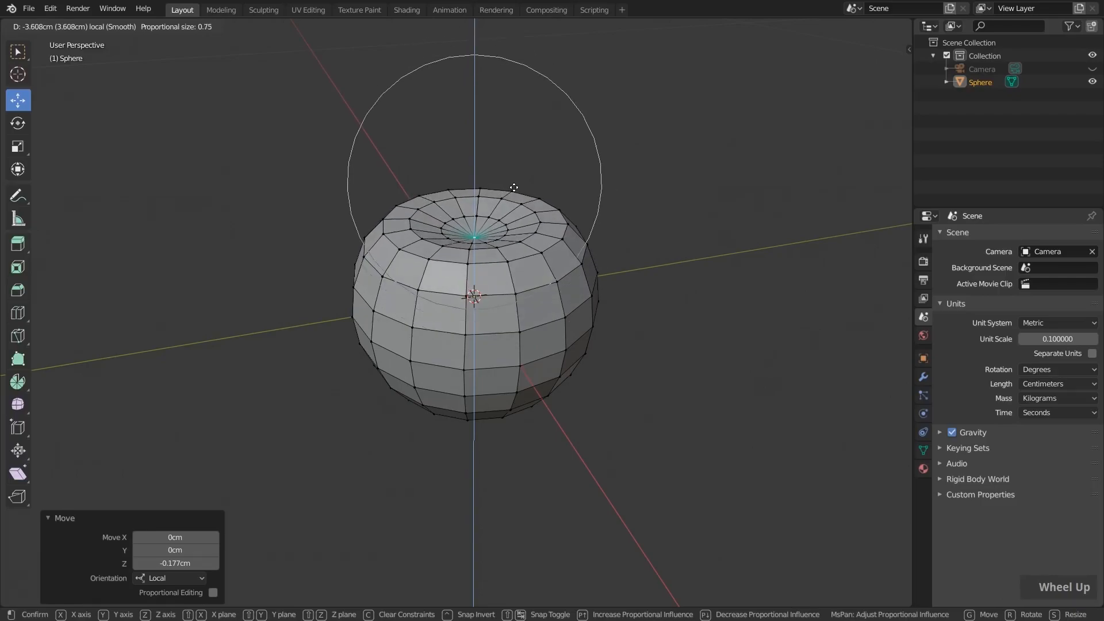
pyautogui.scroll(1, 514, 196)
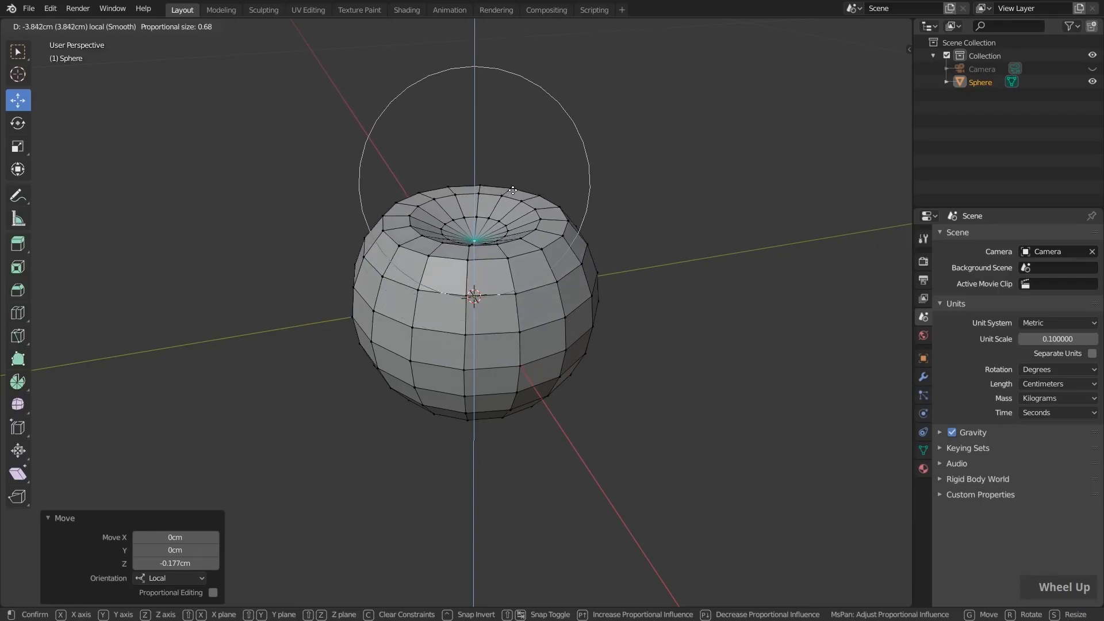
pyautogui.scroll(-1, 511, 194)
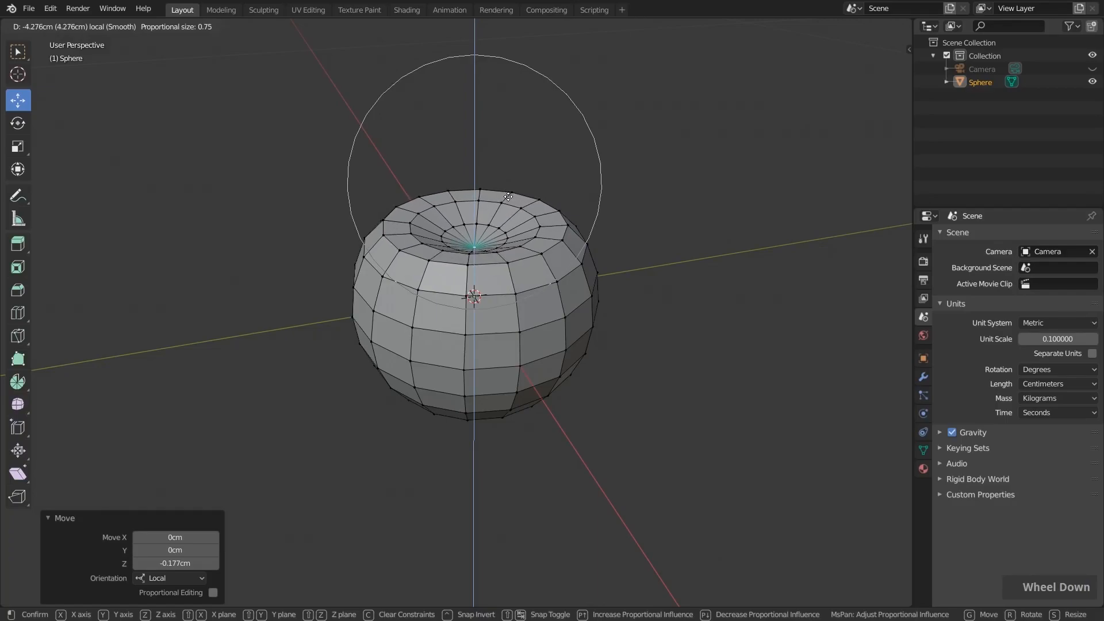
pyautogui.click(508, 197)
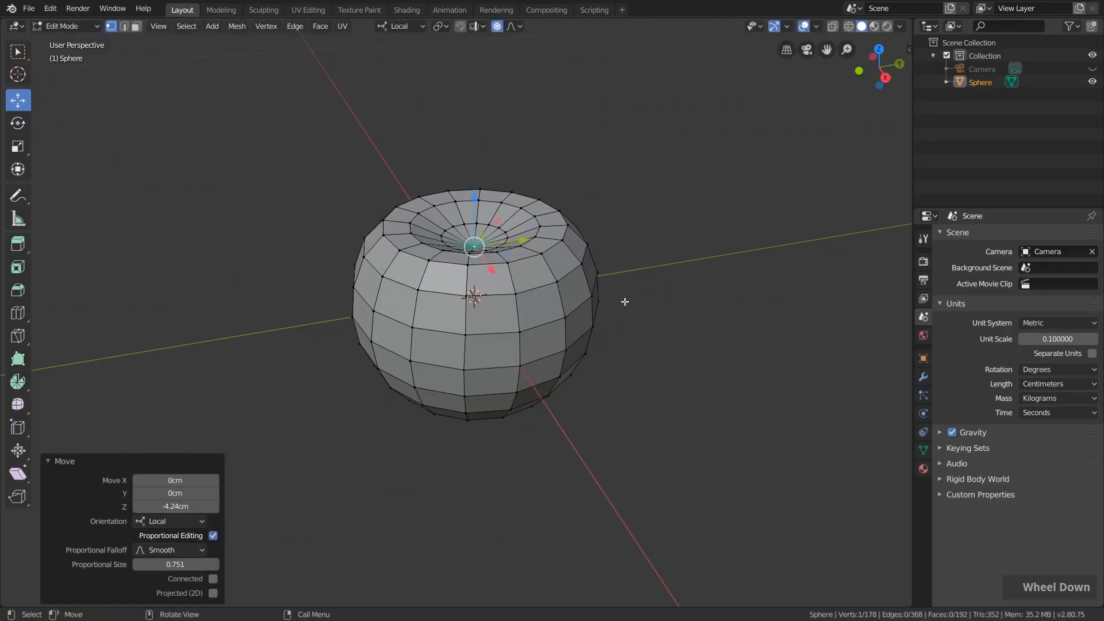
# - Push the bottom pole vertex up about 4.34 cm along local Z with a proportional size of about 0.62
pyautogui.moveTo(597, 401); pyautogui.dragTo(598, 315, button='middle')
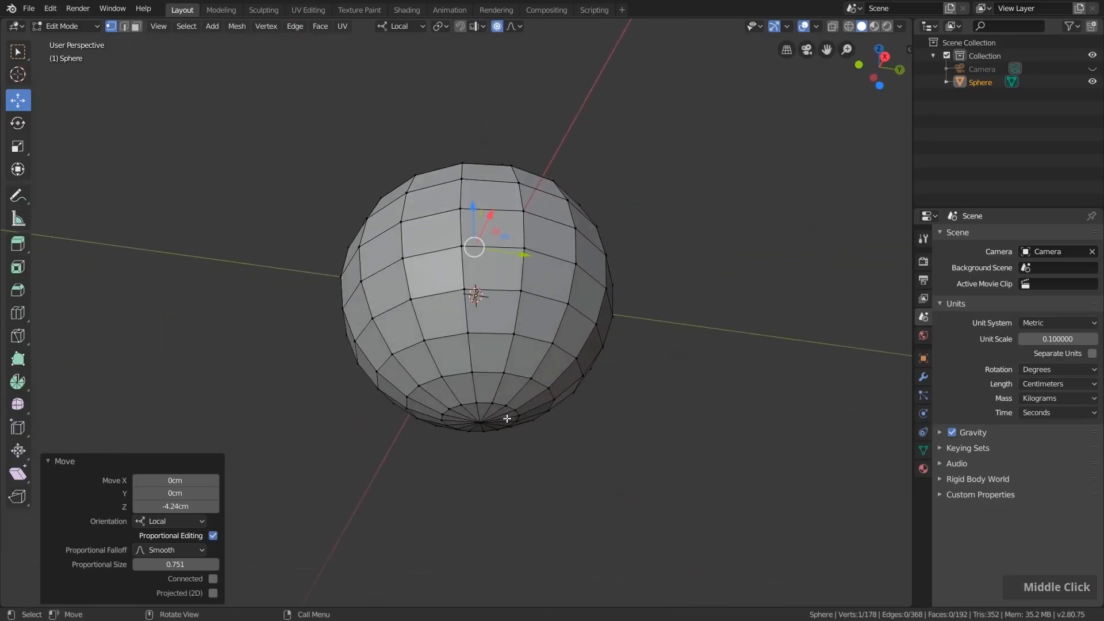
pyautogui.click(481, 423)
pyautogui.press('g')
pyautogui.press('z')
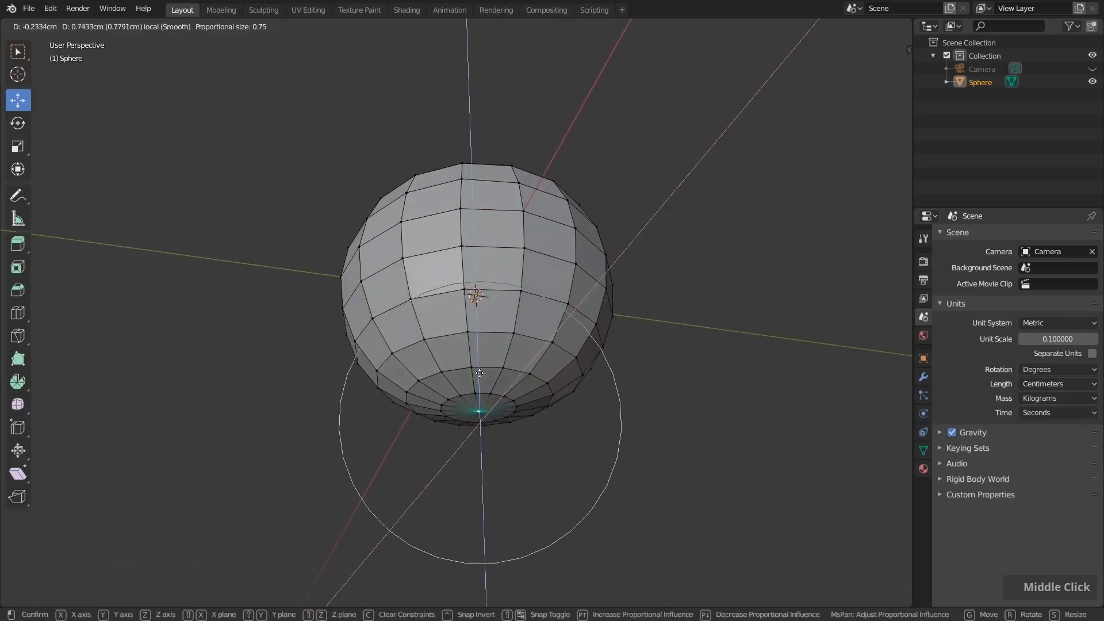
pyautogui.scroll(2, 477, 309)
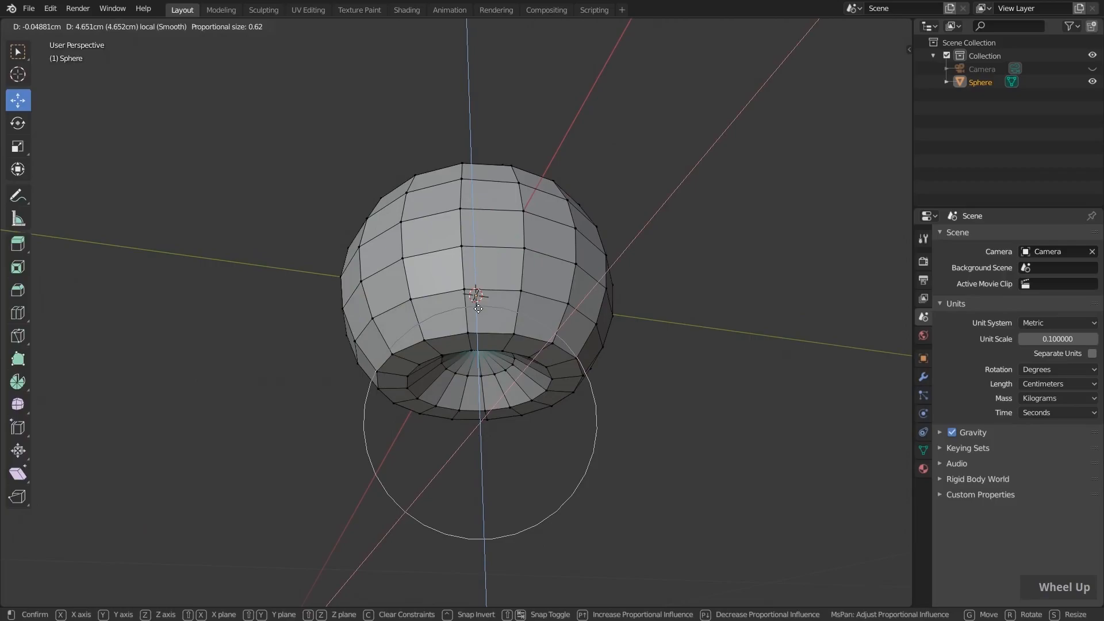
pyautogui.click(477, 309)
pyautogui.moveTo(539, 318); pyautogui.dragTo(507, 267, button='middle')
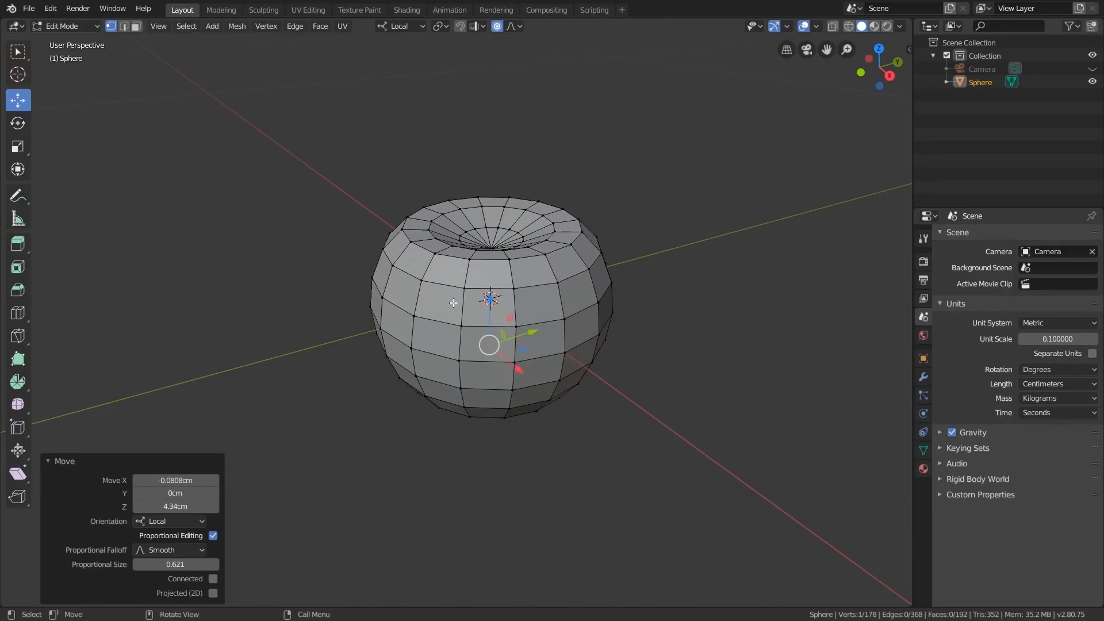
# - Try loop selection on a horizontal ring around the apple's lower part and on a vertical line of edges
pyautogui.moveTo(467, 368); pyautogui.dragTo(490, 275, button='middle')
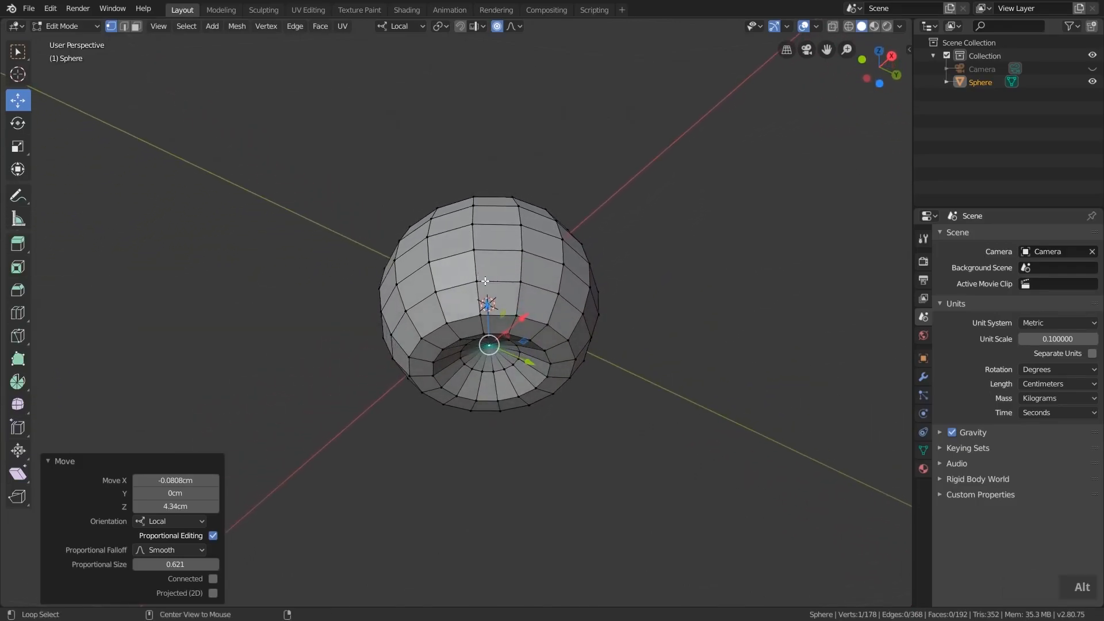
pyautogui.keyDown('alt'); pyautogui.click(496, 281); pyautogui.keyUp('alt')
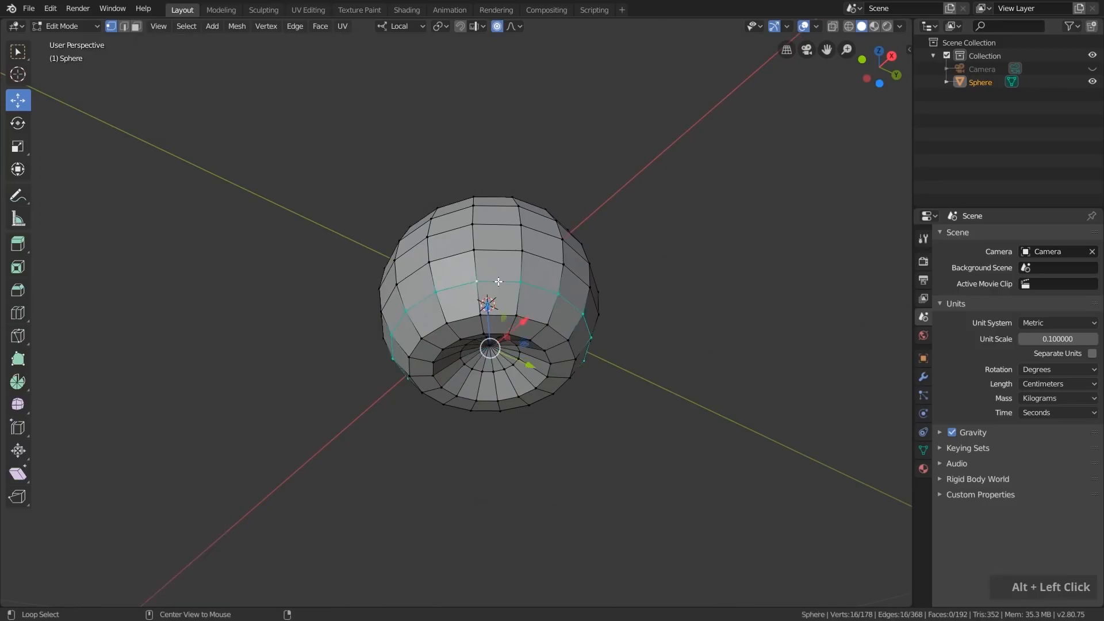
pyautogui.moveTo(549, 268); pyautogui.dragTo(552, 284, button='middle')
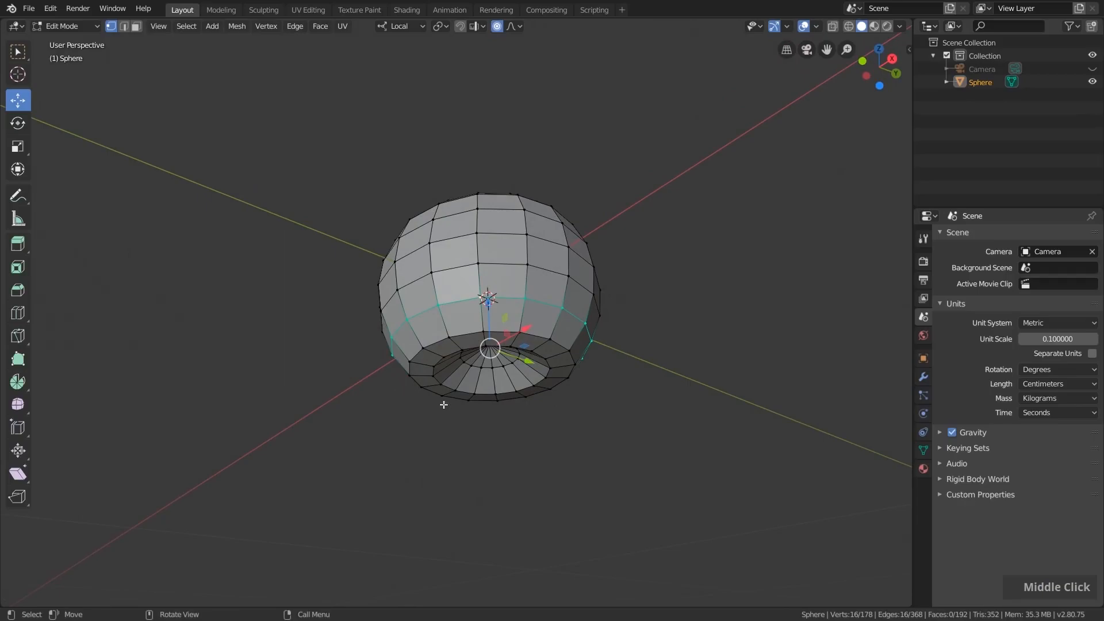
pyautogui.moveTo(435, 403); pyautogui.dragTo(565, 367, button='middle')
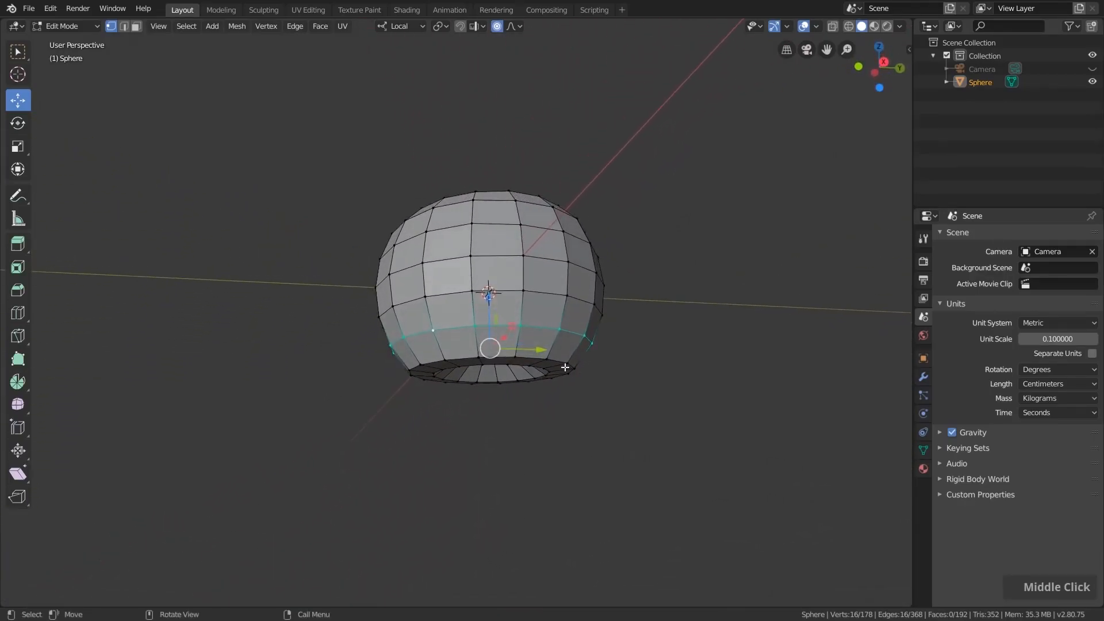
pyautogui.scroll(1, 541, 331)
pyautogui.keyDown('alt'); pyautogui.click(517, 298); pyautogui.keyUp('alt')
pyautogui.moveTo(517, 299); pyautogui.dragTo(464, 378, button='middle')
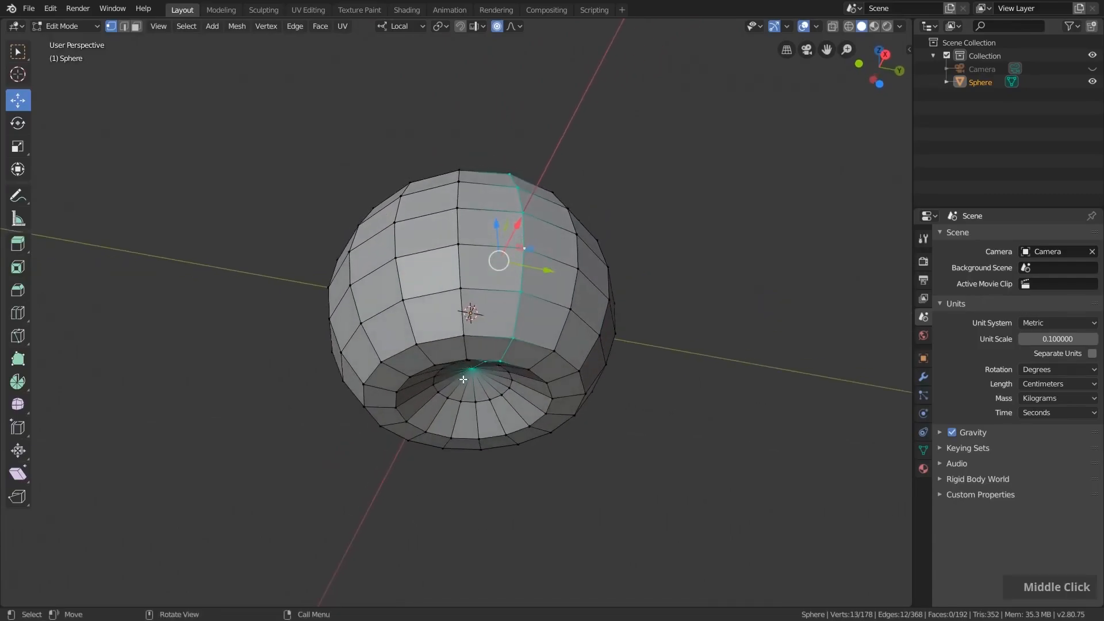
pyautogui.moveTo(516, 333); pyautogui.dragTo(502, 336, button='middle')
# - Select the horizontal edge loop around the apple's lower part and scale it to about 0.833 with a proportional size of about 0.83
pyautogui.keyDown('alt'); pyautogui.click(501, 337); pyautogui.keyUp('alt')
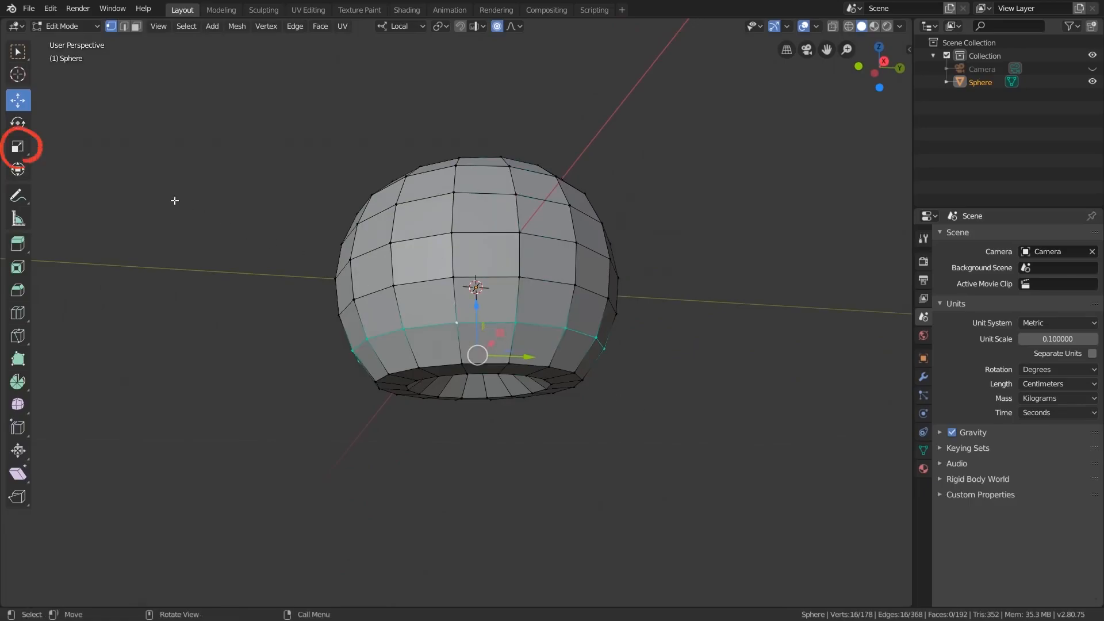
pyautogui.click(17, 146)
pyautogui.press('s')
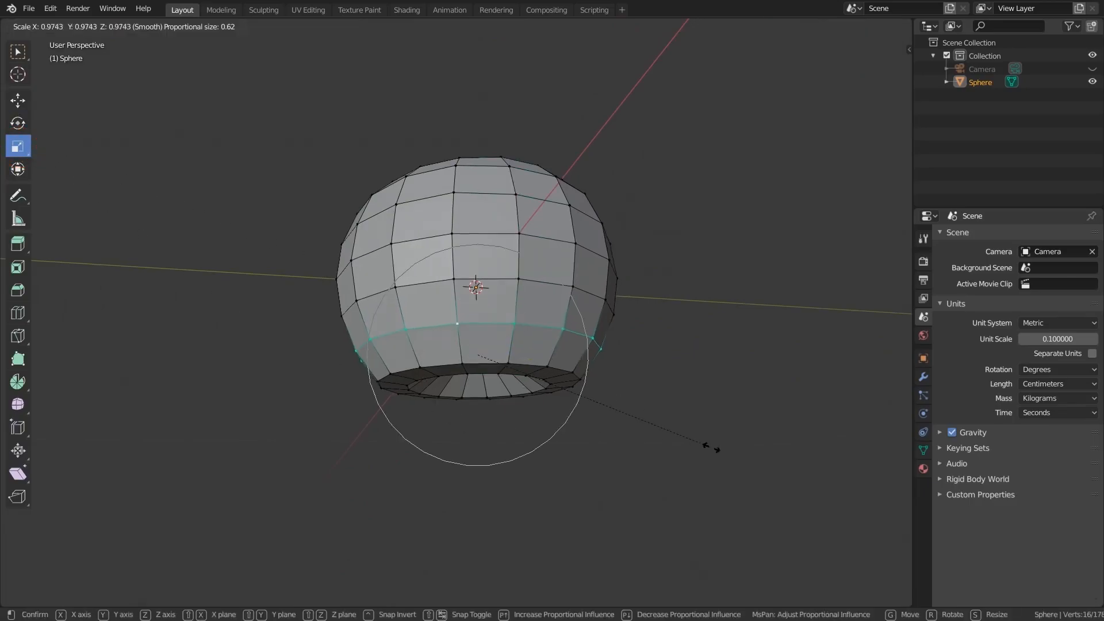
pyautogui.scroll(-3, 669, 426)
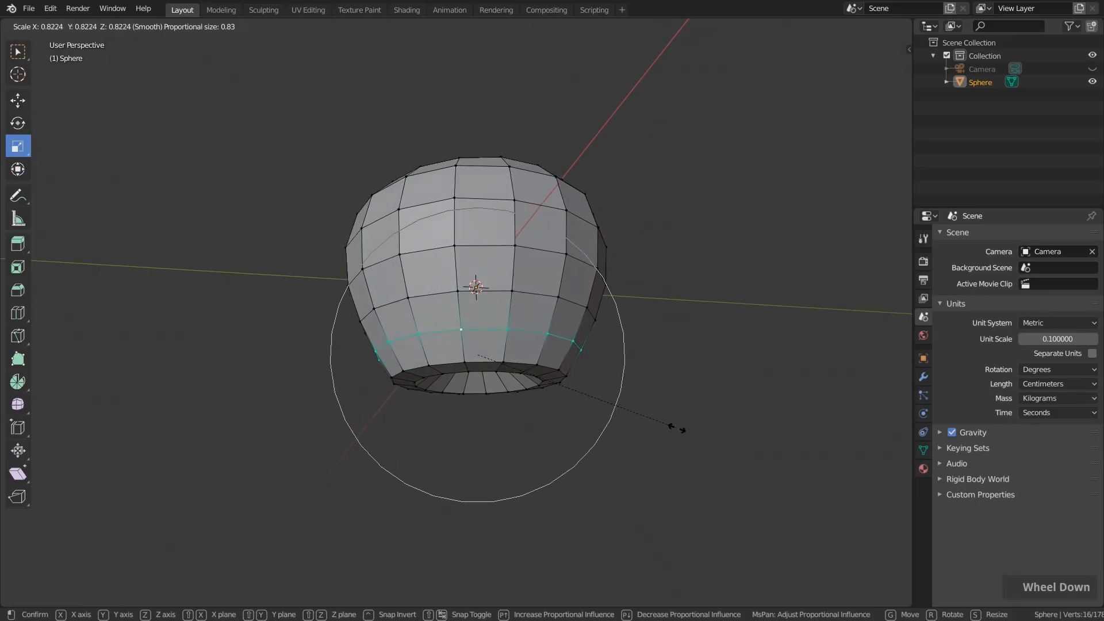
pyautogui.click(679, 430)
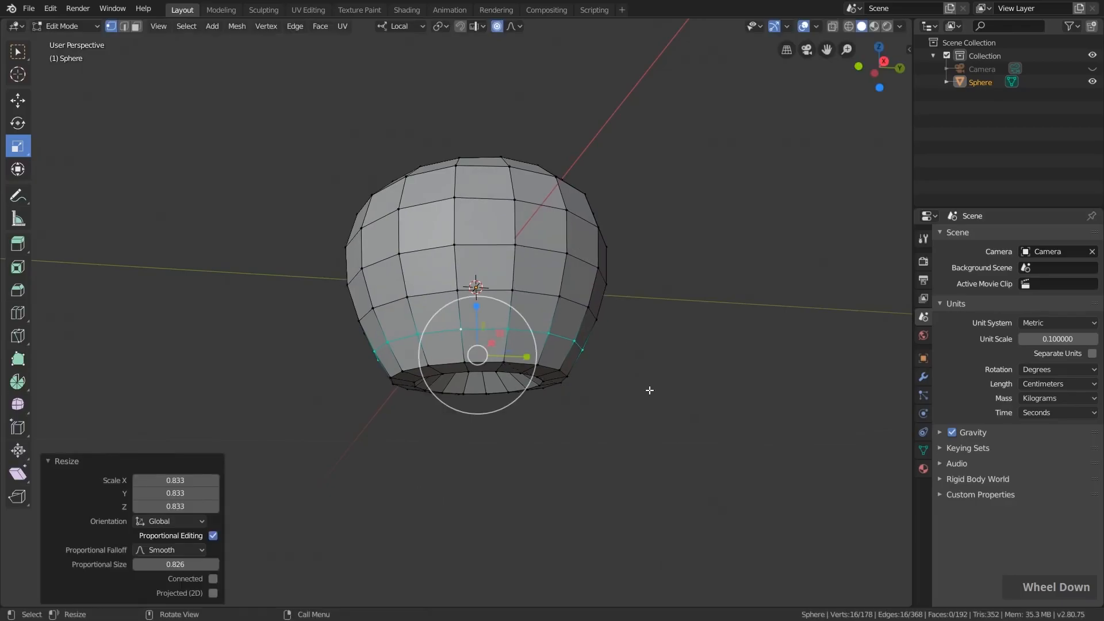
# - In top view, move a vertex on the apple's back-right rim inward about 0.9 cm with a proportional size of about 0.83
pyautogui.click(18, 101)
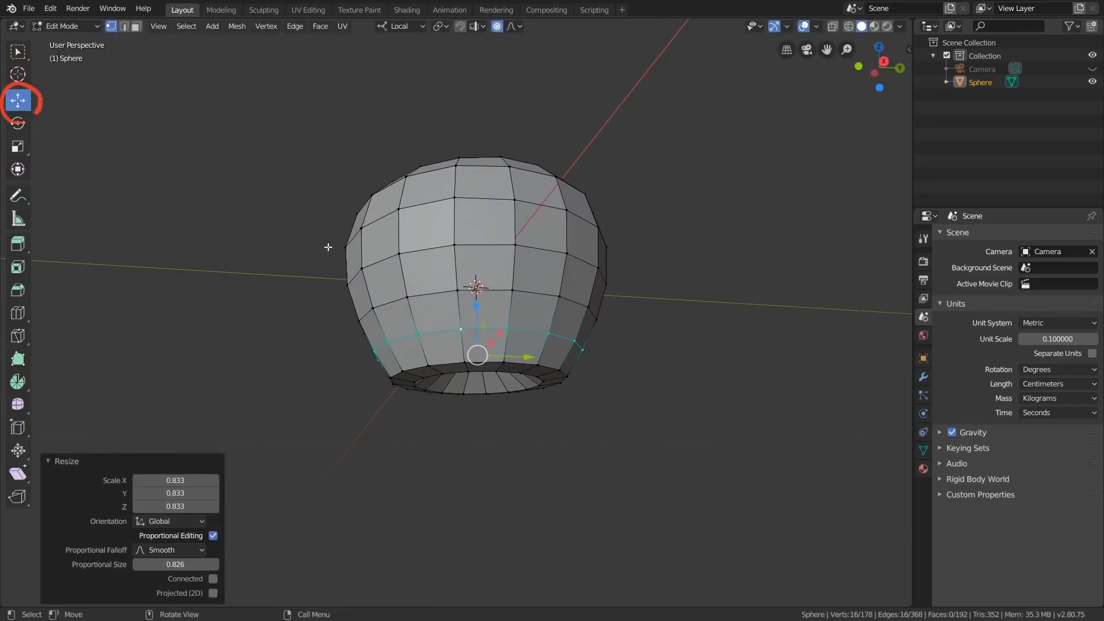
pyautogui.click(878, 48)
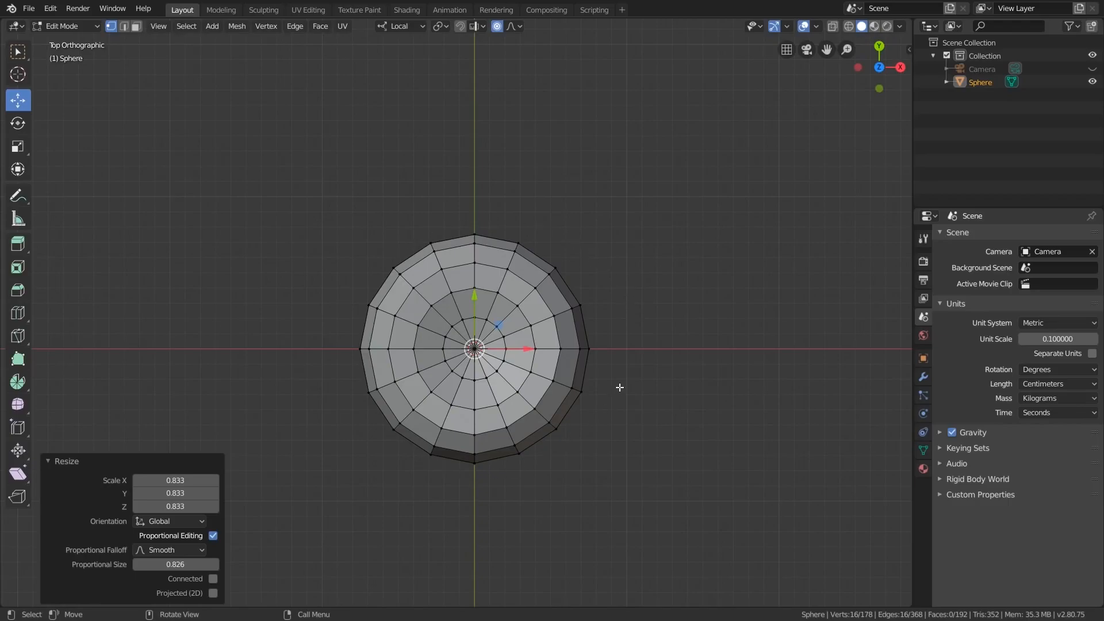
pyautogui.click(474, 349)
pyautogui.click(526, 244)
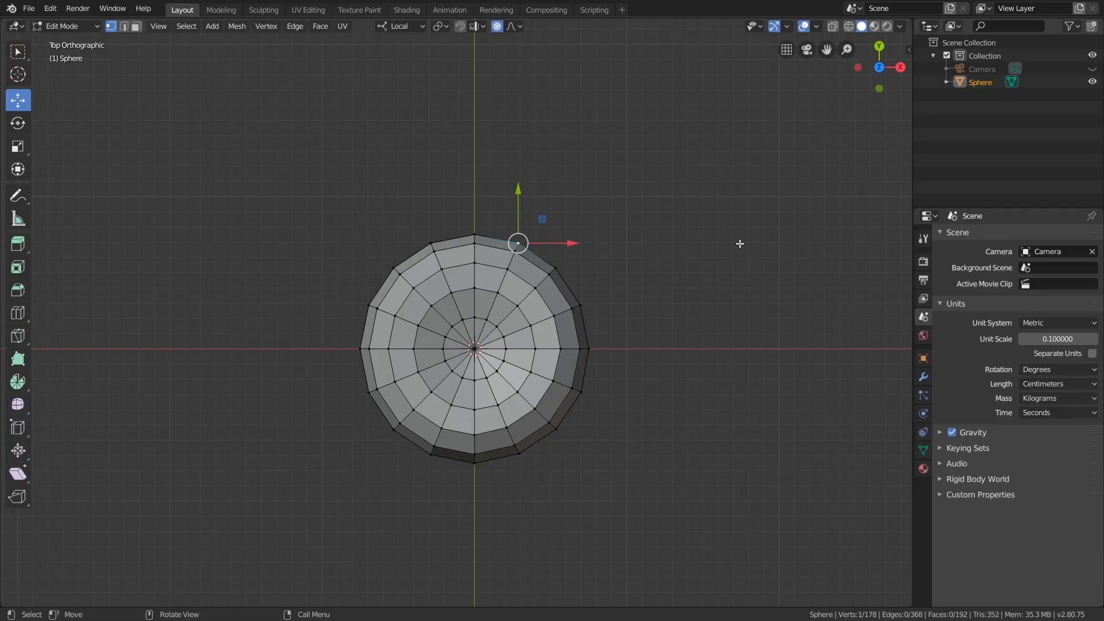
pyautogui.press('g')
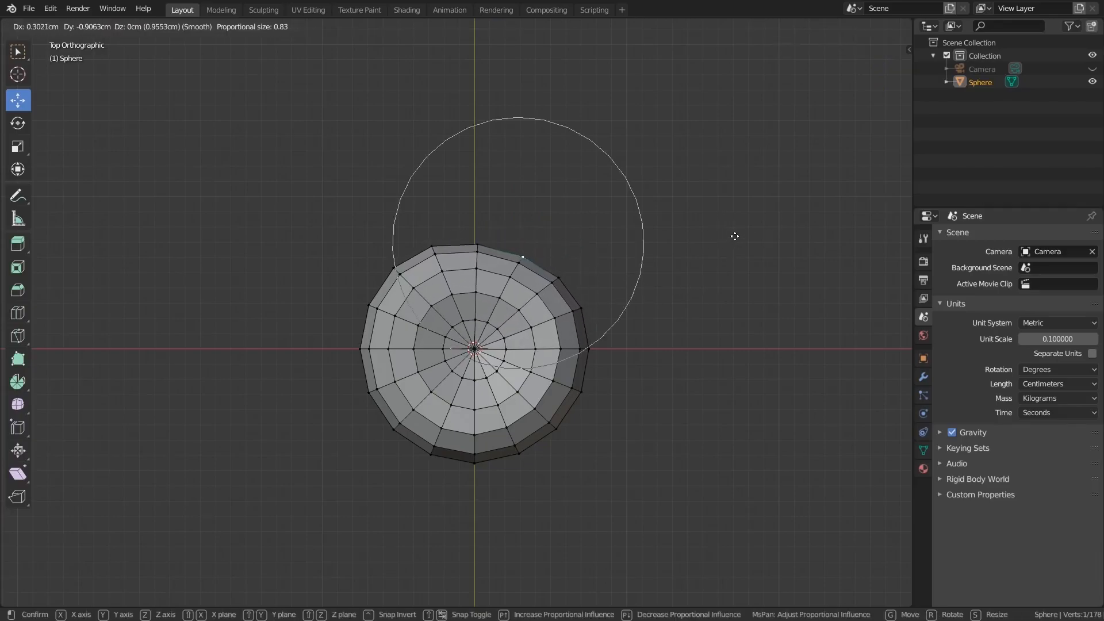
pyautogui.click(628, 372)
# - Move a front-right rim vertex about -0.45 cm in X and 0.23 cm in Y with a proportional size of about 0.62
pyautogui.click(557, 427)
pyautogui.press('g')
pyautogui.scroll(2, 685, 502)
pyautogui.scroll(2, 687, 500)
pyautogui.click(690, 507)
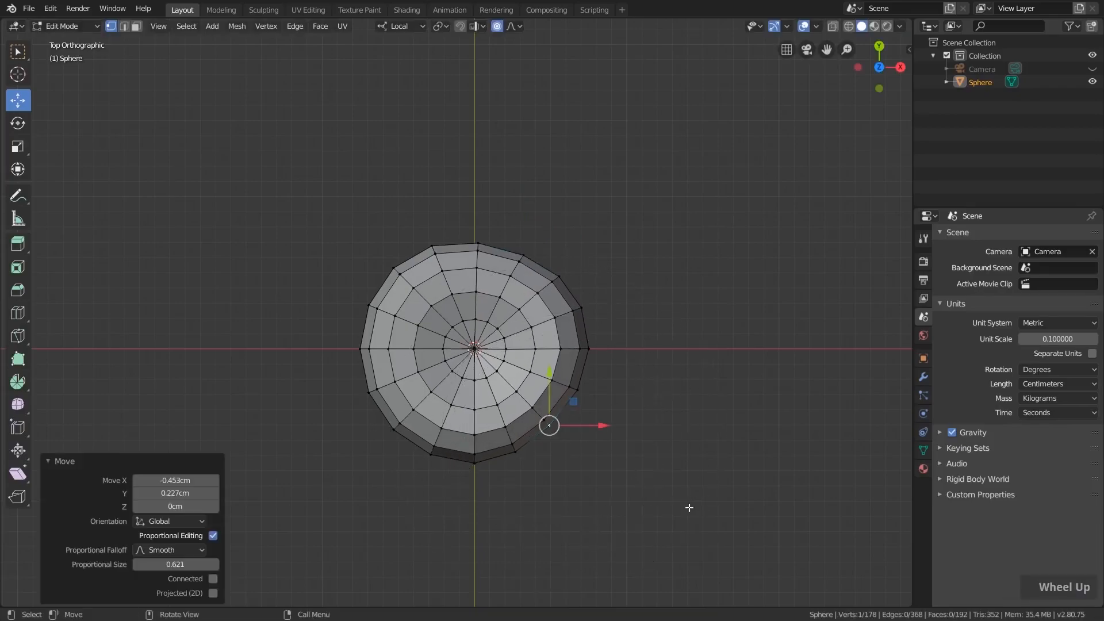
# - Nudge a front-left rim vertex inward, and move a vertex on the left rim about 0.45 cm along X
pyautogui.click(399, 425)
pyautogui.press('g')
pyautogui.click(362, 505)
pyautogui.click(368, 305)
pyautogui.press('g')
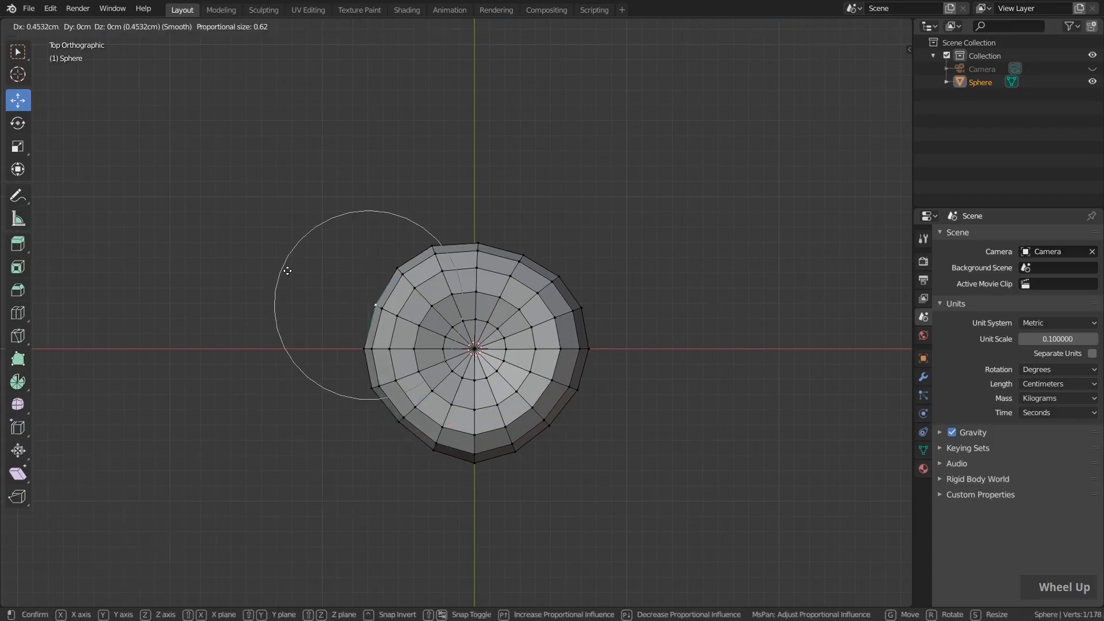
pyautogui.click(420, 266)
# - Move a back-left rim vertex about 0.23 cm in X and -0.38 cm in Y, and a right-side rim vertex about -0.45 cm in X
pyautogui.click(435, 252)
pyautogui.press('g')
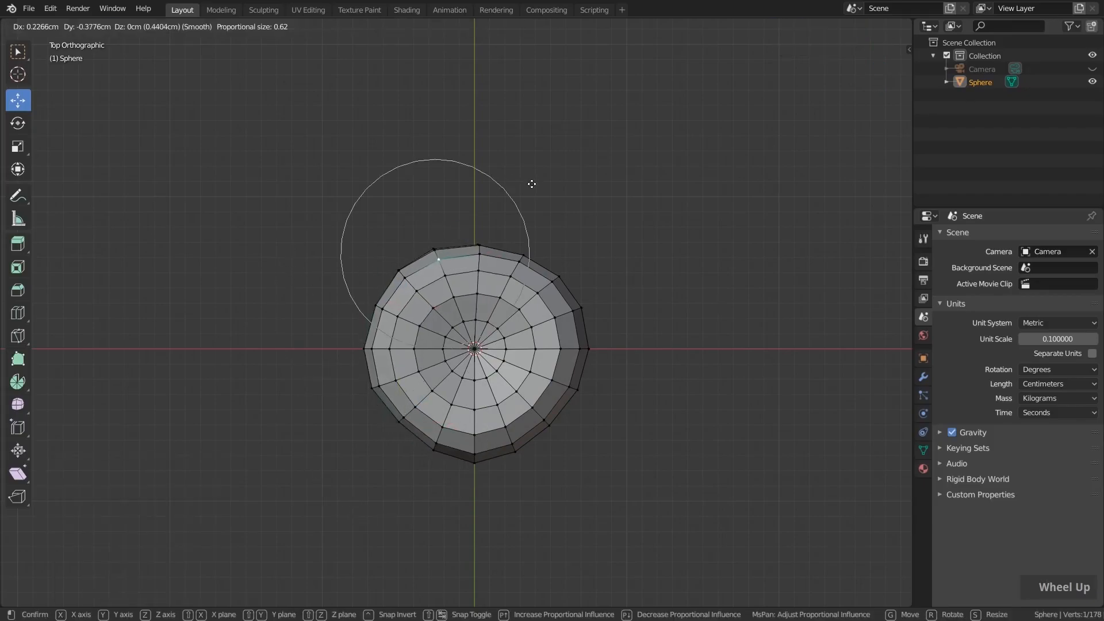
pyautogui.click(535, 186)
pyautogui.click(569, 385)
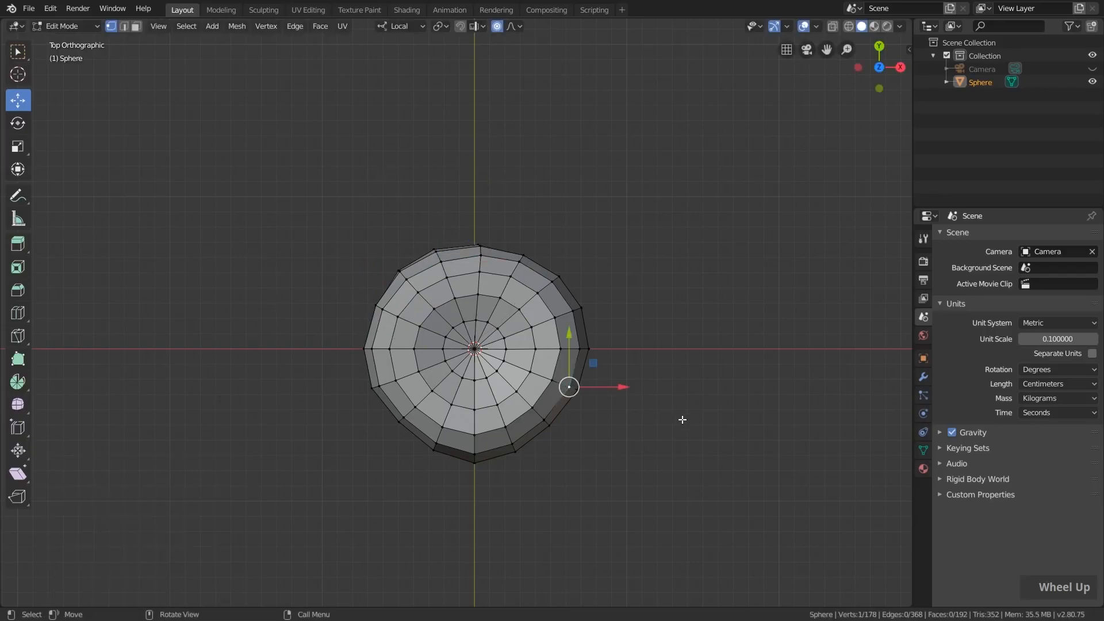
pyautogui.press('g')
pyautogui.click(640, 438)
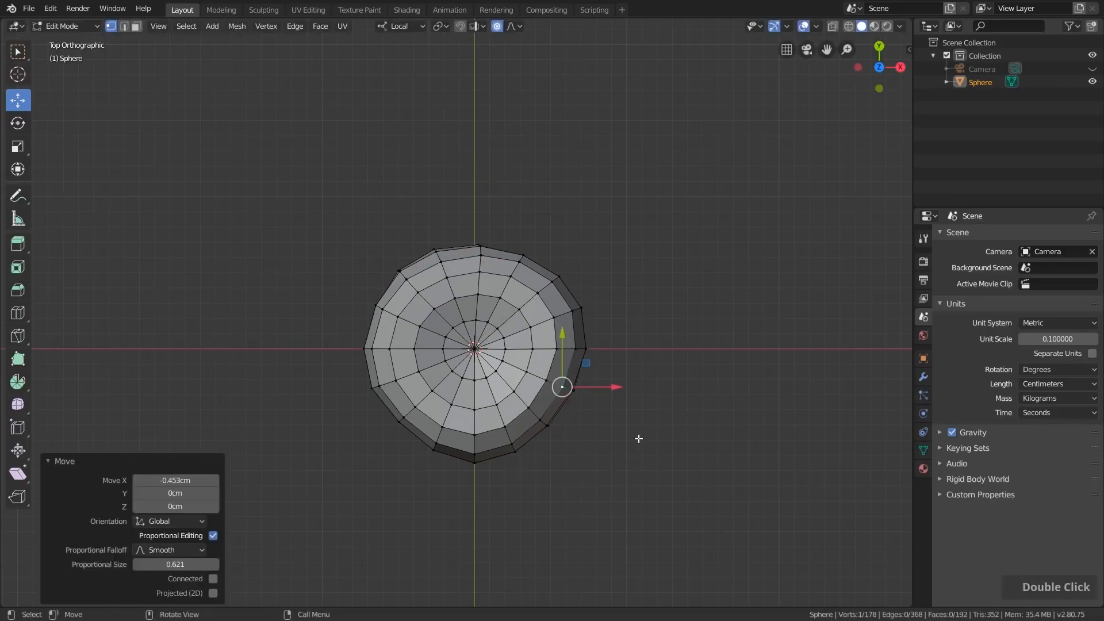
# - Move a vertex on the apple's side about 0.18 cm in X and -0.06 cm in Y, and lower a near rim vertex about 0.36 cm
pyautogui.moveTo(525, 513); pyautogui.dragTo(569, 409, button='middle')
pyautogui.scroll(-2, 569, 512)
pyautogui.scroll(1, 564, 400)
pyautogui.click(368, 282)
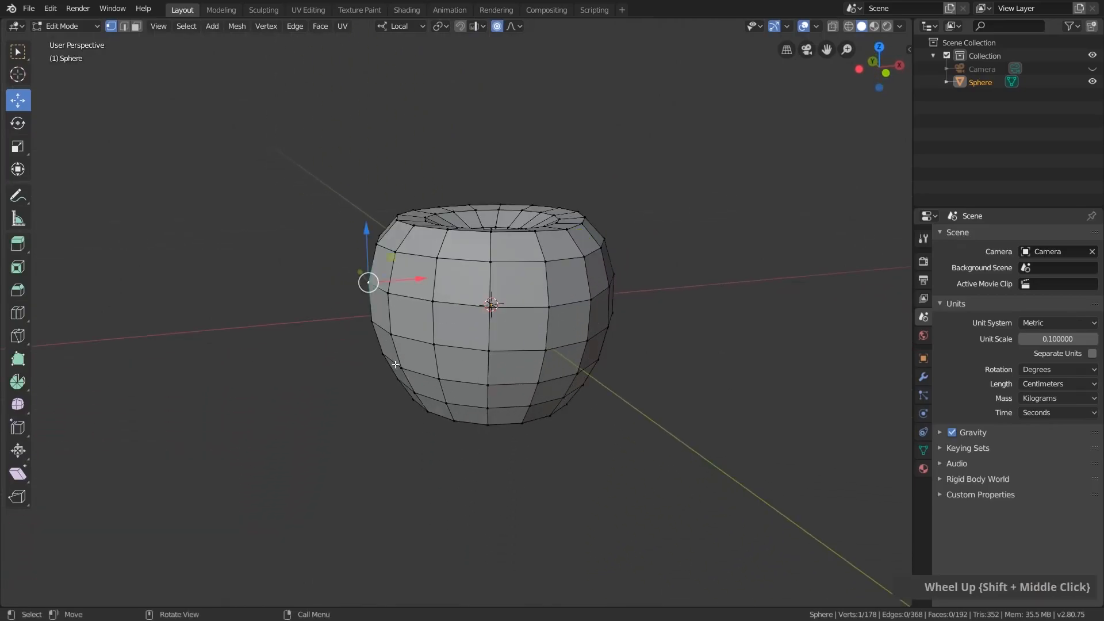
pyautogui.press('g')
pyautogui.click(347, 340)
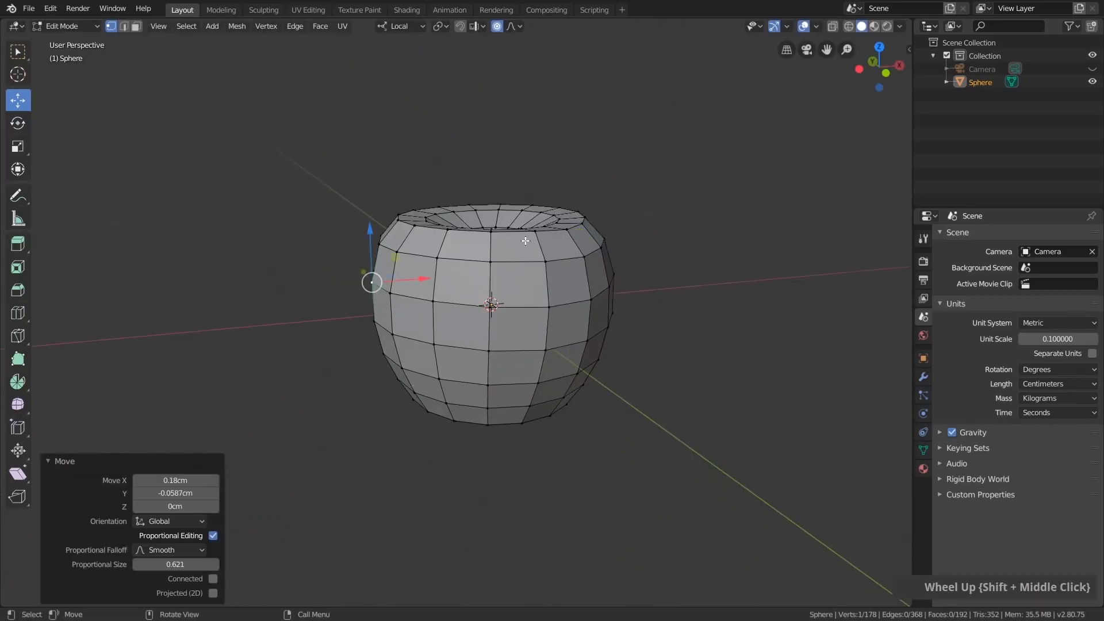
pyautogui.click(560, 231)
pyautogui.press('g')
pyautogui.click(516, 217)
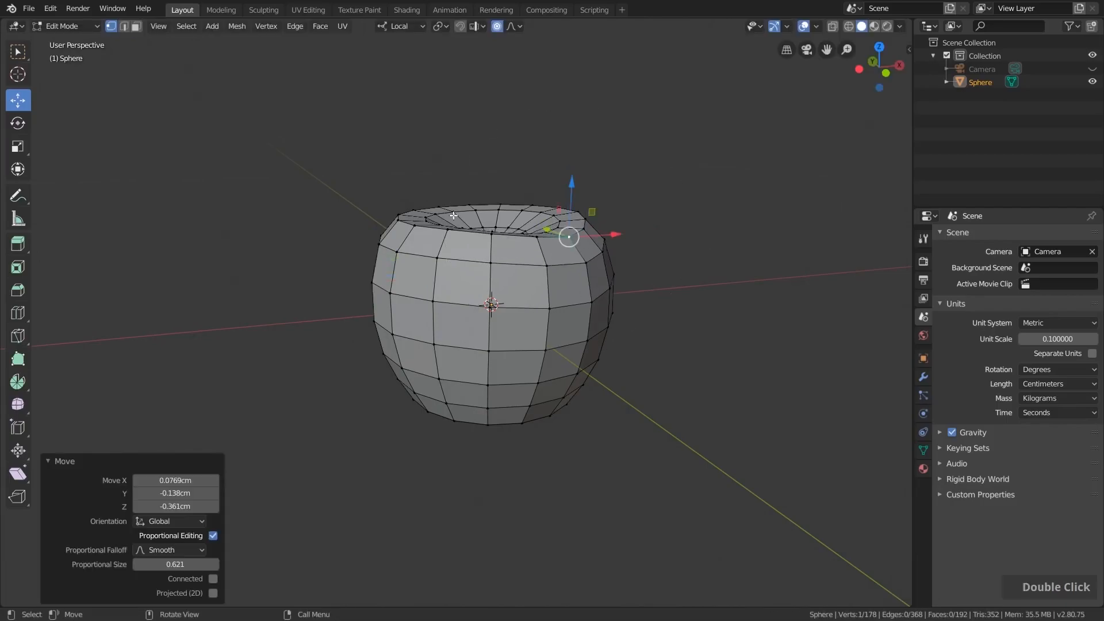
# - Shift a vertex on the far left of the rim and one more vertex on the apple's surface to make the shape more irregular
pyautogui.click(416, 207)
pyautogui.press('g')
pyautogui.click(314, 266)
pyautogui.moveTo(313, 266); pyautogui.dragTo(621, 391, button='middle')
pyautogui.click(530, 364)
pyautogui.press('g')
pyautogui.click(673, 428)
# - Raise a vertex on the apple's lower side about 0.64 cm in Z with a proportional size of about 0.62
pyautogui.moveTo(338, 374); pyautogui.dragTo(481, 296, button='middle')
pyautogui.click(332, 369)
pyautogui.press('g')
pyautogui.click(330, 444)
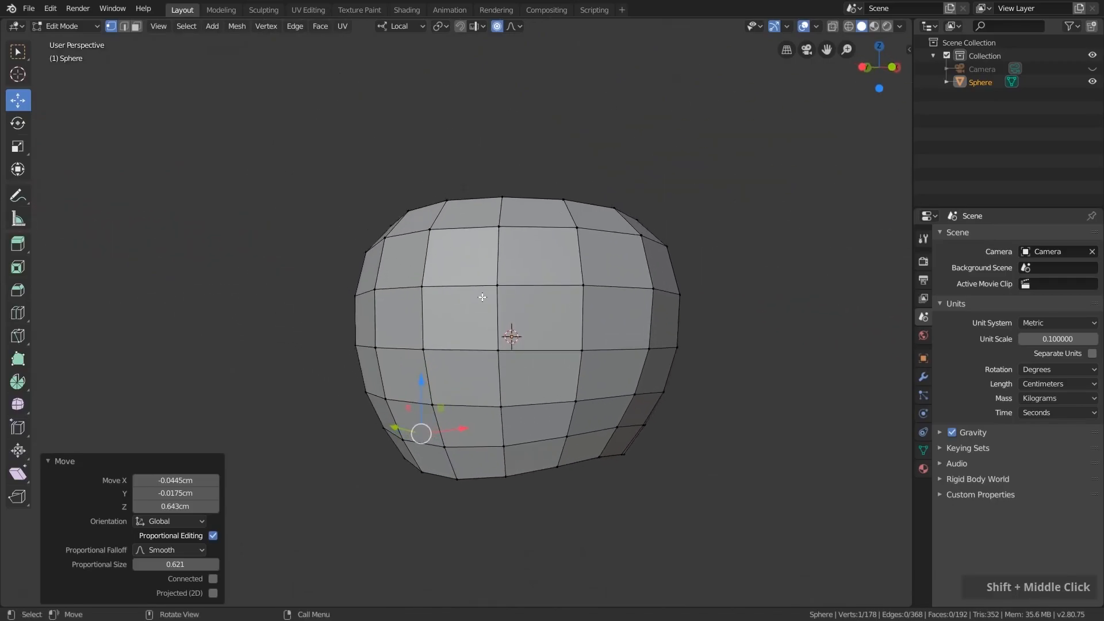
# - Turn off proportional editing and switch the apple to Object Mode
pyautogui.click(497, 27)
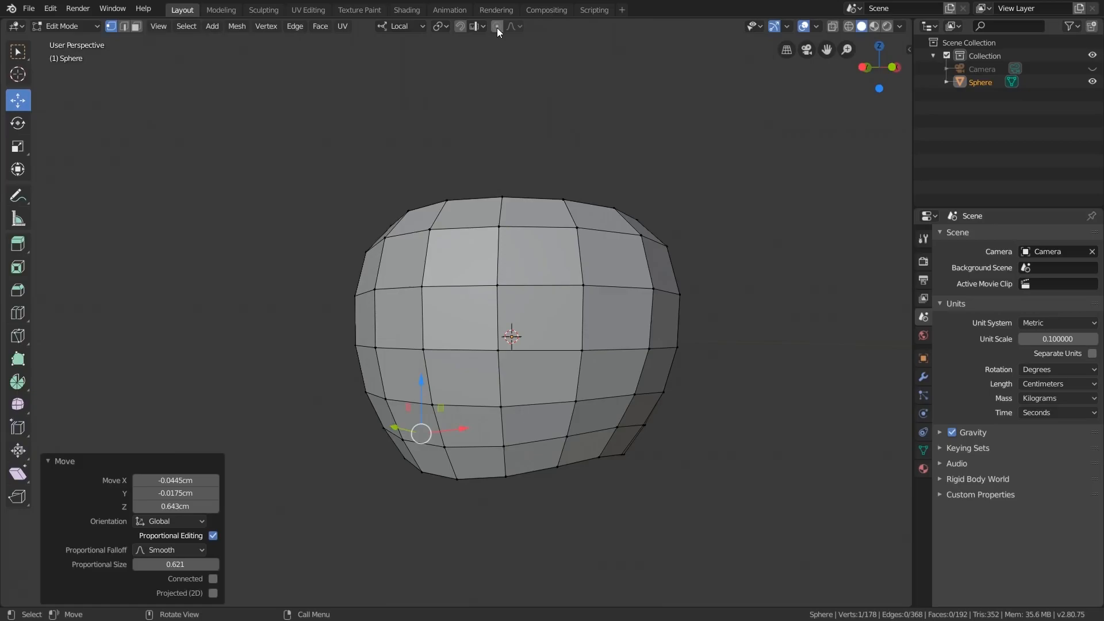
pyautogui.moveTo(565, 145); pyautogui.dragTo(561, 177, button='middle')
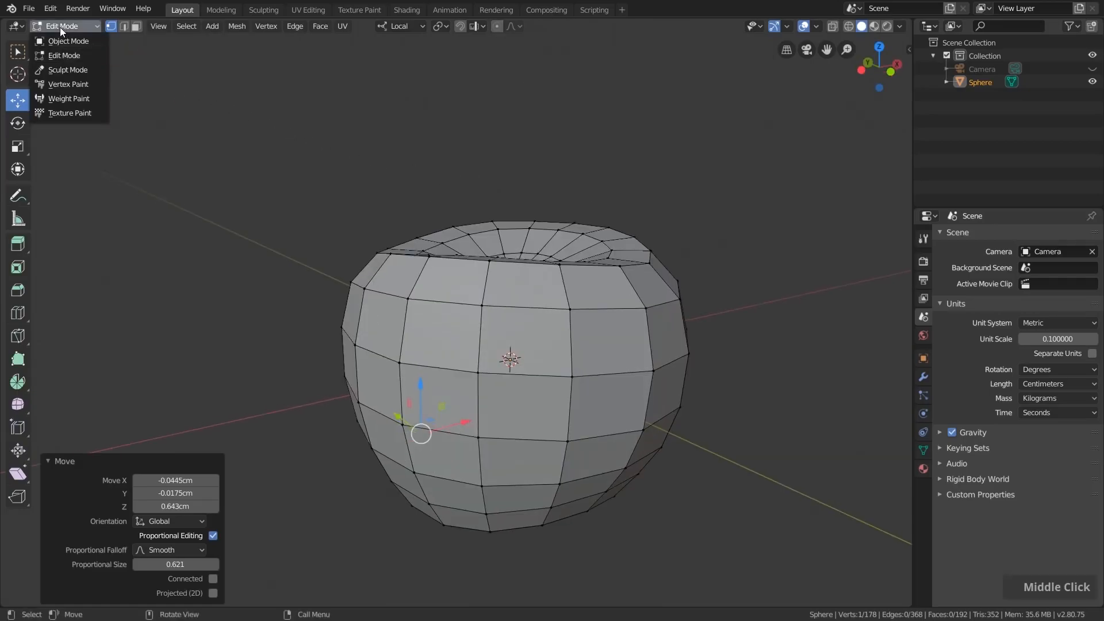
pyautogui.click(53, 40)
pyautogui.moveTo(429, 245); pyautogui.dragTo(491, 361, button='middle')
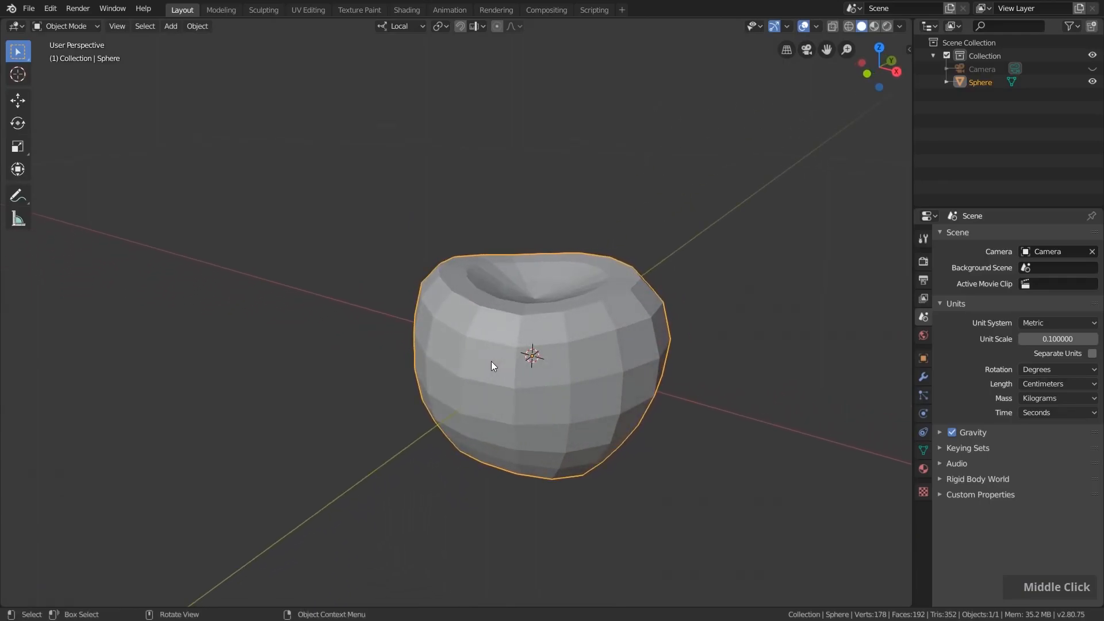
pyautogui.moveTo(501, 368); pyautogui.dragTo(507, 360, button='middle')
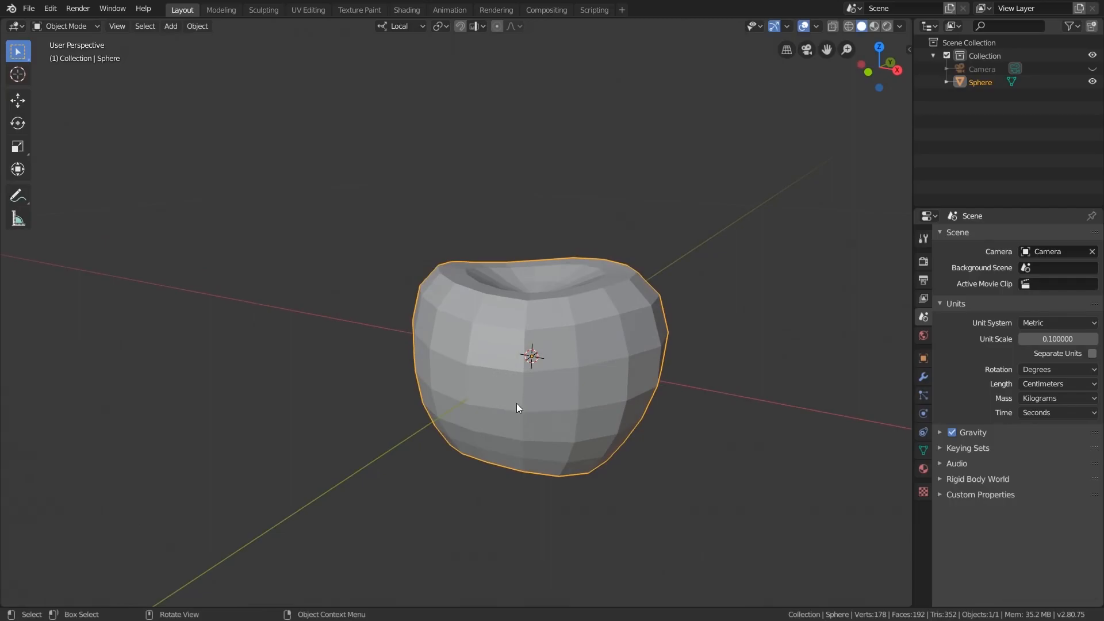
# - Add a Subdivision Surface modifier to the apple and set its viewport subdivisions to 2
pyautogui.click(923, 379)
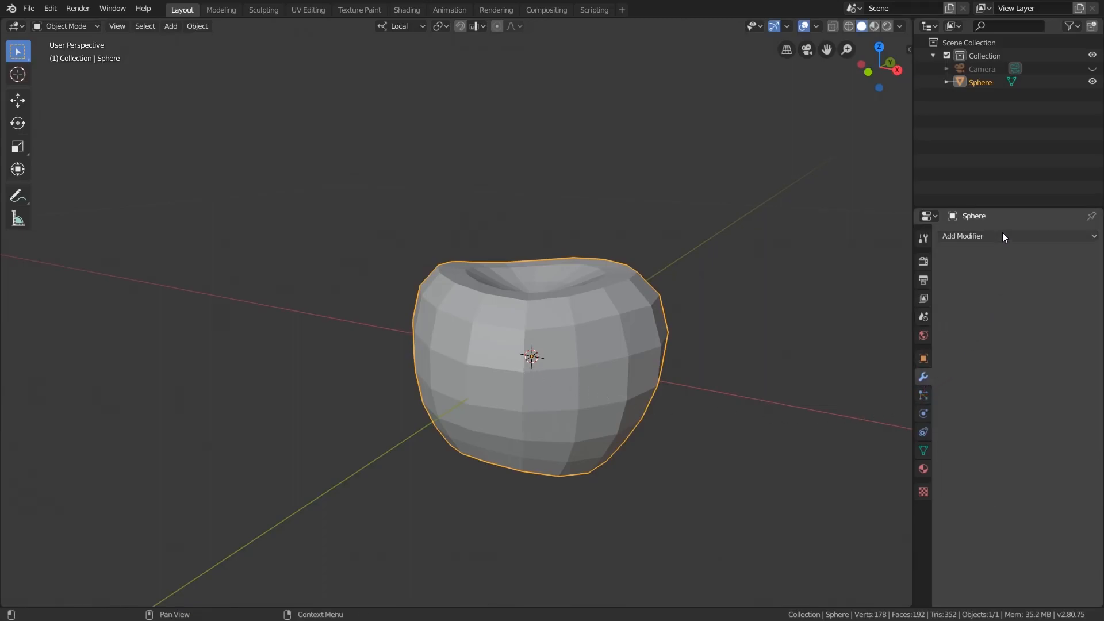
pyautogui.click(1002, 236)
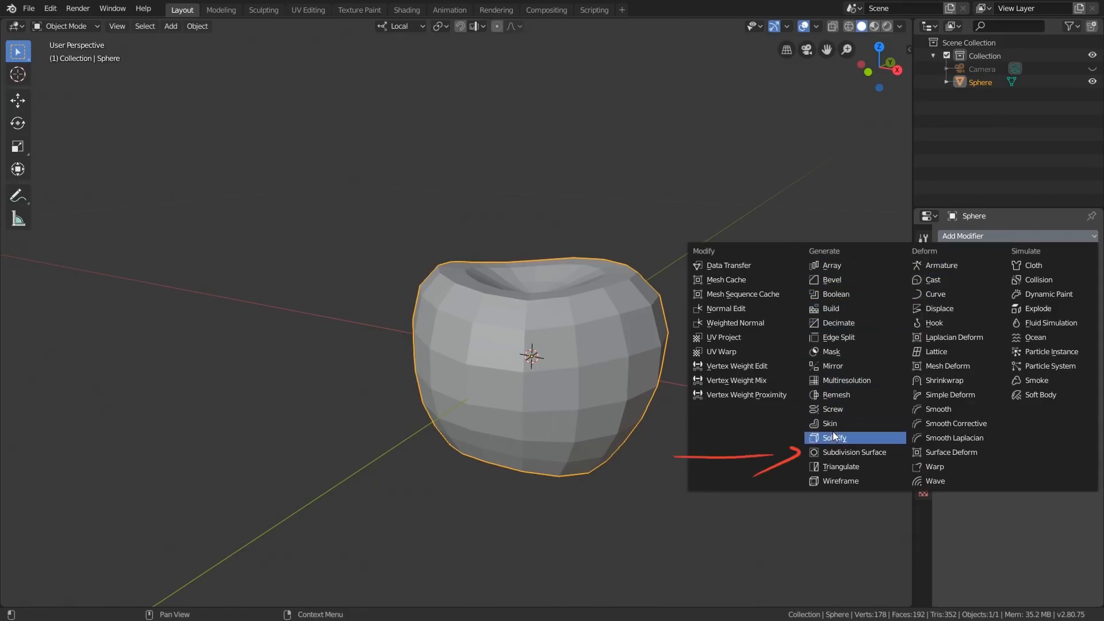
pyautogui.click(868, 453)
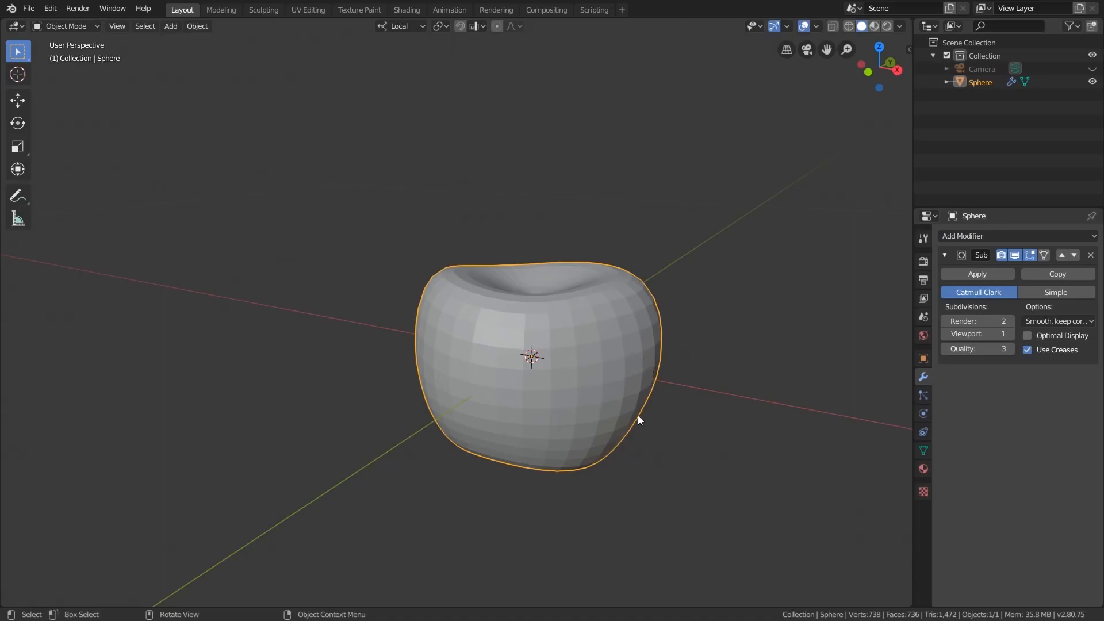
pyautogui.moveTo(671, 333); pyautogui.dragTo(667, 338, button='middle')
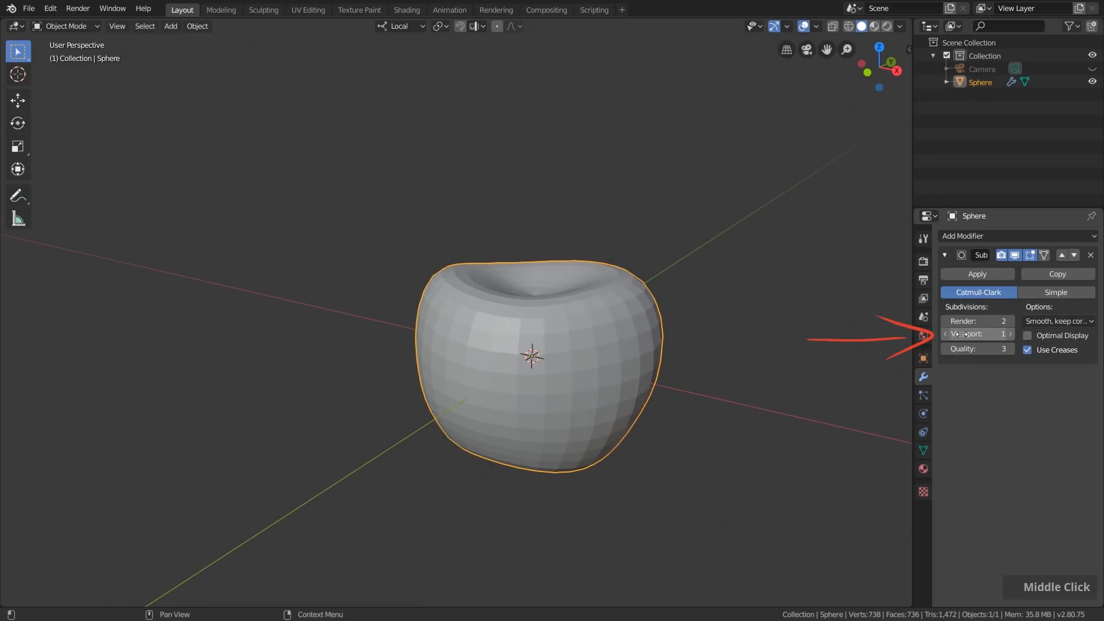
pyautogui.click(1009, 334)
pyautogui.moveTo(695, 316)
pyautogui.mouseDown(button='middle')
pyautogui.moveTo(640, 332)
pyautogui.moveTo(474, 335)
pyautogui.moveTo(429, 319)
pyautogui.moveTo(564, 301)
pyautogui.moveTo(694, 309)
pyautogui.mouseUp(button='middle')
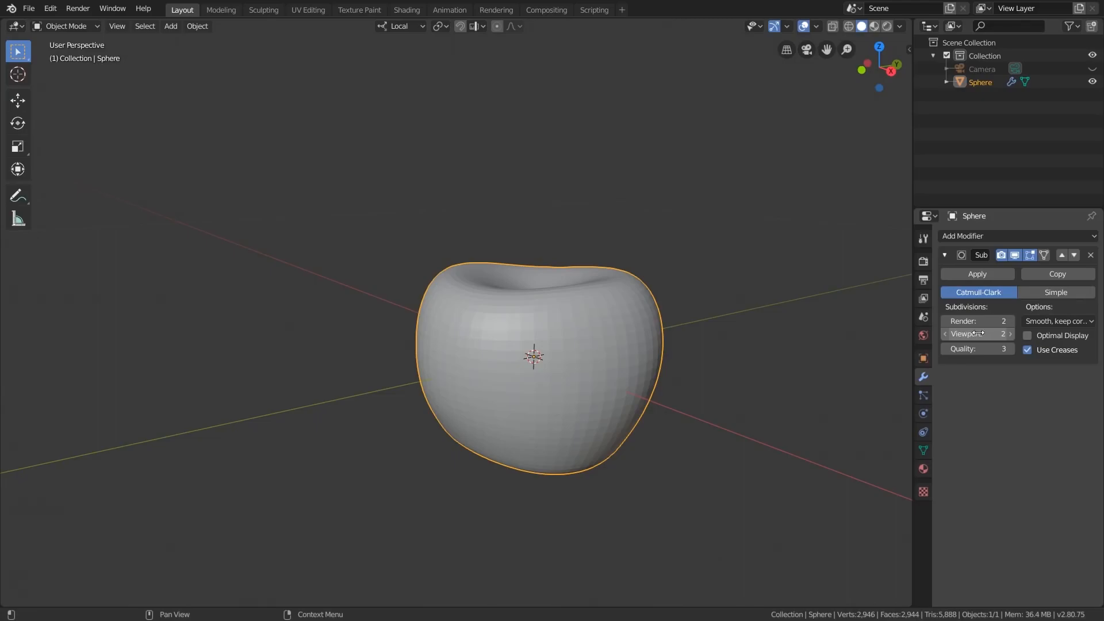
# - Compare the apple with and without the subdivision, inspect its base mesh cage in Edit Mode, and return to Object Mode
pyautogui.click(1015, 254)
pyautogui.click(1015, 255)
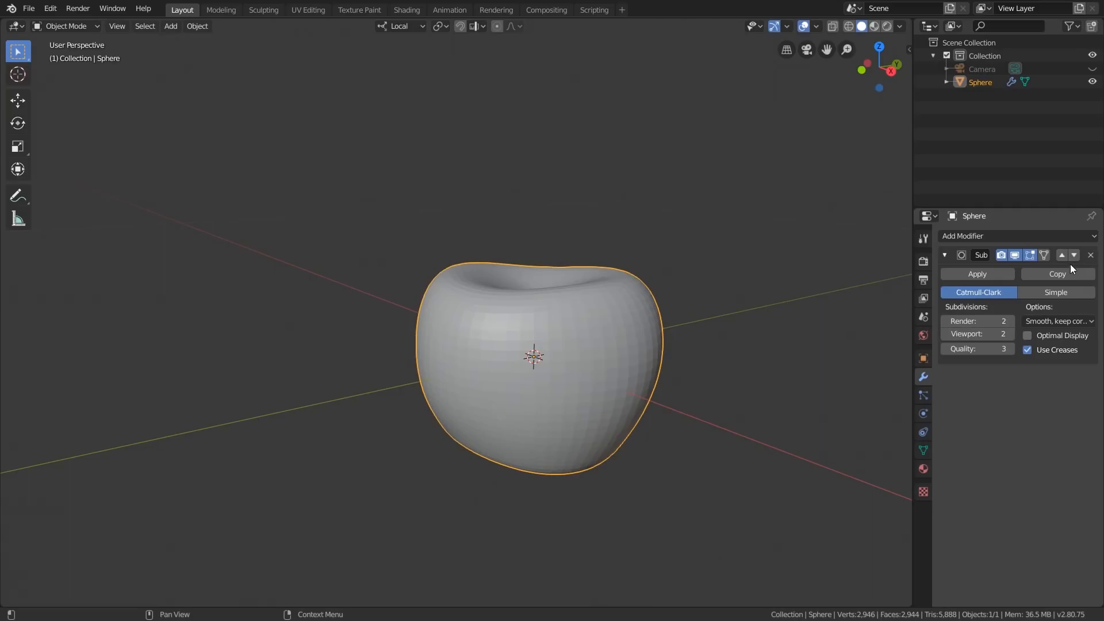
pyautogui.click(56, 27)
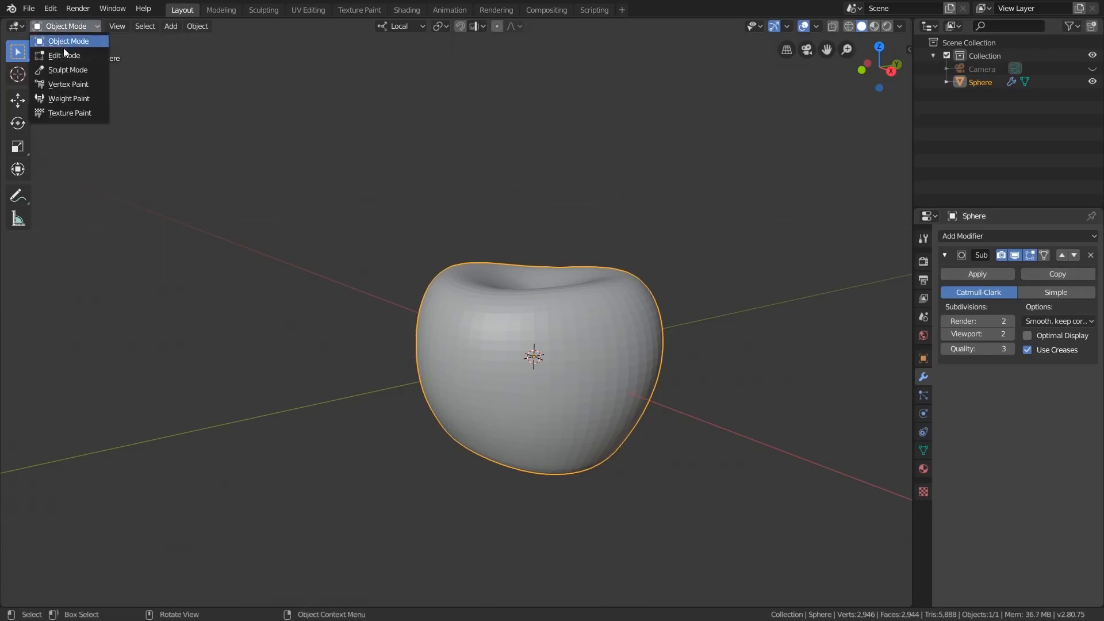
pyautogui.click(63, 48)
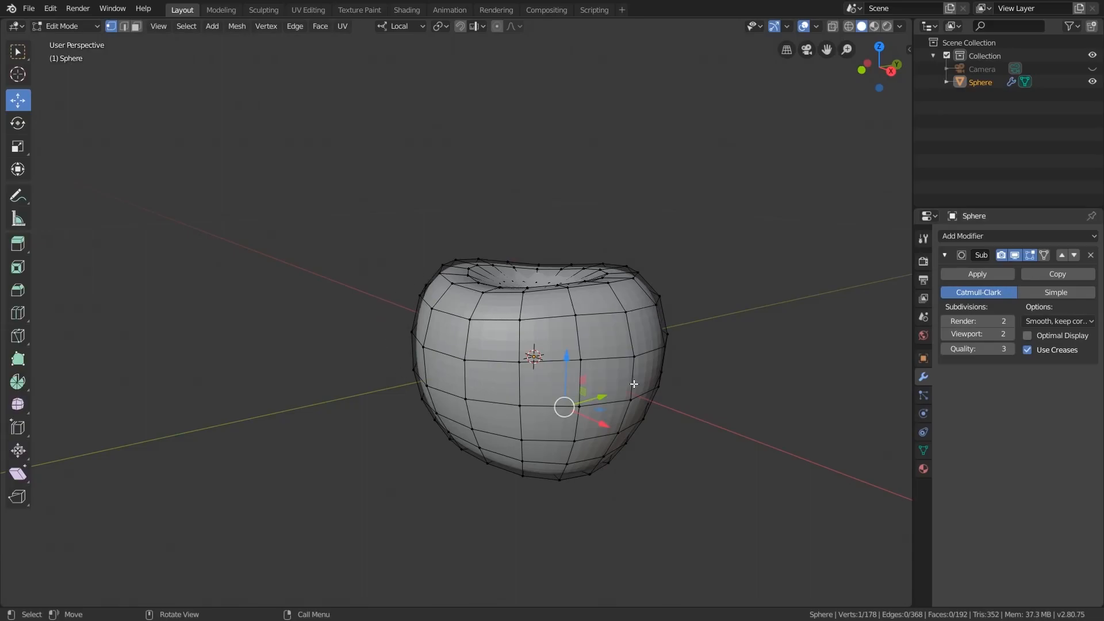
pyautogui.scroll(3, 539, 353)
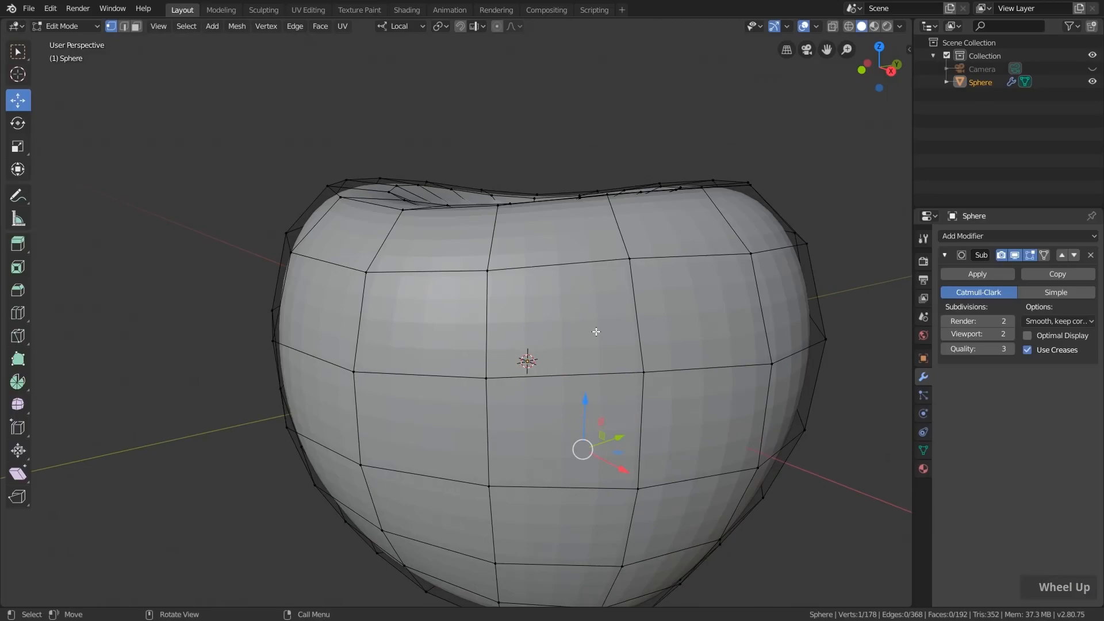
pyautogui.scroll(-2, 596, 331)
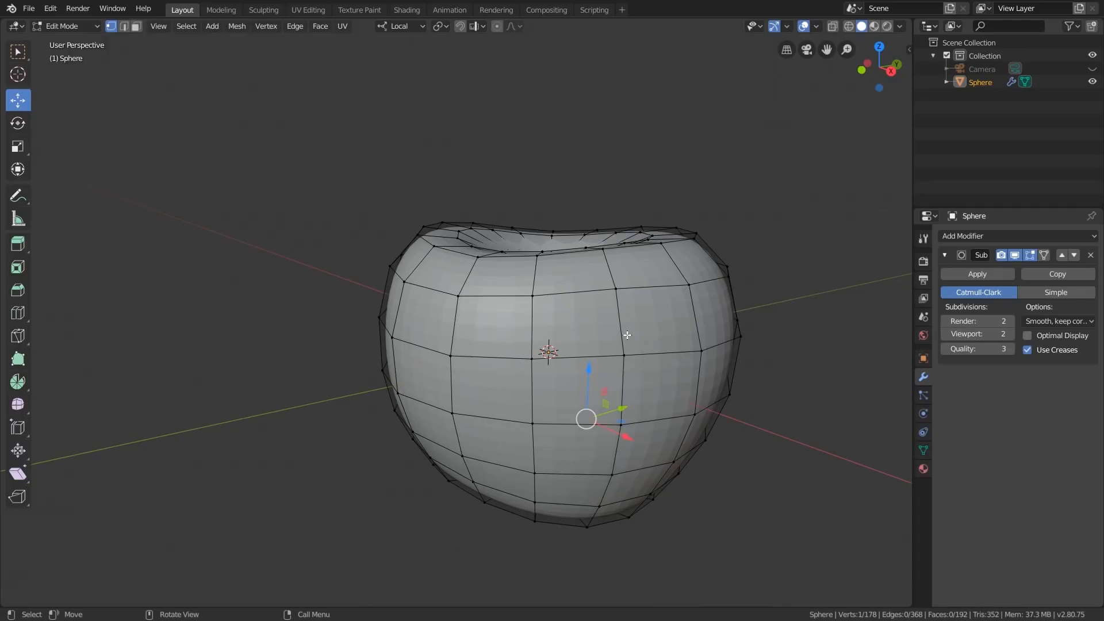
pyautogui.click(69, 26)
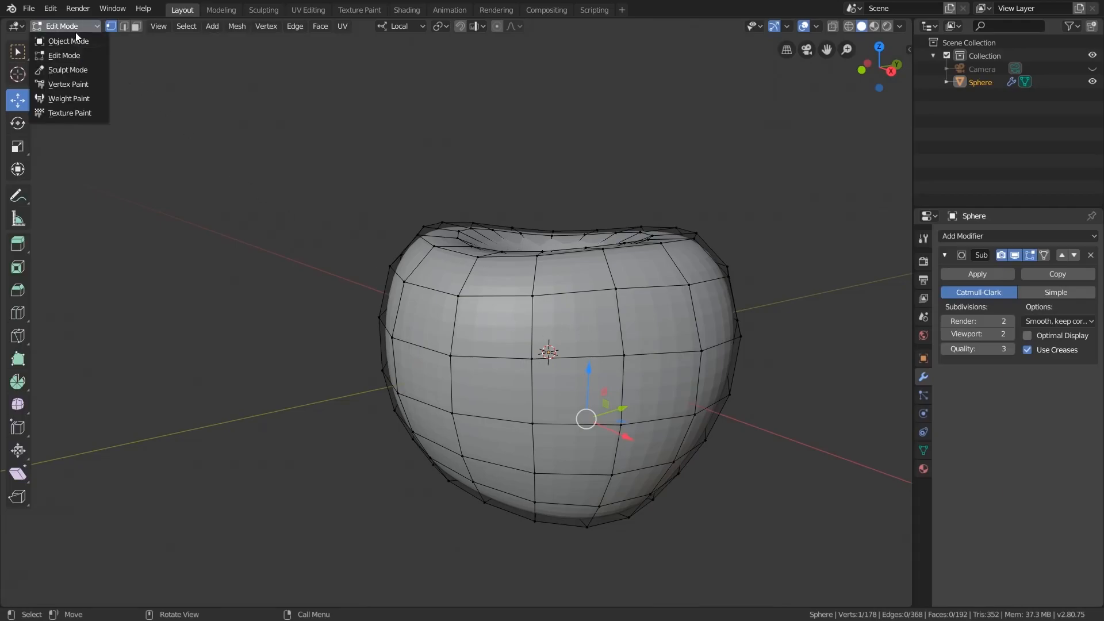
pyautogui.click(75, 38)
# - Apply Shade Smooth to the apple
pyautogui.moveTo(752, 344); pyautogui.dragTo(751, 358, button='middle')
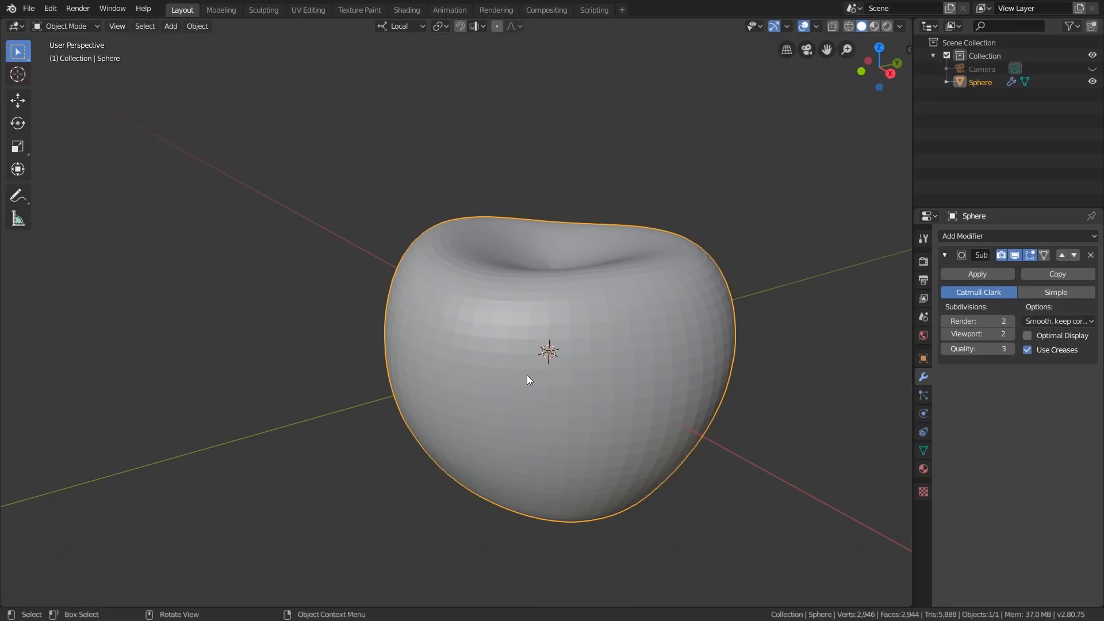
pyautogui.rightClick(487, 257)
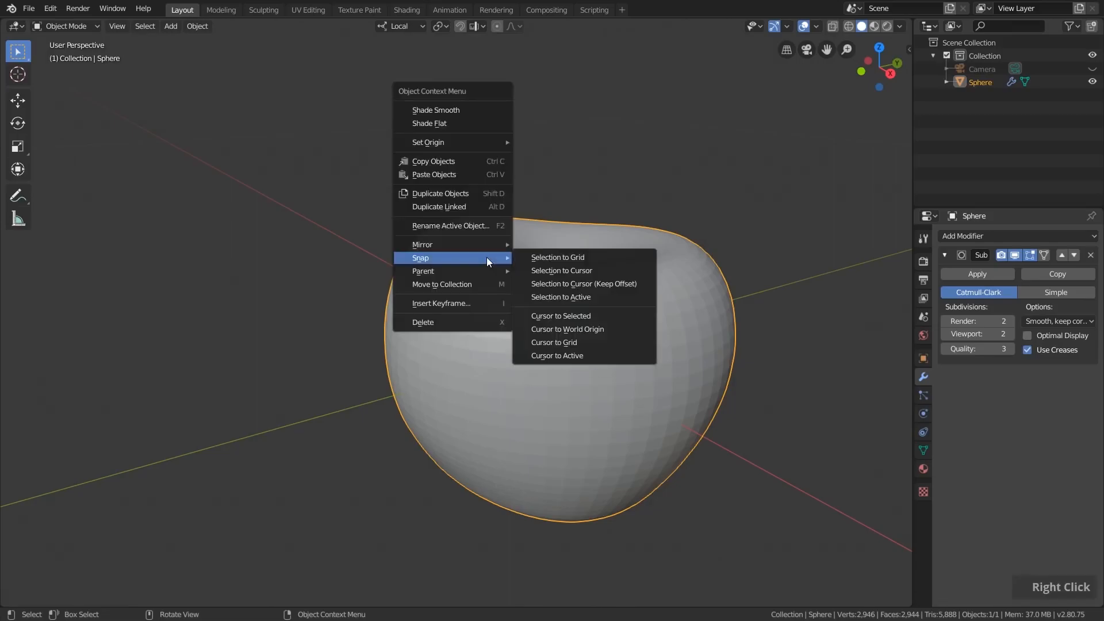
pyautogui.click(482, 112)
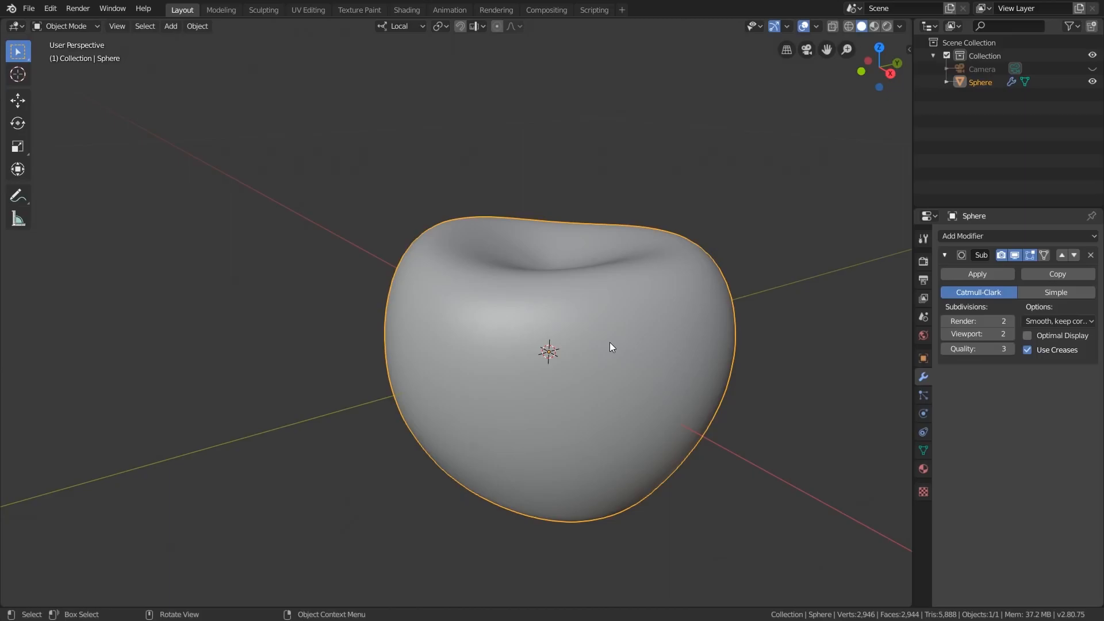
# - Place the 3D cursor on the apple's surface at the centre of the top hollow and check its position from several angles
pyautogui.keyDown('shift'); pyautogui.moveTo(674, 378); pyautogui.dragTo(638, 340, button='middle'); pyautogui.keyUp('shift')
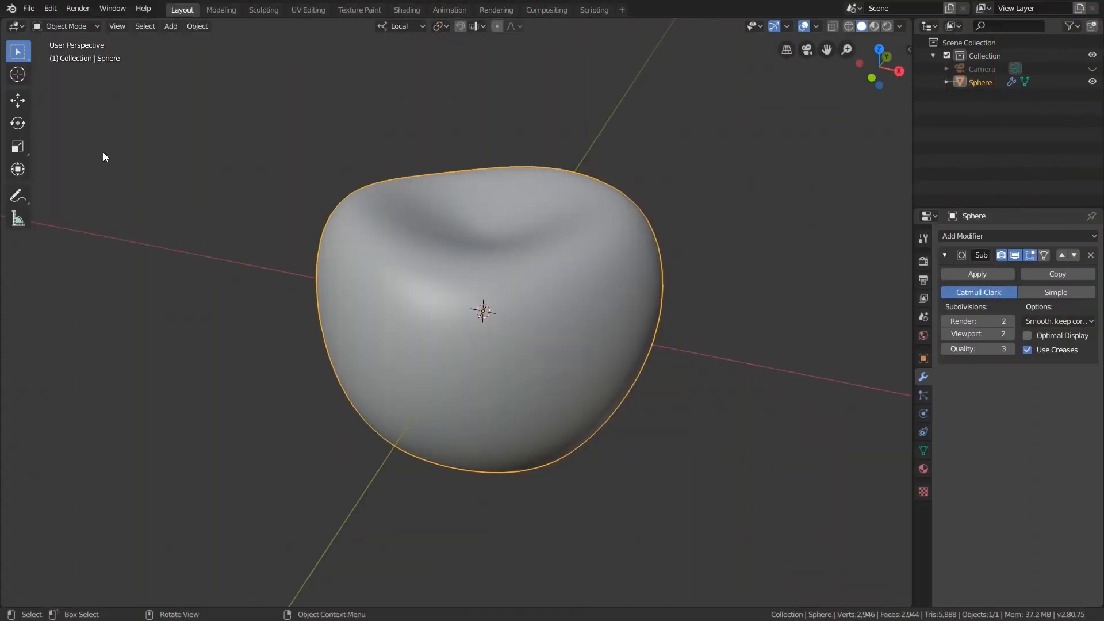
pyautogui.click(17, 73)
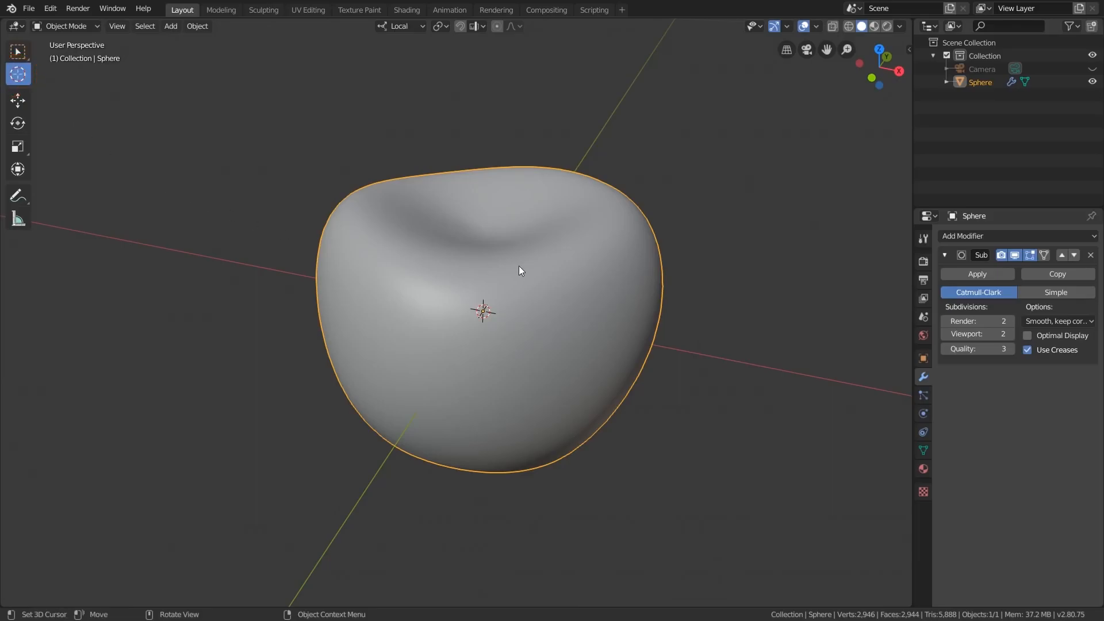
pyautogui.moveTo(519, 267); pyautogui.dragTo(525, 286, button='middle')
pyautogui.click(485, 246)
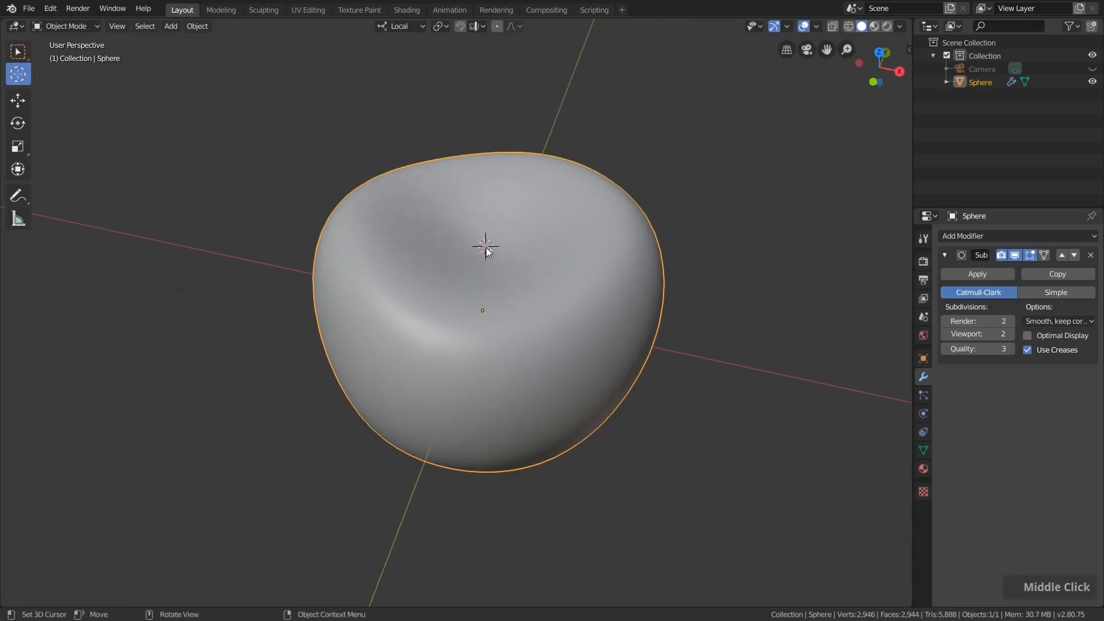
pyautogui.moveTo(506, 274); pyautogui.dragTo(397, 249, button='middle')
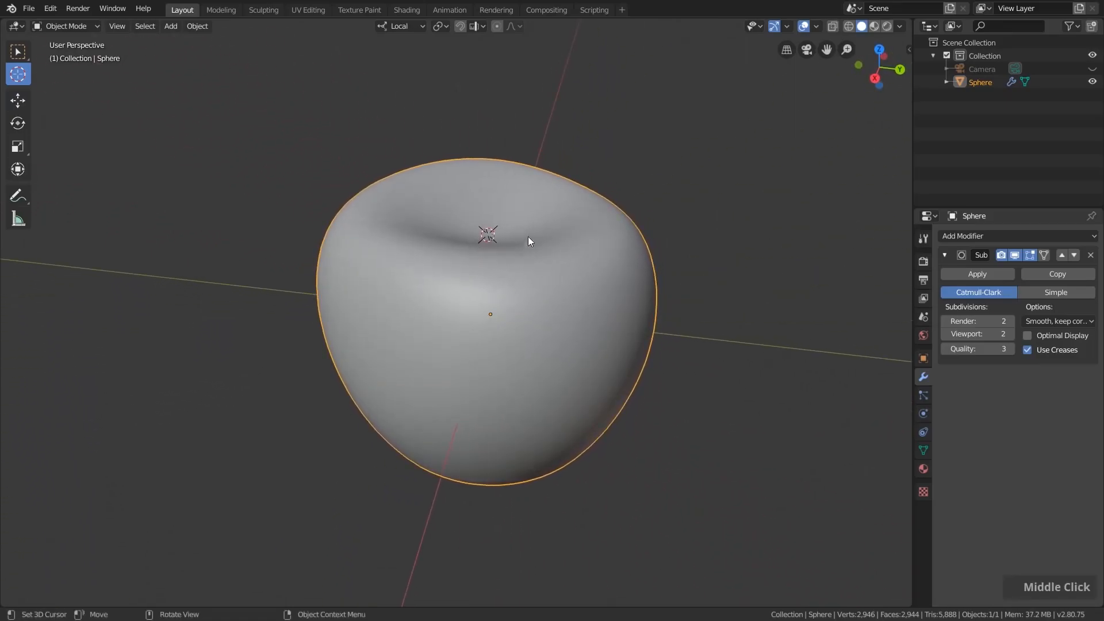
pyautogui.moveTo(481, 253)
pyautogui.mouseDown(button='middle')
pyautogui.moveTo(447, 264)
pyautogui.moveTo(610, 266)
pyautogui.moveTo(488, 268)
pyautogui.mouseUp(button='middle')
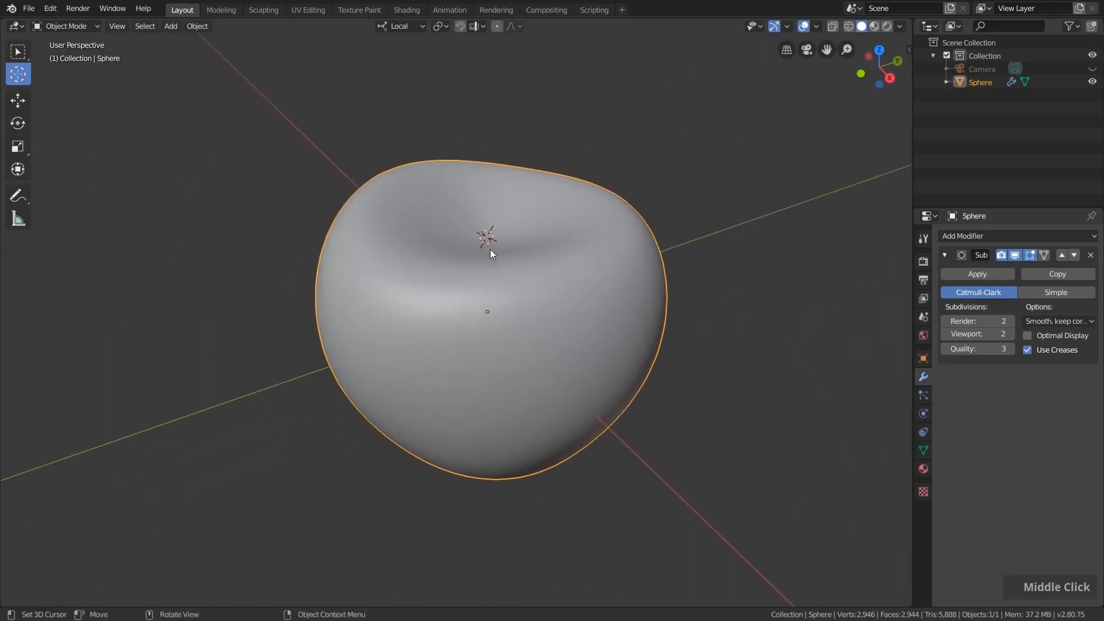
# - Add a cylinder mesh at the 3D cursor as the apple's stem
pyautogui.click(171, 26)
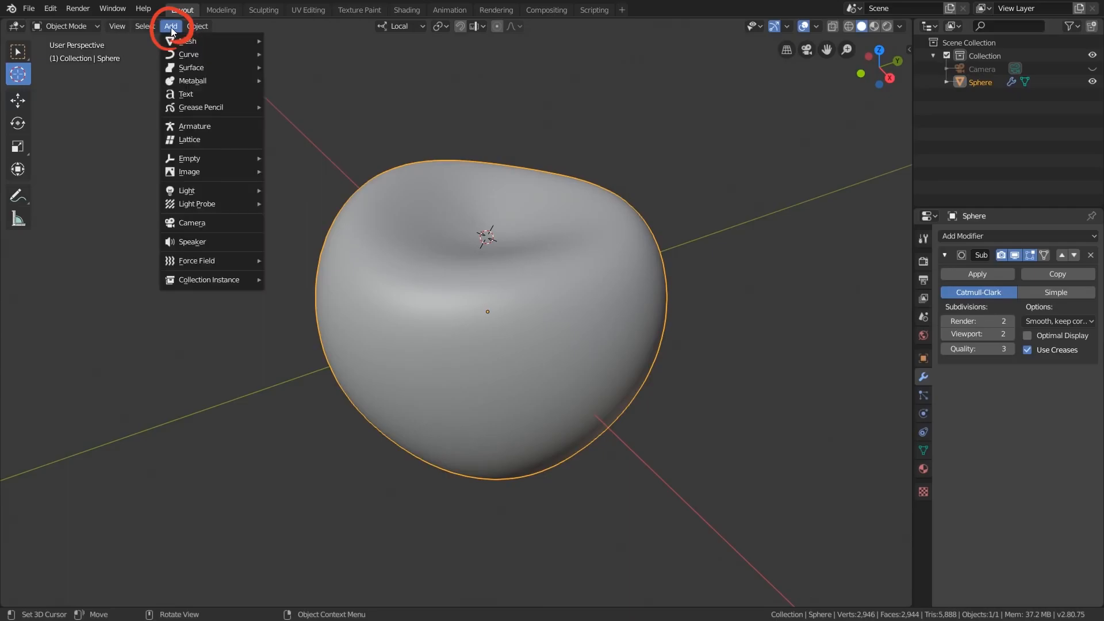
pyautogui.moveTo(181, 40)
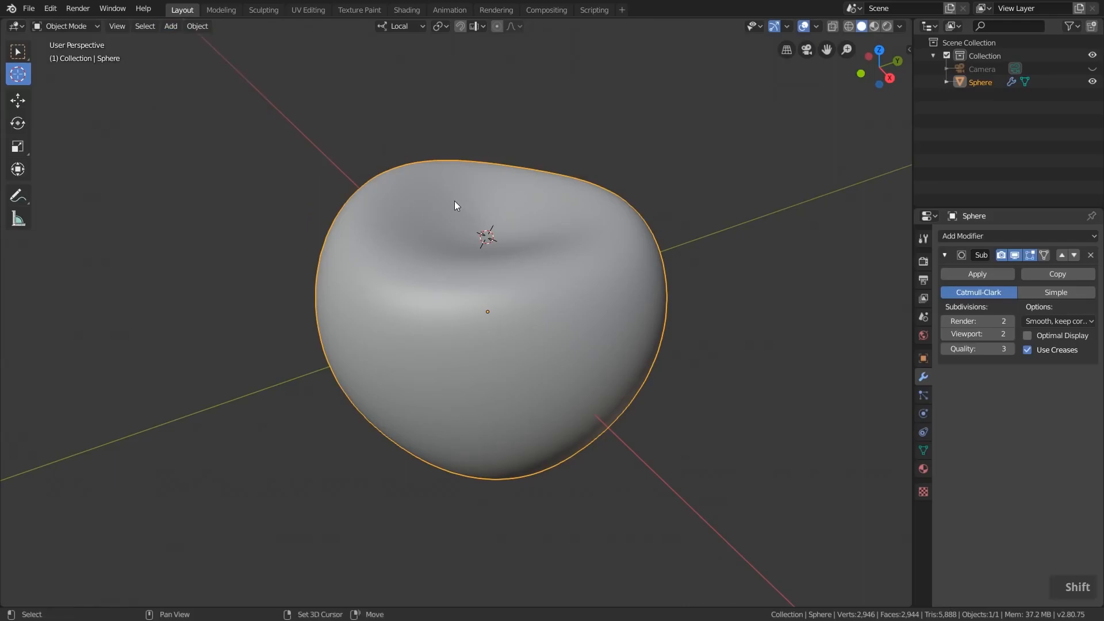
pyautogui.hotkey('shift', 'a')
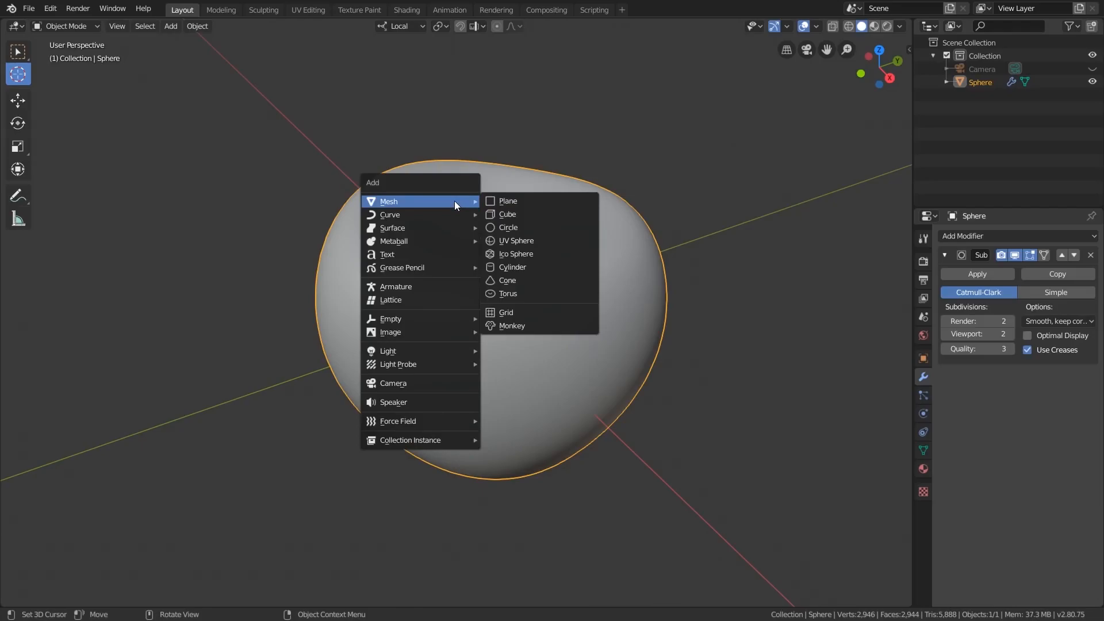
pyautogui.click(511, 269)
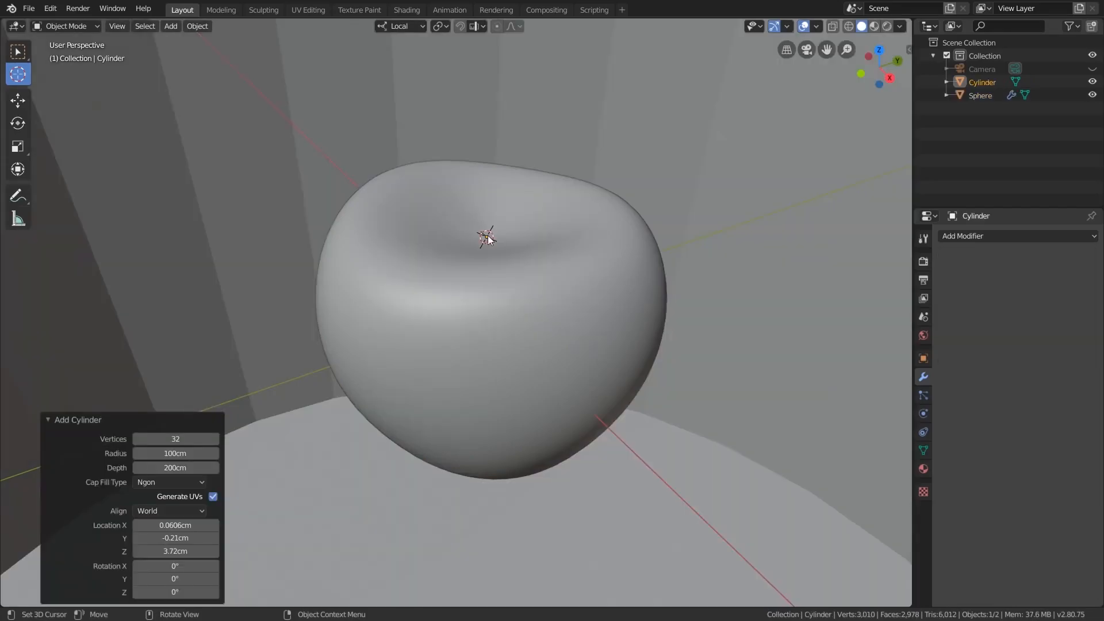
# - Set the new cylinder's radius to 1.5 mm, its depth to 1 cm and its vertices to 8
pyautogui.scroll(-6, 486, 248)
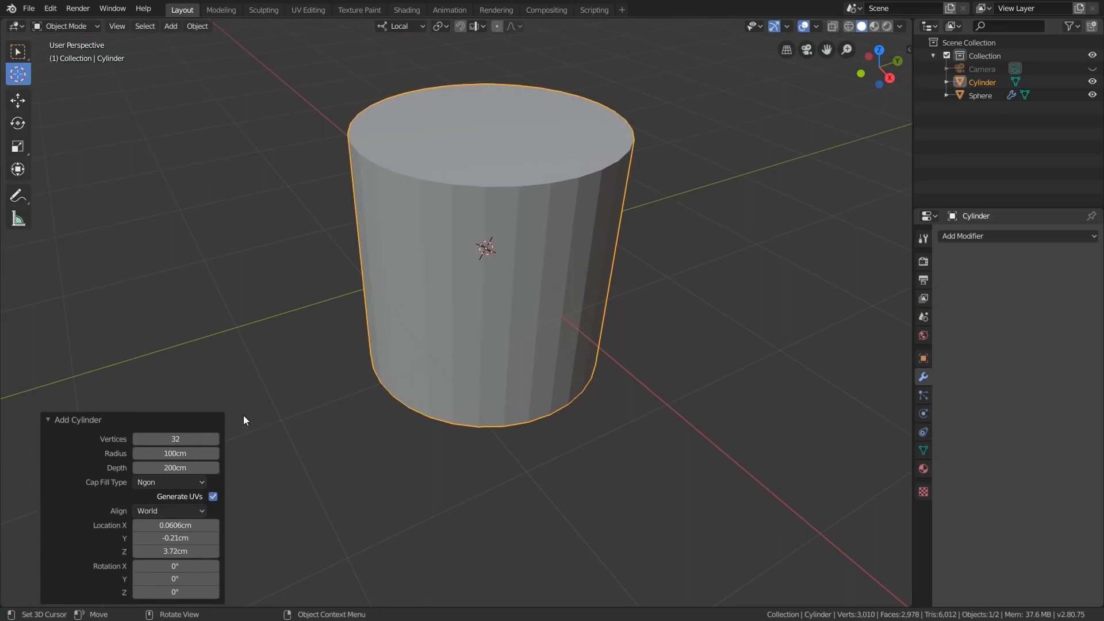
pyautogui.click(160, 454)
pyautogui.write('1.5mm')
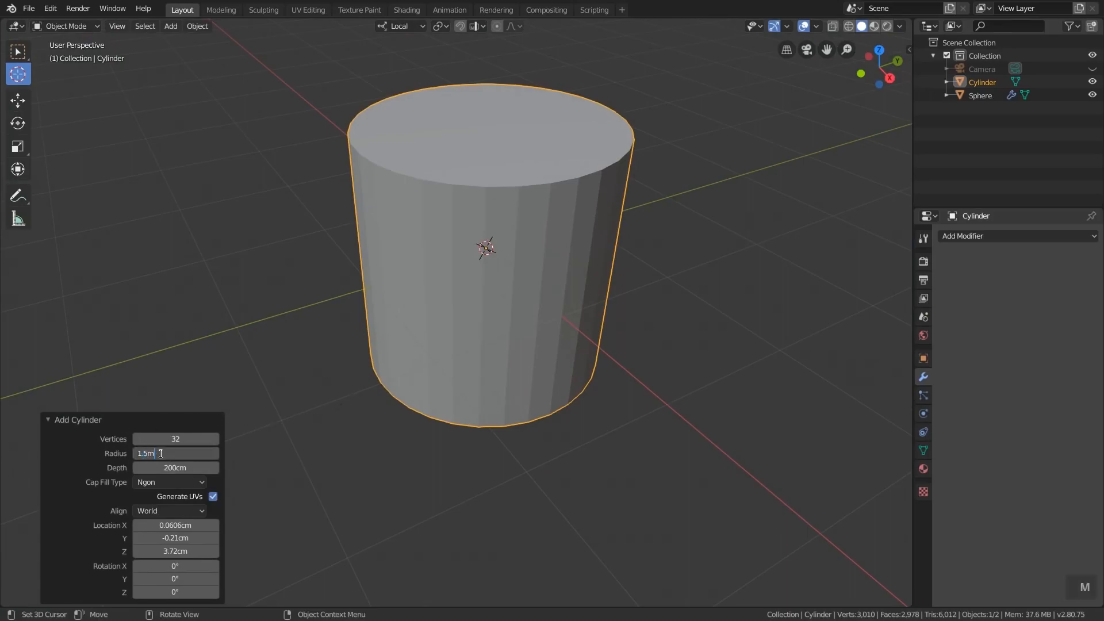
pyautogui.press('Return')
pyautogui.click(162, 468)
pyautogui.write('1')
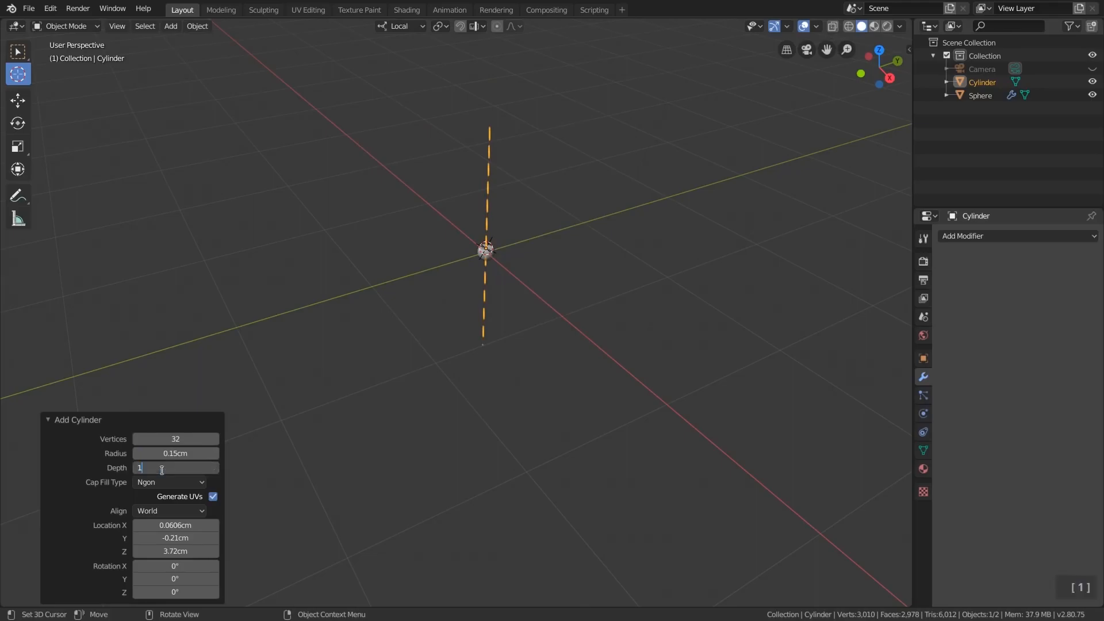
pyautogui.press('Return')
pyautogui.click(214, 438)
pyautogui.write('8')
pyautogui.press('Return')
pyautogui.scroll(10, 487, 252)
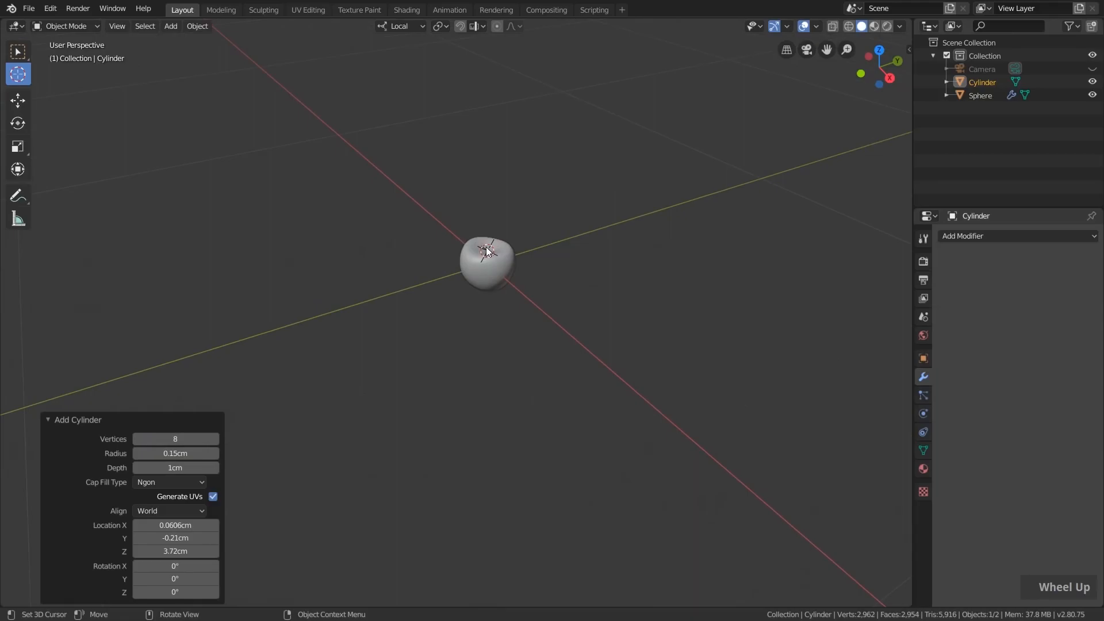
# - Rename the cylinder object as stem and the sphere object as apple
pyautogui.moveTo(480, 263); pyautogui.dragTo(516, 266, button='middle')
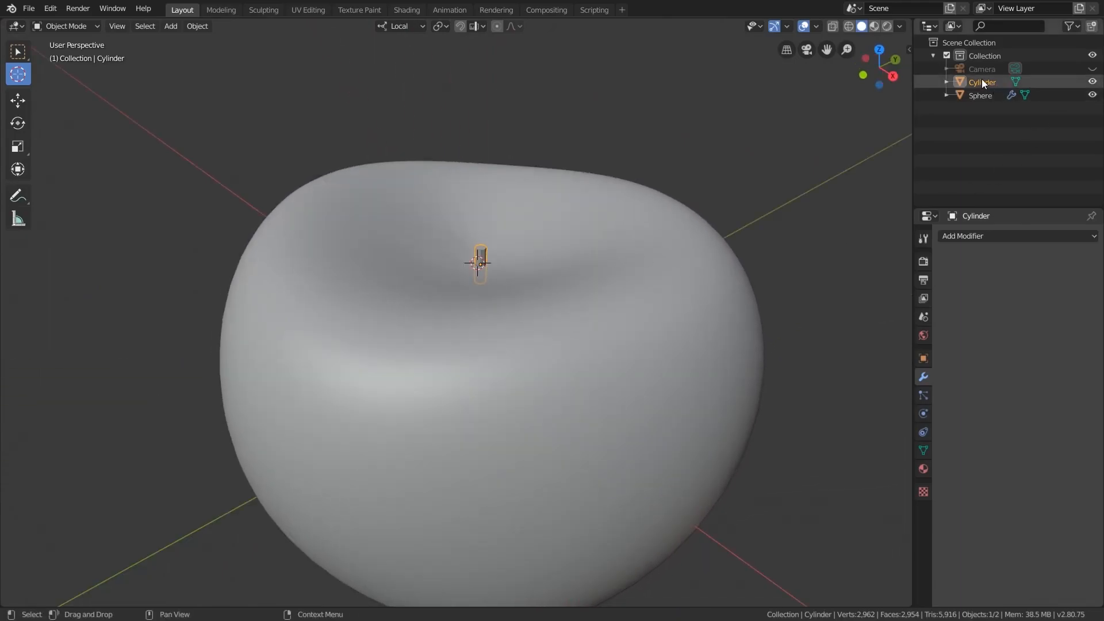
pyautogui.doubleClick(981, 82)
pyautogui.write('stem')
pyautogui.press('Return')
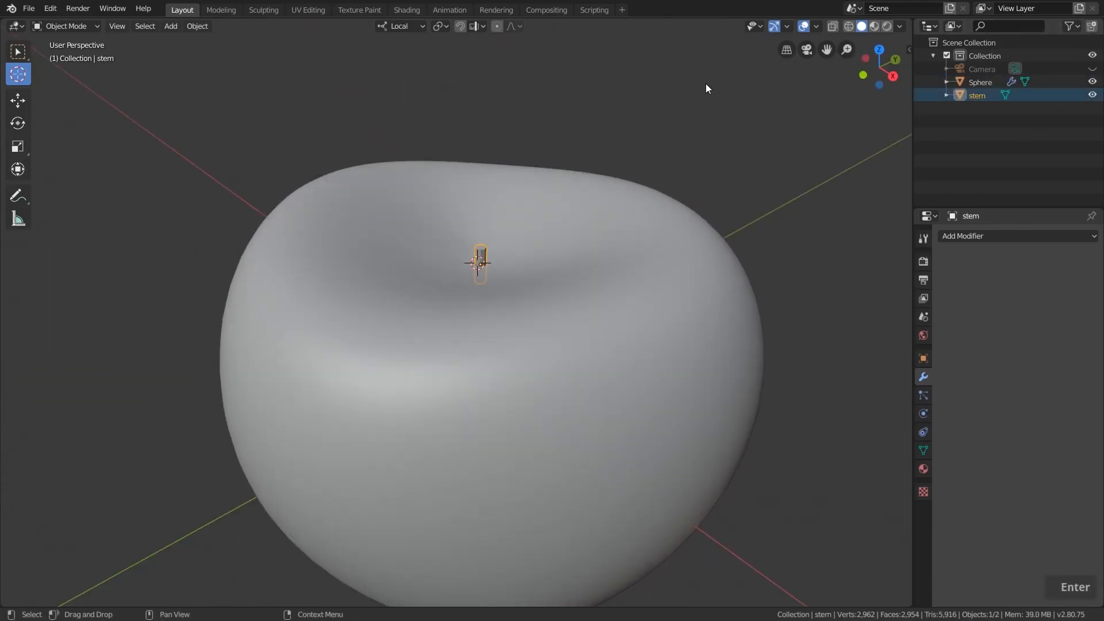
pyautogui.doubleClick(979, 82)
pyautogui.write('apple')
pyautogui.press('Return')
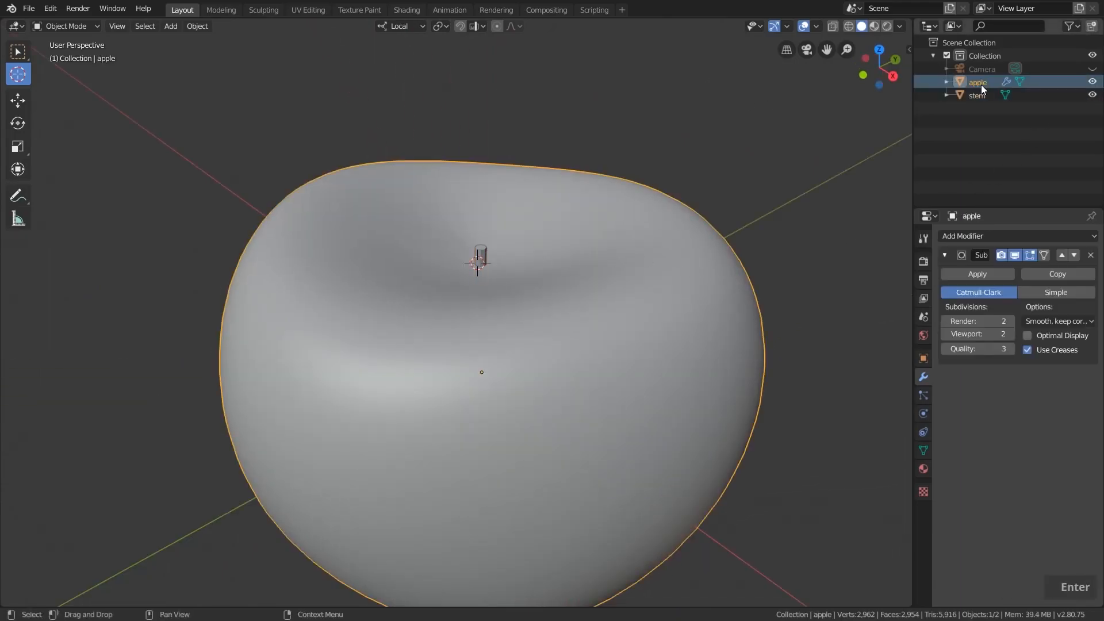
# - Switch from the 3D cursor tool to the Select tool and select the stem
pyautogui.click(481, 251)
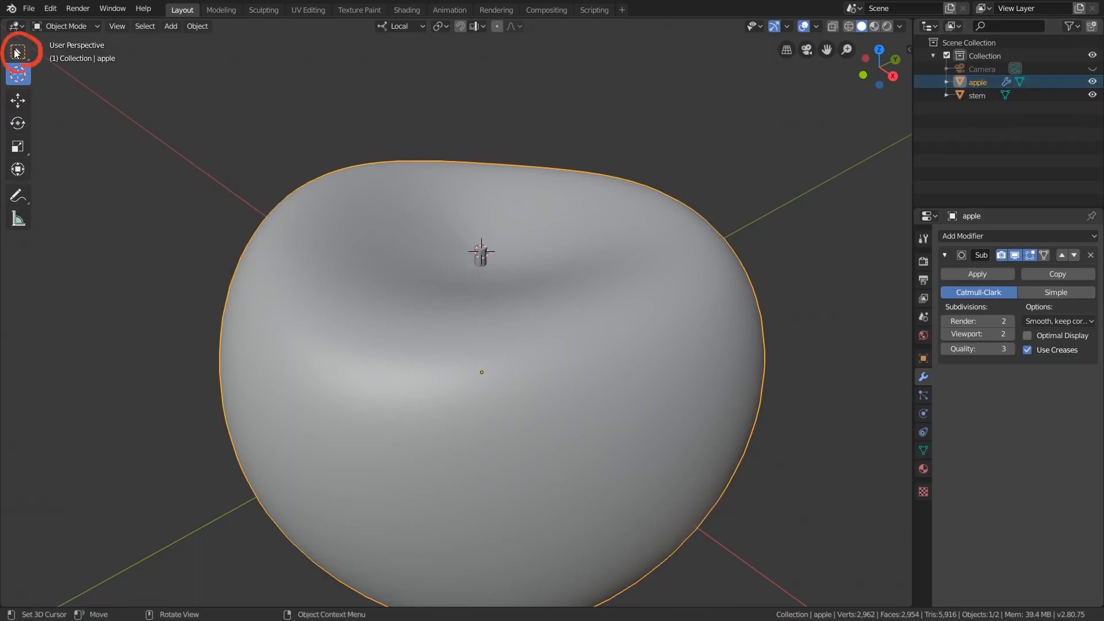
pyautogui.click(19, 52)
pyautogui.click(479, 260)
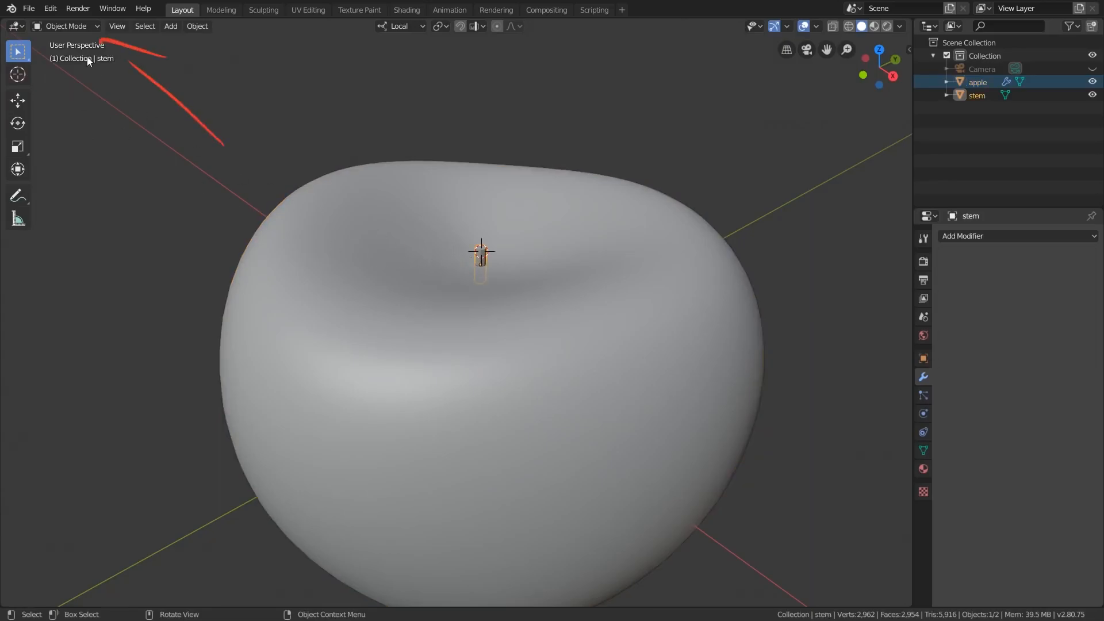
pyautogui.click(60, 25)
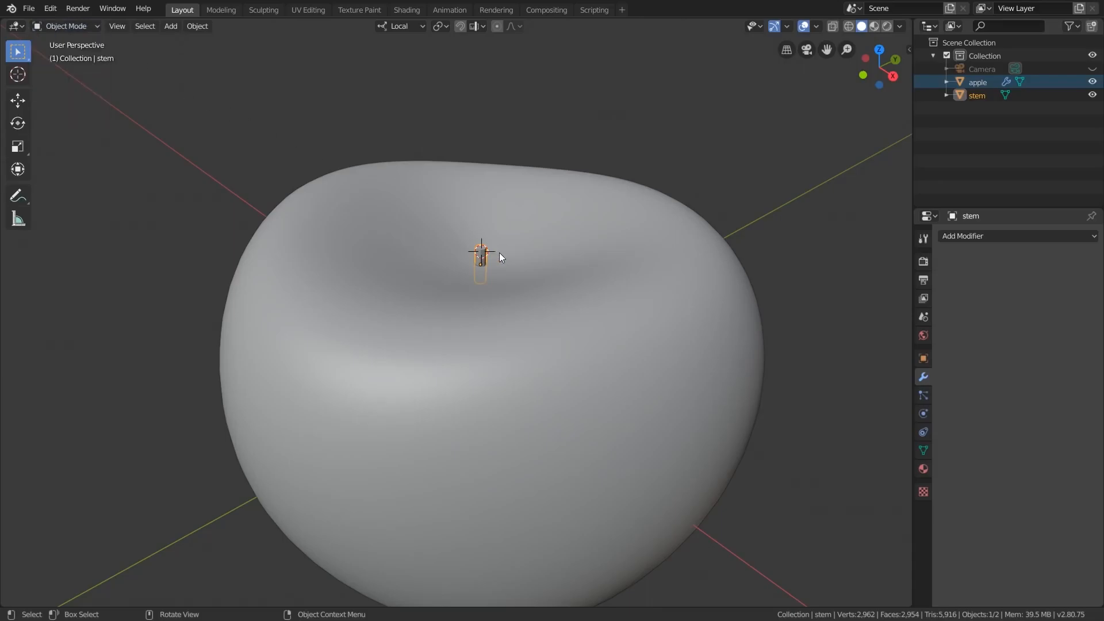
# - Toggle the stem and the apple in turn between Object Mode and Edit Mode
pyautogui.press('Tab')
pyautogui.press('Tab')
pyautogui.press('Tab')
pyautogui.press('Tab')
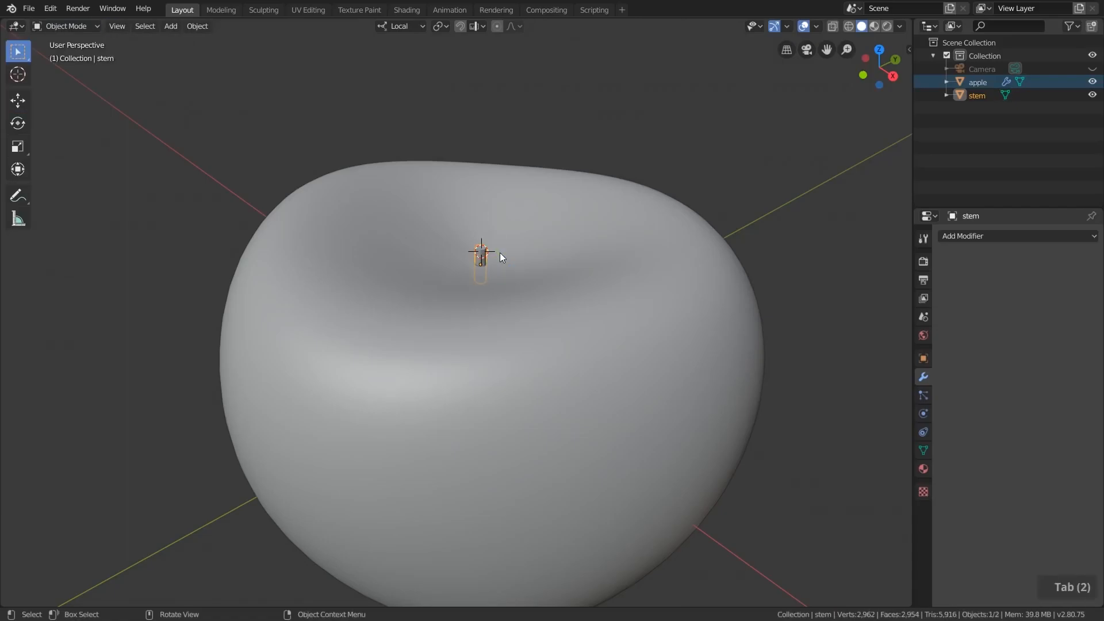
pyautogui.click(548, 212)
pyautogui.press('Tab')
pyautogui.press('Tab')
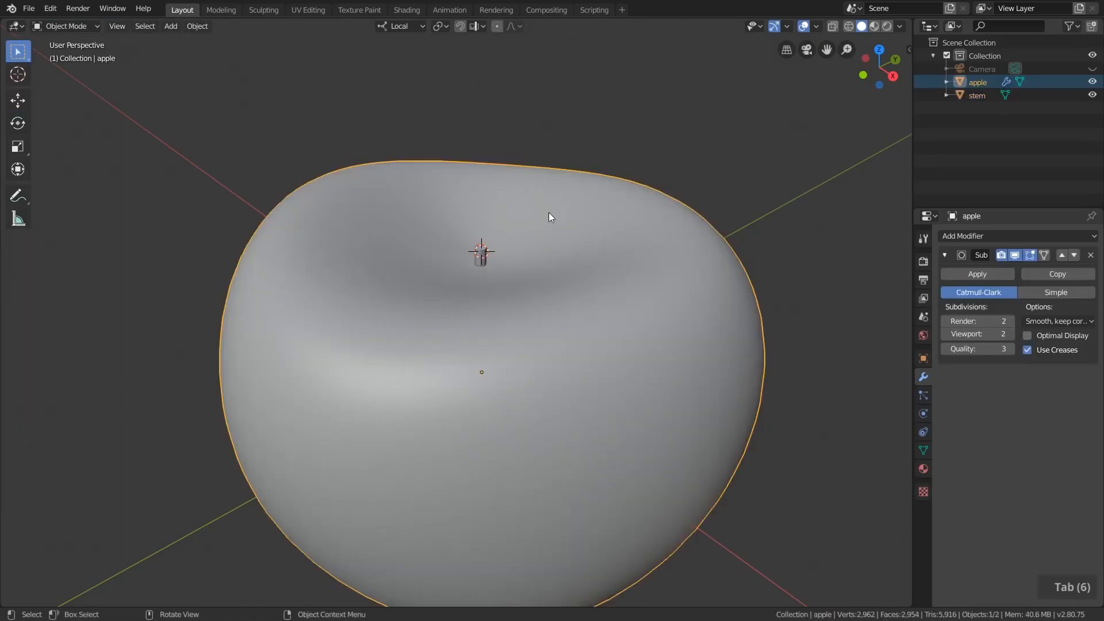
pyautogui.press('Tab')
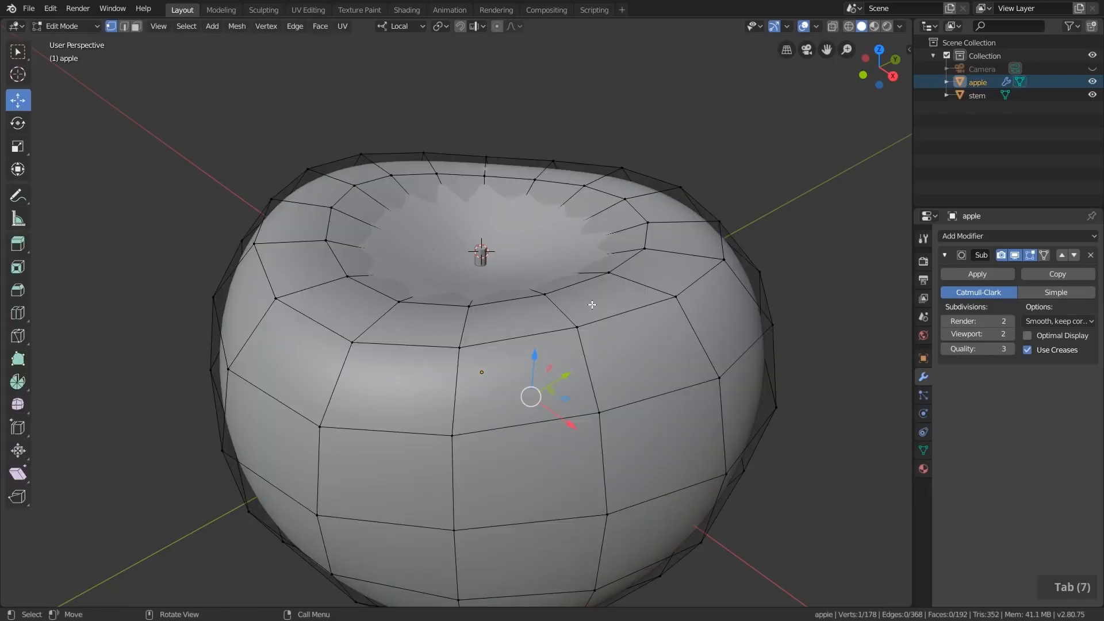
pyautogui.press('Tab')
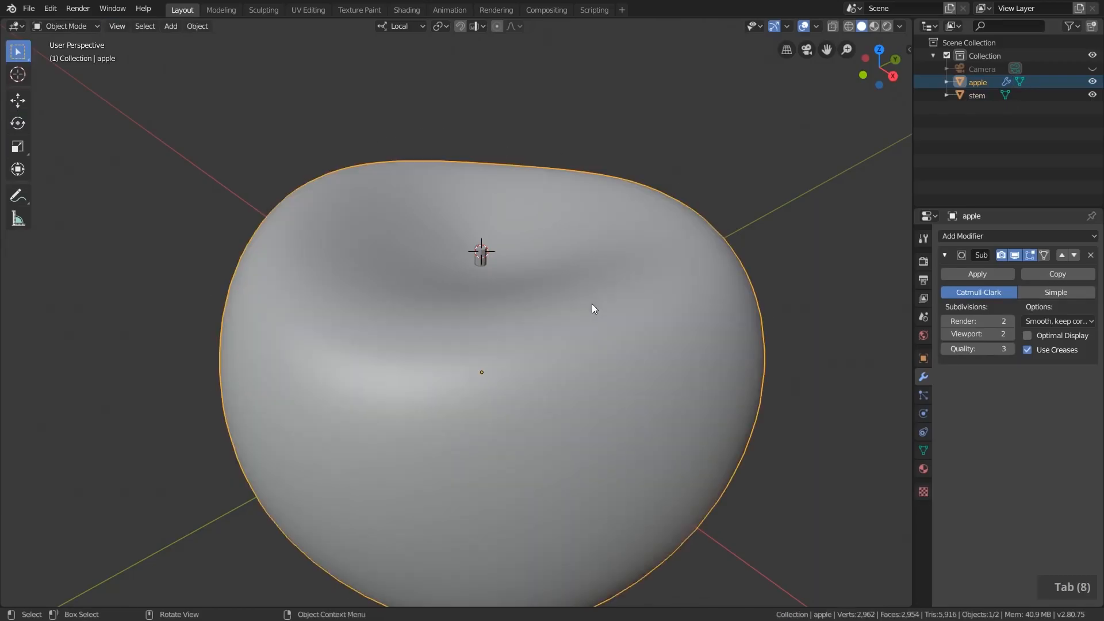
# - Select the stem, enter Edit Mode and move its whole mesh up along Z by about 0.41 cm
pyautogui.click(480, 253)
pyautogui.press('Tab')
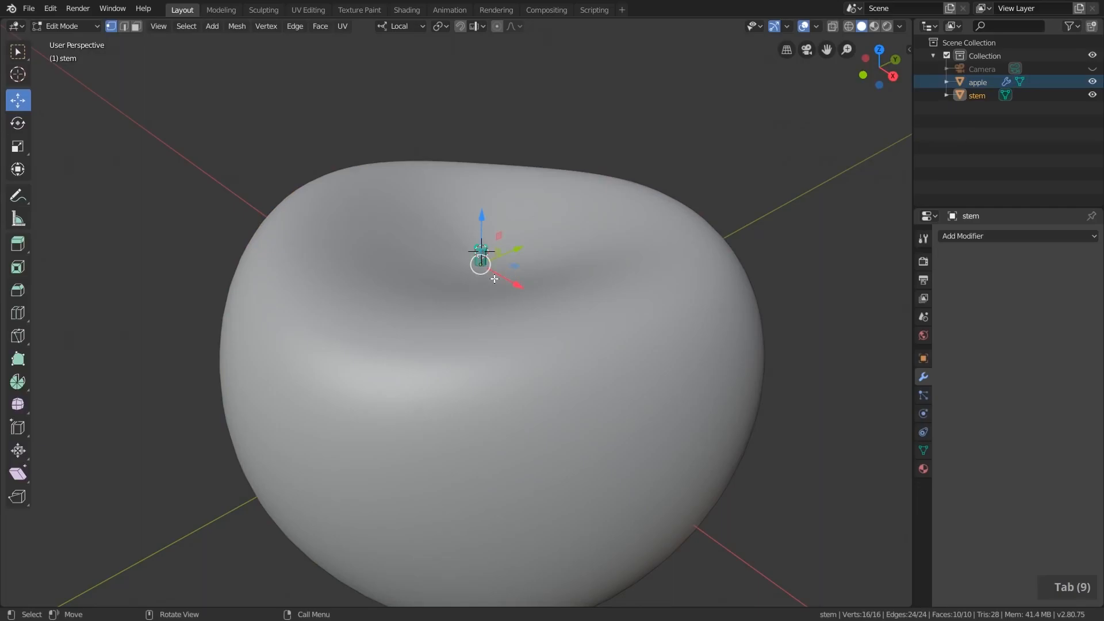
pyautogui.scroll(3, 494, 279)
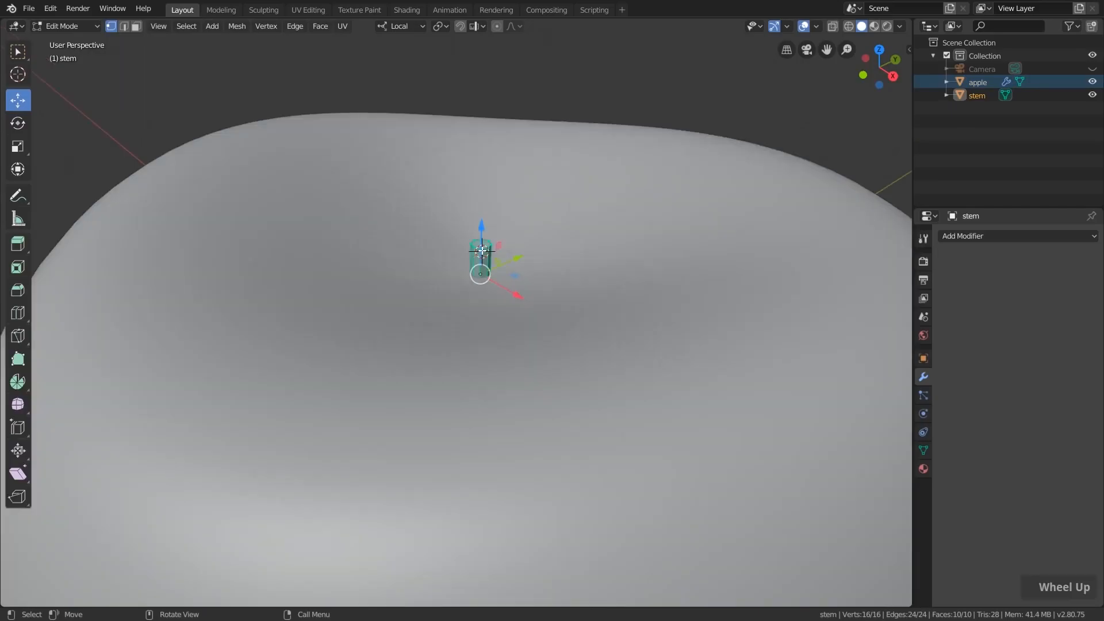
pyautogui.moveTo(482, 229); pyautogui.dragTo(493, 208)
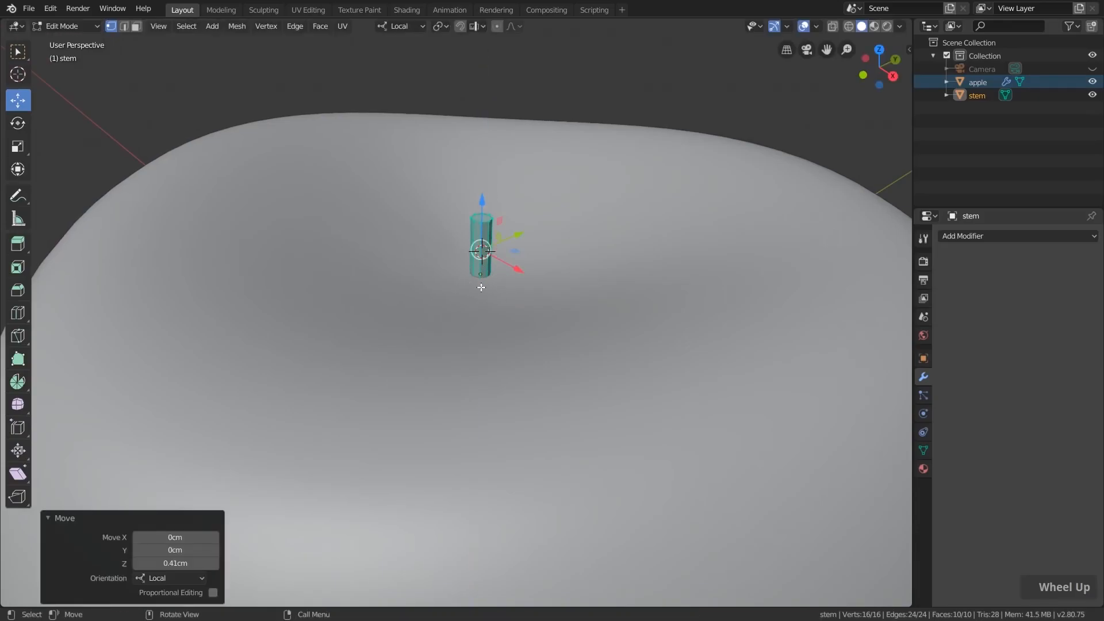
# - Select the stem's bottom cap in face selection mode and delete that face
pyautogui.scroll(2, 480, 278)
pyautogui.moveTo(490, 303)
pyautogui.mouseDown(button='middle')
pyautogui.moveTo(517, 256)
pyautogui.moveTo(572, 205)
pyautogui.moveTo(492, 284)
pyautogui.mouseUp(button='middle')
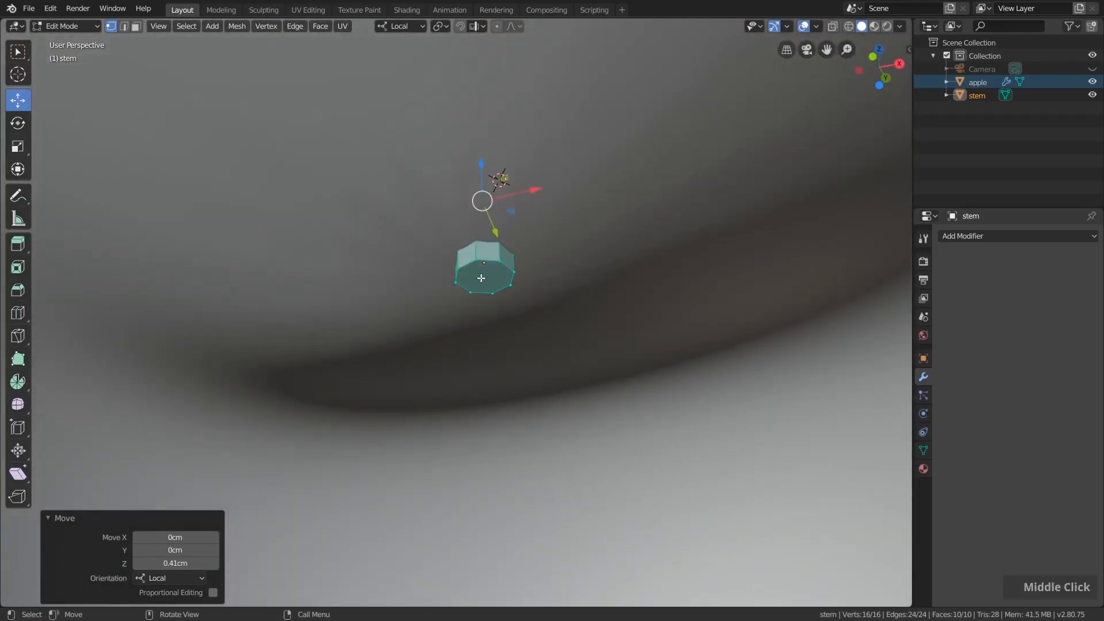
pyautogui.click(136, 26)
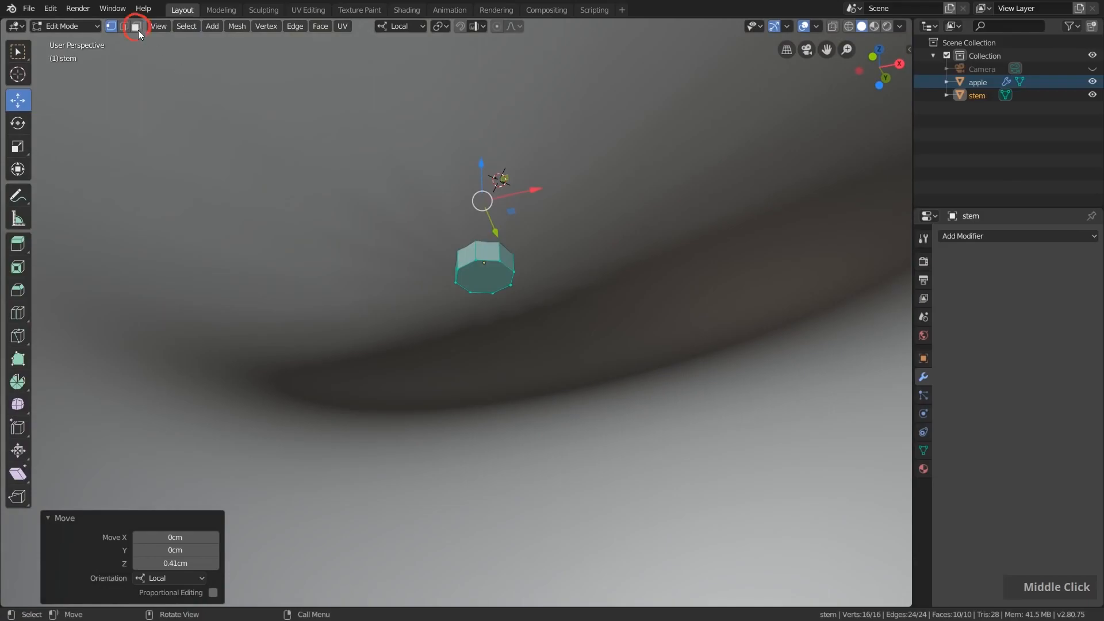
pyautogui.click(347, 209)
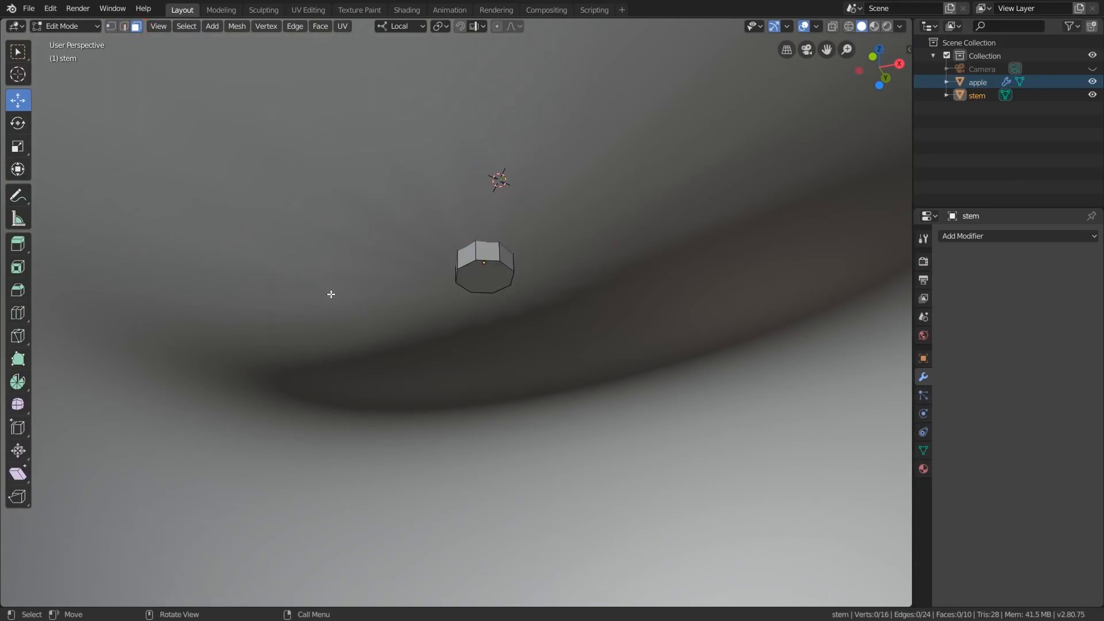
pyautogui.click(487, 278)
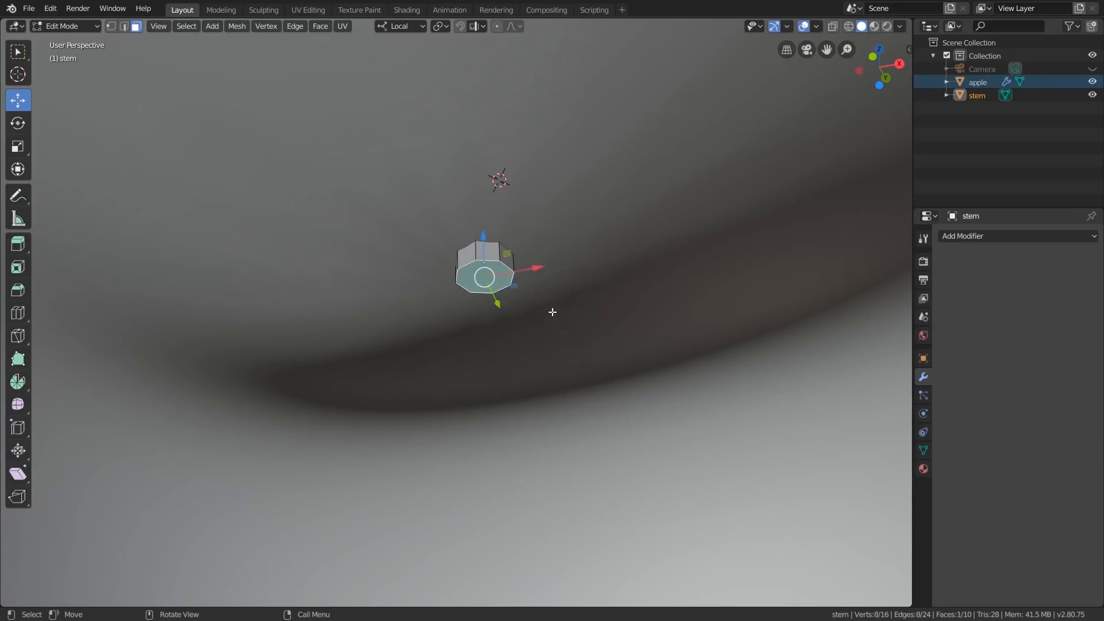
pyautogui.press('x')
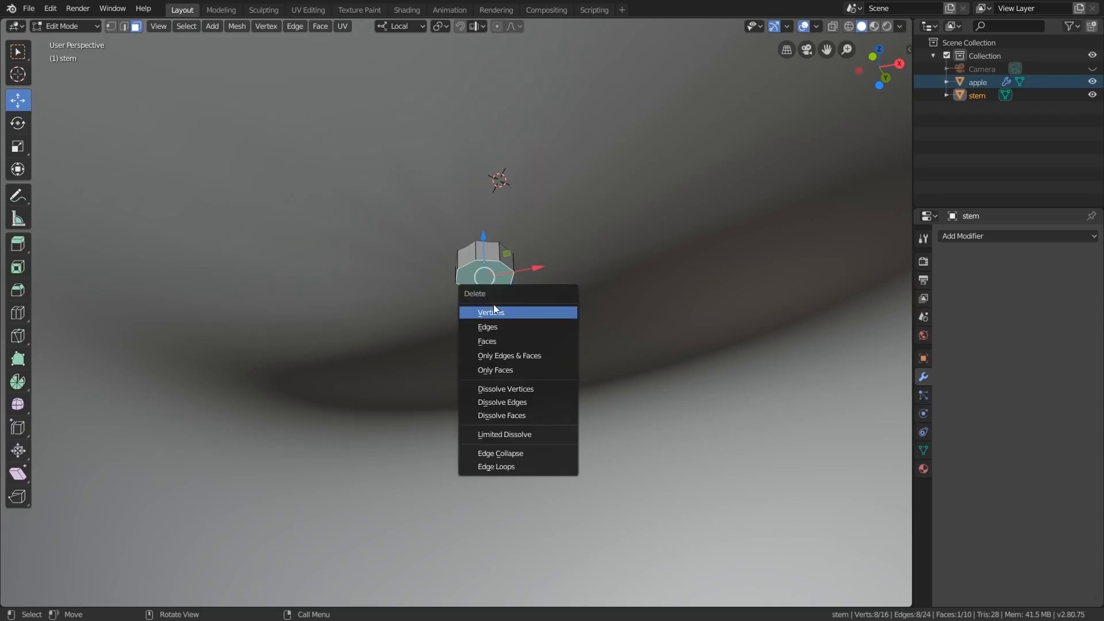
pyautogui.click(505, 342)
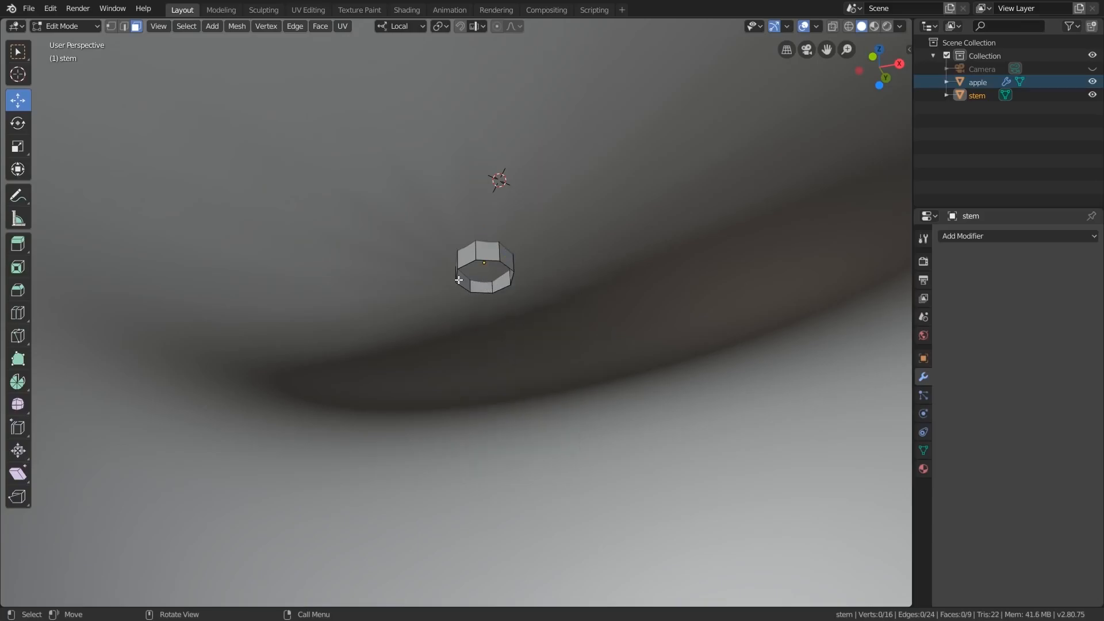
# - Fill the stem's open bottom edge loop with a face and delete that new face again
pyautogui.scroll(-1, 526, 283)
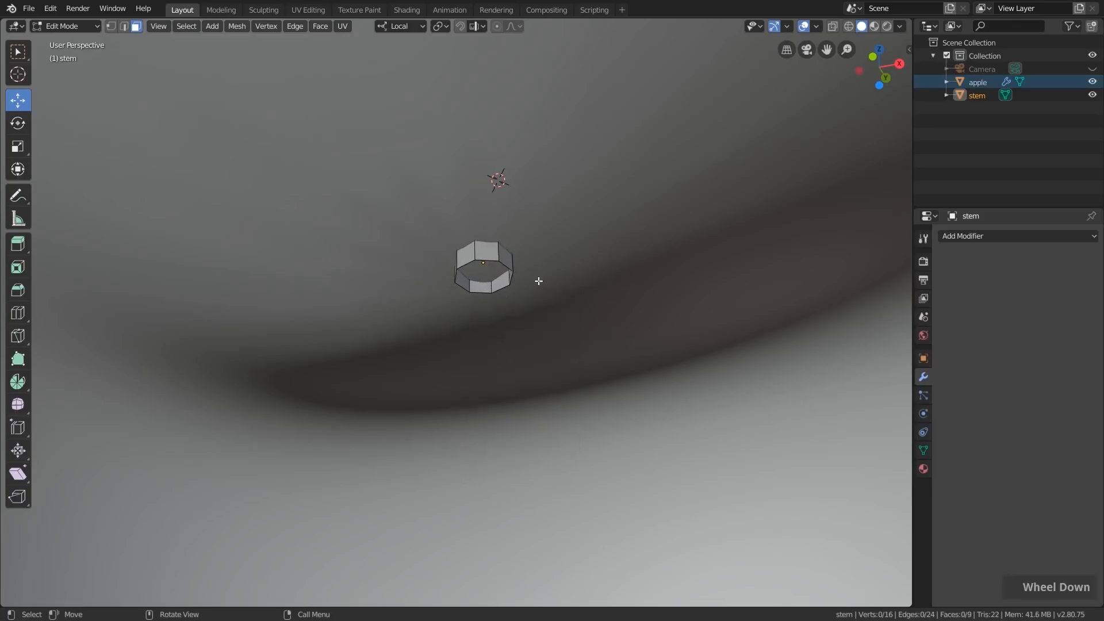
pyautogui.click(110, 27)
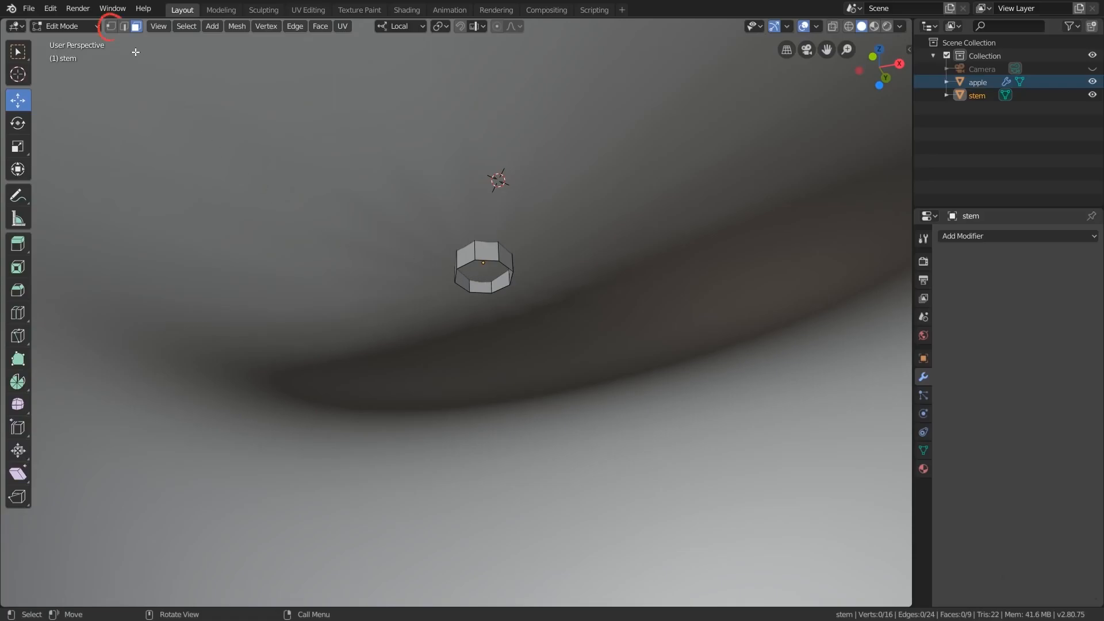
pyautogui.keyDown('alt'); pyautogui.click(498, 262); pyautogui.keyUp('alt')
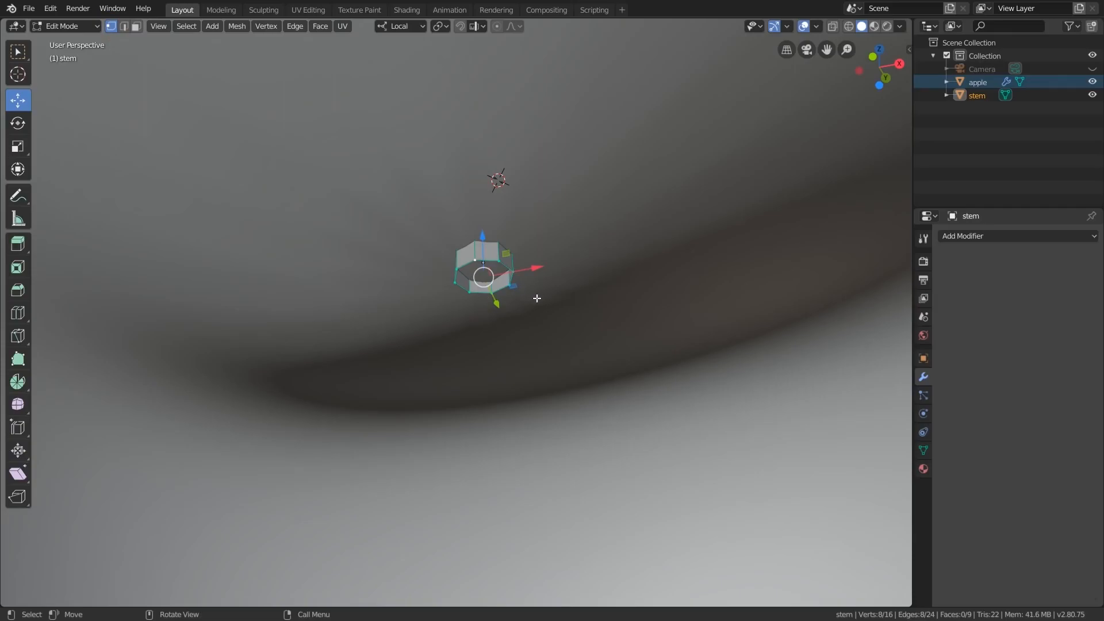
pyautogui.press('f')
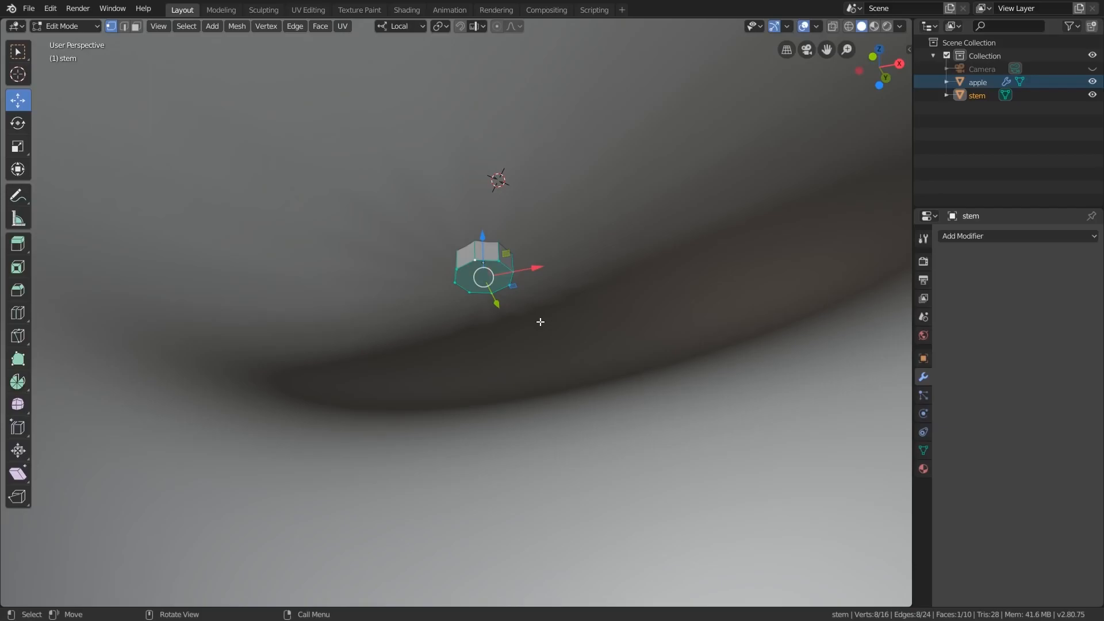
pyautogui.press('x')
pyautogui.click(540, 322)
# - Select the stem's top face and examine the stem inside the apple from the front with X-ray enabled
pyautogui.moveTo(563, 182); pyautogui.dragTo(482, 223, button='middle')
pyautogui.click(136, 26)
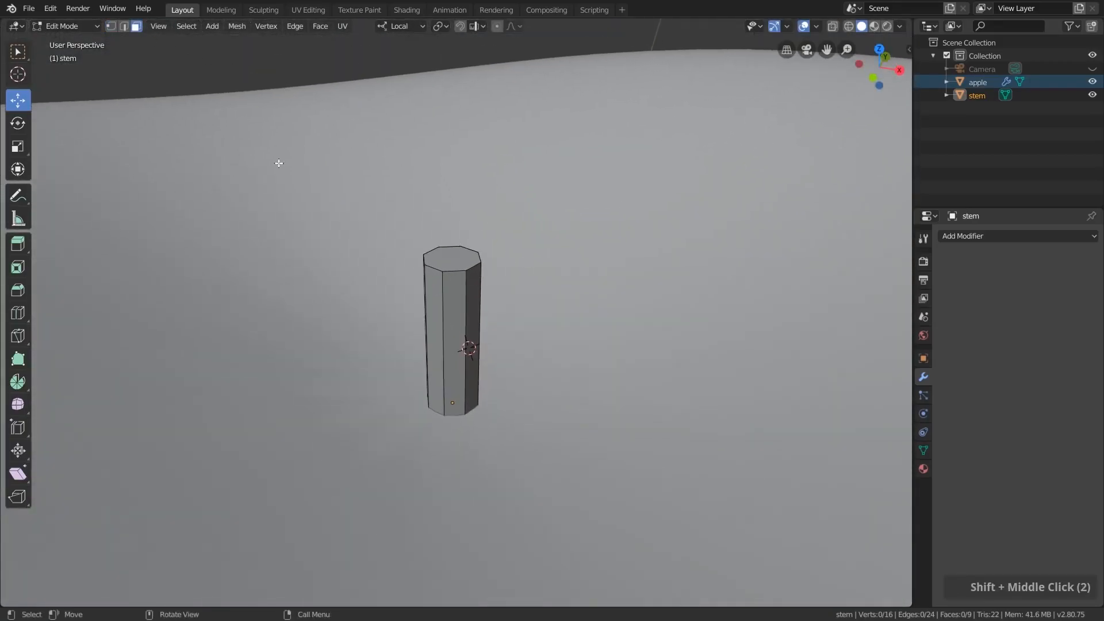
pyautogui.click(458, 263)
pyautogui.scroll(-5, 458, 263)
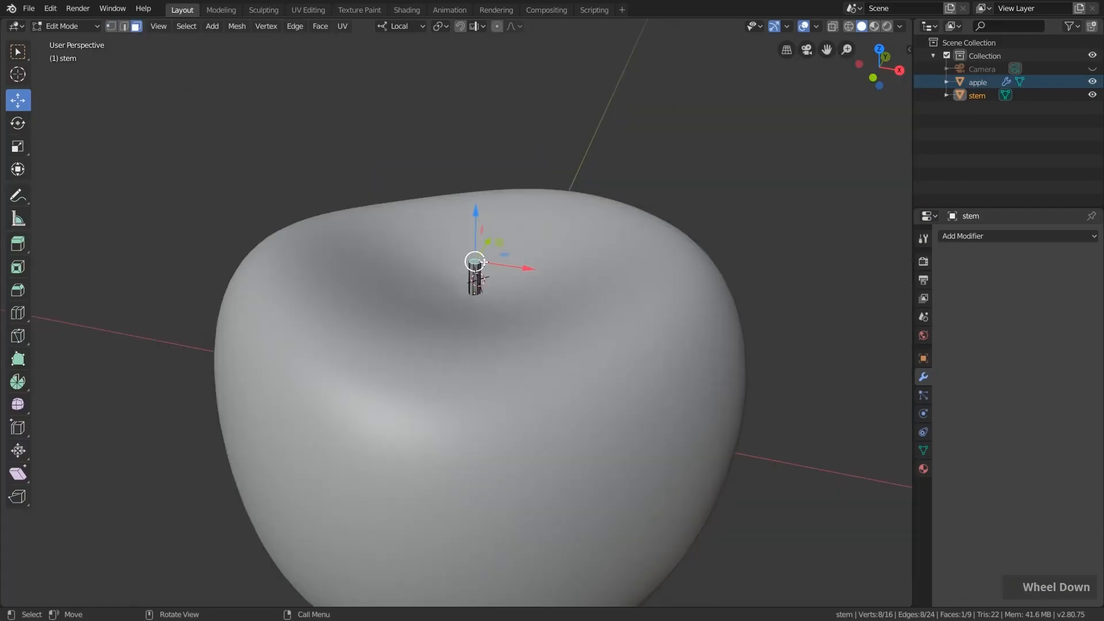
pyautogui.click(872, 78)
pyautogui.scroll(2, 465, 306)
pyautogui.scroll(5, 465, 306)
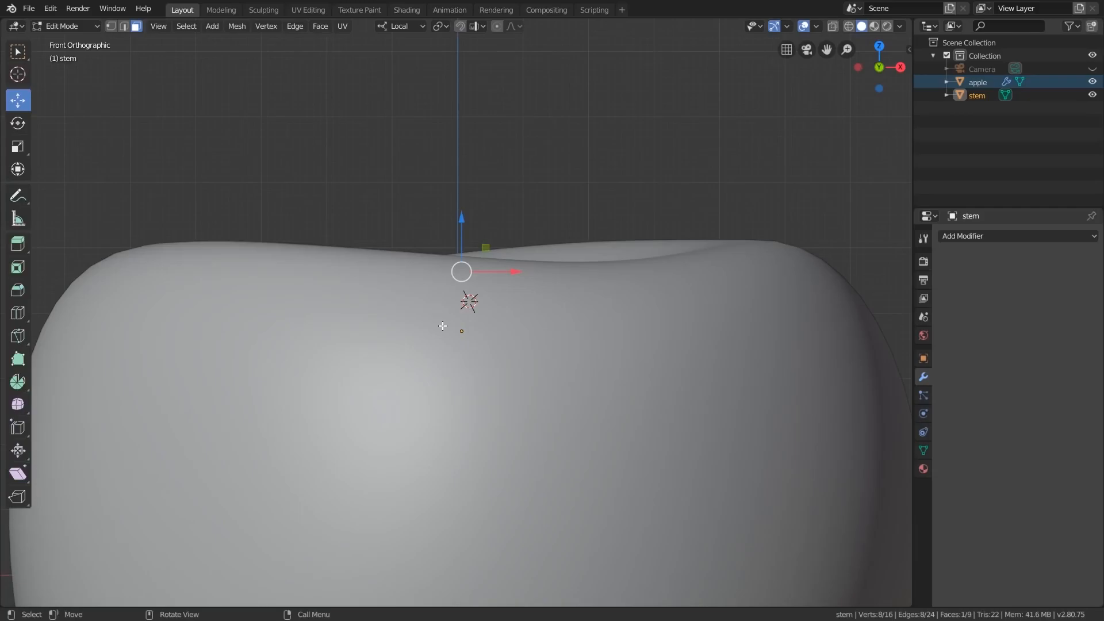
pyautogui.click(832, 27)
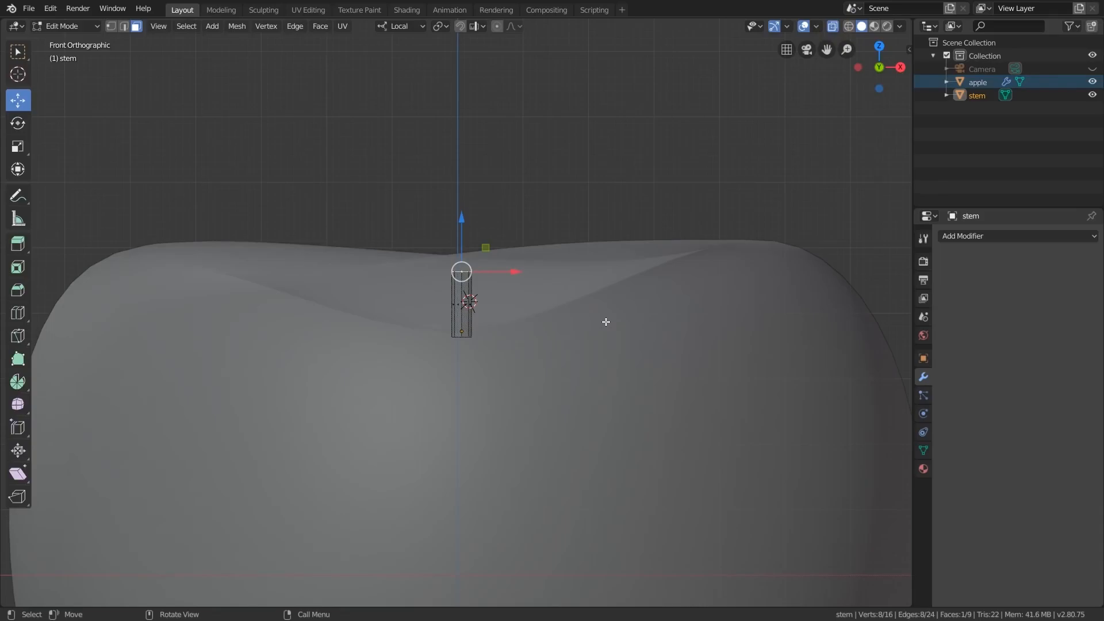
pyautogui.moveTo(458, 295); pyautogui.dragTo(455, 303, button='middle')
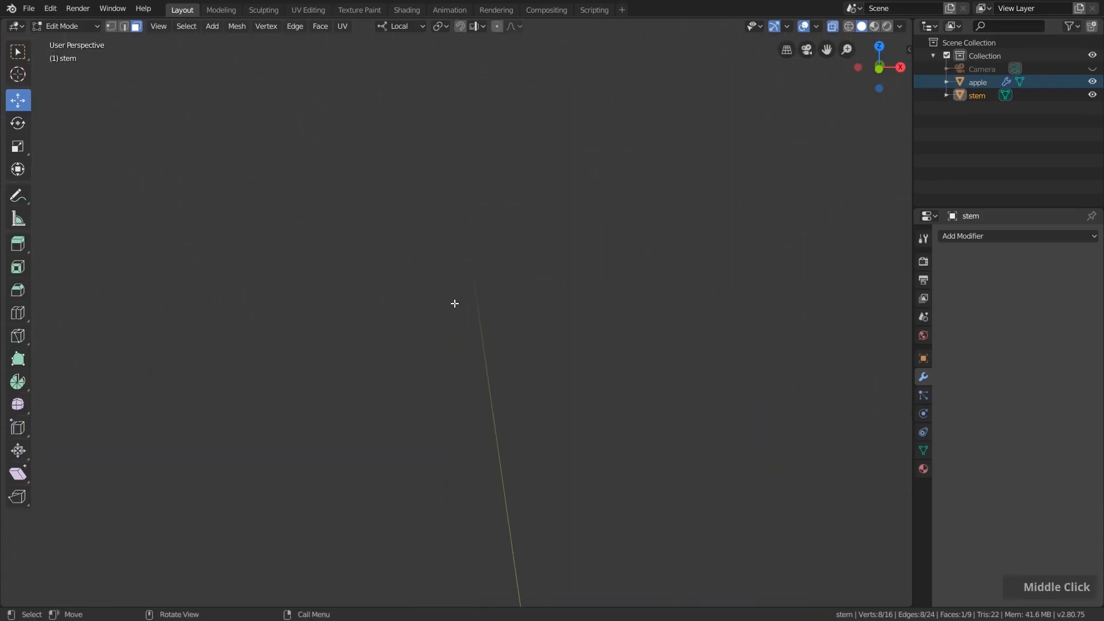
pyautogui.scroll(3, 454, 303)
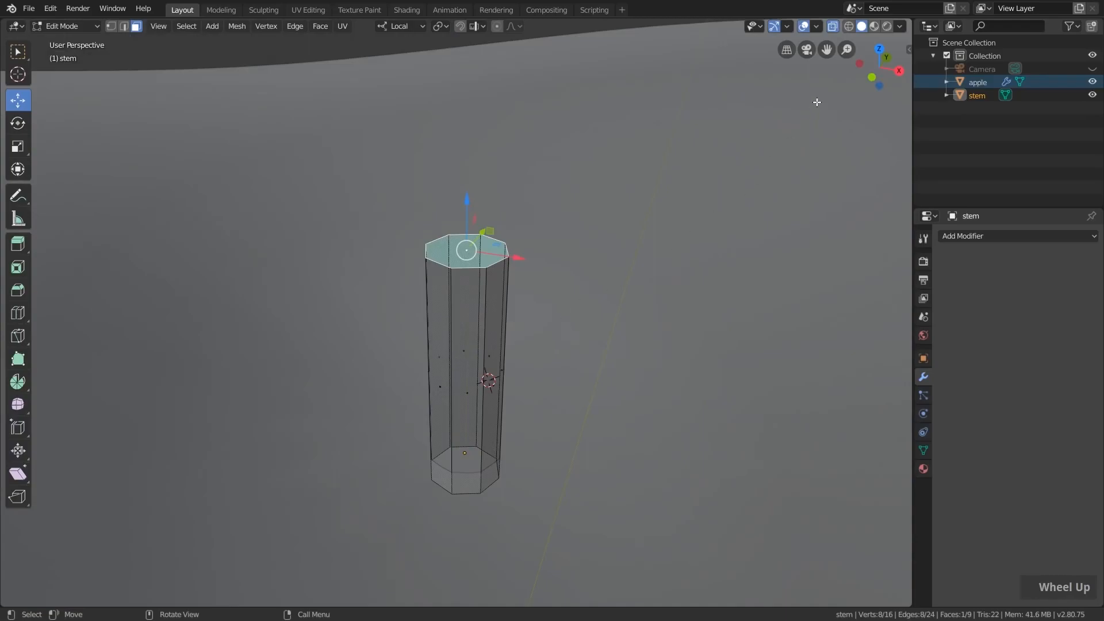
# - Turn off X-ray, switch to vertex selection and deselect the stem's top vertices
pyautogui.click(833, 27)
pyautogui.middleClick(529, 338)
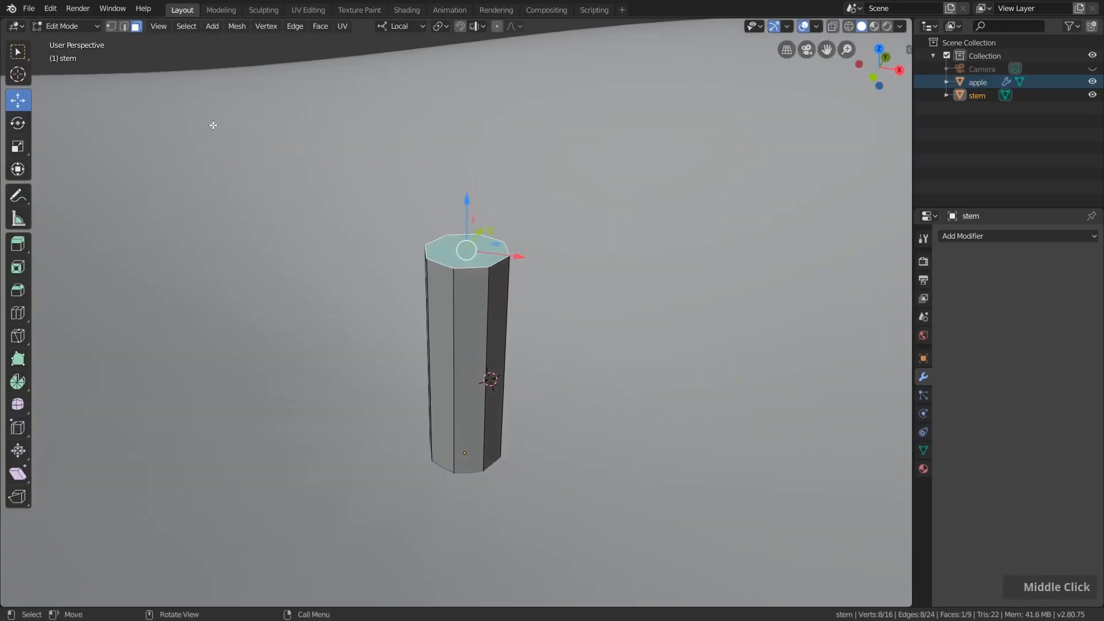
pyautogui.click(111, 26)
pyautogui.moveTo(452, 335); pyautogui.dragTo(475, 342, button='middle')
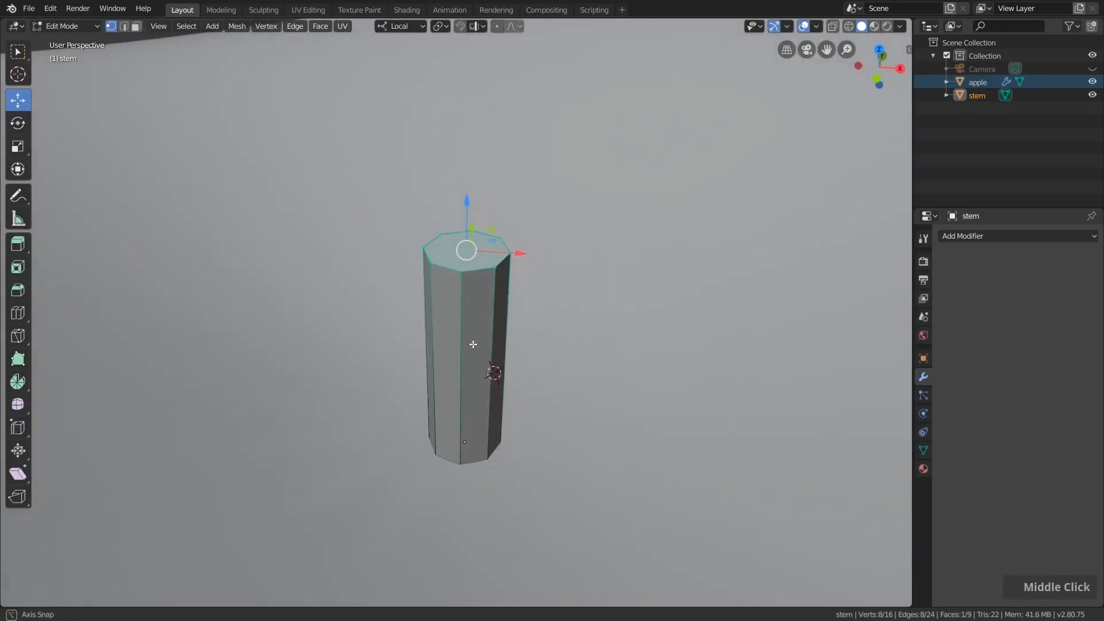
pyautogui.click(473, 415)
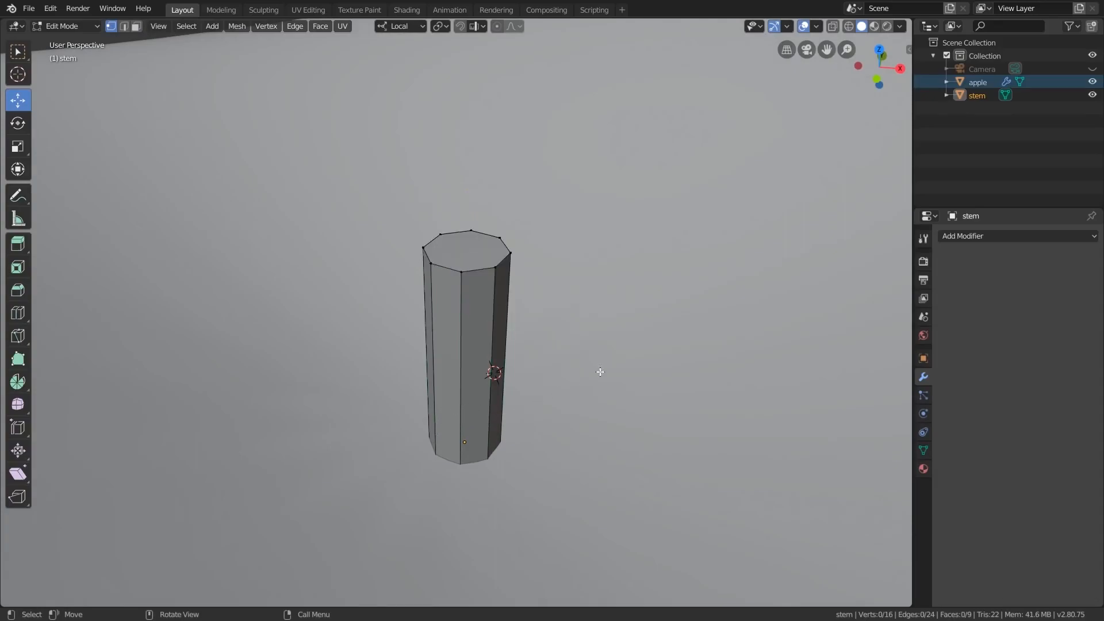
# - Enable X-ray, pick individual vertices on the stem's hidden bottom rim and switch to the front view
pyautogui.click(833, 26)
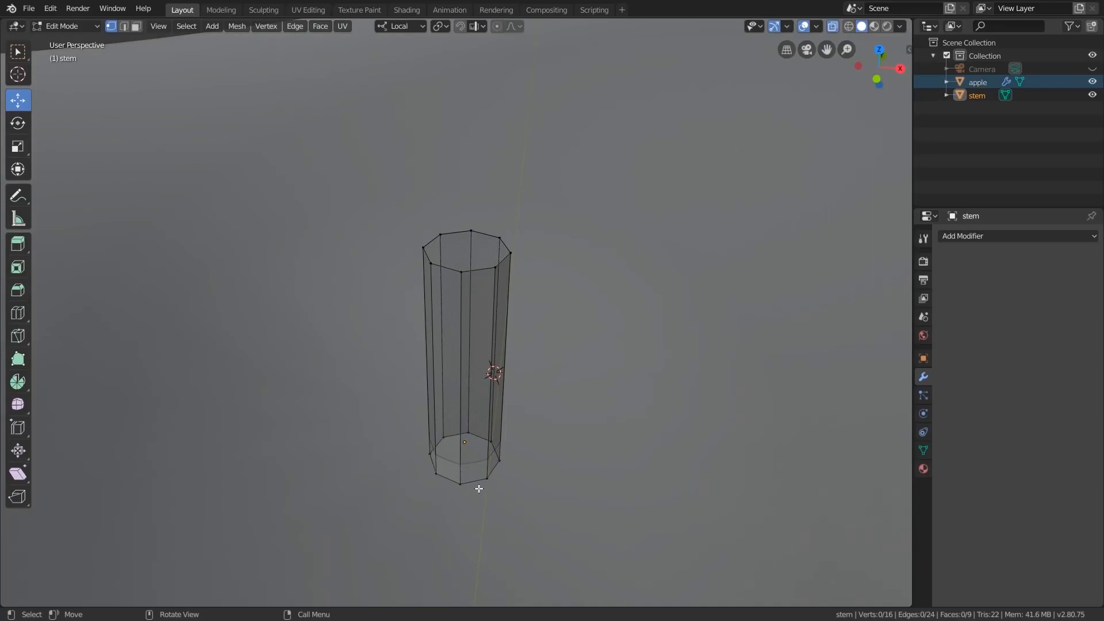
pyautogui.click(468, 433)
pyautogui.click(489, 442)
pyautogui.click(445, 437)
pyautogui.click(467, 430)
pyautogui.scroll(-3, 523, 425)
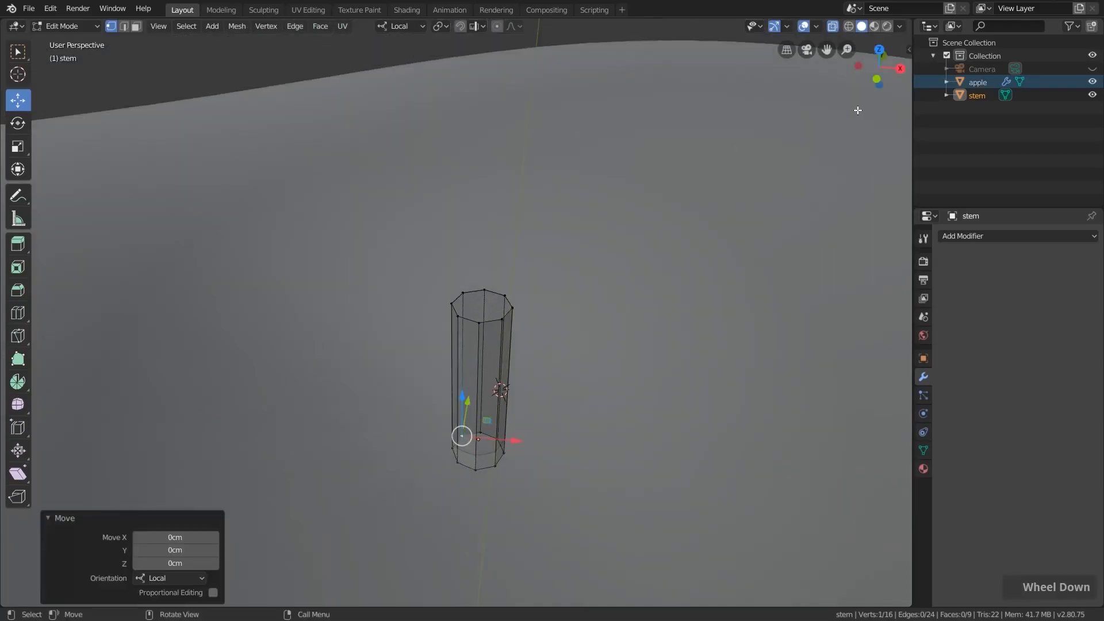
pyautogui.click(874, 80)
pyautogui.scroll(-3, 632, 311)
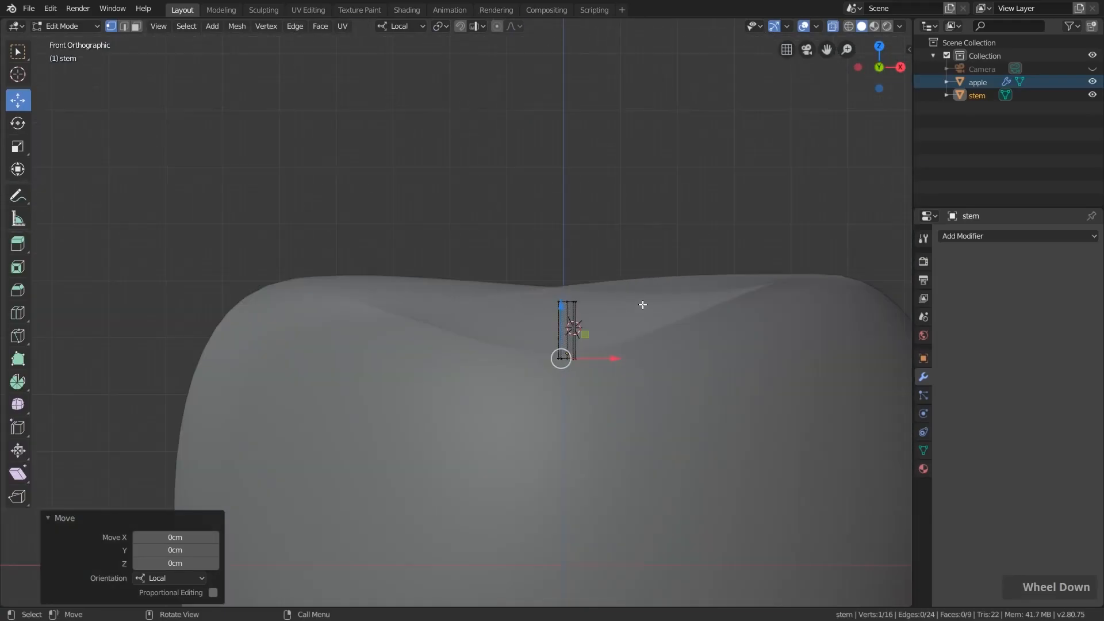
# - Select the stem's top face in face selection mode and extrude it upward by about 2.56 cm with Extrude Region
pyautogui.click(135, 26)
pyautogui.scroll(3, 591, 321)
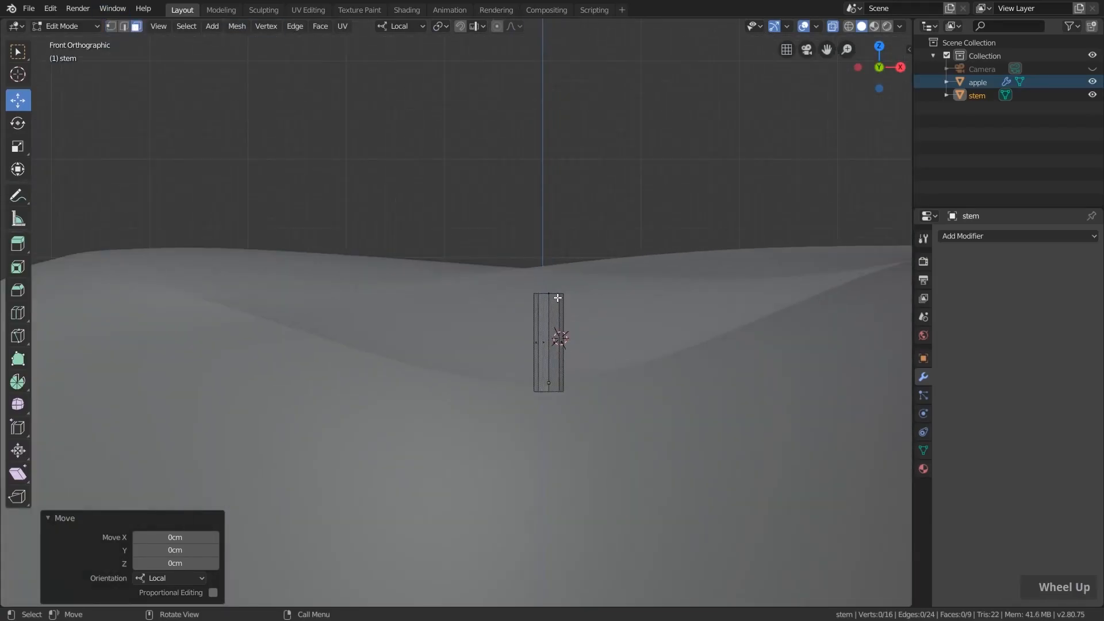
pyautogui.click(551, 292)
pyautogui.scroll(-2, 581, 328)
pyautogui.keyDown('shift'); pyautogui.moveTo(609, 322); pyautogui.dragTo(543, 372, button='middle'); pyautogui.keyUp('shift')
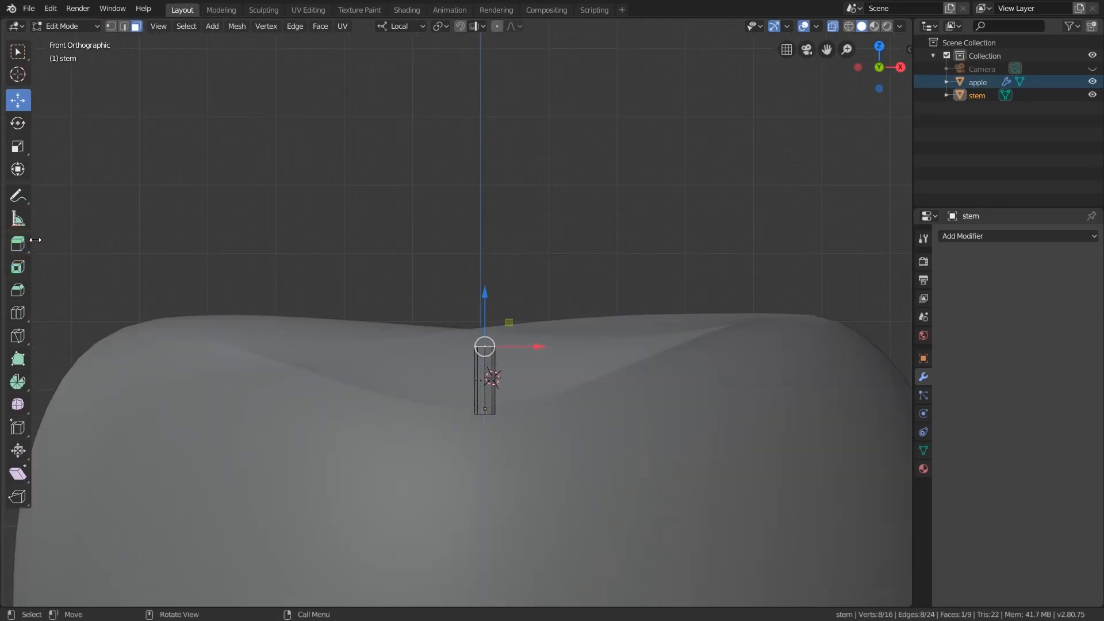
pyautogui.moveTo(35, 239); pyautogui.dragTo(115, 239)
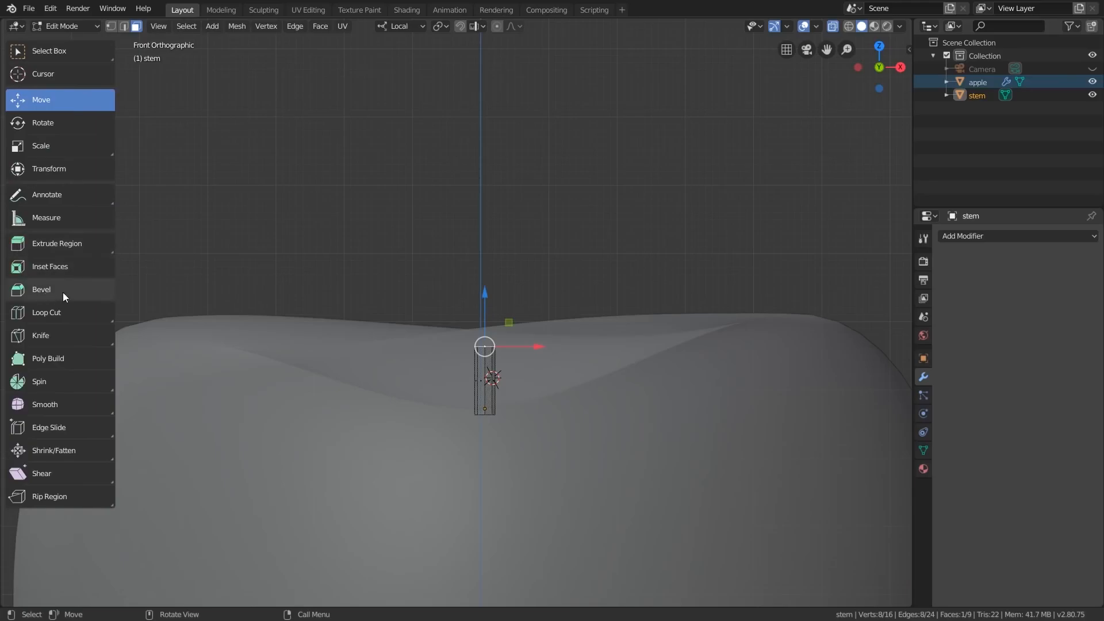
pyautogui.click(47, 243)
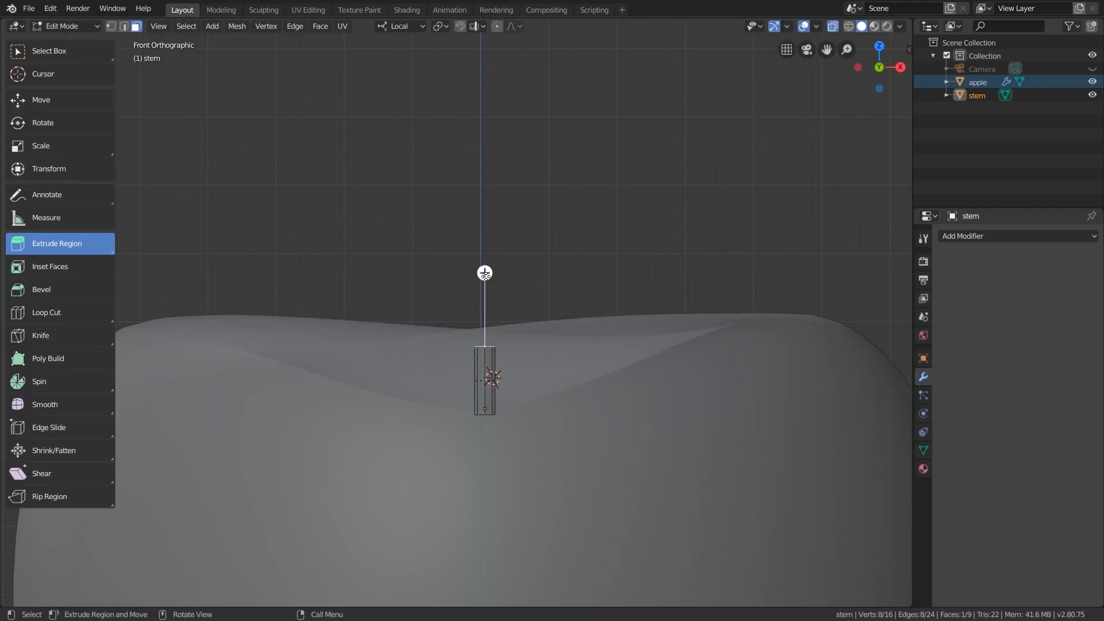
pyautogui.moveTo(484, 273); pyautogui.dragTo(498, 102)
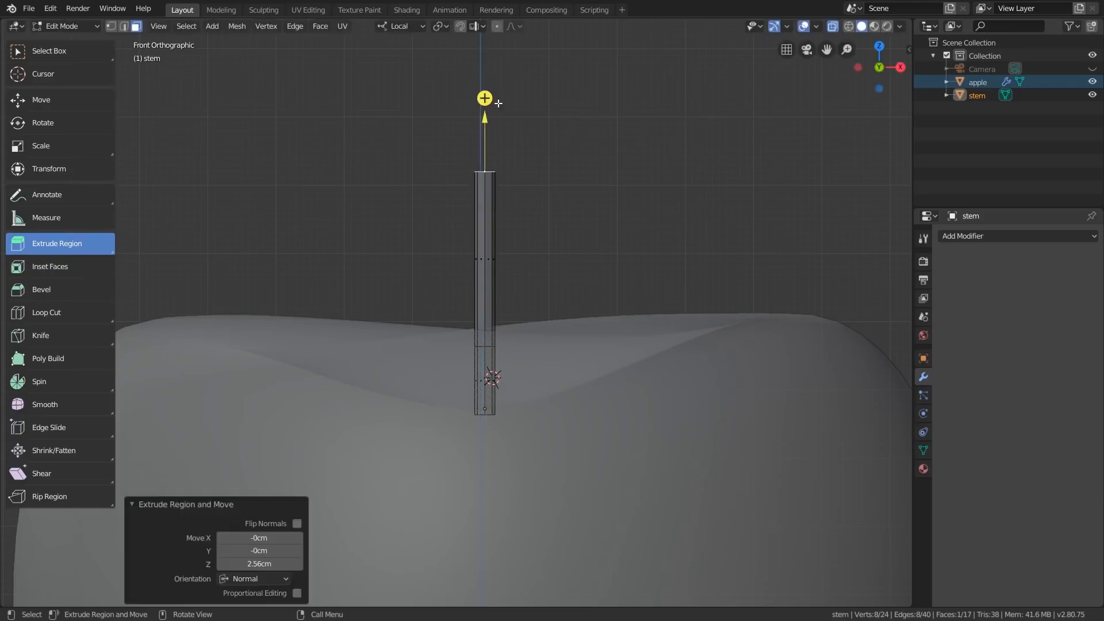
# - Scale the extruded top face of the stem up by a factor of about 1.29
pyautogui.scroll(2, 558, 264)
pyautogui.click(58, 146)
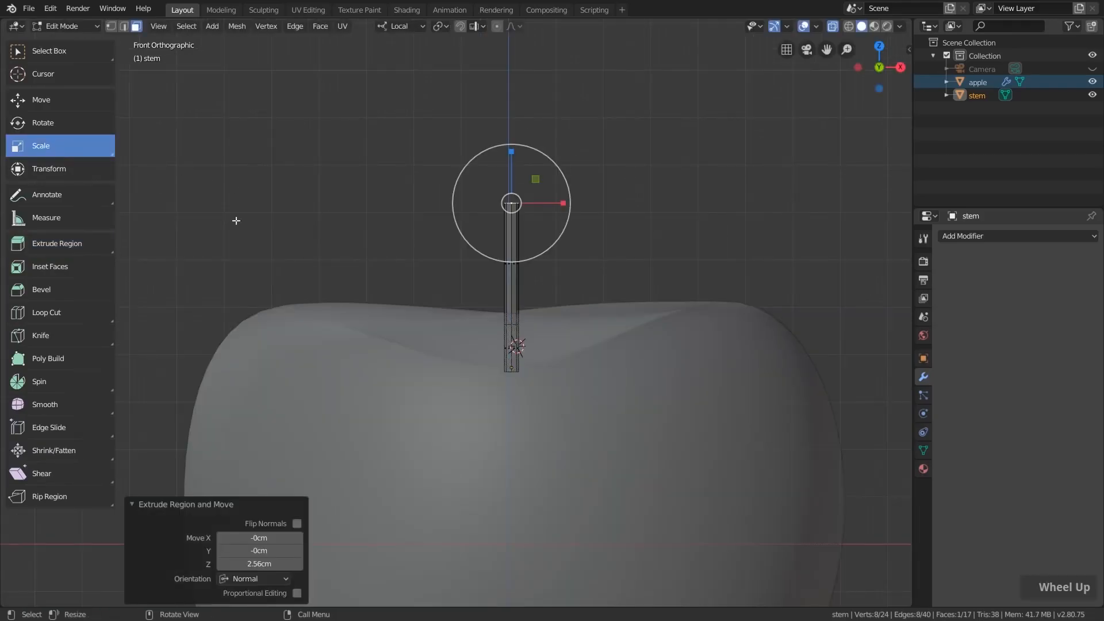
pyautogui.scroll(1, 555, 261)
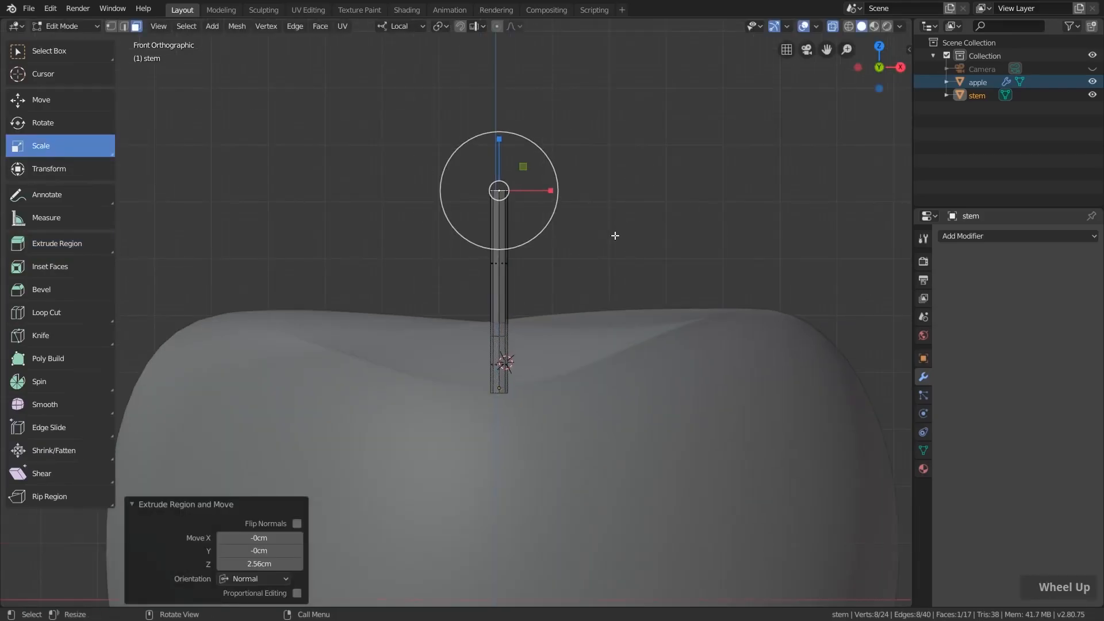
pyautogui.click(46, 99)
pyautogui.click(43, 123)
pyautogui.click(43, 149)
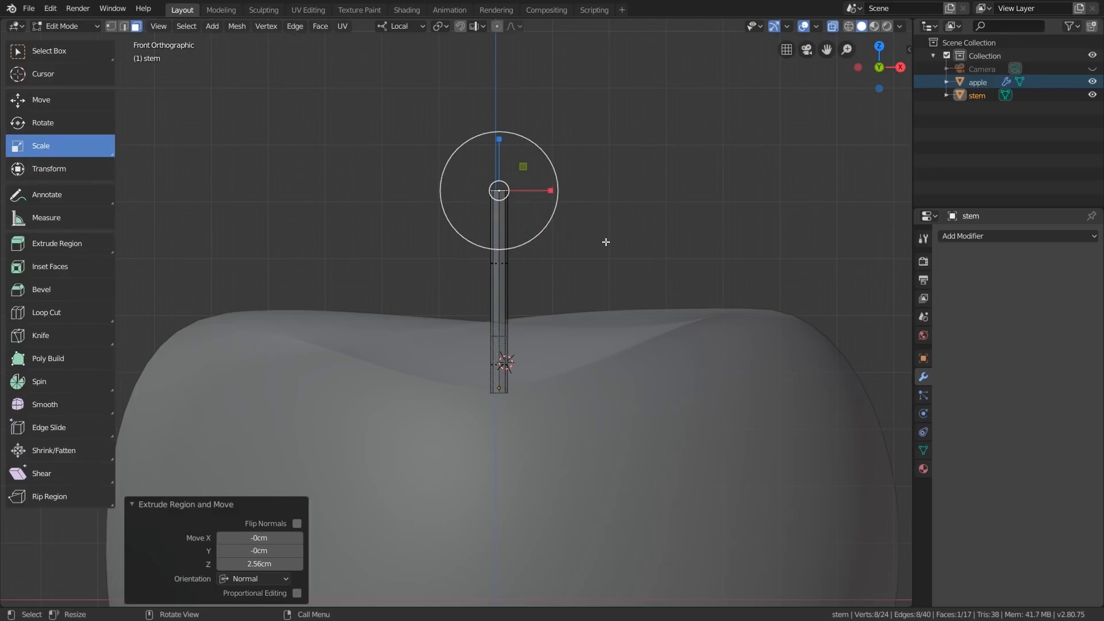
pyautogui.click(60, 55)
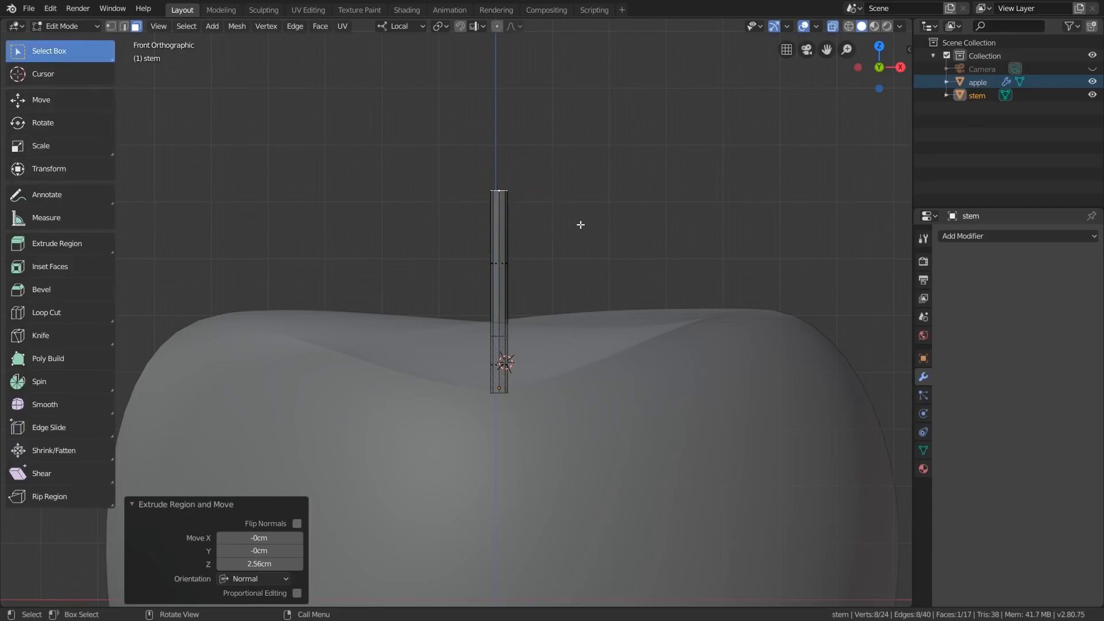
pyautogui.press('s')
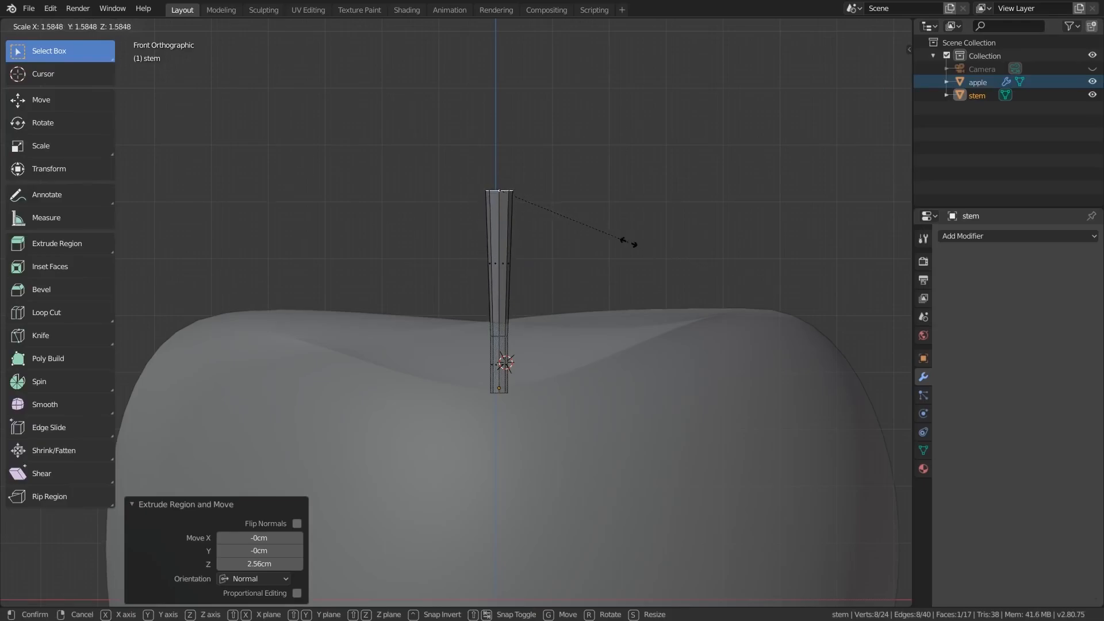
pyautogui.click(605, 232)
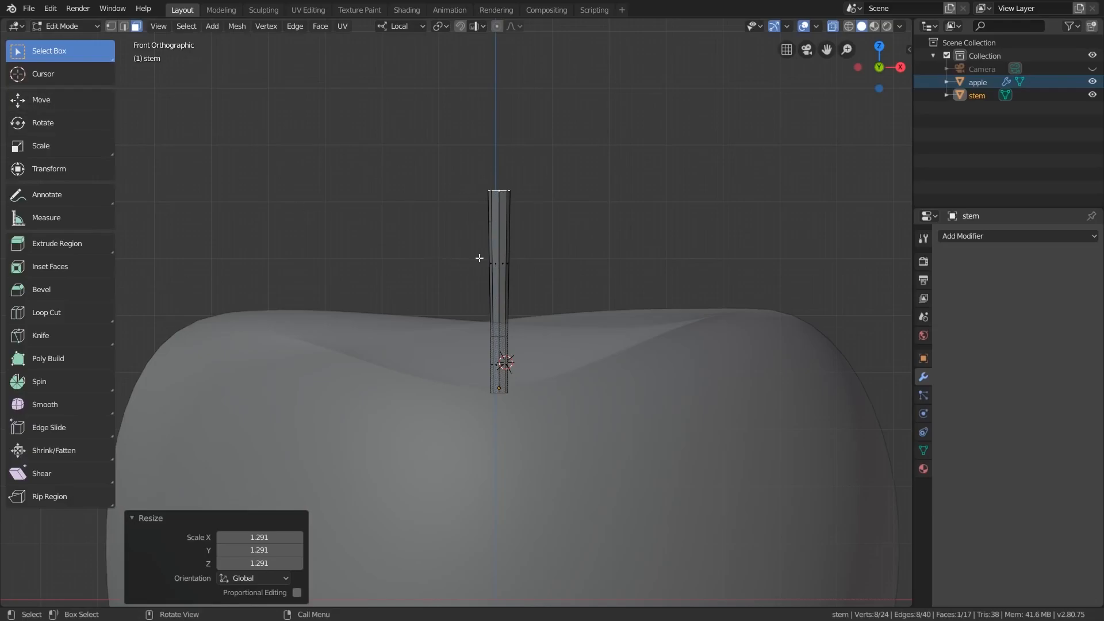
# - Move the stem's top face about 1.1 cm along X and rotate it about 38° in the front view
pyautogui.press('g')
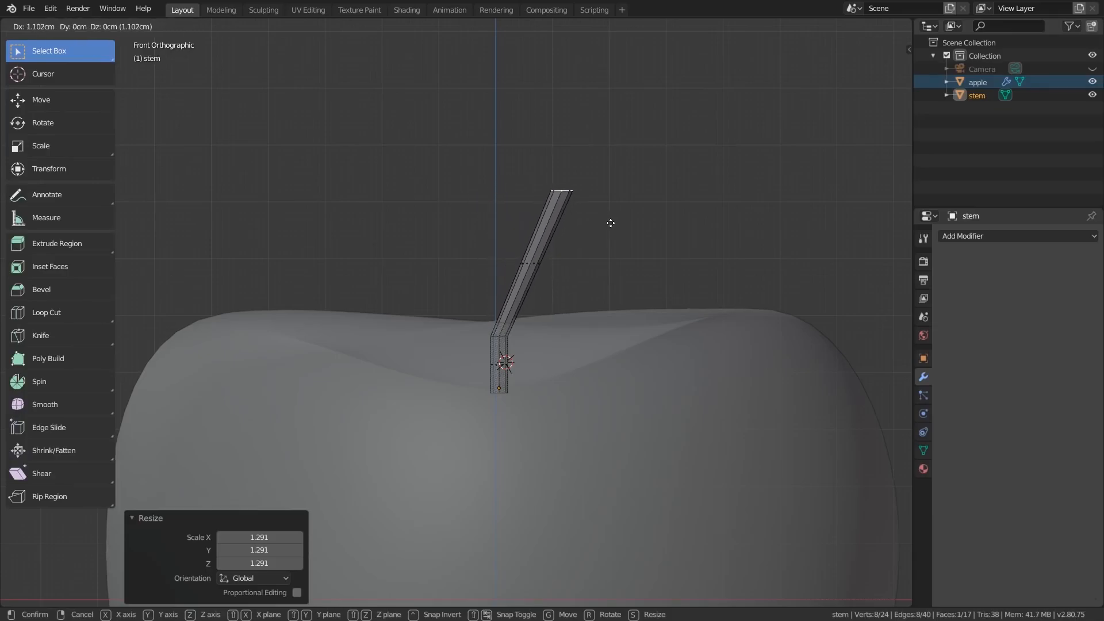
pyautogui.click(611, 223)
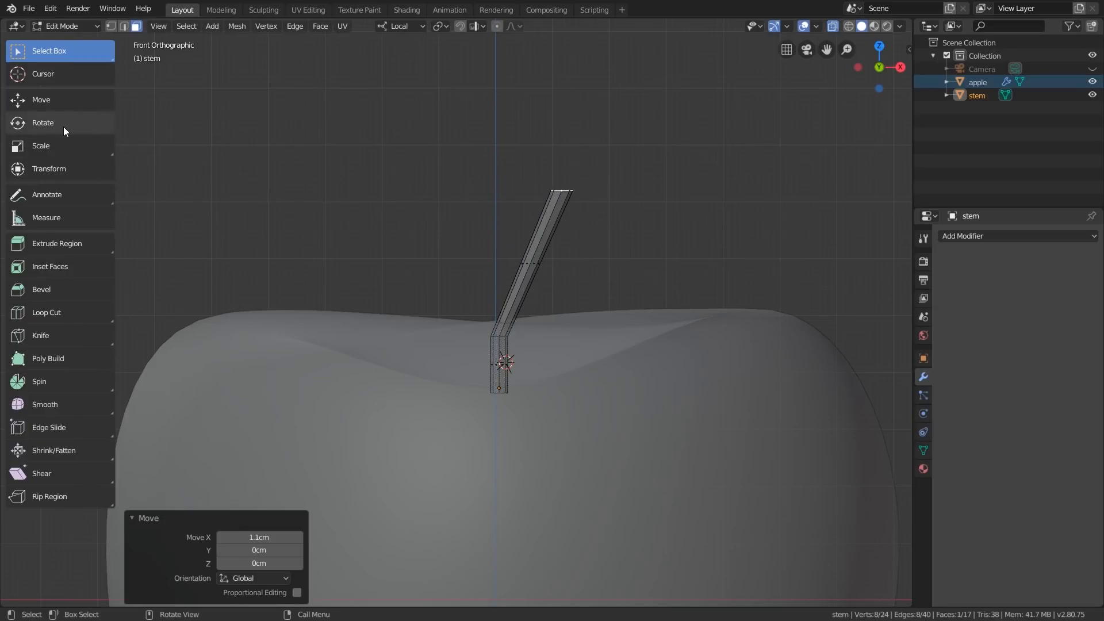
pyautogui.press('r')
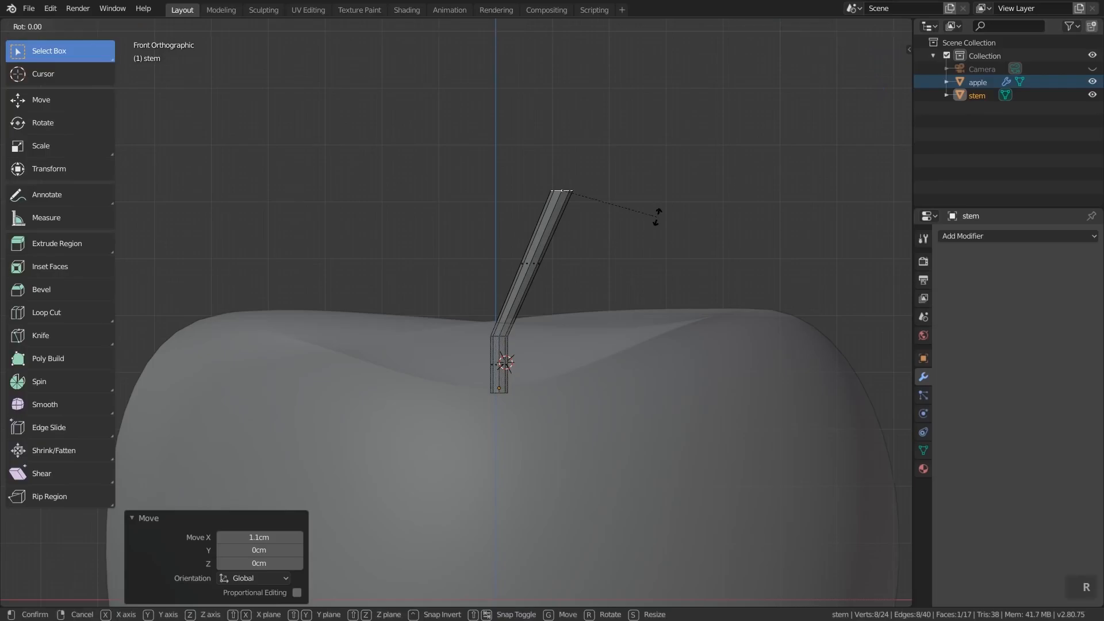
pyautogui.click(623, 240)
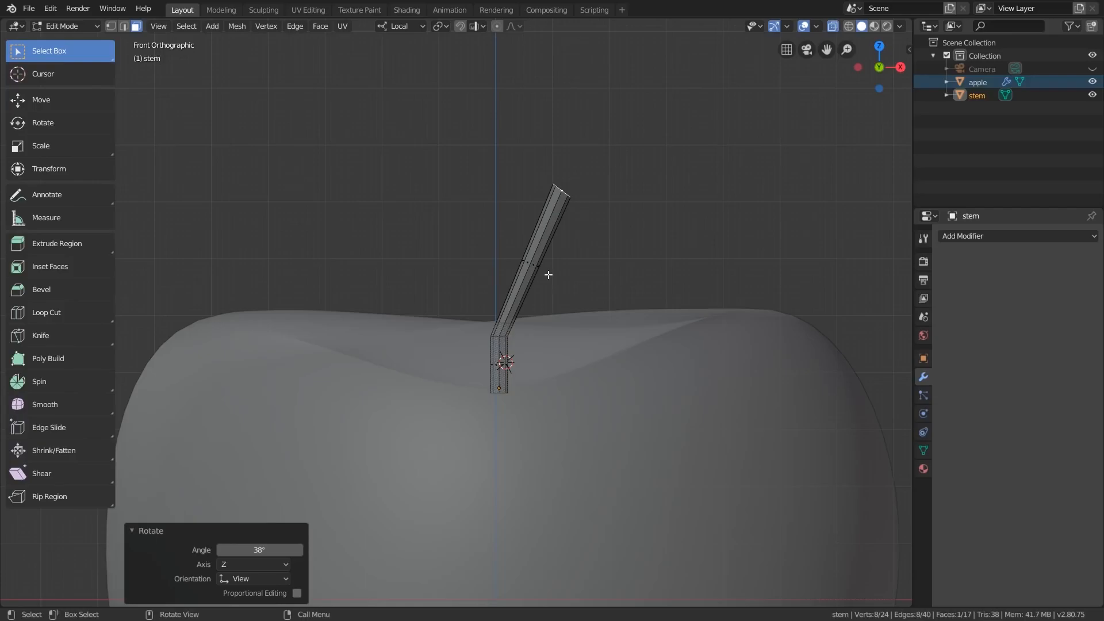
# - Add a loop cut with 2 cuts around the slanted upper section of the stem
pyautogui.click(51, 312)
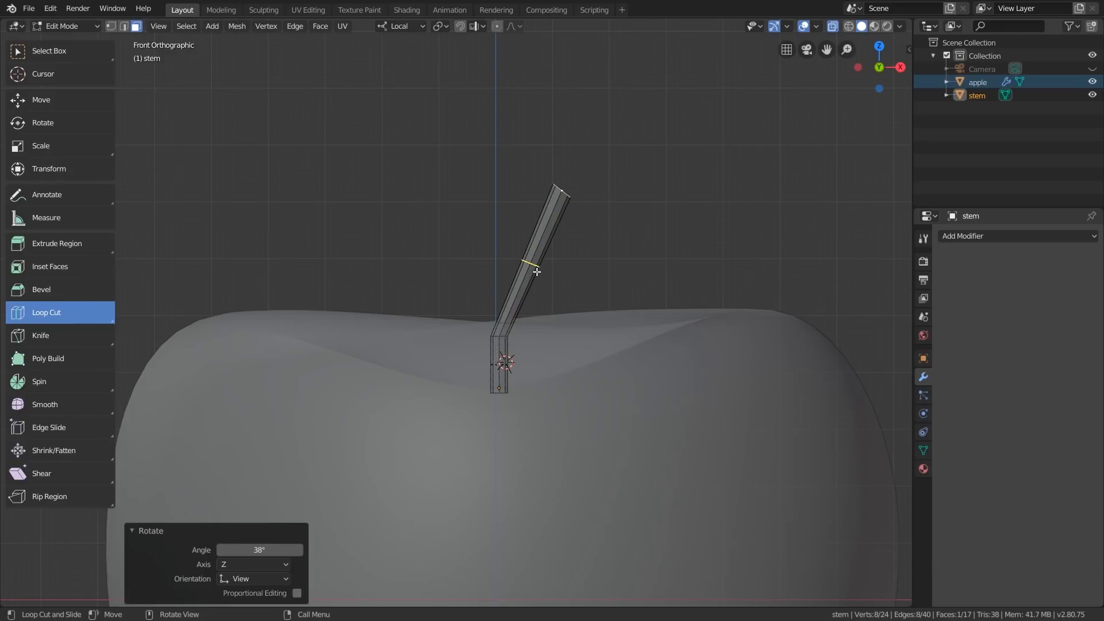
pyautogui.moveTo(592, 261); pyautogui.dragTo(561, 291, button='middle')
pyautogui.scroll(2, 552, 264)
pyautogui.scroll(1, 552, 264)
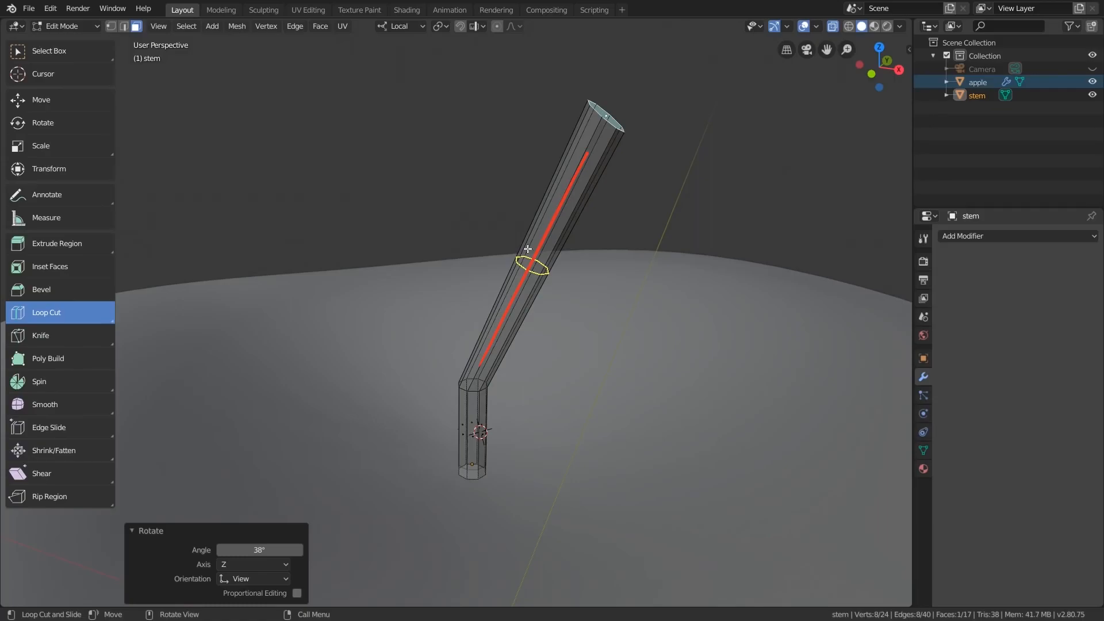
pyautogui.click(539, 278)
pyautogui.moveTo(539, 279); pyautogui.dragTo(528, 250, button='middle')
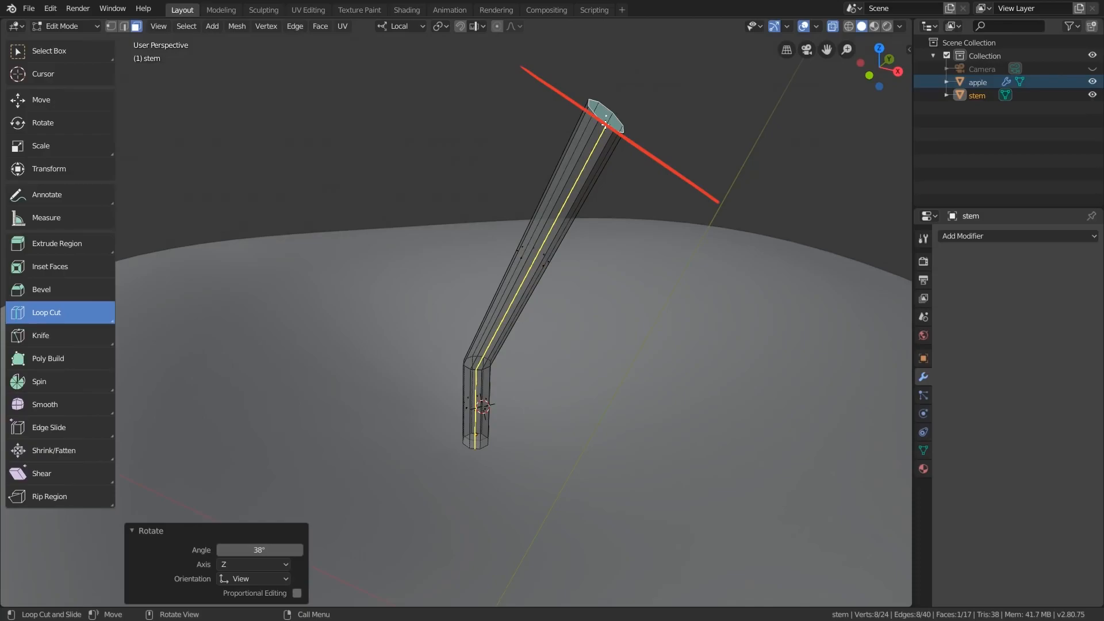
pyautogui.click(526, 258)
pyautogui.scroll(3, 481, 403)
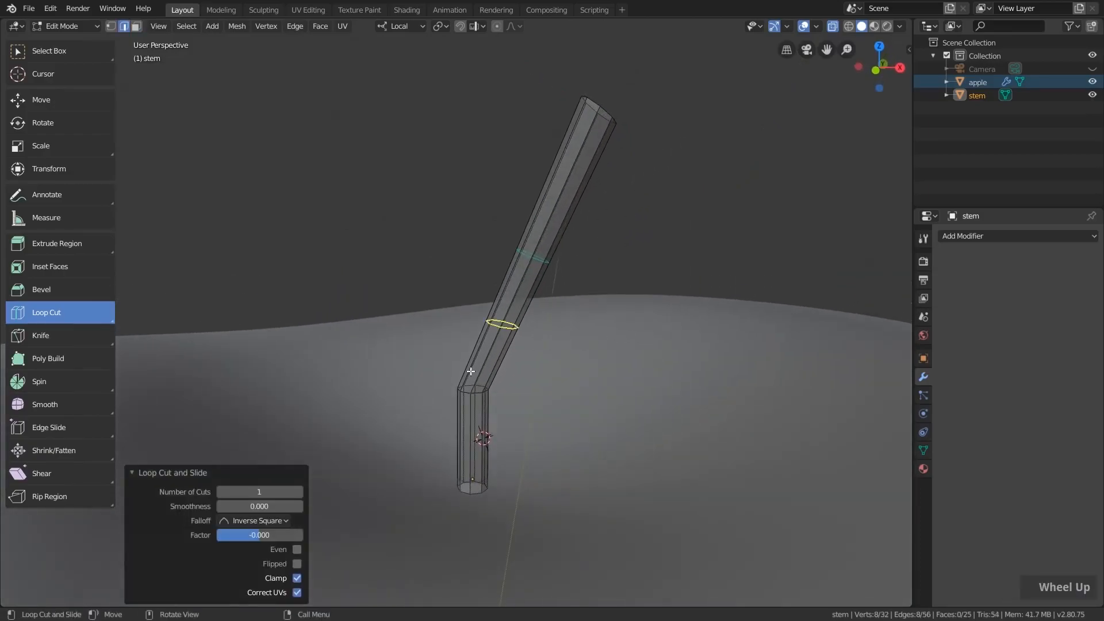
pyautogui.click(299, 492)
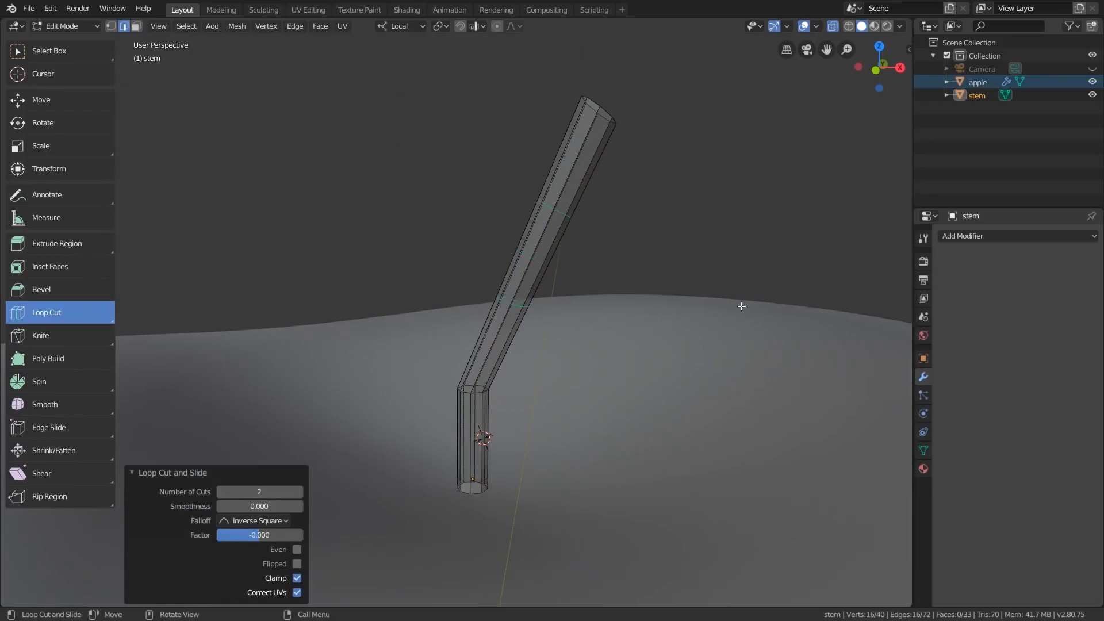
# - Move the two new edge loops about 0.2 cm towards negative X and slightly up in the front view, curving the stem
pyautogui.click(874, 72)
pyautogui.scroll(-3, 636, 254)
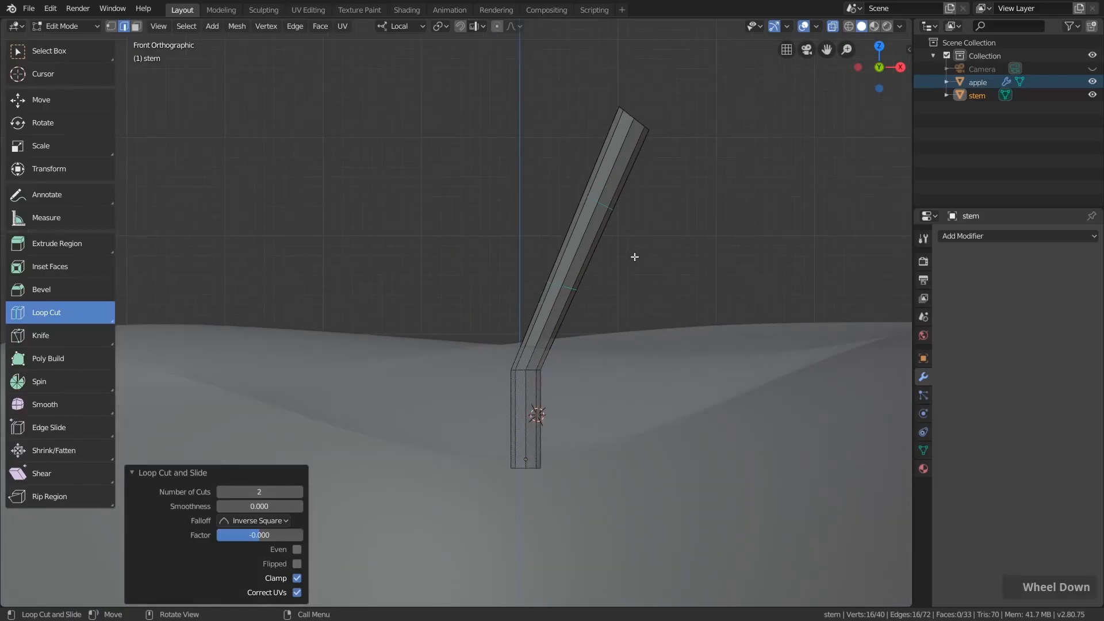
pyautogui.press('g')
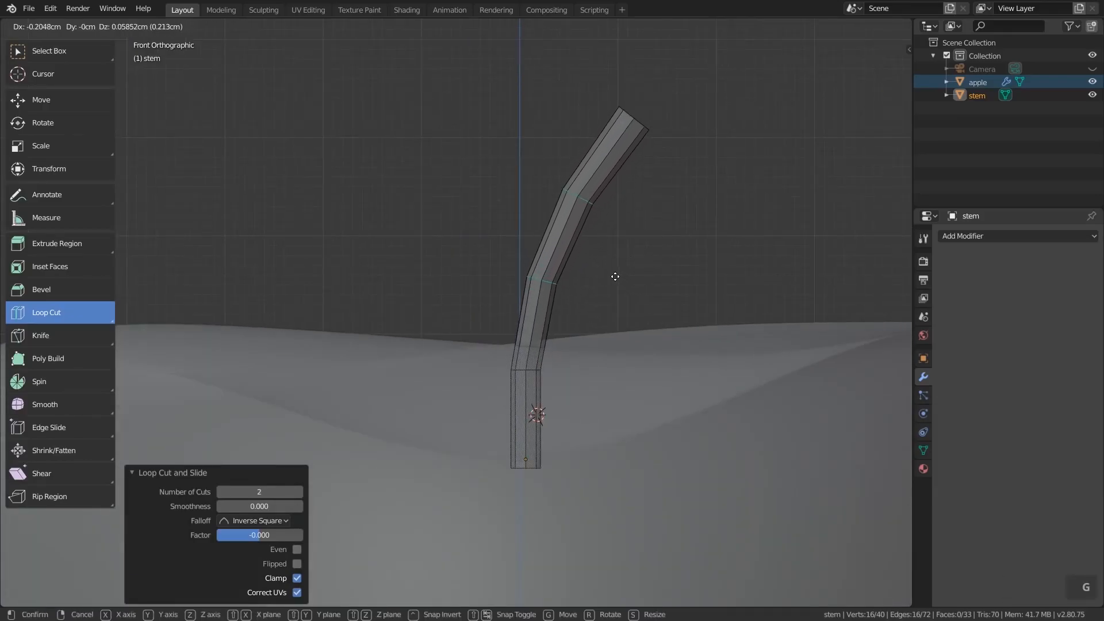
pyautogui.click(612, 275)
# - Return to Object Mode, turn off X-ray and shade the stem smooth
pyautogui.moveTo(613, 275); pyautogui.dragTo(616, 270, button='middle')
pyautogui.scroll(-3, 616, 270)
pyautogui.press('Tab')
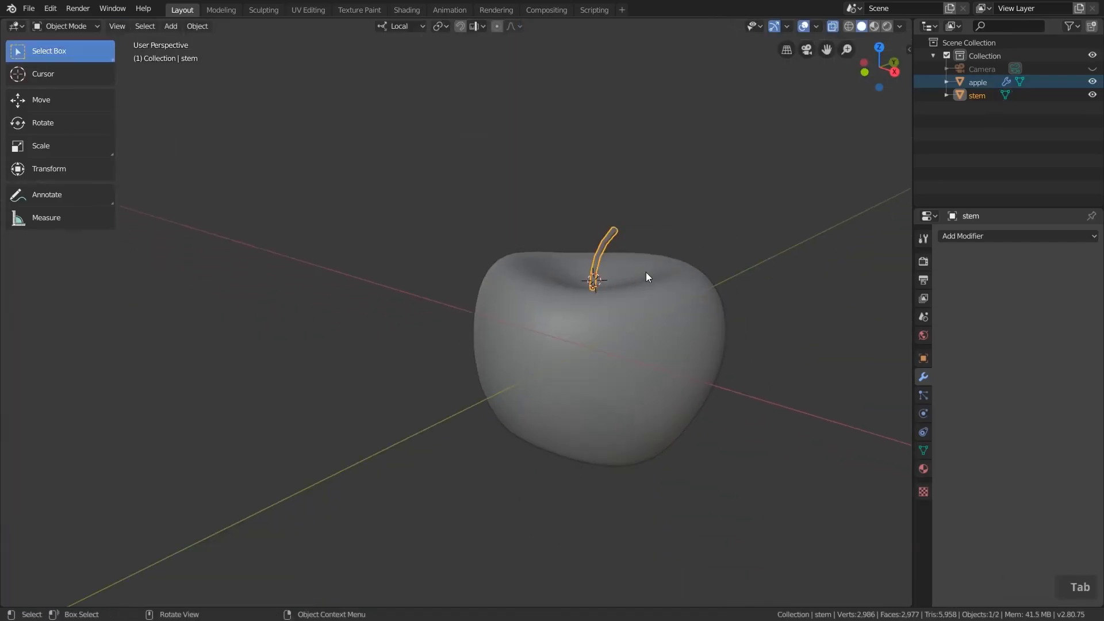
pyautogui.click(832, 26)
pyautogui.moveTo(628, 290); pyautogui.dragTo(605, 223, button='middle')
pyautogui.scroll(5, 605, 220)
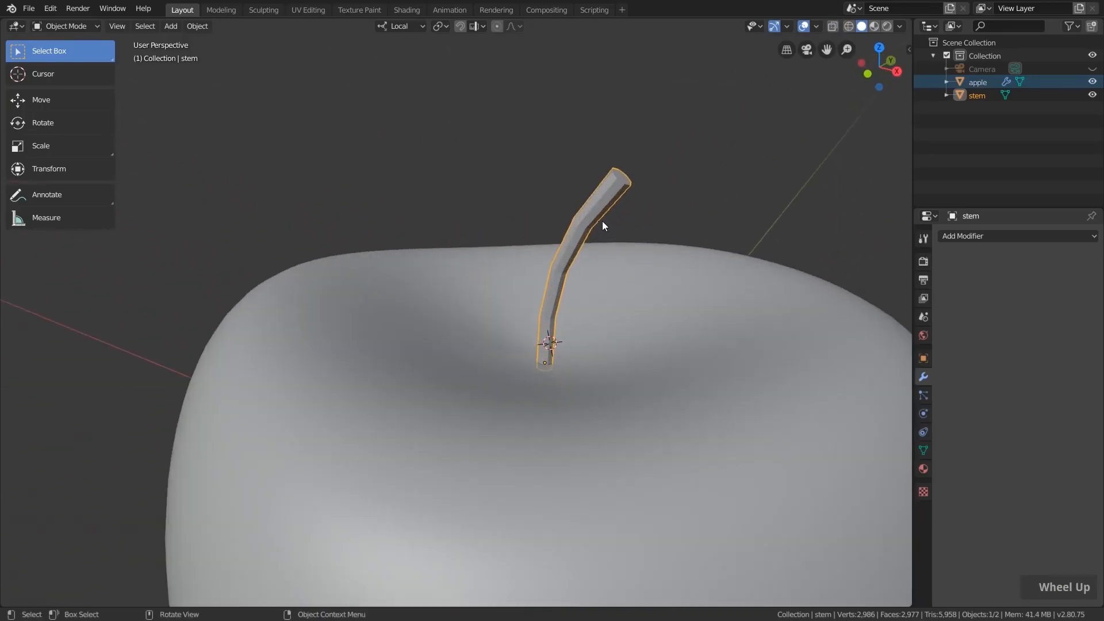
pyautogui.rightClick(602, 194)
pyautogui.click(593, 192)
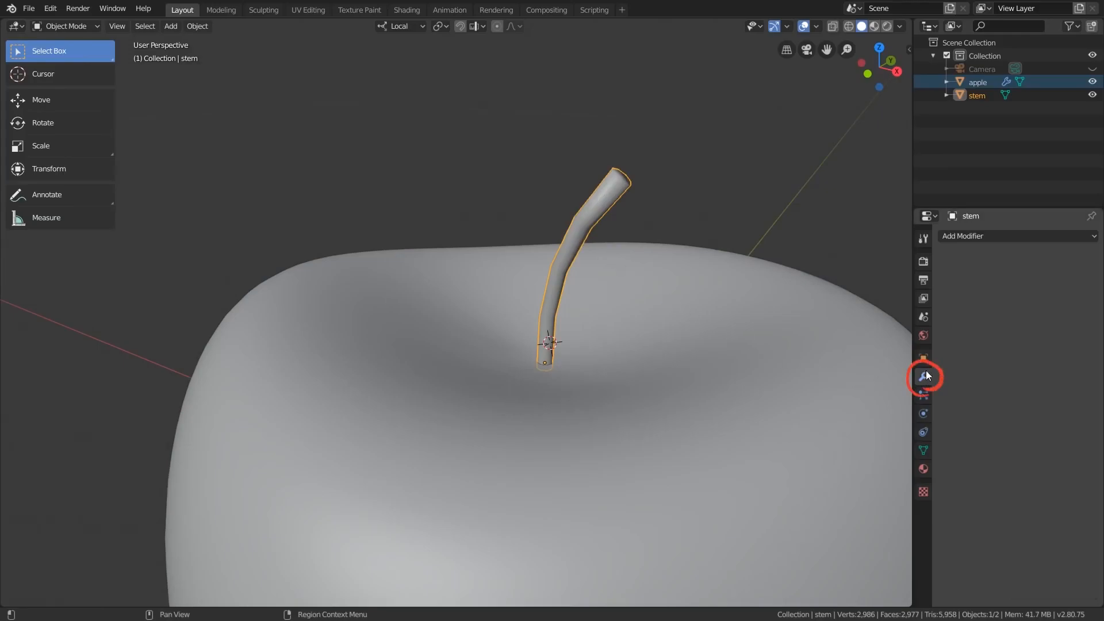
# - Add a Subdivision Surface modifier to the stem and set its viewport subdivisions to 2
pyautogui.click(986, 236)
pyautogui.click(854, 452)
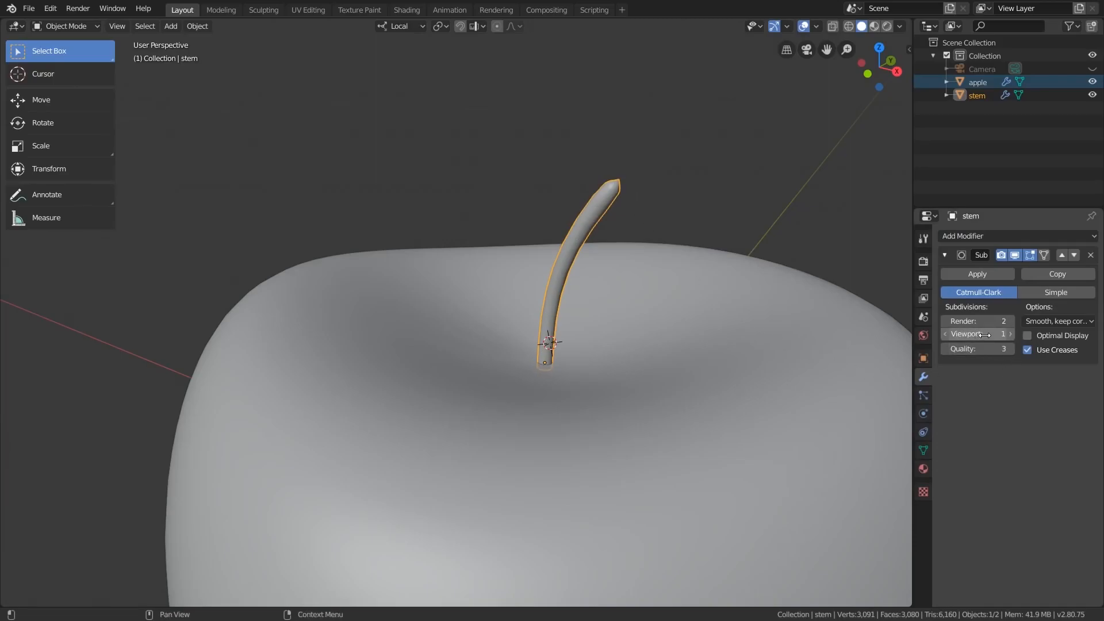
pyautogui.click(1009, 334)
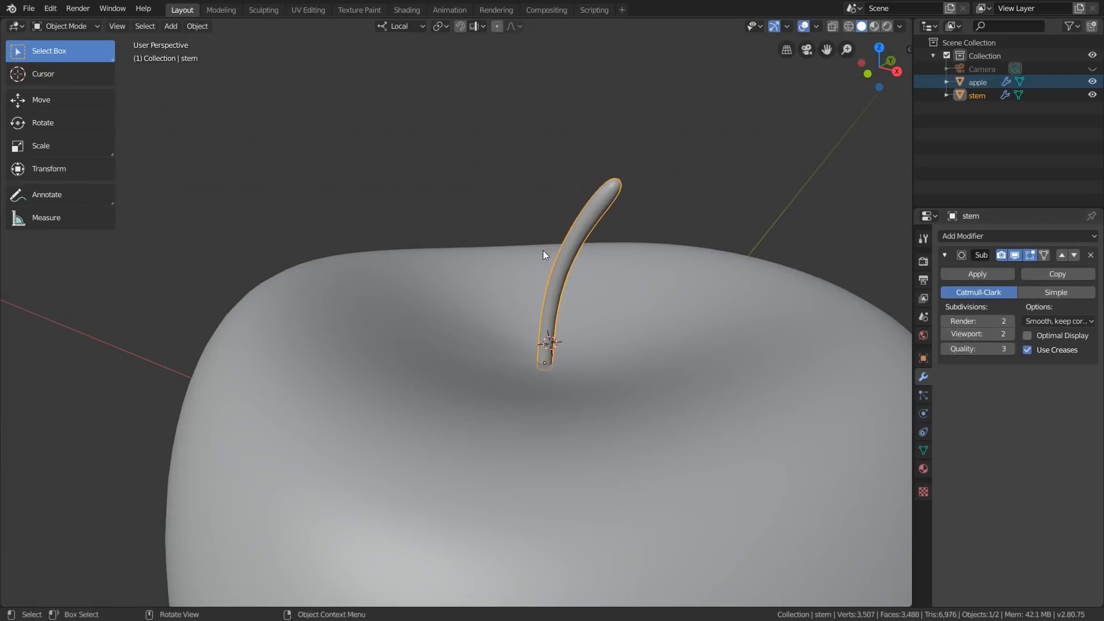
# - Enter Edit Mode and add a single loop cut around the stem's uppermost segment
pyautogui.scroll(4, 602, 202)
pyautogui.moveTo(602, 202); pyautogui.dragTo(617, 208, button='middle')
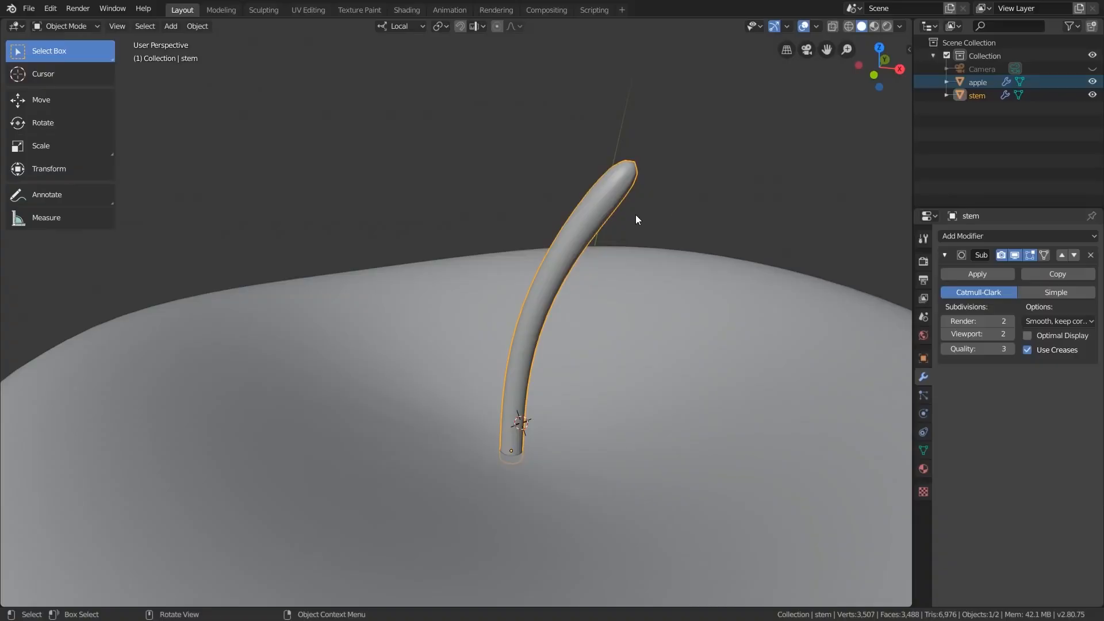
pyautogui.press('Tab')
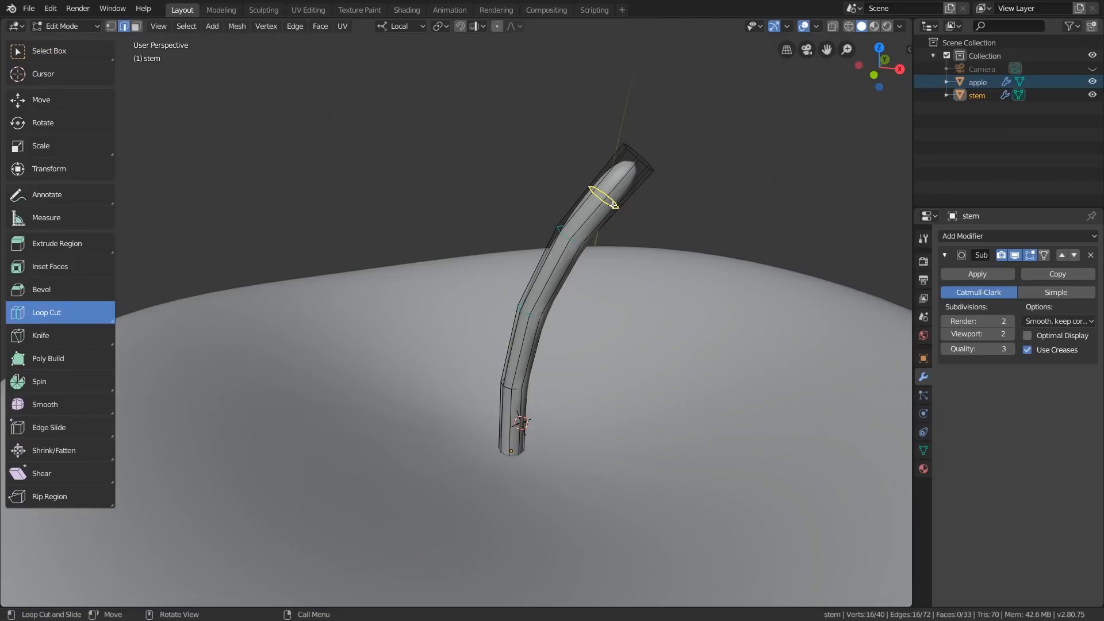
pyautogui.click(614, 205)
pyautogui.click(49, 56)
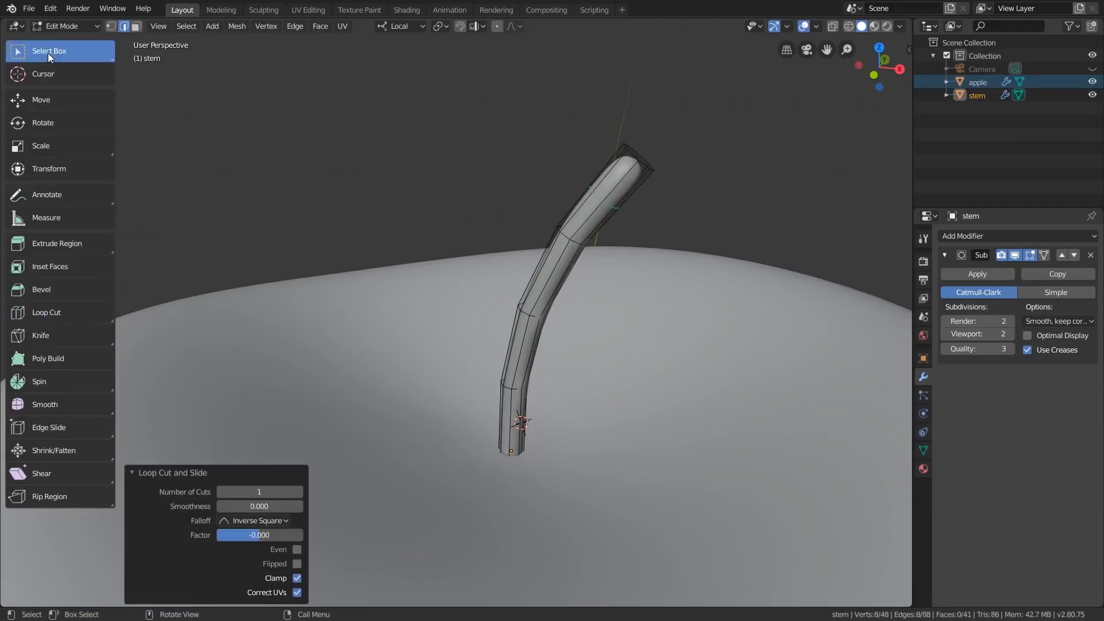
# - Edge-slide the new loop up close to the stem's tip, with a factor of about -0.948, to sharpen the end
pyautogui.moveTo(569, 232); pyautogui.dragTo(623, 257, button='middle')
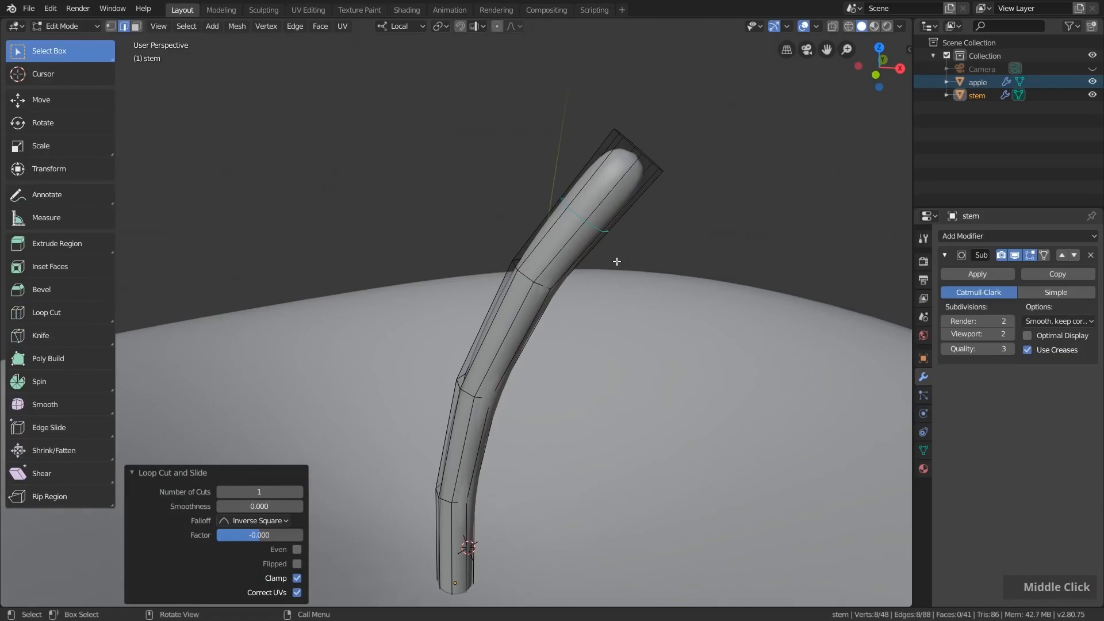
pyautogui.press('g')
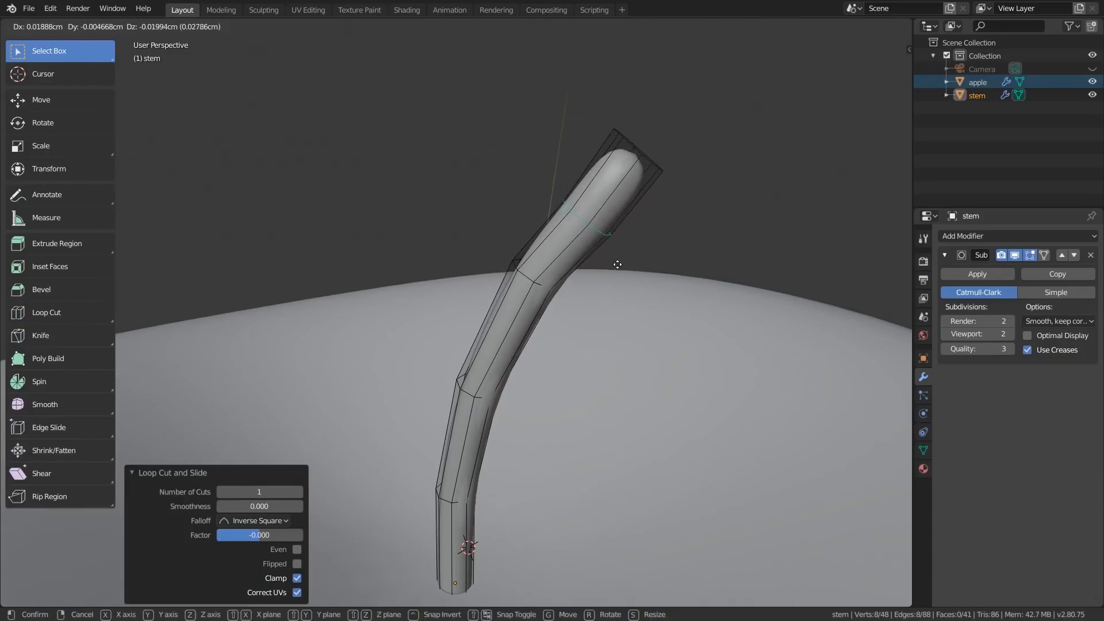
pyautogui.press('g')
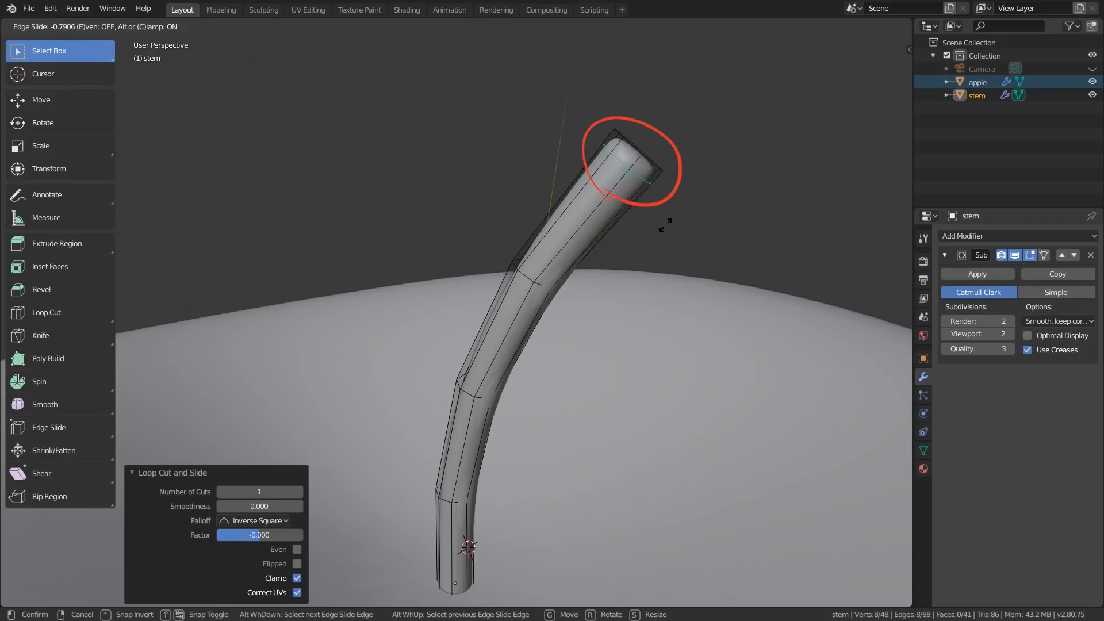
pyautogui.click(673, 215)
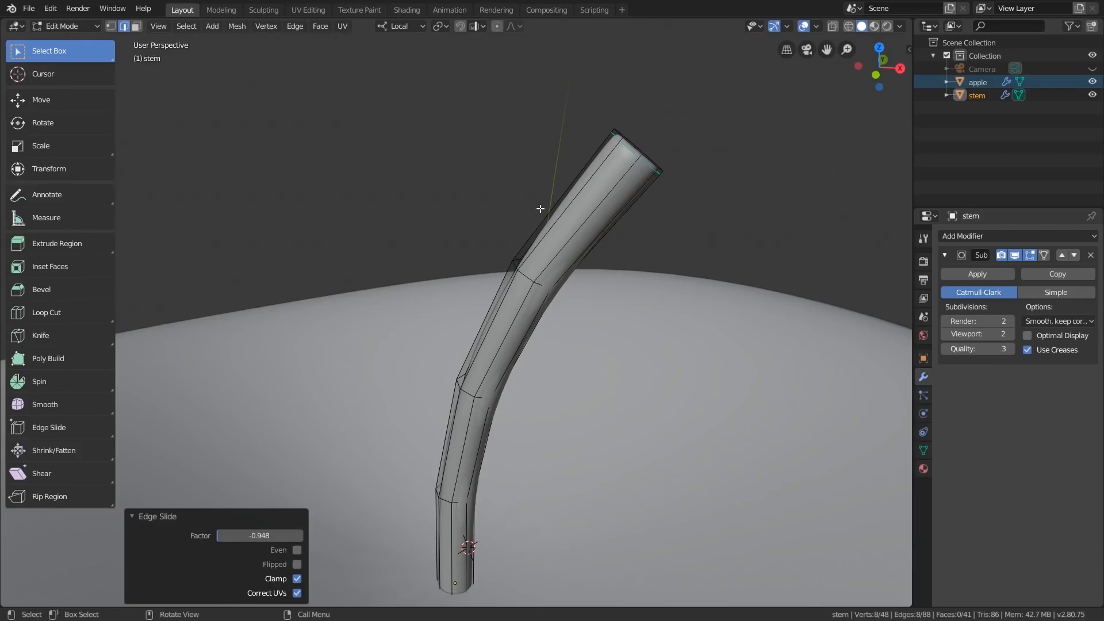
pyautogui.scroll(-2, 644, 184)
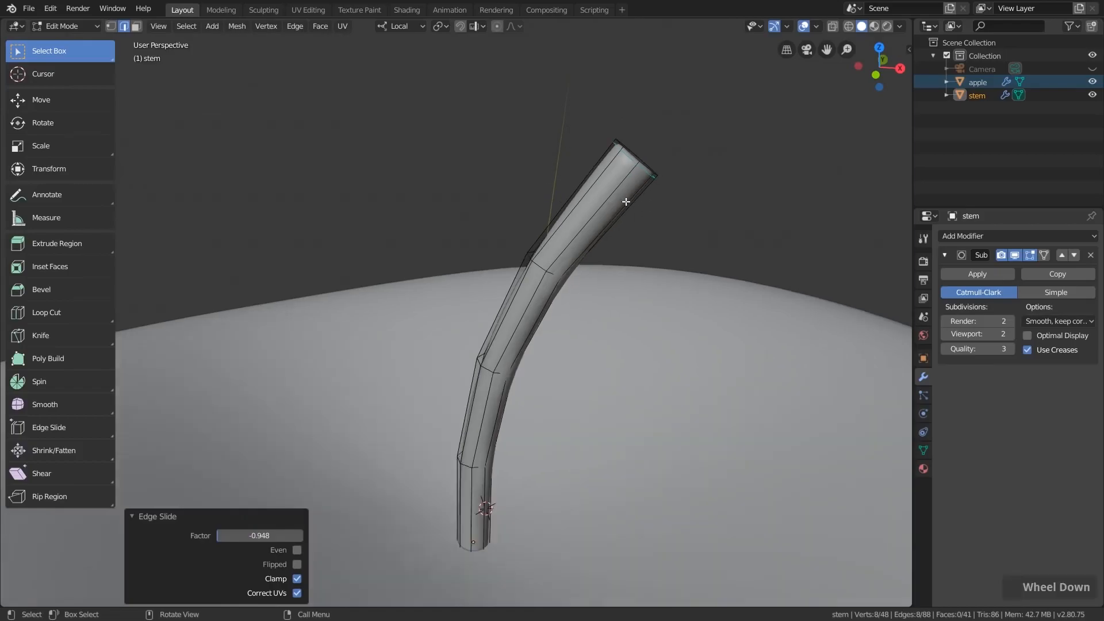
# - Shrink the whole stem mesh along its normals by about 0.0576 cm with Shrink/Fatten and return to Object Mode
pyautogui.moveTo(660, 204); pyautogui.dragTo(617, 221, button='middle')
pyautogui.scroll(-2, 646, 237)
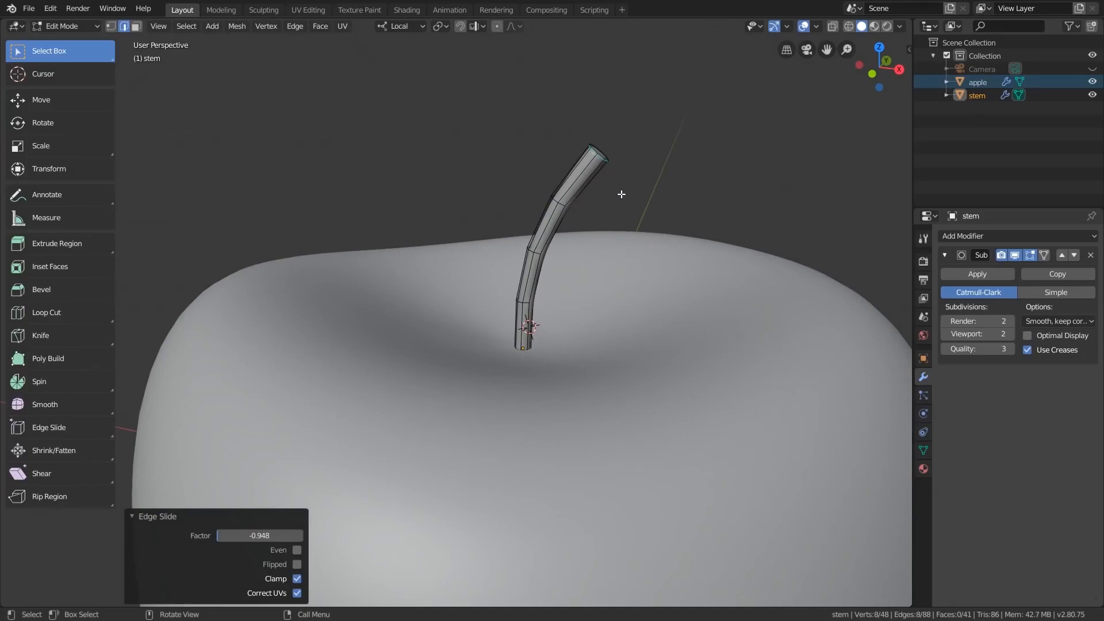
pyautogui.press('a')
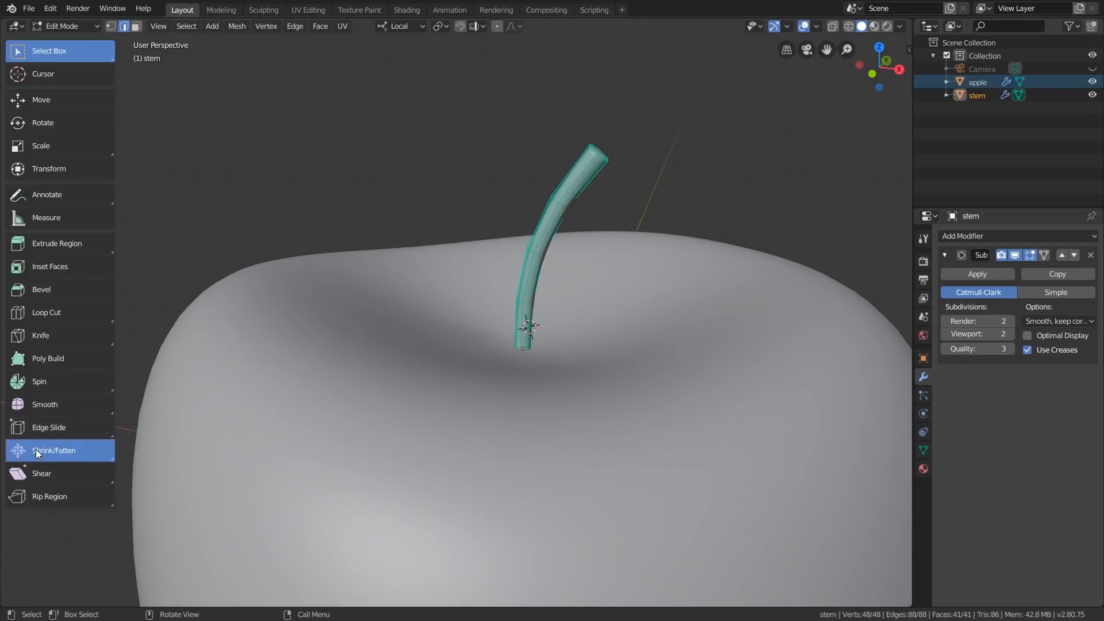
pyautogui.click(59, 448)
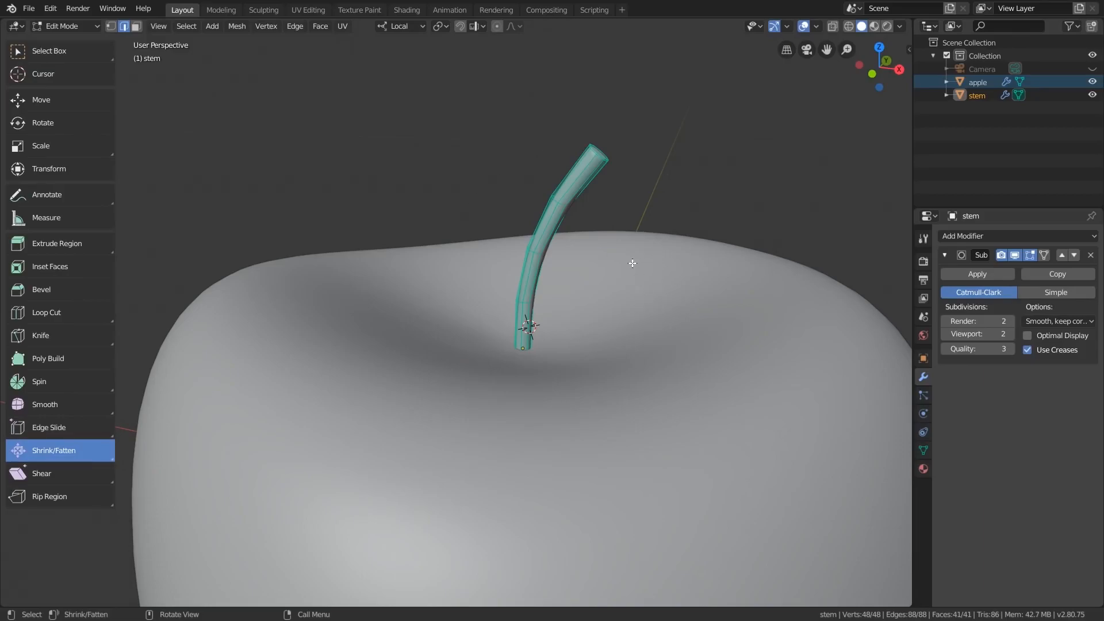
pyautogui.moveTo(632, 263)
pyautogui.mouseDown()
pyautogui.moveTo(657, 276)
pyautogui.moveTo(620, 263)
pyautogui.mouseUp()
pyautogui.scroll(-3, 621, 264)
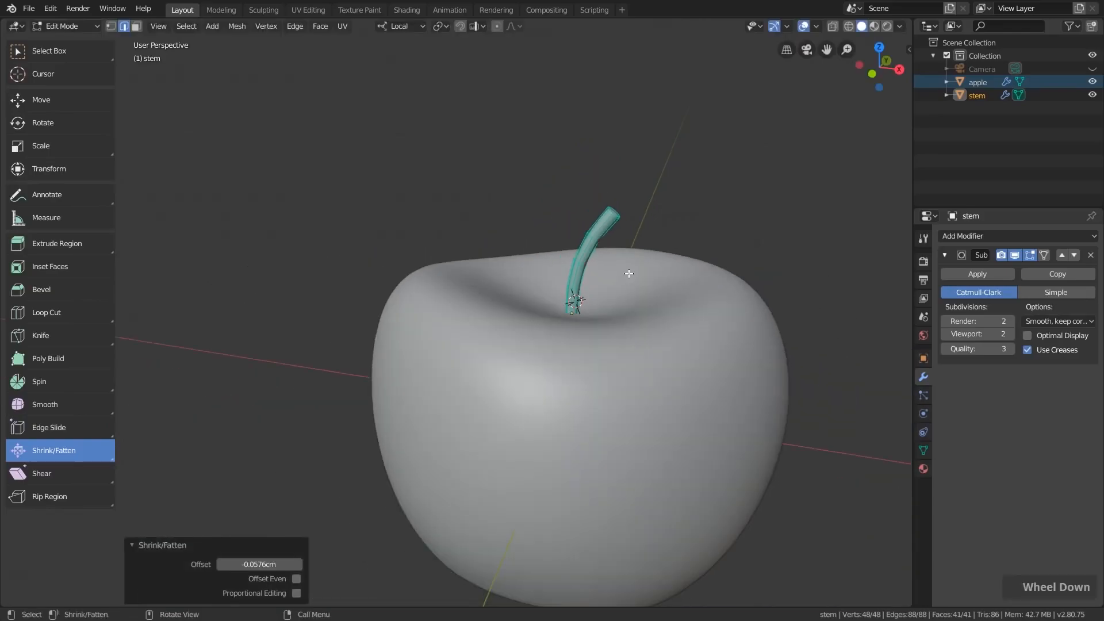
pyautogui.press('Tab')
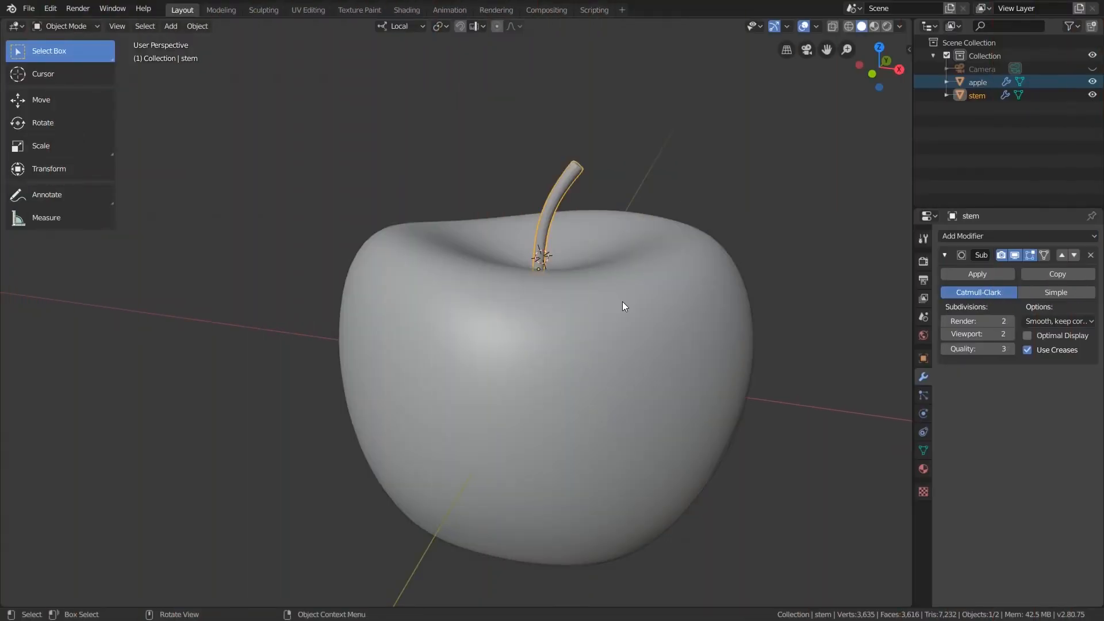
pyautogui.scroll(-2, 622, 302)
pyautogui.keyDown('shift'); pyautogui.moveTo(622, 302); pyautogui.dragTo(620, 326, button='middle'); pyautogui.keyUp('shift')
pyautogui.click(616, 338)
pyautogui.press('g')
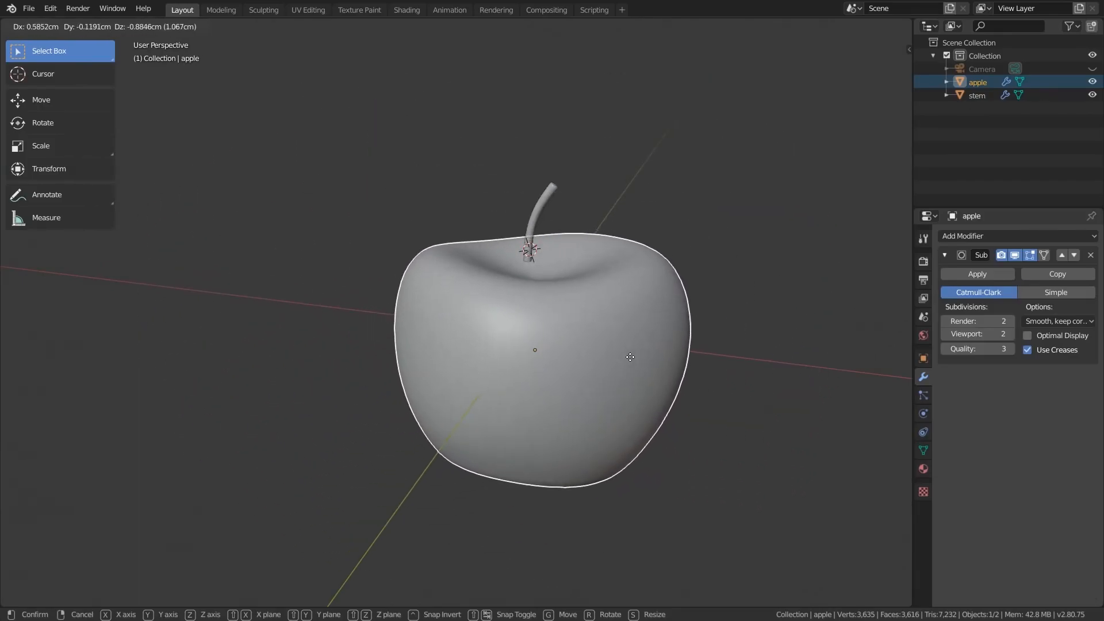
pyautogui.rightClick(620, 354)
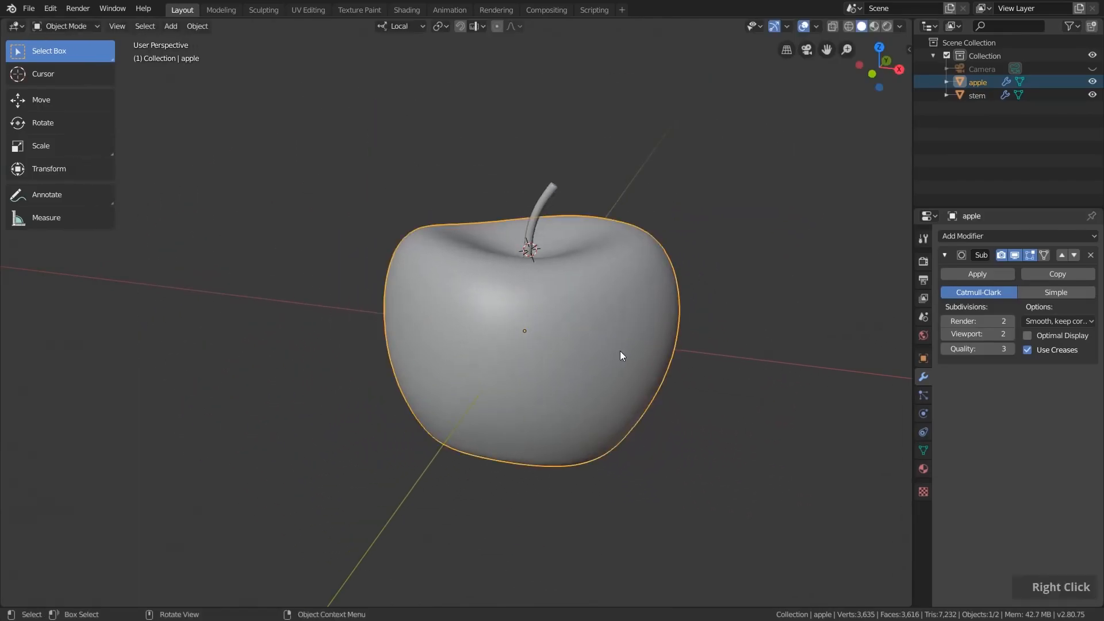
pyautogui.keyDown('shift'); pyautogui.click(544, 193); pyautogui.keyUp('shift')
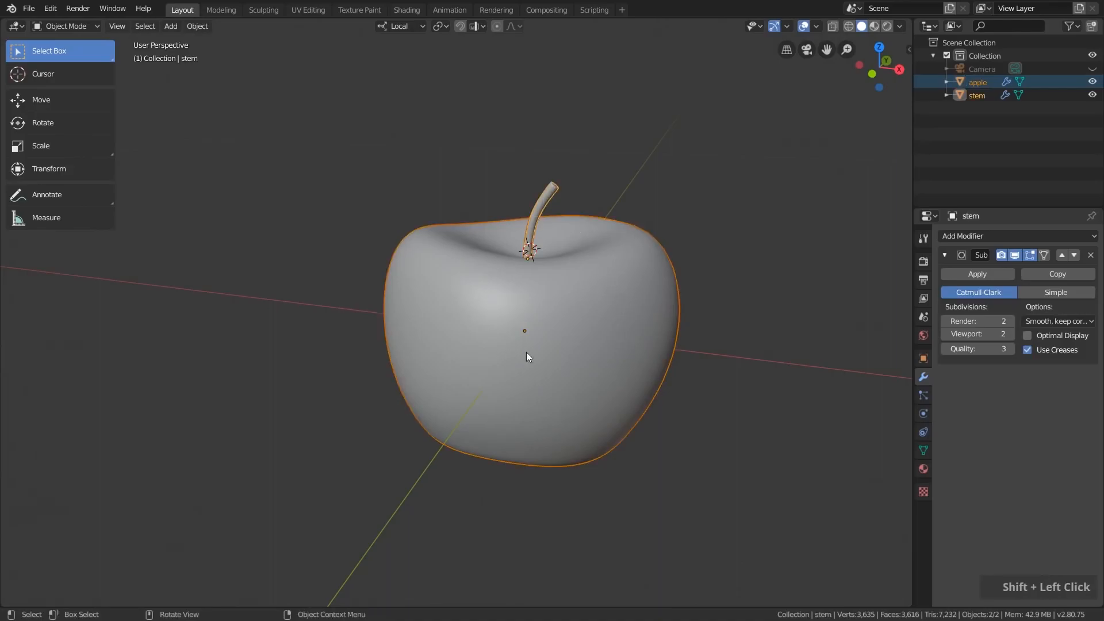
pyautogui.press('g')
pyautogui.rightClick(552, 278)
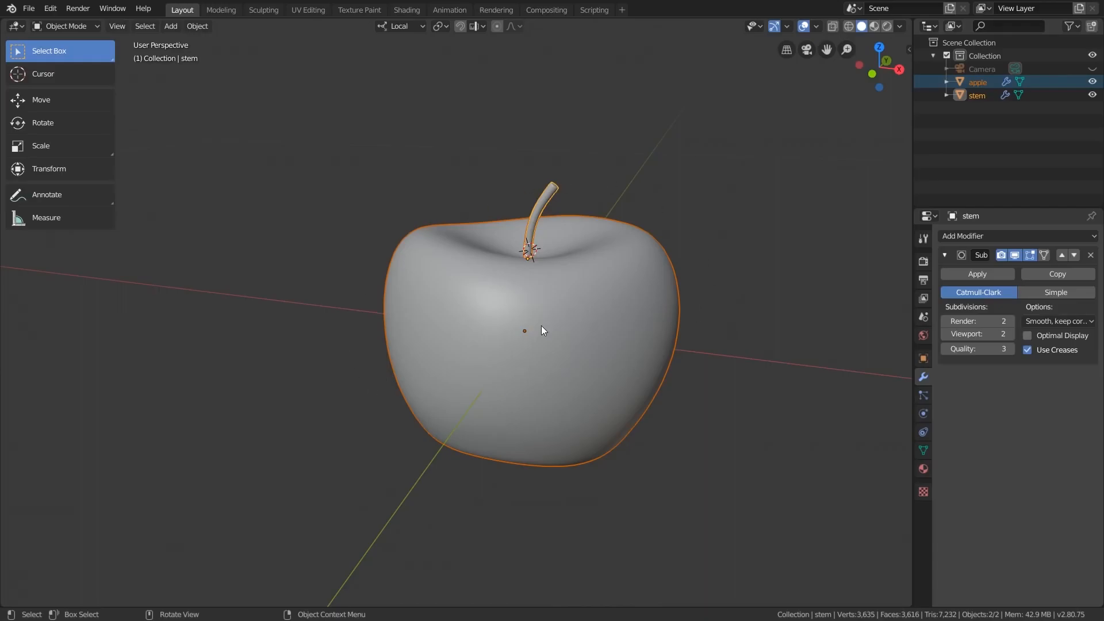
pyautogui.scroll(1, 540, 326)
pyautogui.click(543, 171)
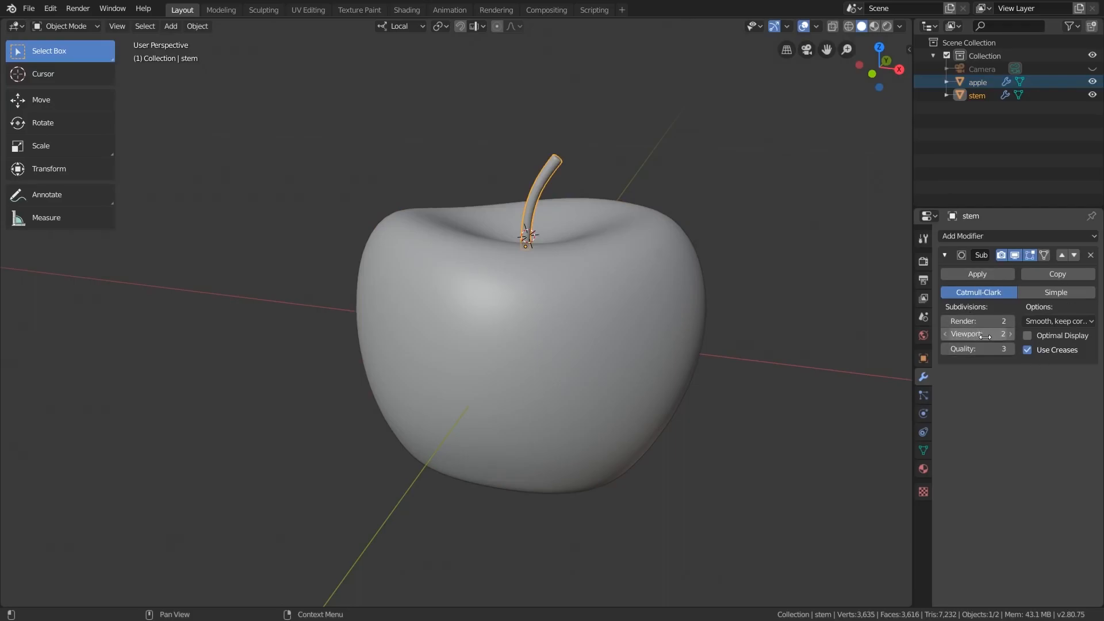
pyautogui.click(630, 272)
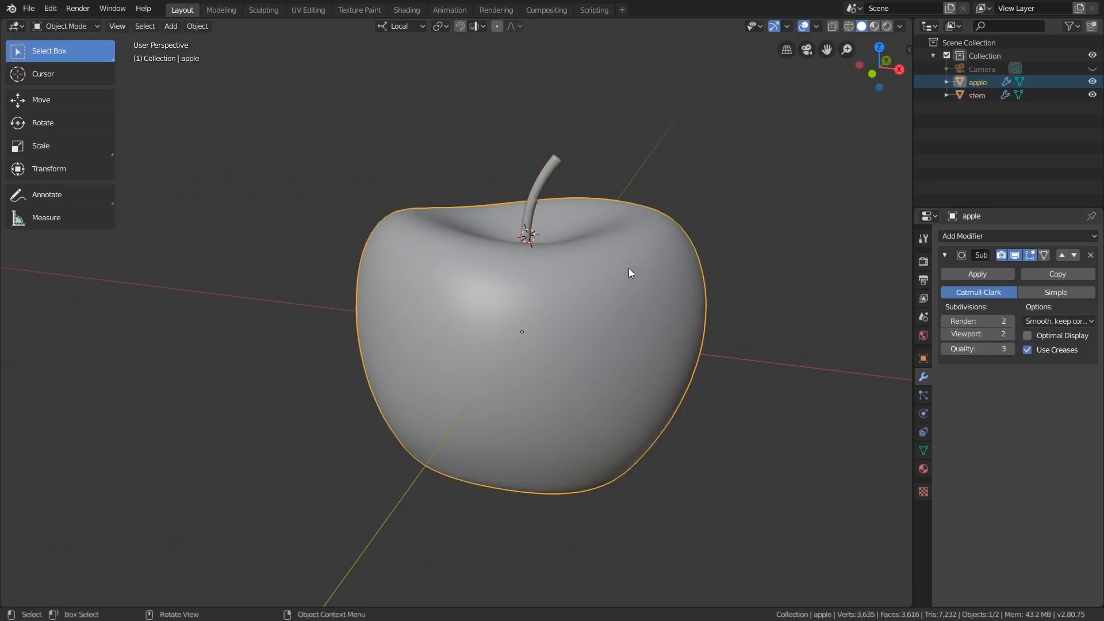
pyautogui.click(1003, 237)
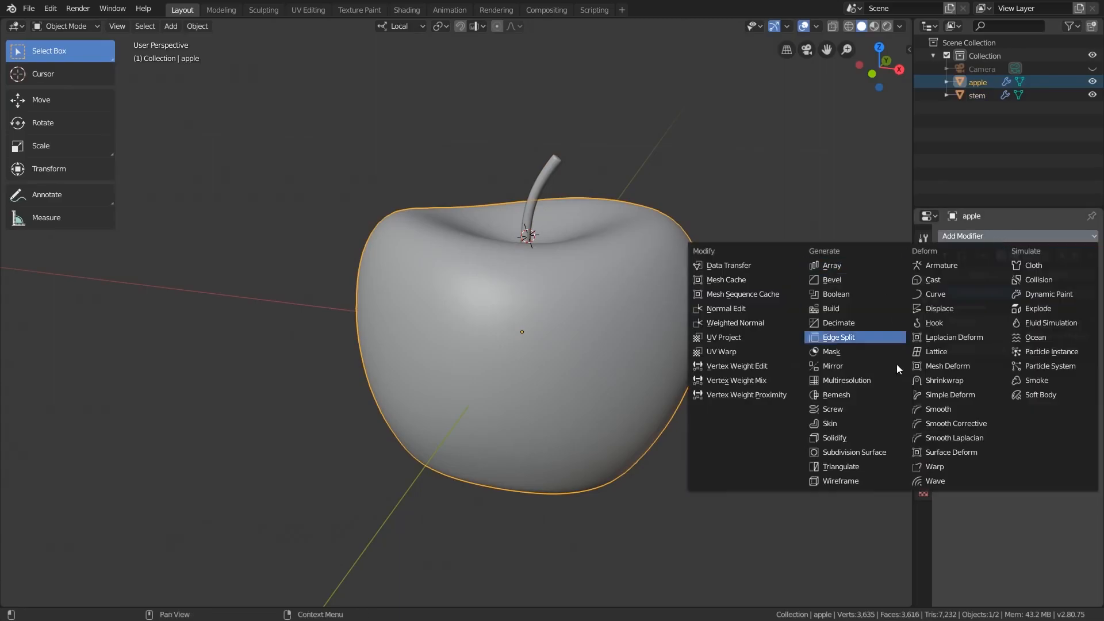
pyautogui.click(854, 452)
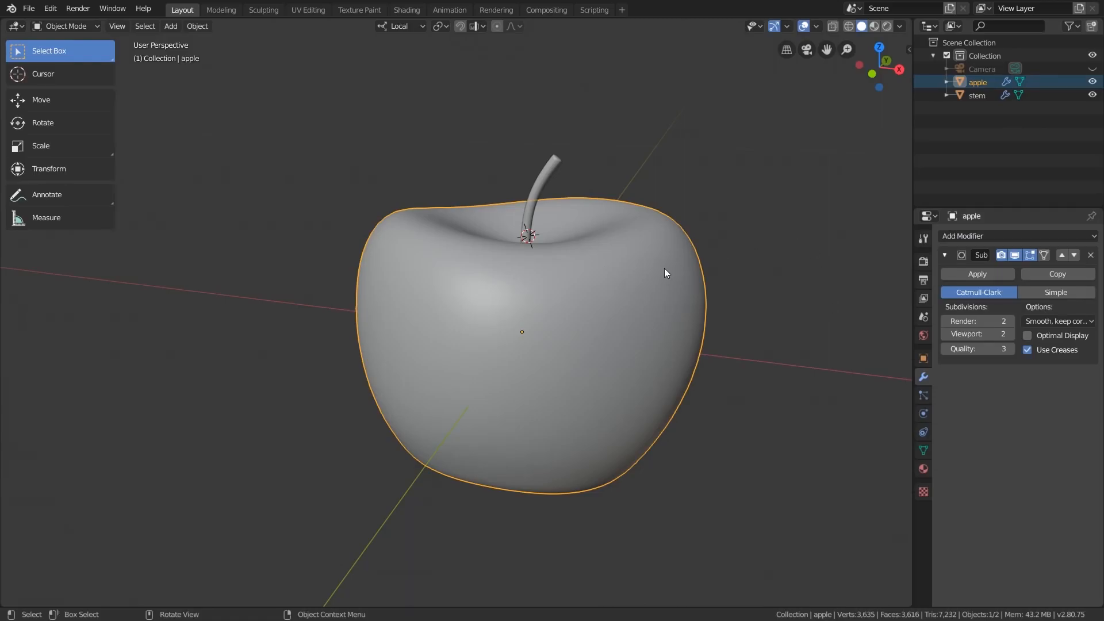
# - Join the stem into the apple, with the apple as the active object
pyautogui.click(551, 168)
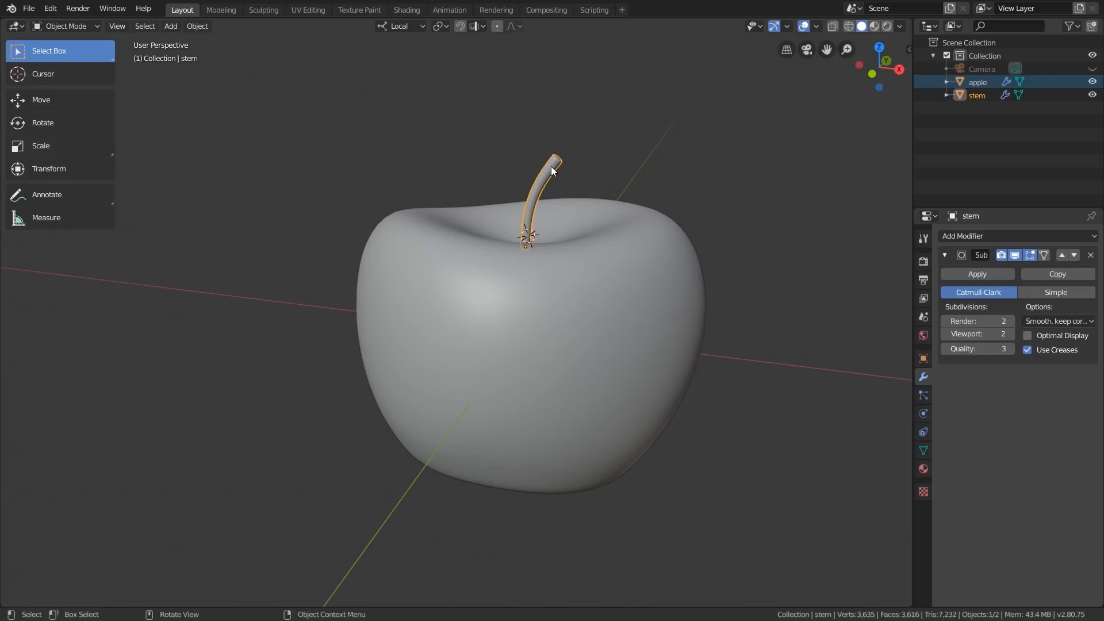
pyautogui.press('shift')
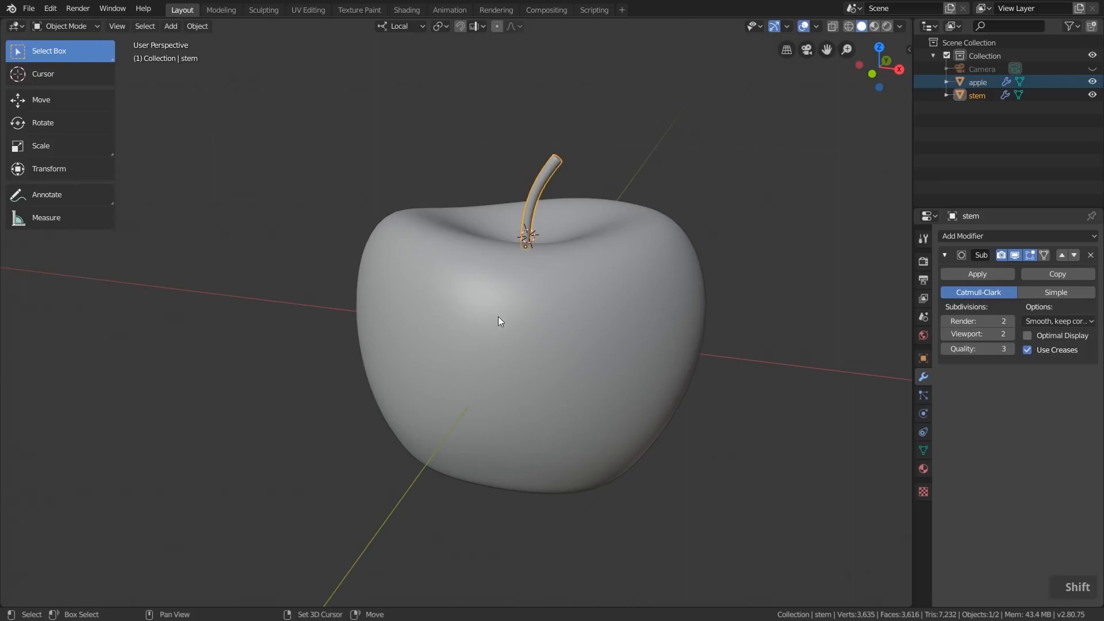
pyautogui.keyDown('shift'); pyautogui.click(498, 318); pyautogui.keyUp('shift')
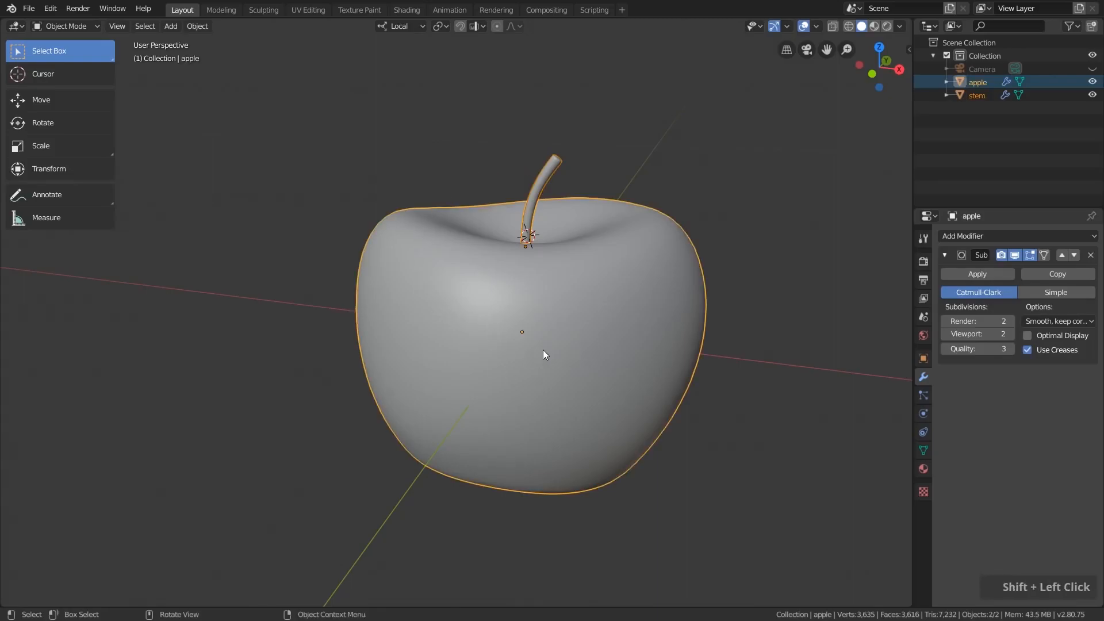
pyautogui.rightClick(506, 296)
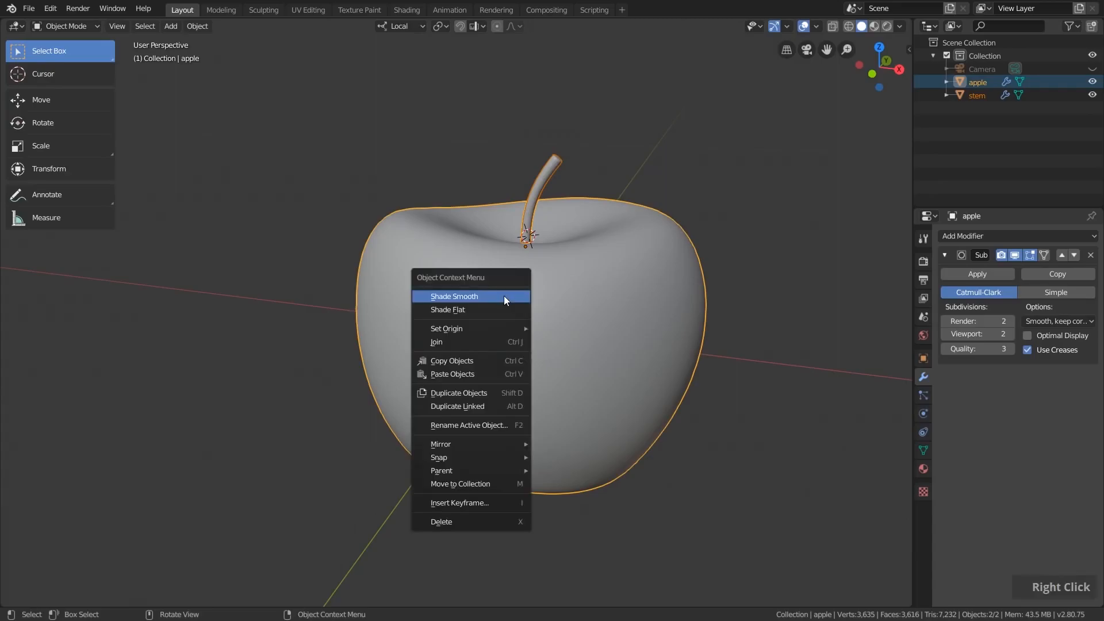
pyautogui.click(509, 343)
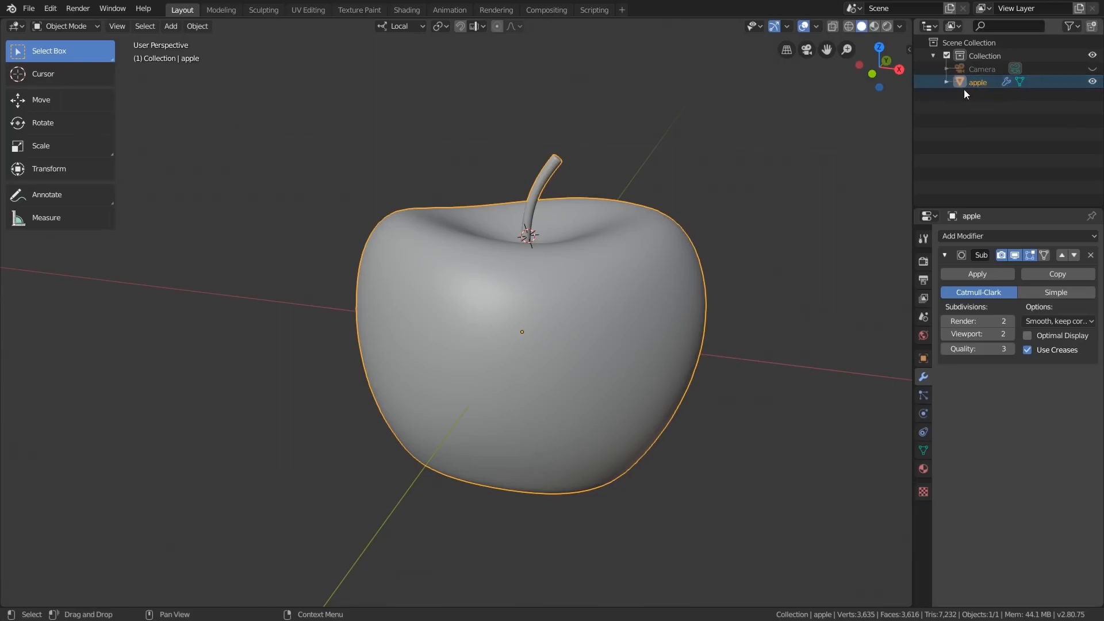
pyautogui.press('Tab')
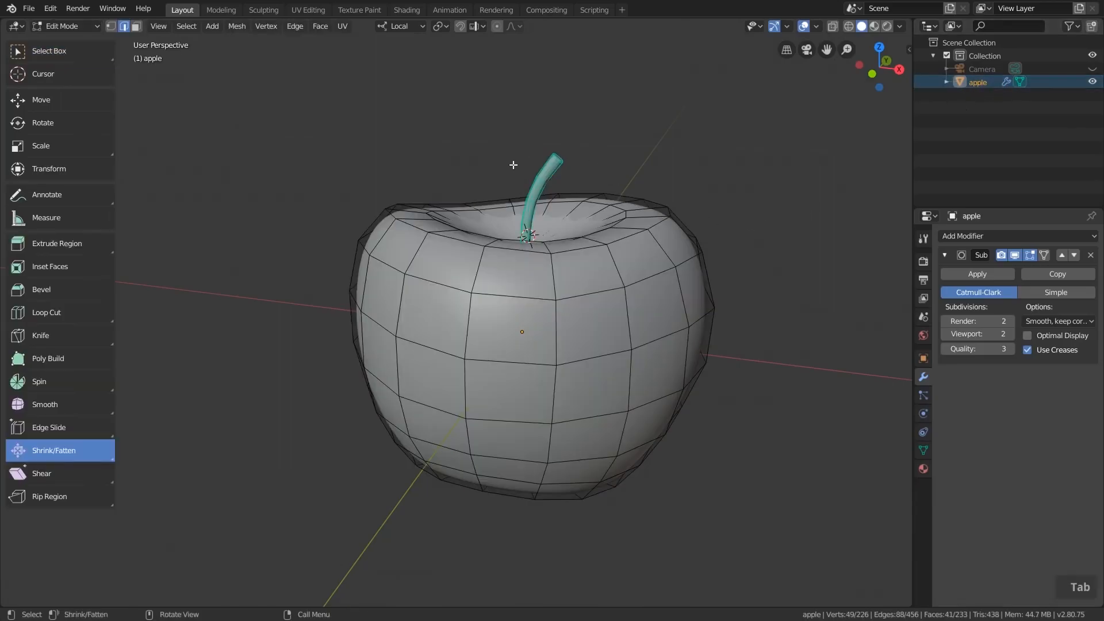
pyautogui.moveTo(537, 217); pyautogui.dragTo(571, 262, button='middle')
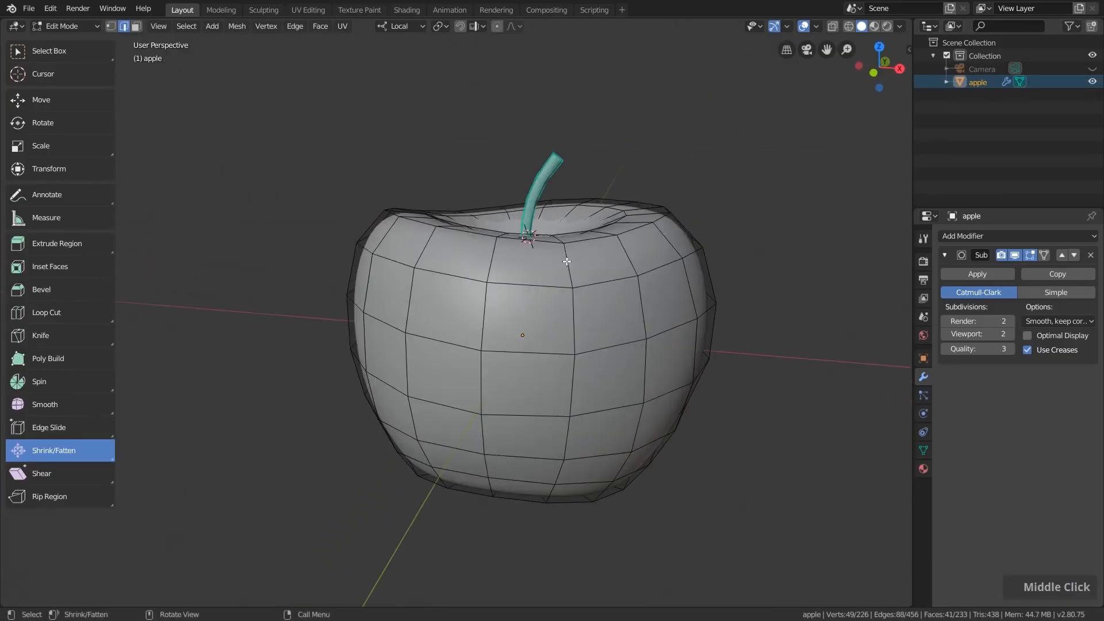
pyautogui.press('g')
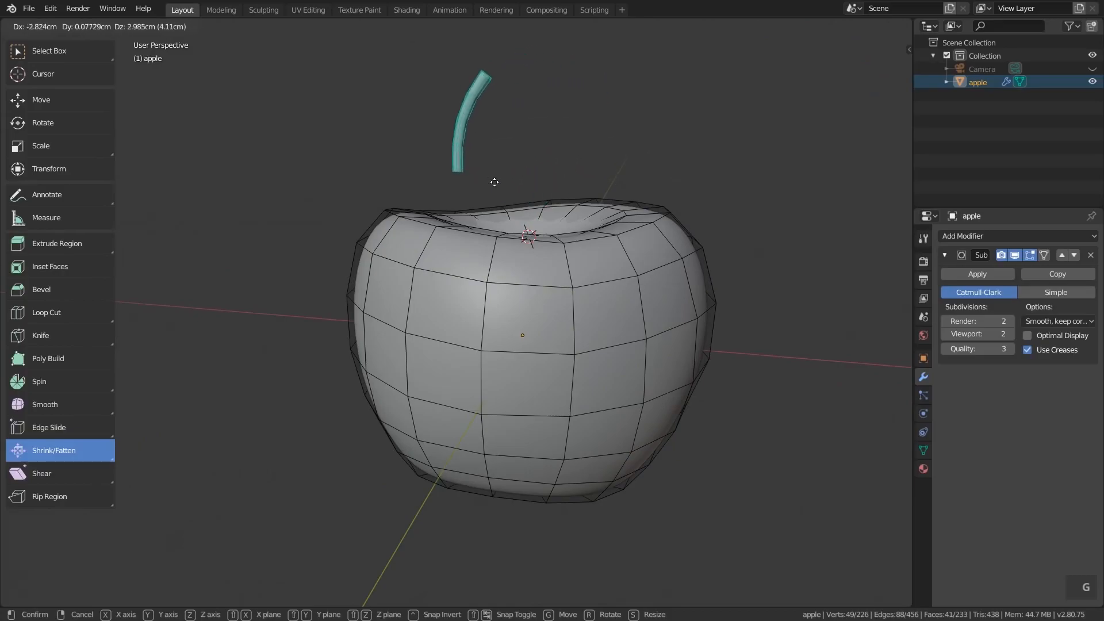
pyautogui.click(564, 251)
pyautogui.moveTo(595, 281); pyautogui.dragTo(590, 298, button='middle')
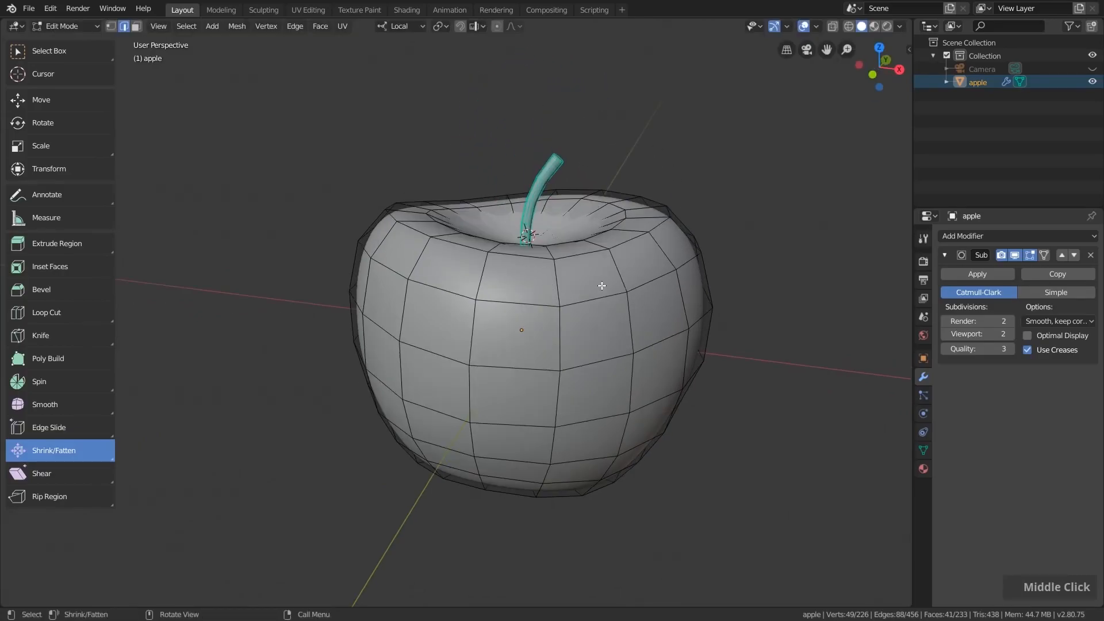
# - In Edit Mode, disable the Subdivision modifier's viewport display and lower the centre vertex of the top hollow about 0.775 cm along Z
pyautogui.press('Tab')
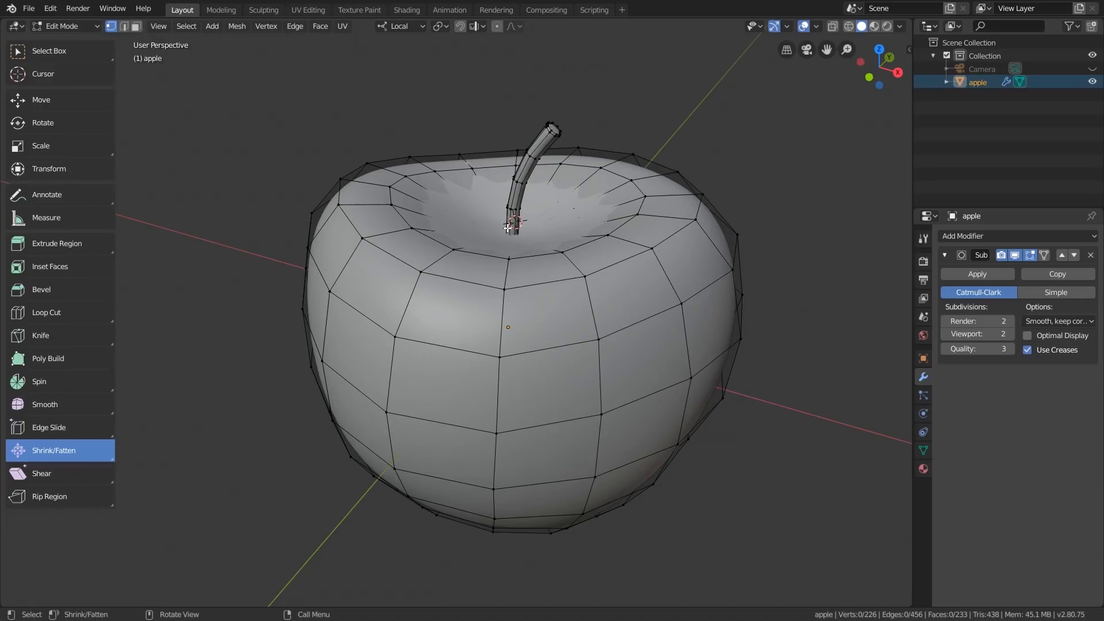
pyautogui.click(1015, 254)
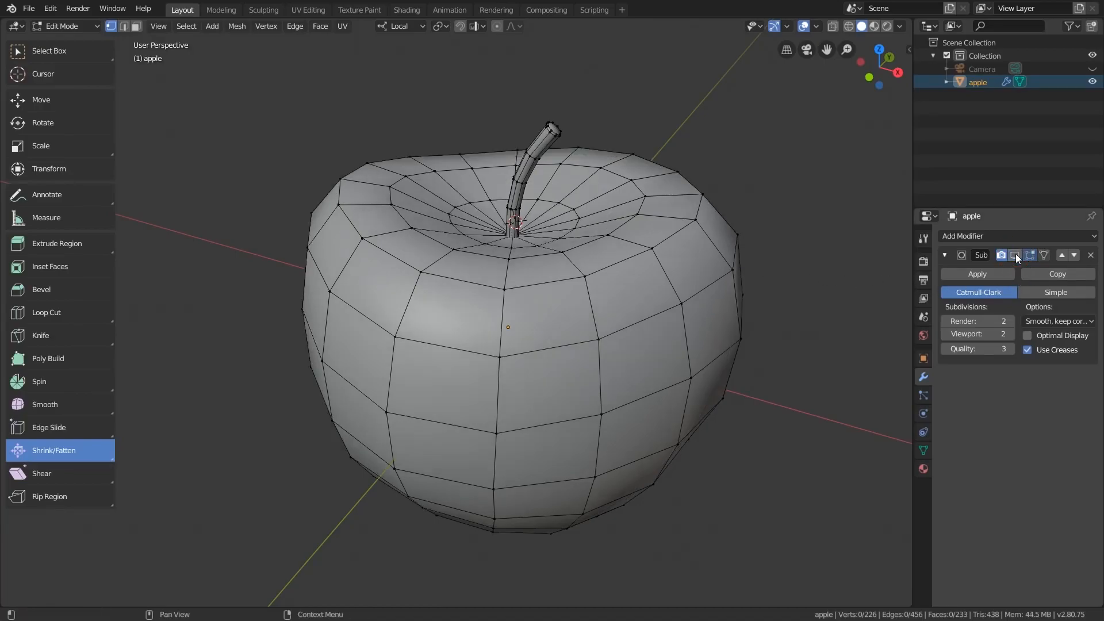
pyautogui.scroll(4, 528, 231)
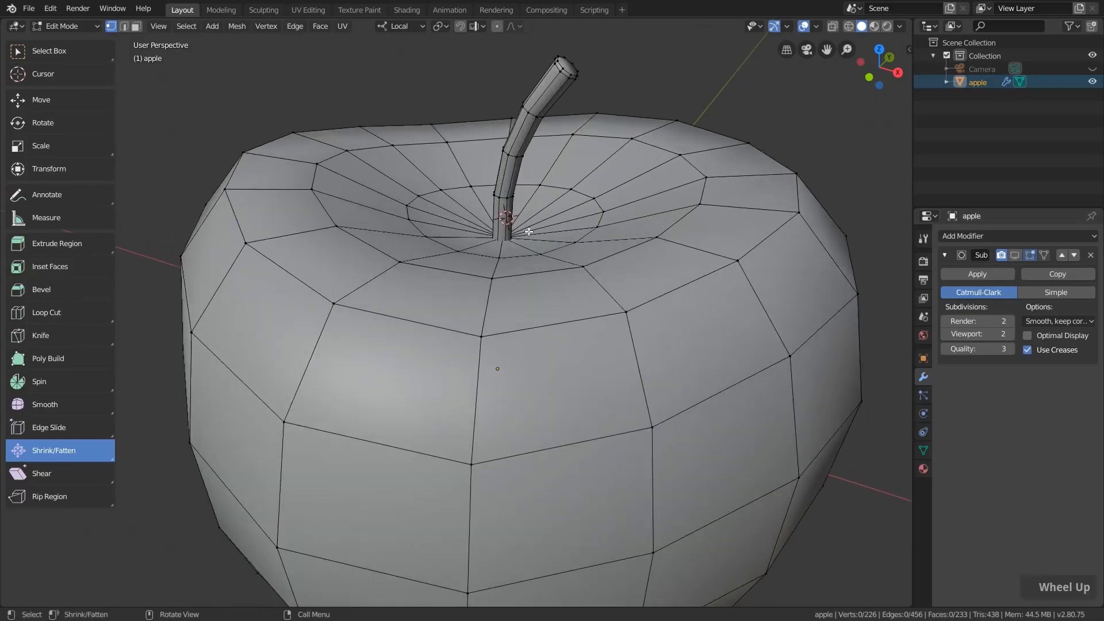
pyautogui.moveTo(540, 293); pyautogui.dragTo(503, 204, button='middle')
pyautogui.scroll(2, 503, 203)
pyautogui.scroll(2, 503, 203)
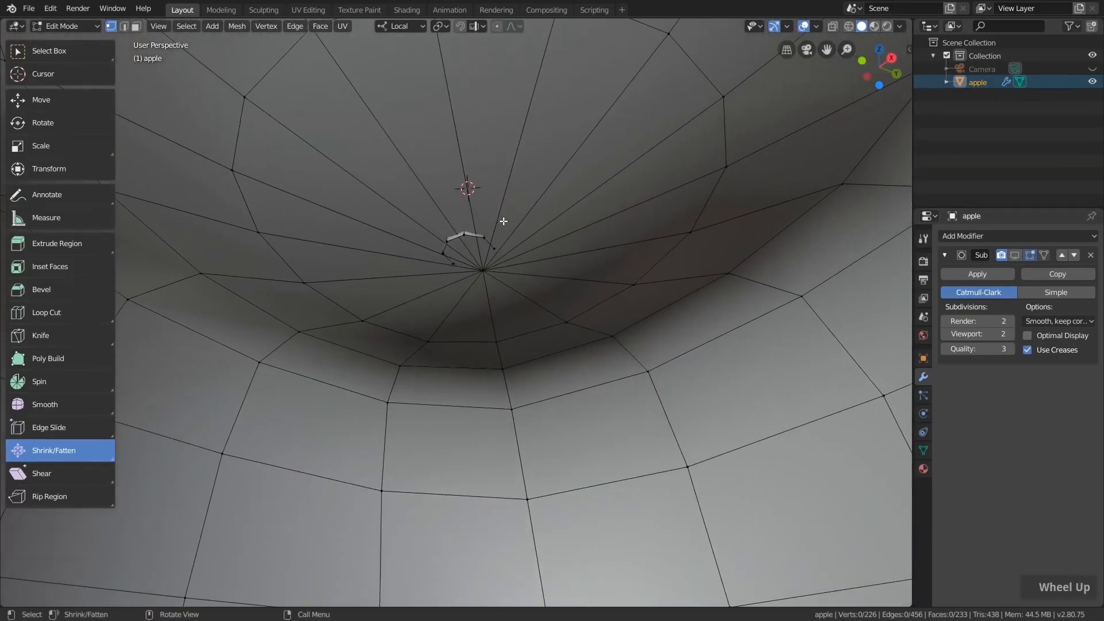
pyautogui.click(482, 270)
pyautogui.scroll(-4, 504, 291)
pyautogui.moveTo(500, 278); pyautogui.dragTo(514, 250, button='middle')
pyautogui.scroll(-3, 515, 264)
pyautogui.click(52, 101)
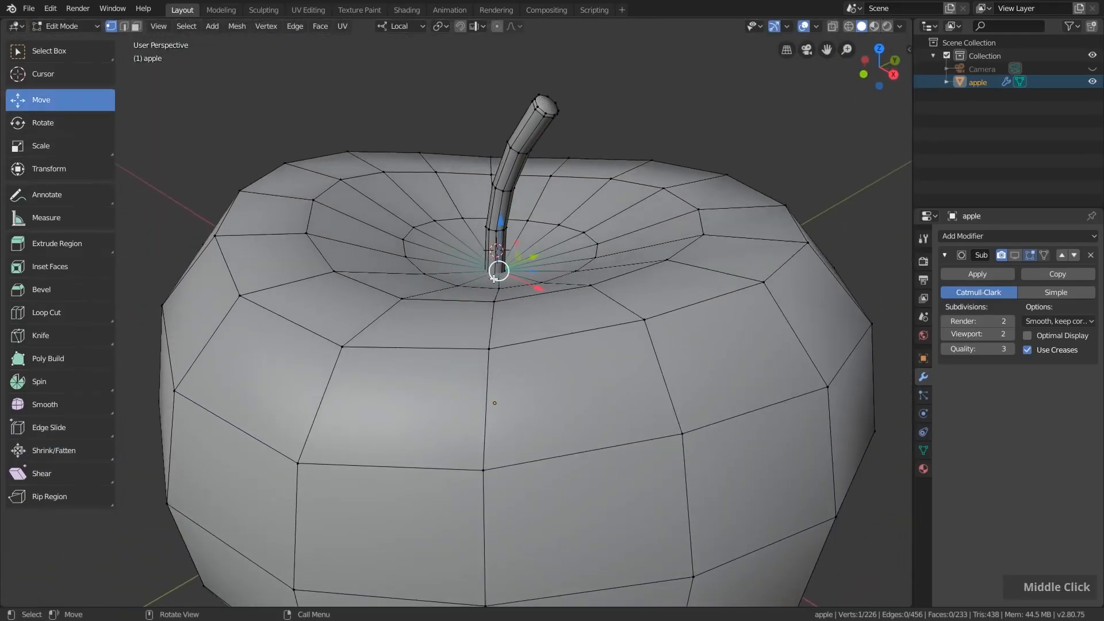
pyautogui.moveTo(501, 222); pyautogui.dragTo(500, 253)
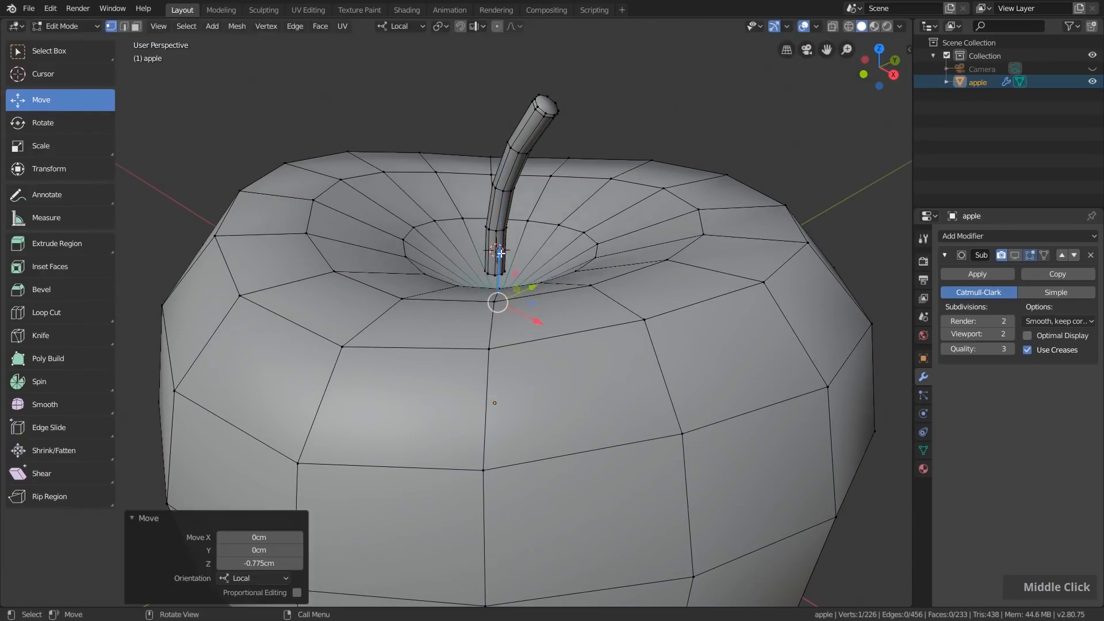
# - Scale the hollow's innermost edge loop to about 0.772 and the next loop outward to about 0.903
pyautogui.keyDown('alt'); pyautogui.click(475, 218); pyautogui.keyUp('alt')
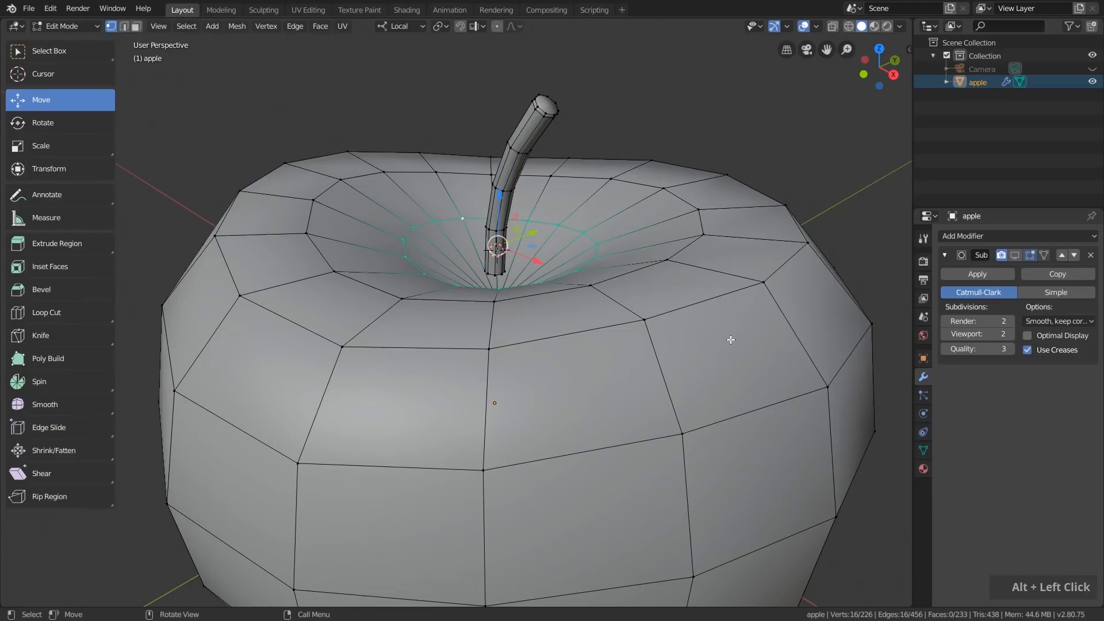
pyautogui.press('s')
pyautogui.click(636, 286)
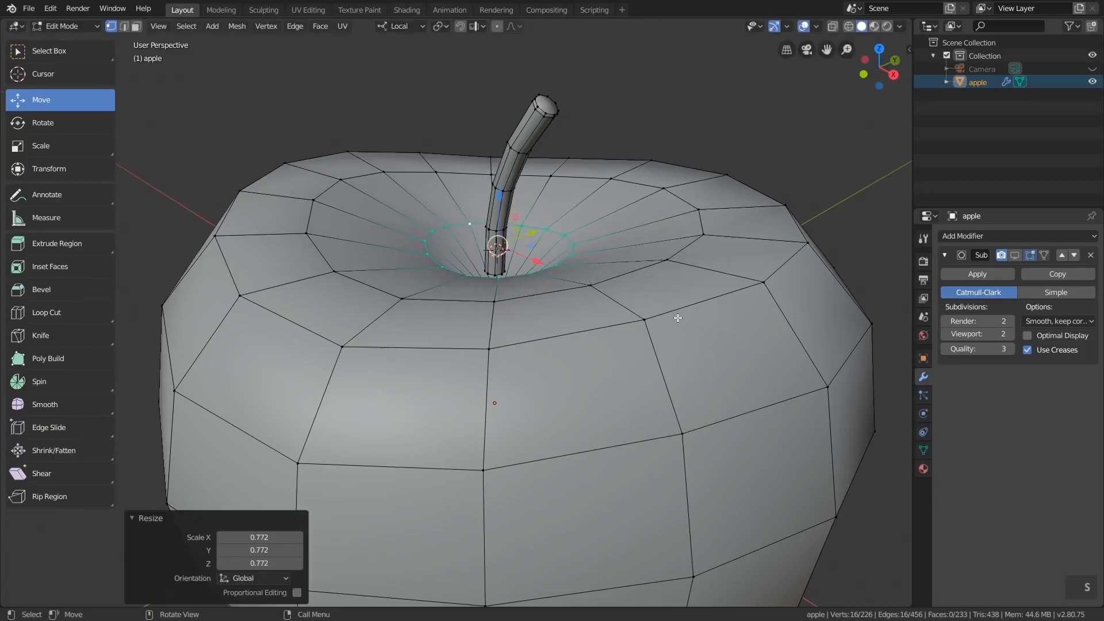
pyautogui.keyDown('alt'); pyautogui.click(629, 273); pyautogui.keyUp('alt')
pyautogui.press('s')
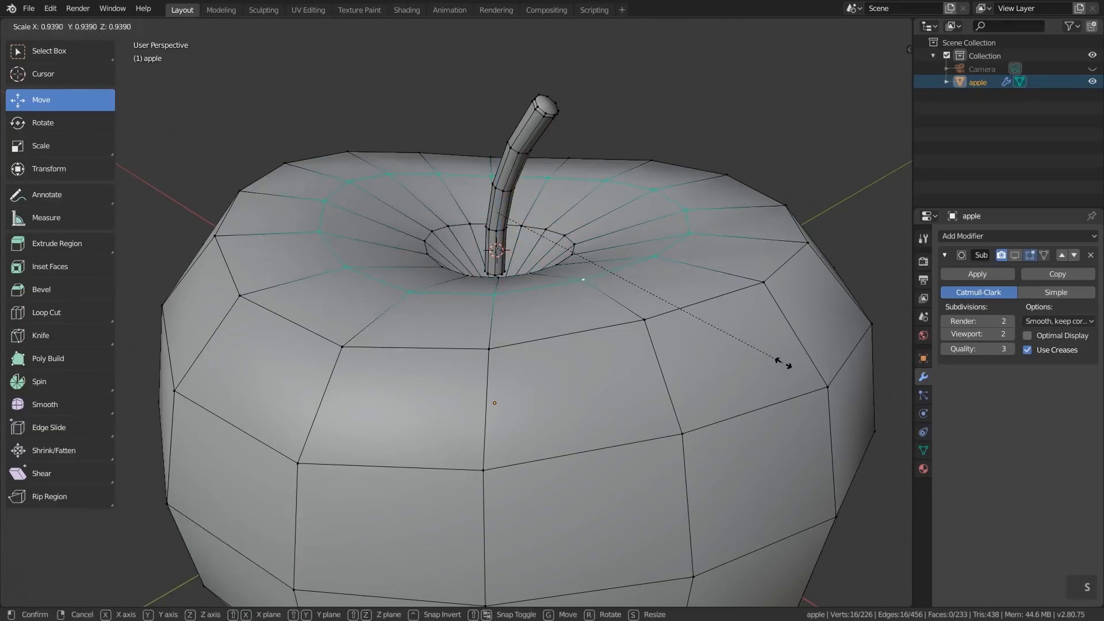
pyautogui.click(771, 360)
pyautogui.scroll(-1, 642, 303)
pyautogui.moveTo(554, 255); pyautogui.dragTo(566, 267, button='middle')
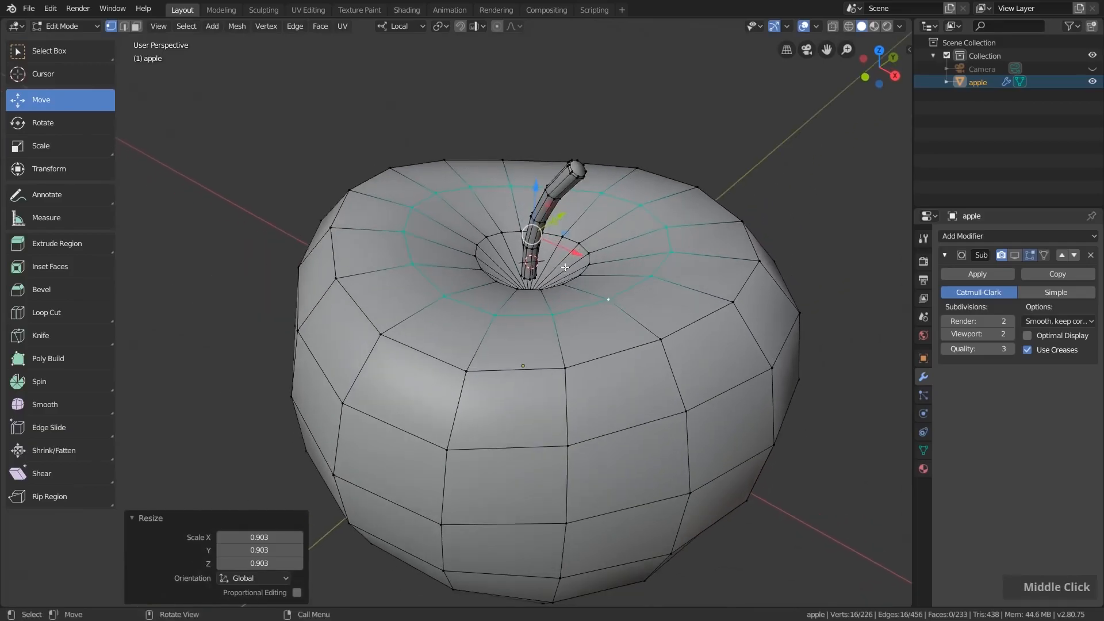
# - Clear the selection, select the whole linked stem mesh and scale it uniformly to about 1.354
pyautogui.scroll(2, 567, 281)
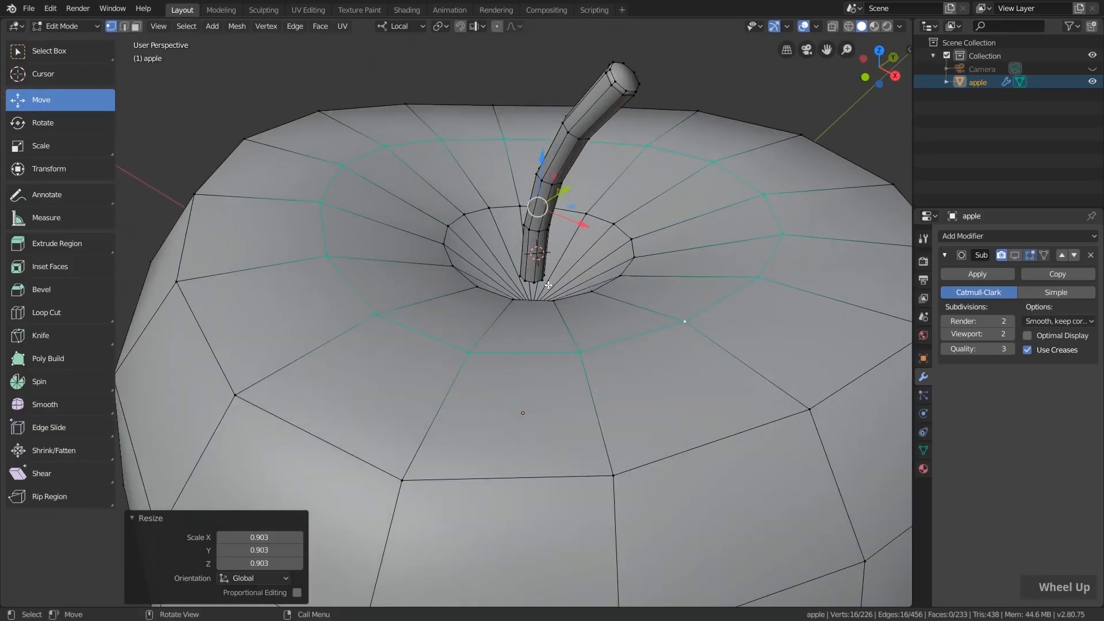
pyautogui.hotkey('alt', 'a')
pyautogui.scroll(-1, 672, 155)
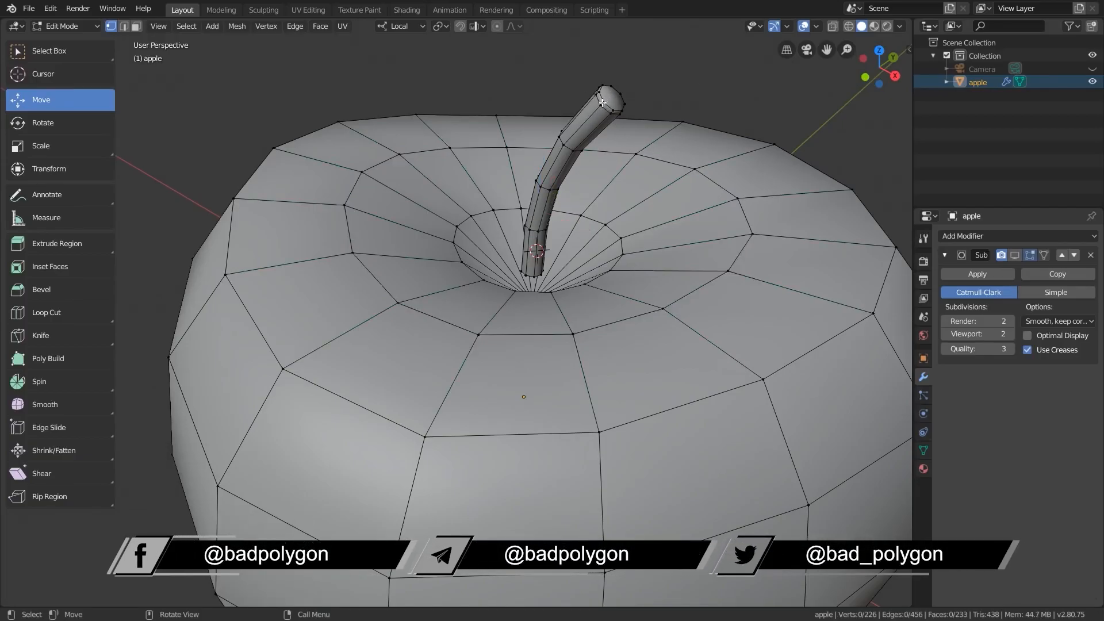
pyautogui.press('l')
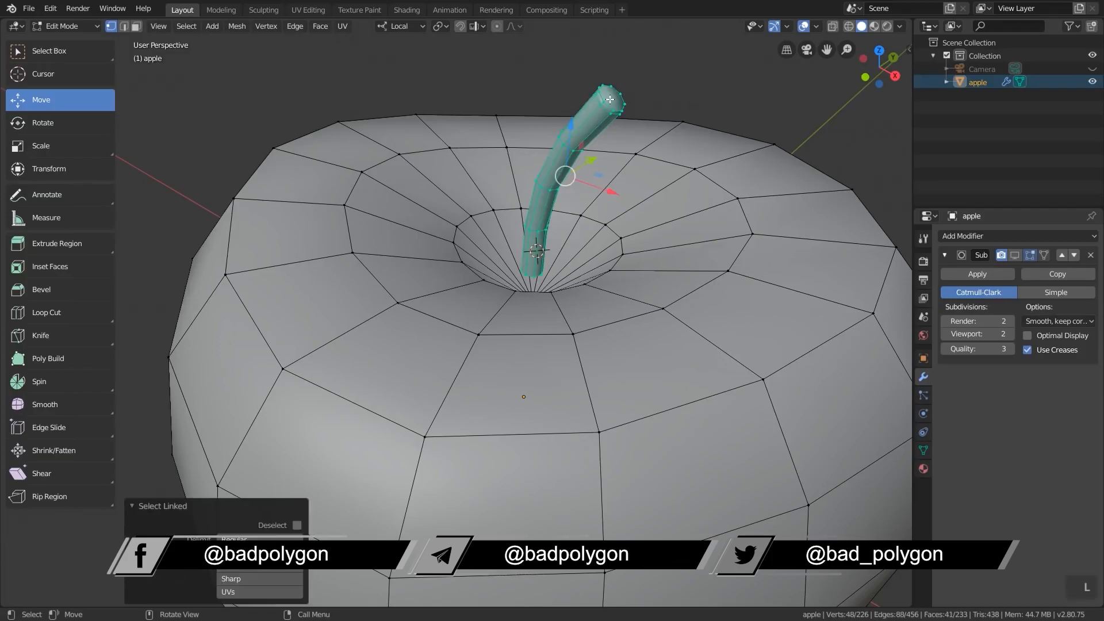
pyautogui.moveTo(566, 136); pyautogui.dragTo(621, 224, button='middle')
pyautogui.scroll(-5, 598, 220)
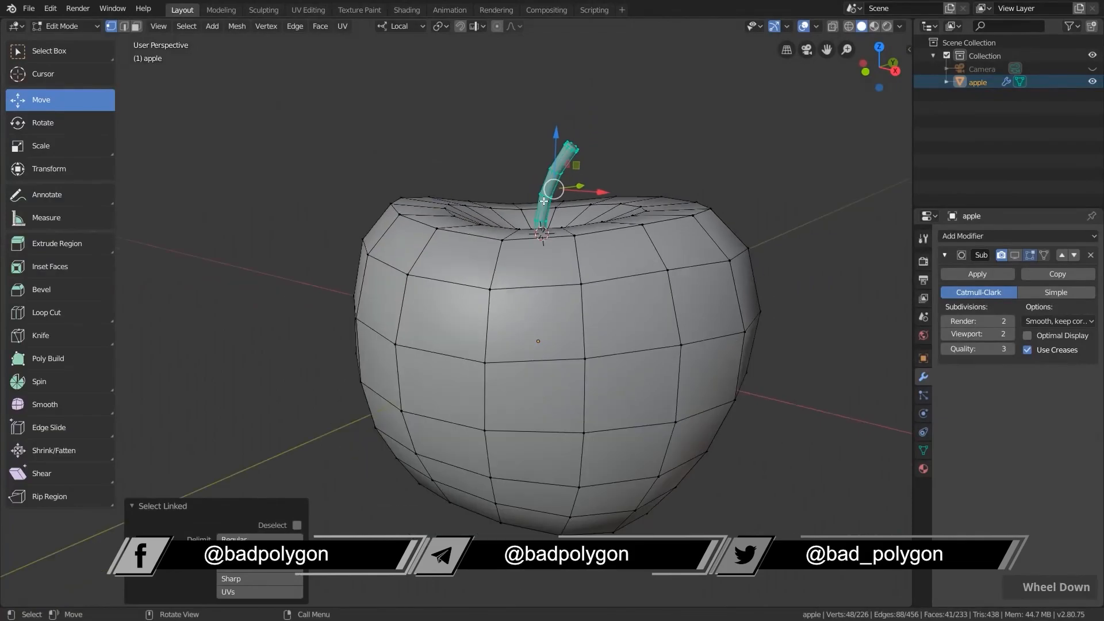
pyautogui.press('s')
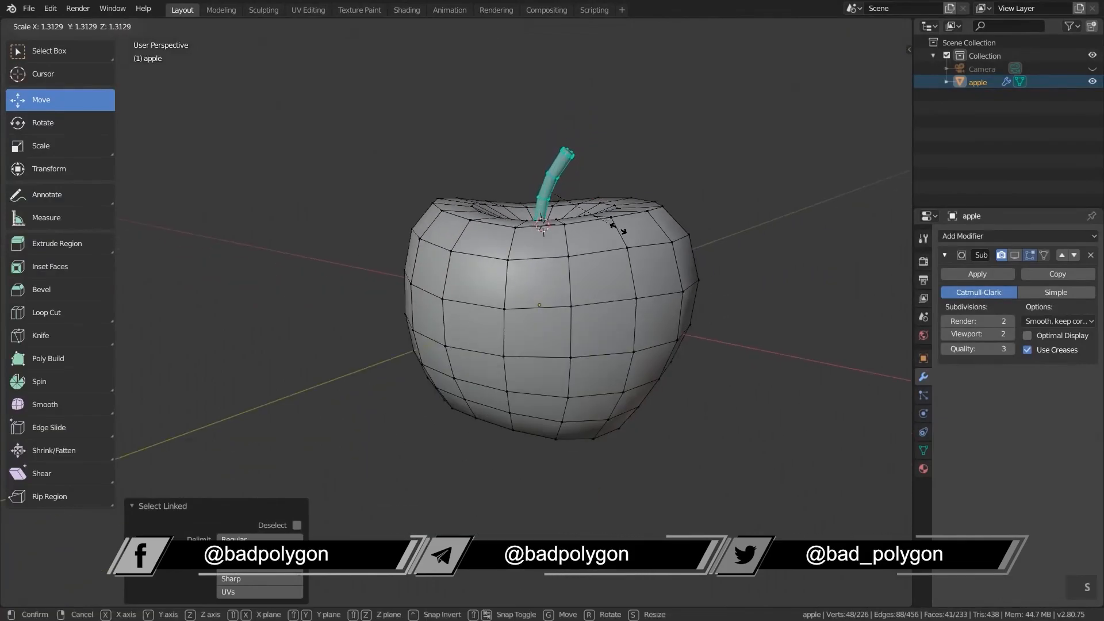
pyautogui.click(619, 231)
# - Lower the stem slightly along its local Z axis into the hollow and rescale it uniformly
pyautogui.moveTo(584, 189); pyautogui.dragTo(602, 235, button='middle')
pyautogui.scroll(3, 592, 213)
pyautogui.moveTo(564, 115); pyautogui.dragTo(563, 120)
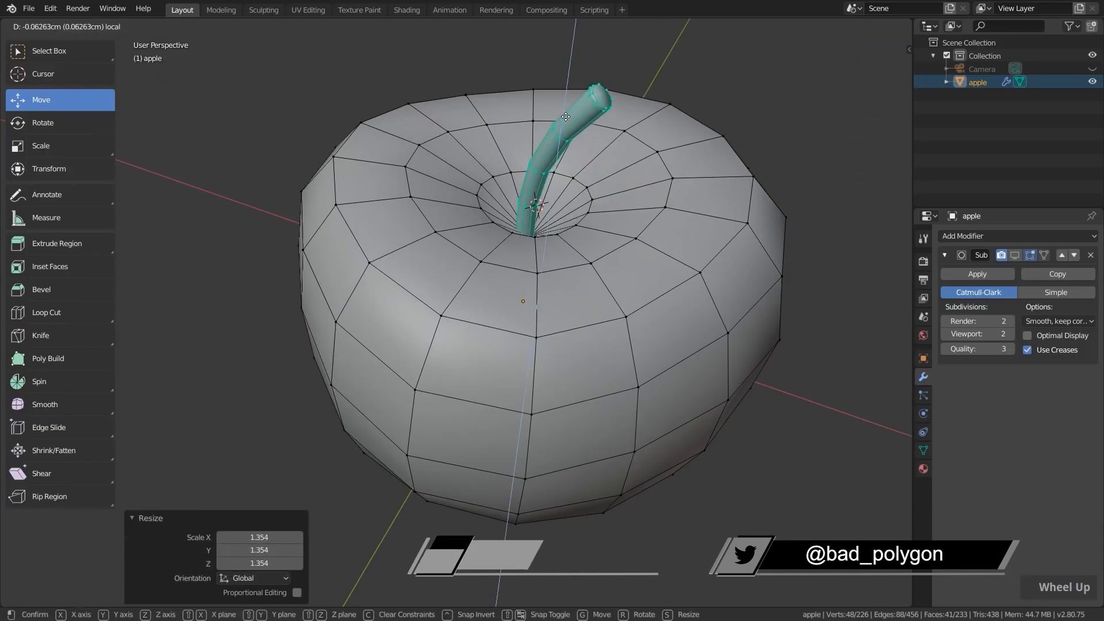
pyautogui.press('s')
pyautogui.click(622, 238)
# - Shift the stem about 0.091 cm along local Y and rotate it slightly as seen from the side
pyautogui.moveTo(622, 239); pyautogui.dragTo(506, 190, button='middle')
pyautogui.moveTo(607, 162); pyautogui.dragTo(616, 163)
pyautogui.moveTo(622, 227); pyautogui.dragTo(619, 201, button='middle')
pyautogui.press('r')
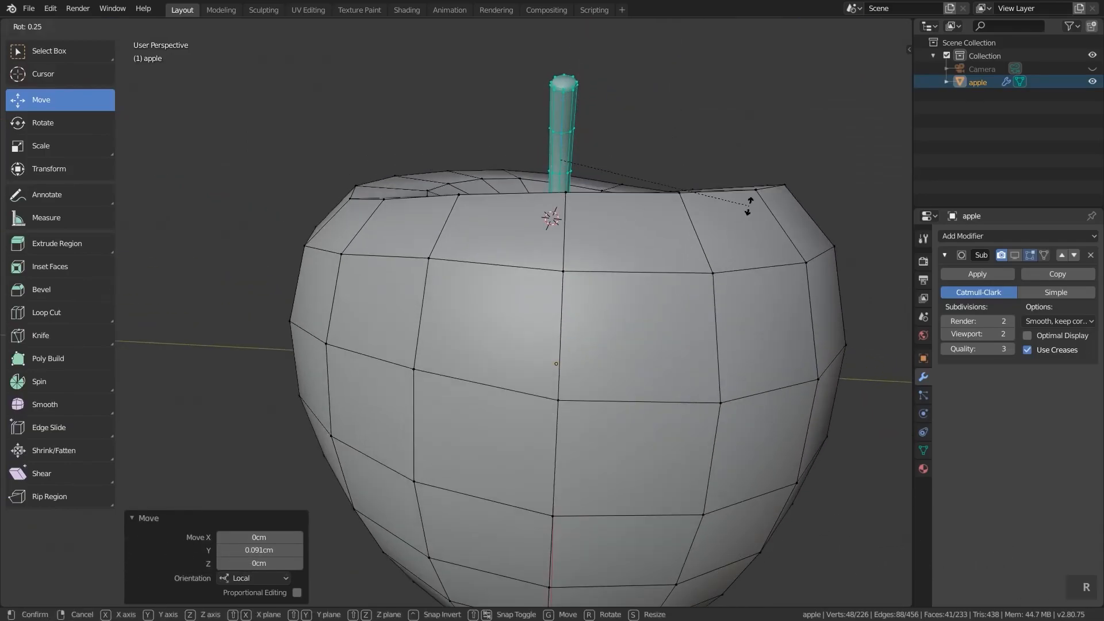
pyautogui.click(750, 238)
# - Reposition the stem freely from two viewing angles so its base sits in the centre of the hollow
pyautogui.press('g')
pyautogui.click(549, 156)
pyautogui.moveTo(548, 156); pyautogui.dragTo(681, 217, button='middle')
pyautogui.press('g')
pyautogui.click(561, 209)
# - Return to Object Mode and re-enable the Subdivision modifier's viewport display on the apple
pyautogui.press('Tab')
pyautogui.scroll(-3, 680, 217)
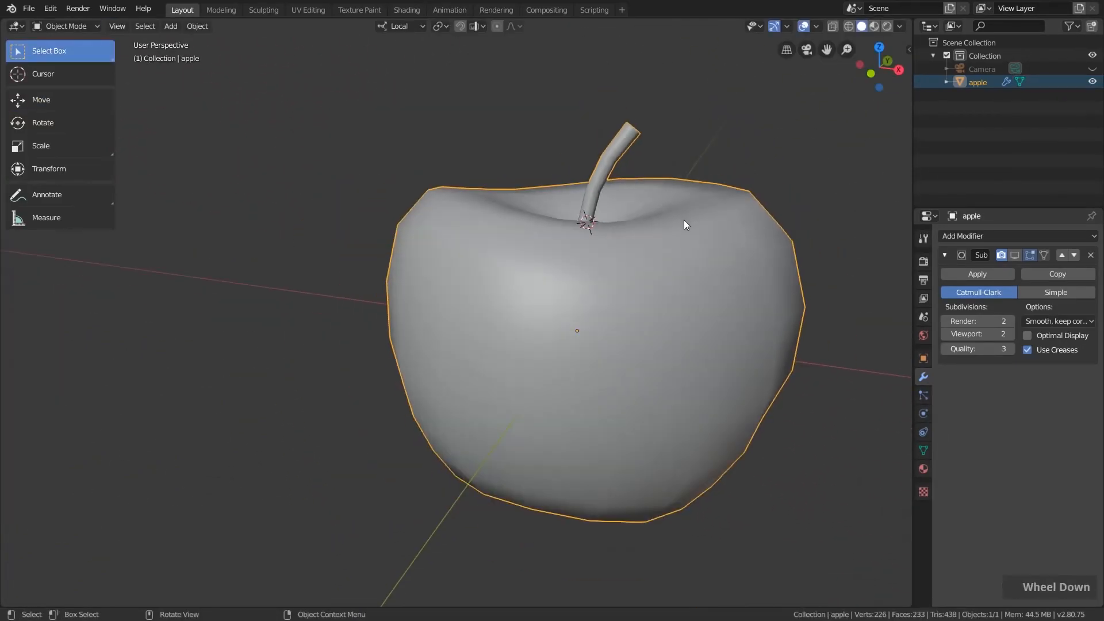
pyautogui.click(1015, 255)
pyautogui.scroll(-2, 684, 242)
pyautogui.keyDown('shift'); pyautogui.moveTo(684, 243); pyautogui.dragTo(609, 199, button='middle'); pyautogui.keyUp('shift')
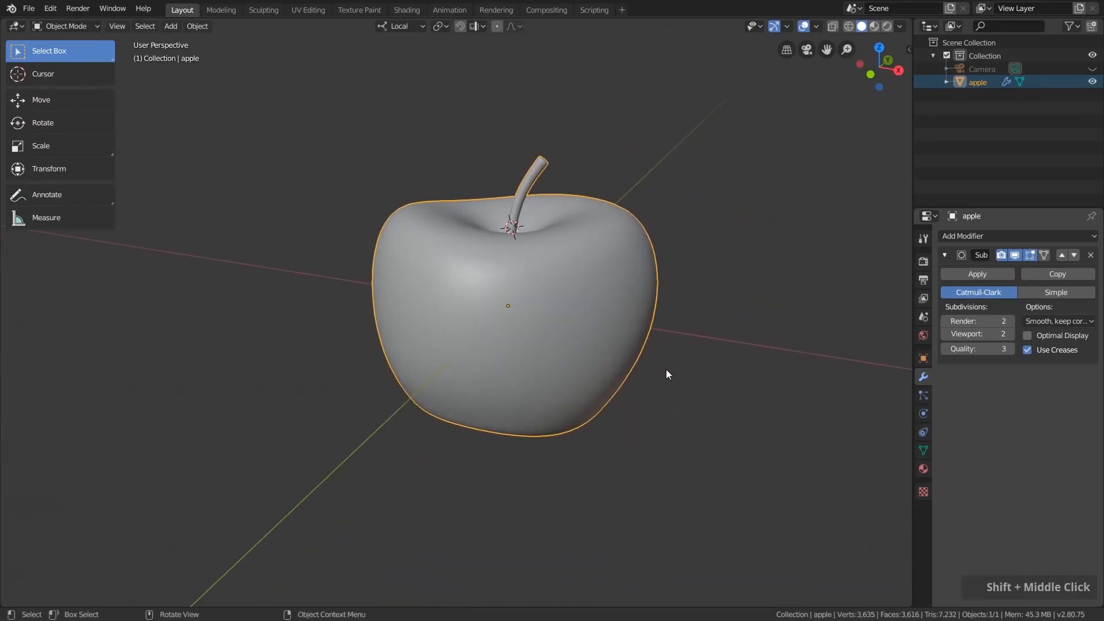
# - Save the scene as a new incremental version named apple_scene_03.blend
pyautogui.click(29, 8)
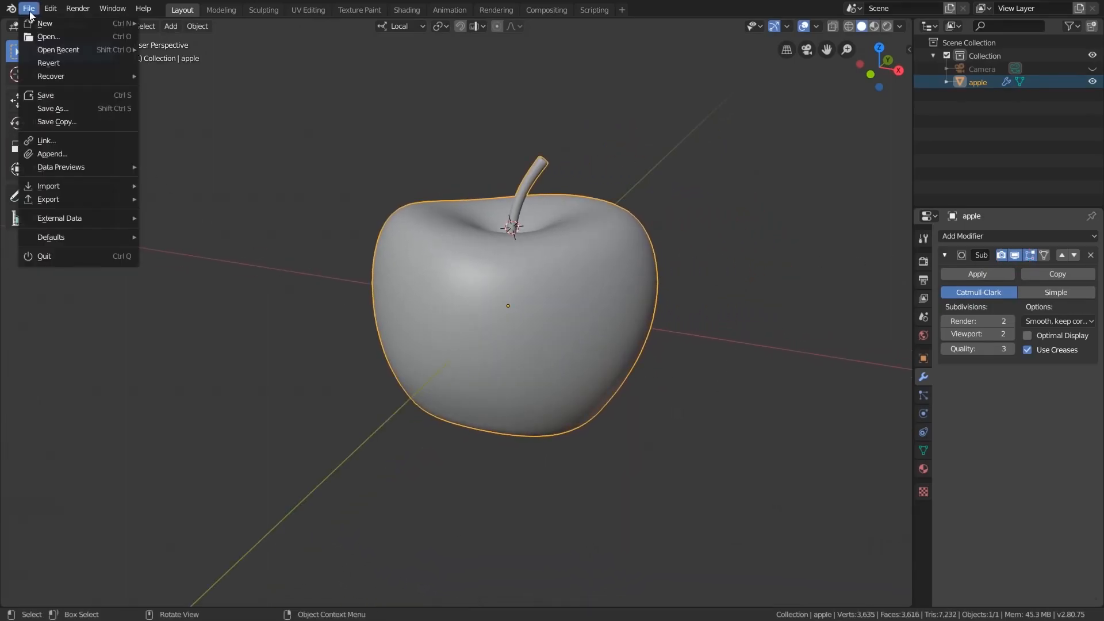
pyautogui.click(67, 108)
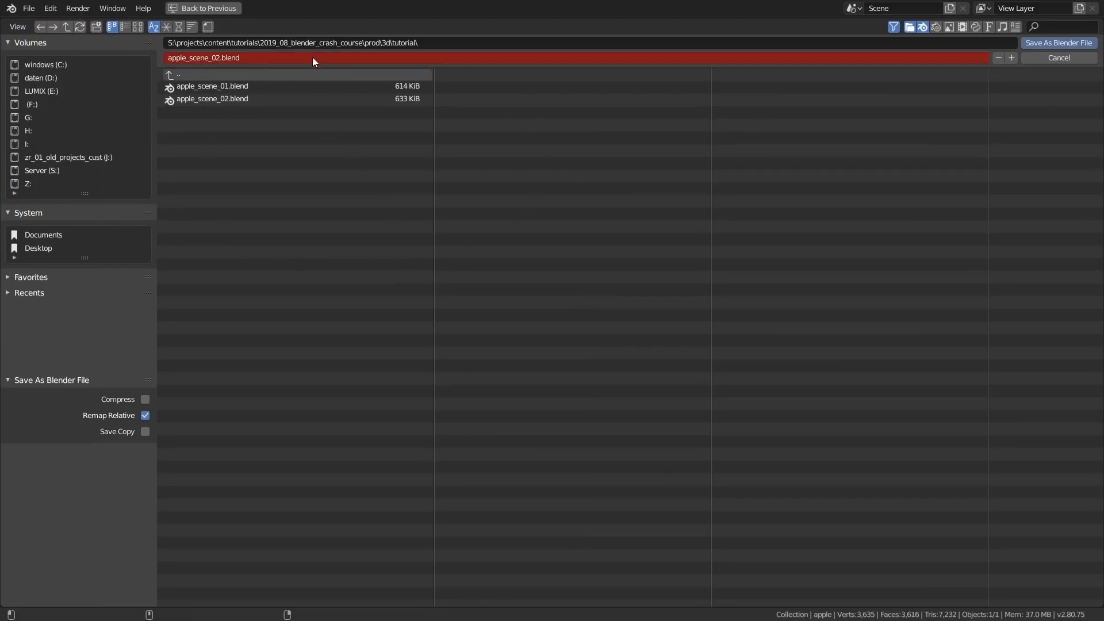
pyautogui.click(1012, 58)
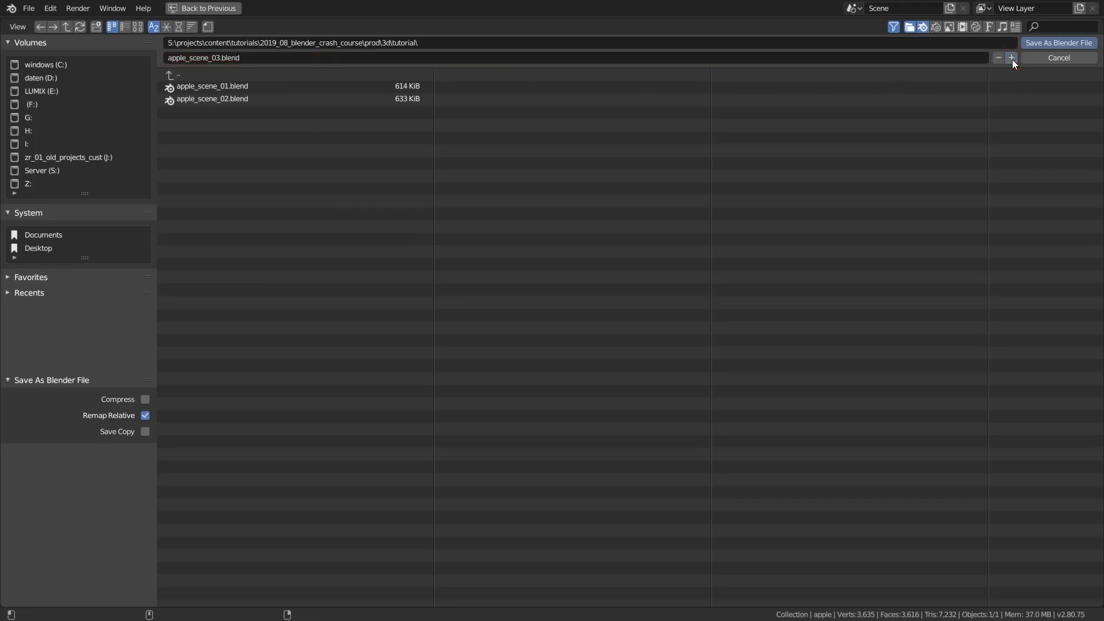
pyautogui.click(1037, 43)
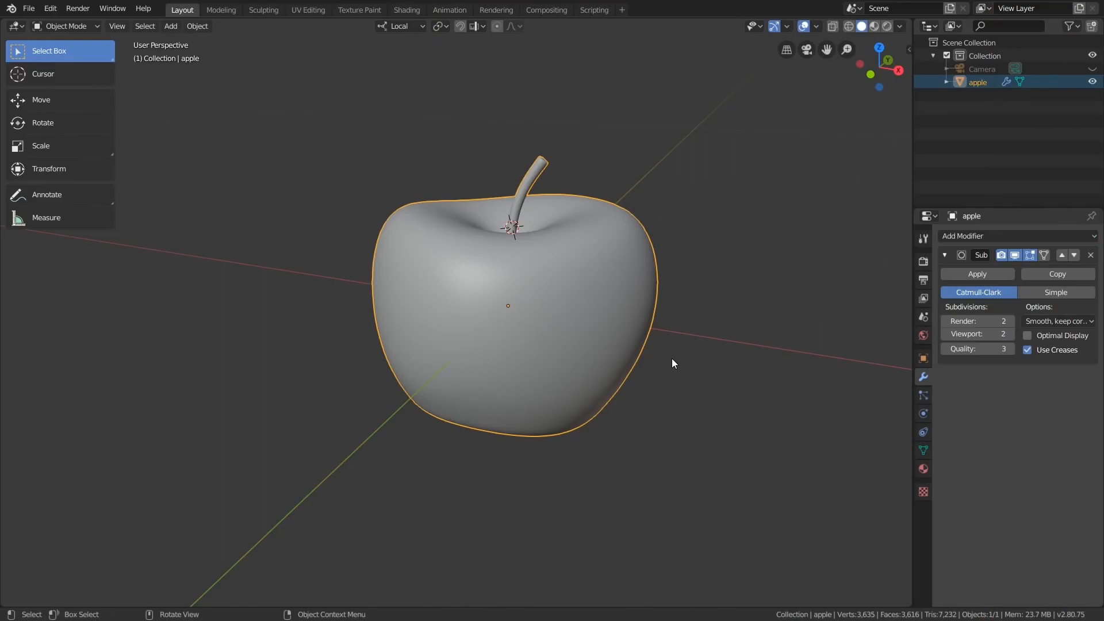
# - Show the object's transform values and, in front view, scale the apple to about 0.574 so it is about 8 cm wide
pyautogui.press('n')
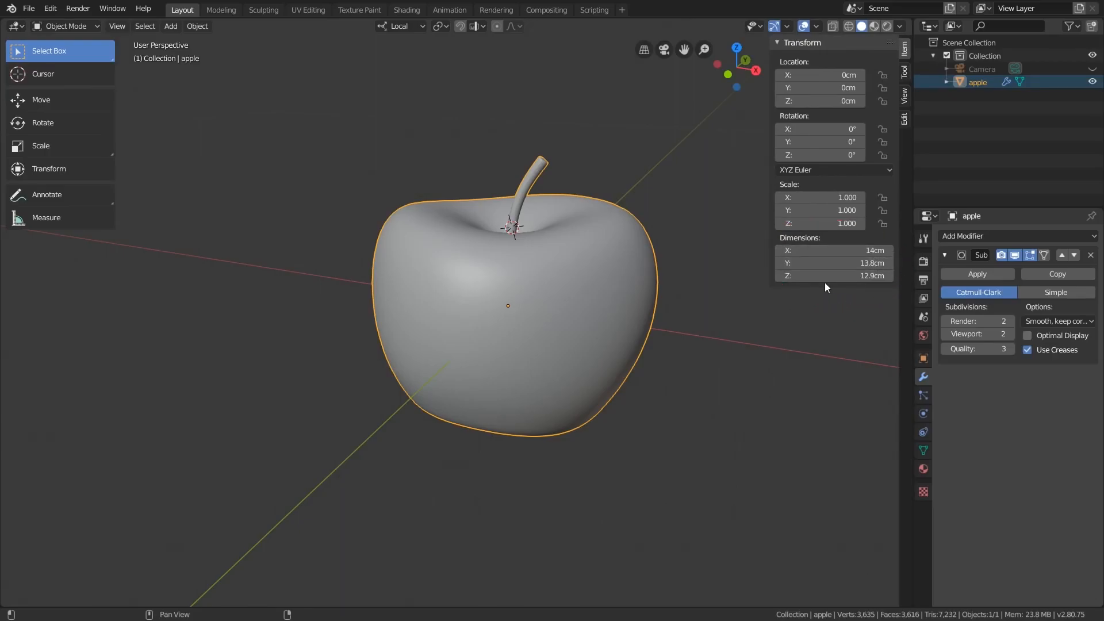
pyautogui.press('KP_1')
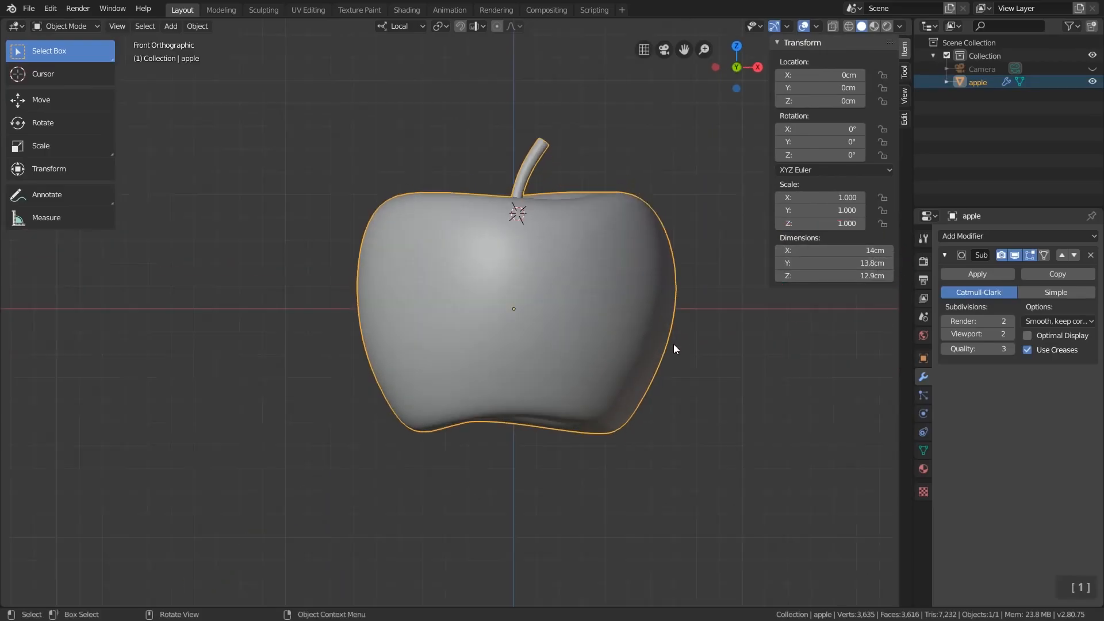
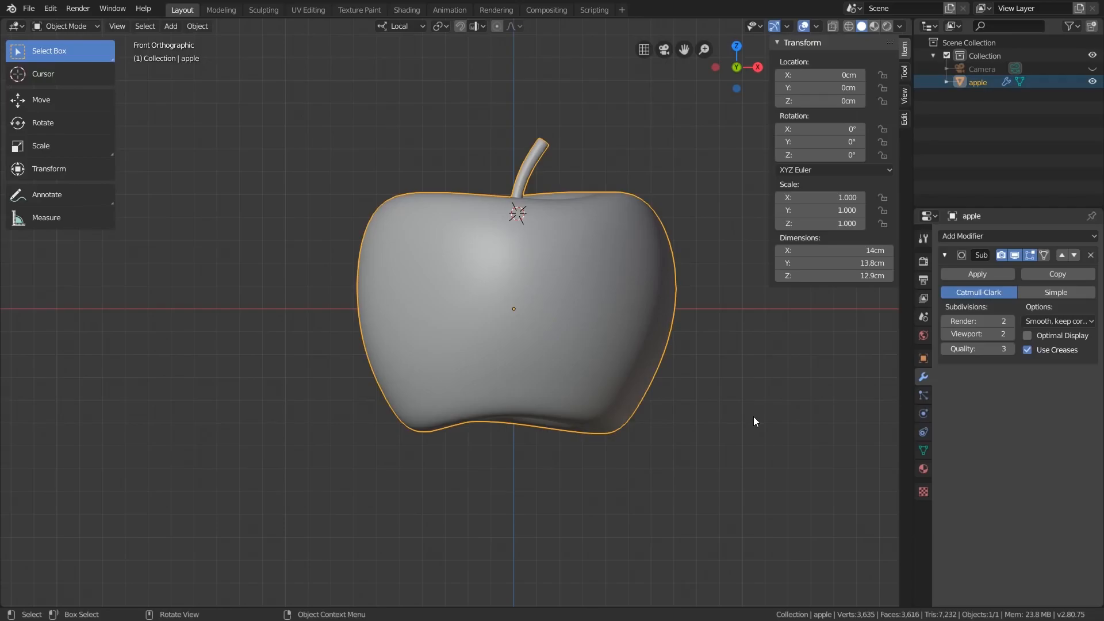
pyautogui.press('s')
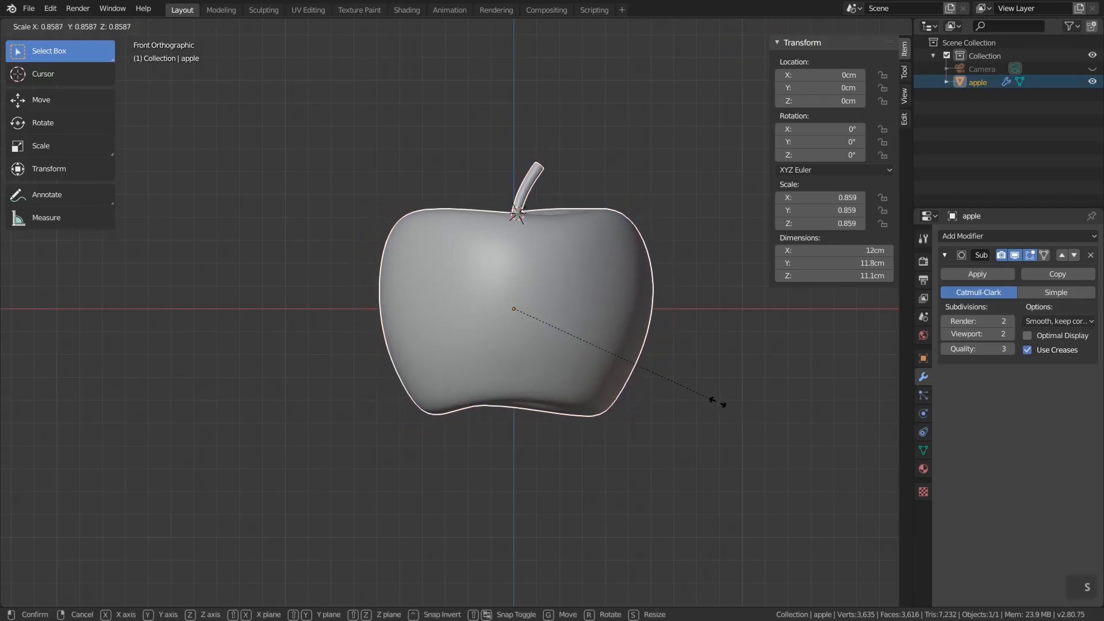
pyautogui.click(651, 370)
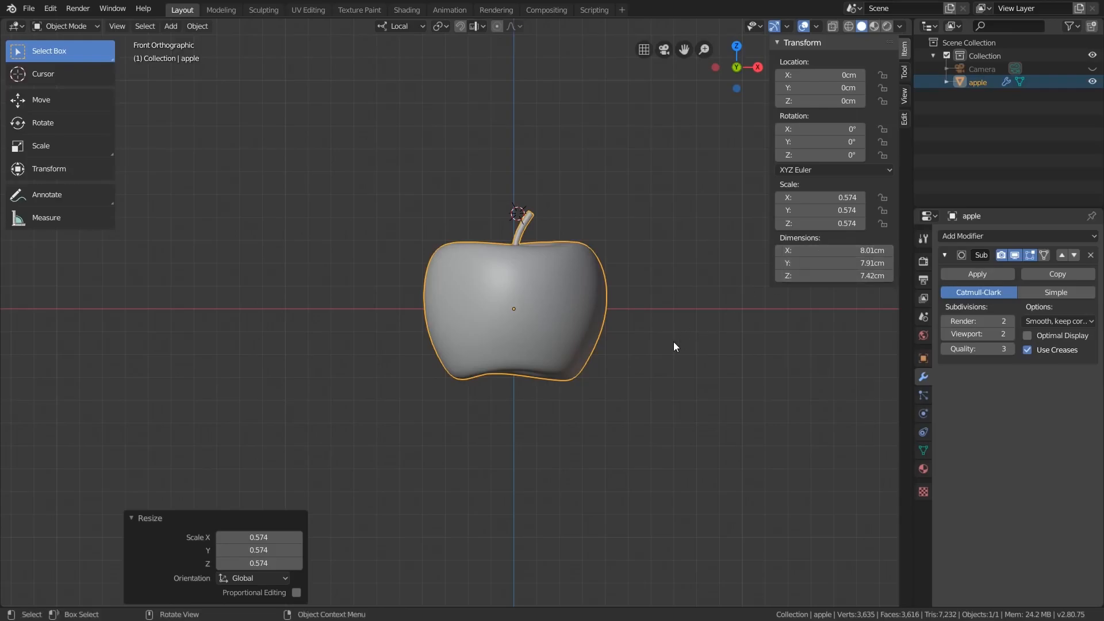
pyautogui.moveTo(656, 347); pyautogui.dragTo(600, 279, button='middle')
pyautogui.scroll(4, 561, 301)
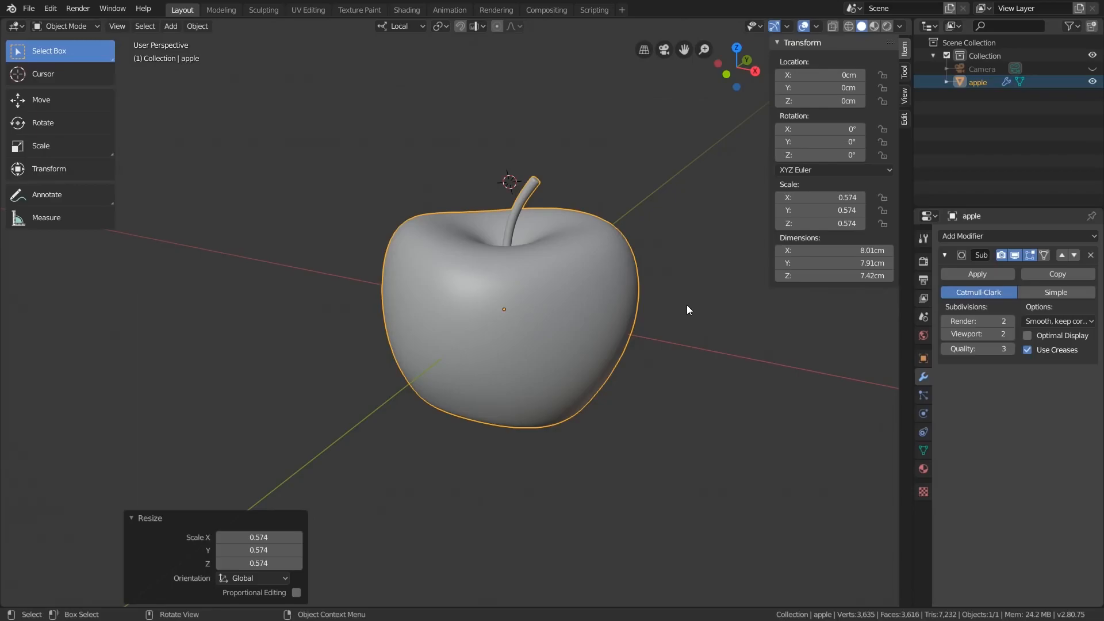
# - Try scaling the apple by a factor of 2 and undo the resize
pyautogui.write('s2')
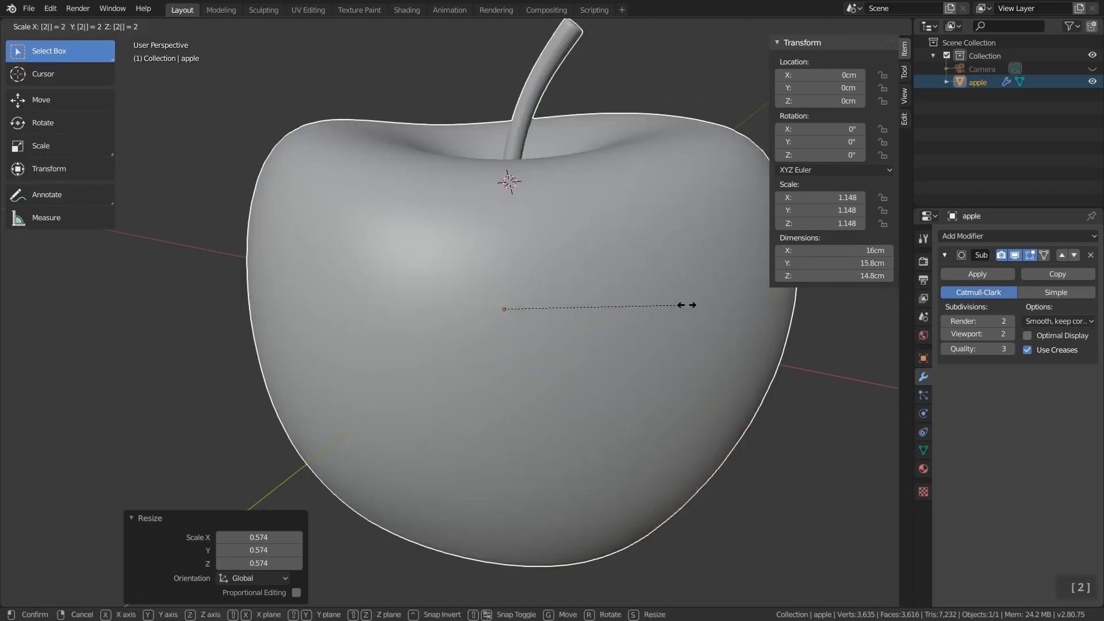
pyautogui.press('Return')
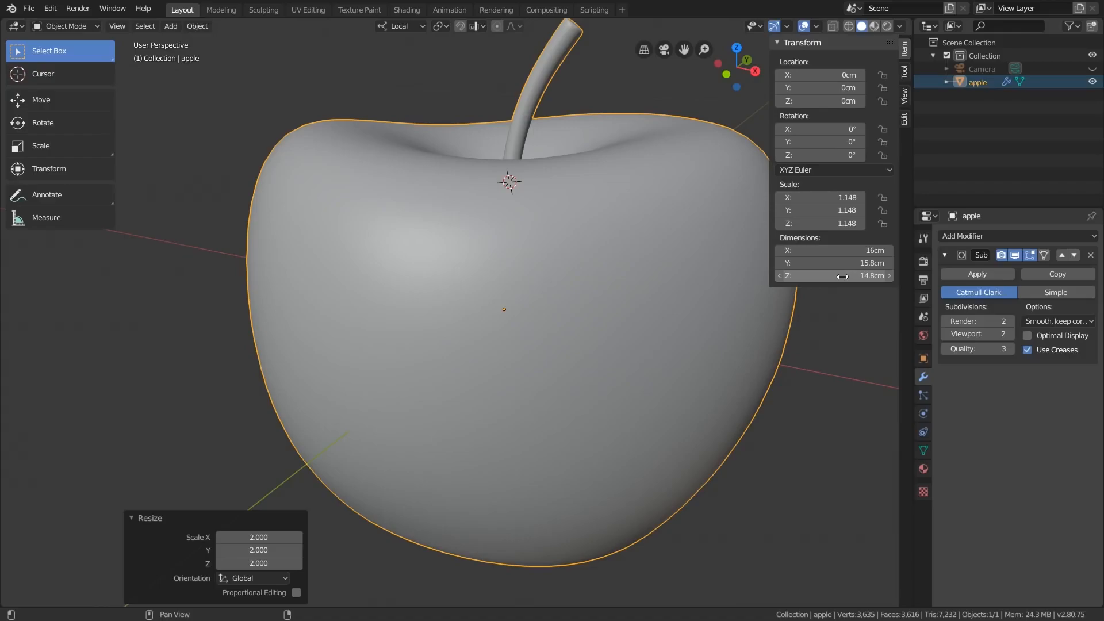
pyautogui.hotkey('ctrl', 'z')
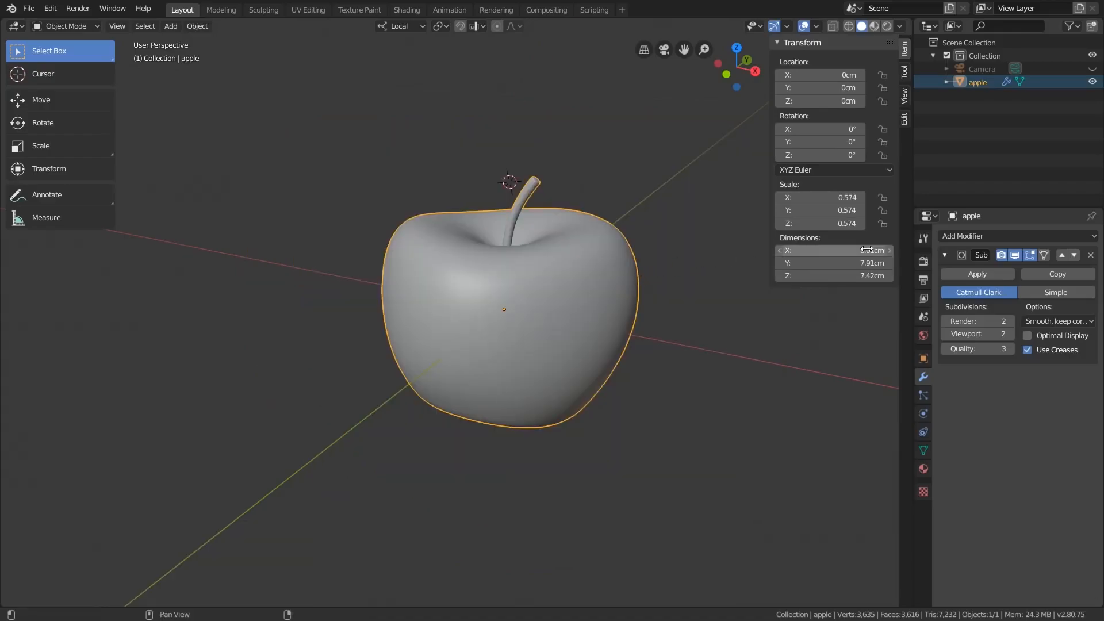
# - Add a 200 cm mesh cube at the 3D cursor
pyautogui.scroll(-8, 678, 260)
pyautogui.keyDown('shift'); pyautogui.moveTo(677, 260); pyautogui.dragTo(589, 299, button='middle'); pyautogui.keyUp('shift')
pyautogui.hotkey('shift', 'a')
pyautogui.moveTo(588, 293)
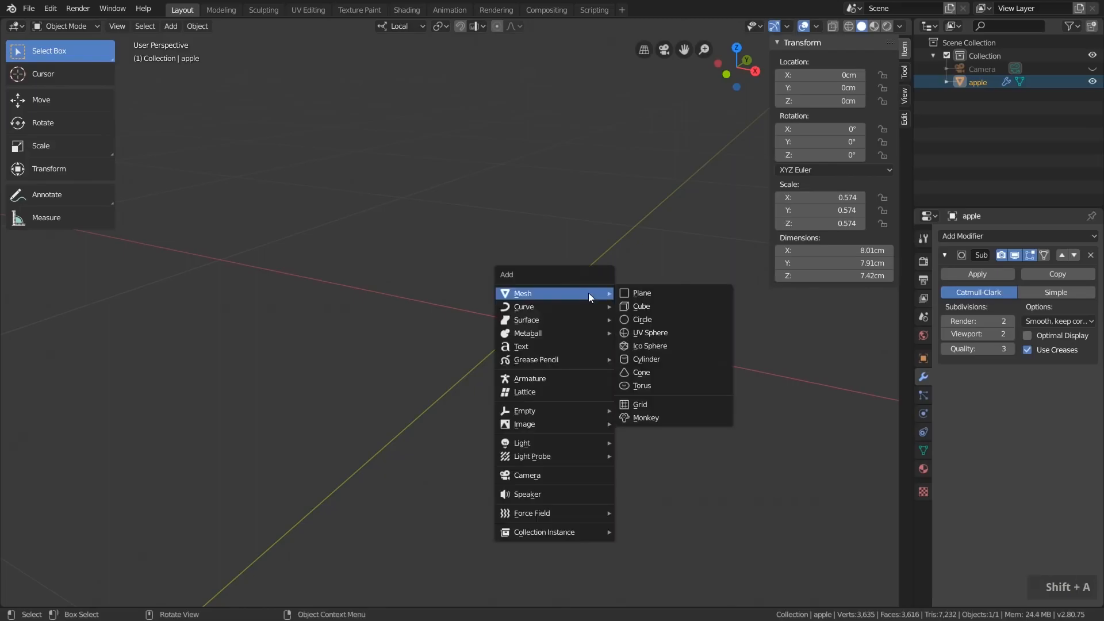
pyautogui.click(674, 305)
pyautogui.scroll(-6, 674, 304)
pyautogui.keyDown('shift'); pyautogui.moveTo(708, 305); pyautogui.dragTo(567, 346, button='middle'); pyautogui.keyUp('shift')
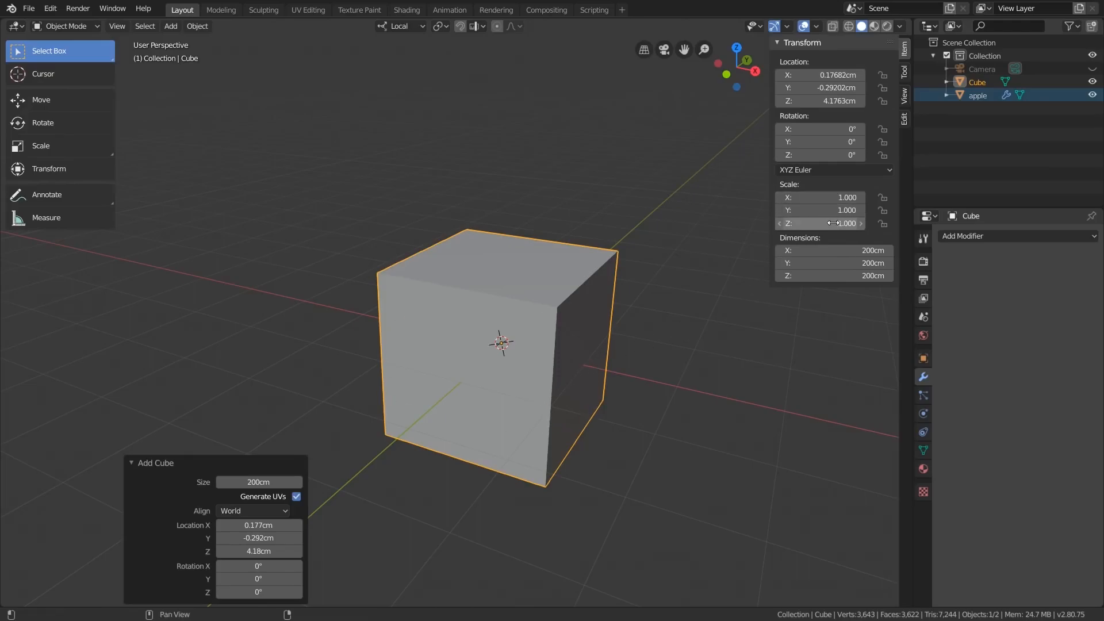
# - Scale the cube down to about 0.153 and reset its X, Y and Z scale to 1
pyautogui.press('s')
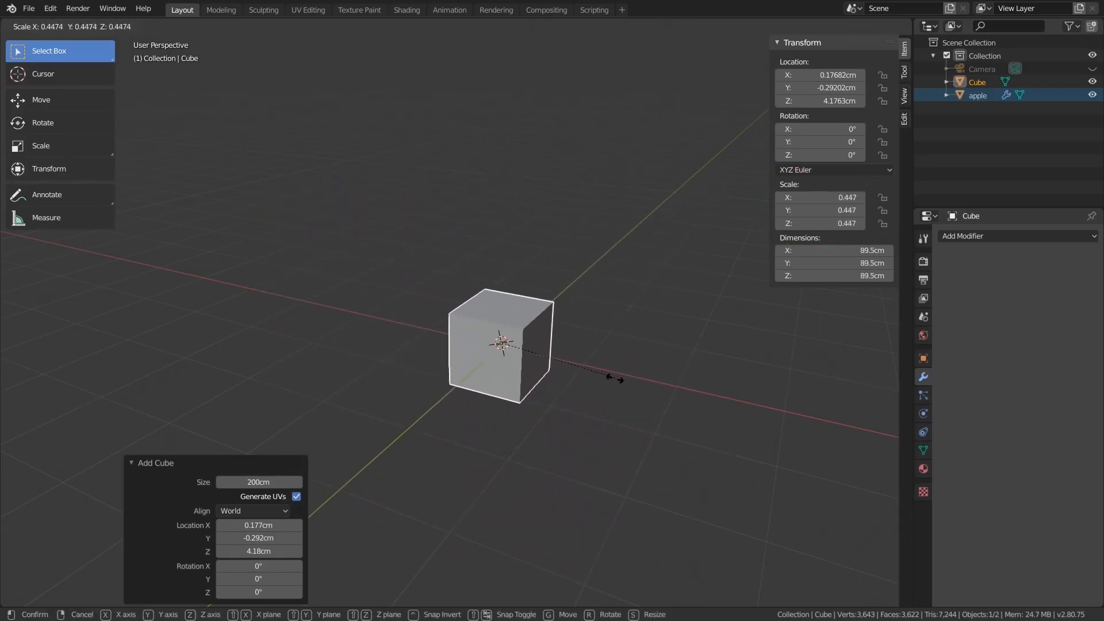
pyautogui.click(537, 360)
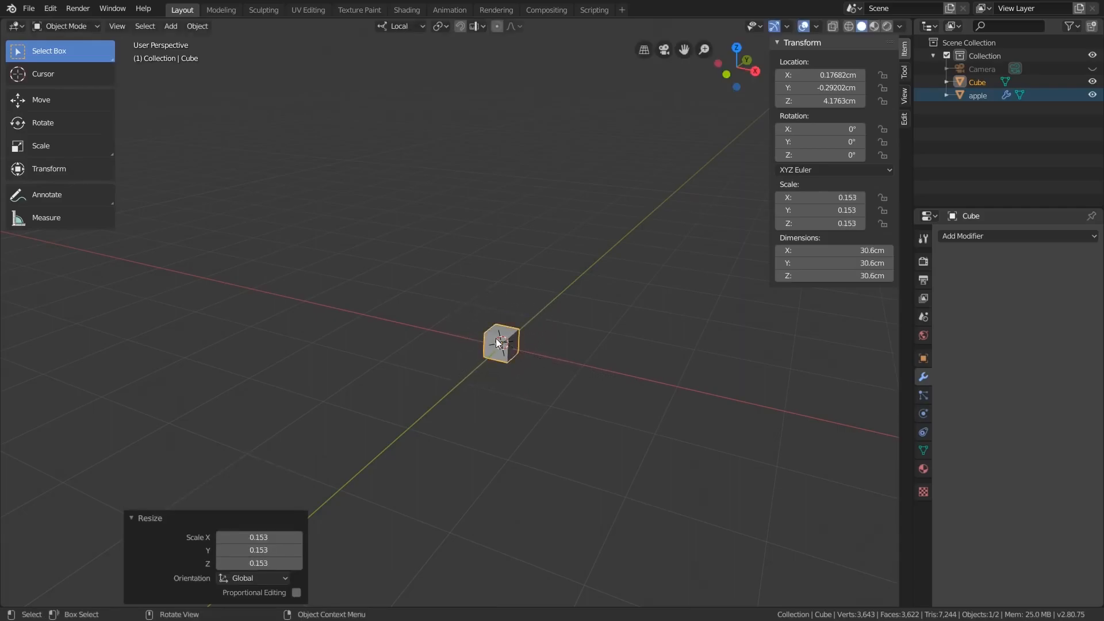
pyautogui.scroll(4, 505, 342)
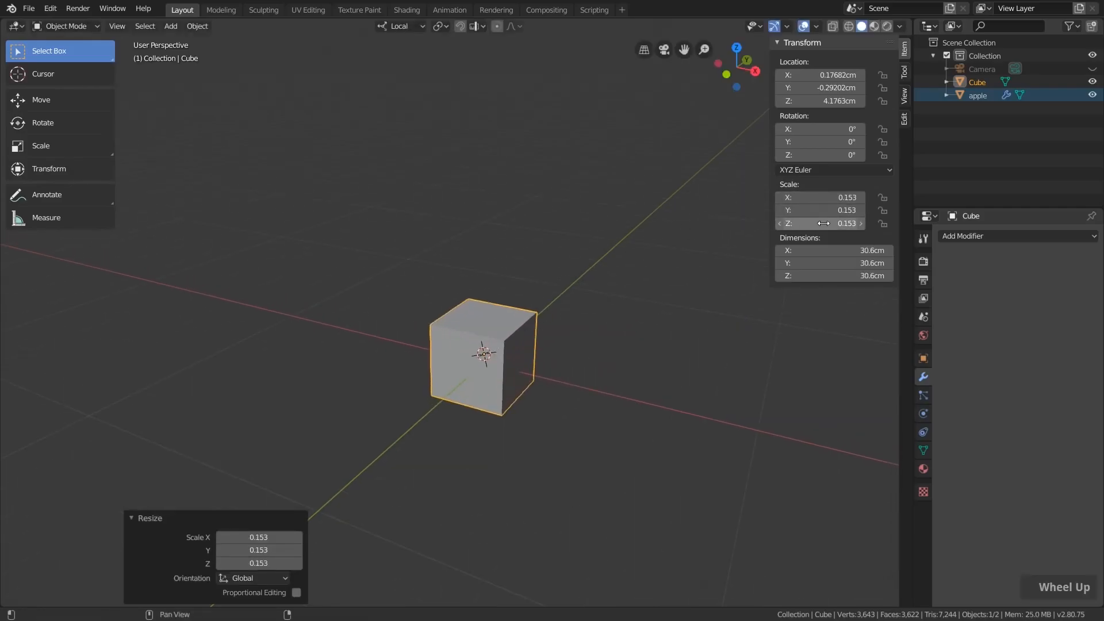
pyautogui.moveTo(819, 197); pyautogui.dragTo(819, 223)
pyautogui.write('1')
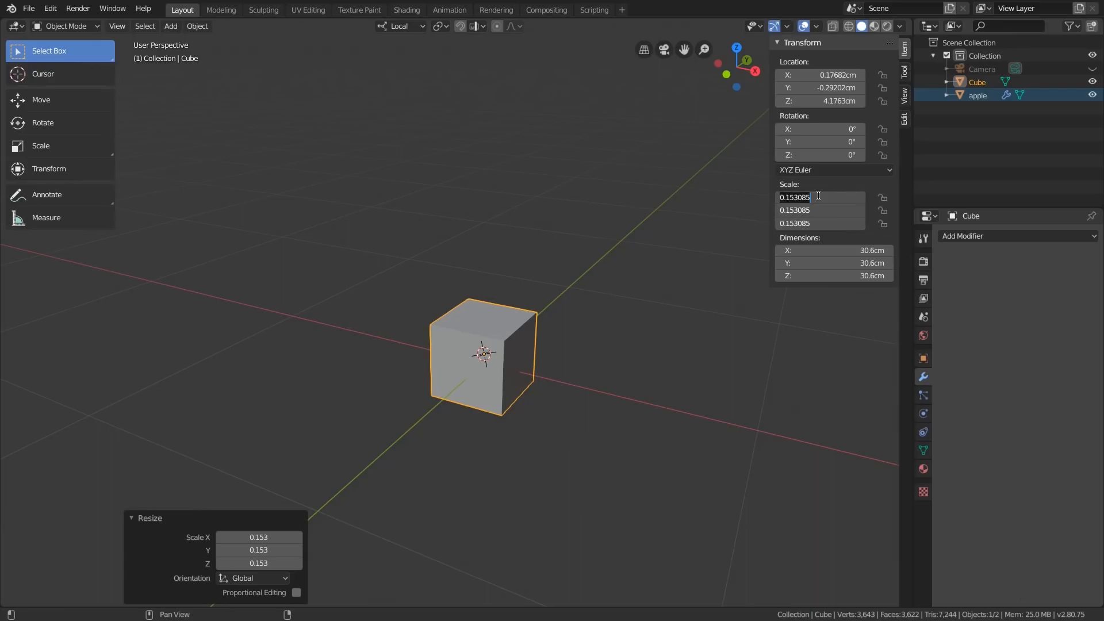
pyautogui.press('Return')
pyautogui.scroll(-4, 592, 251)
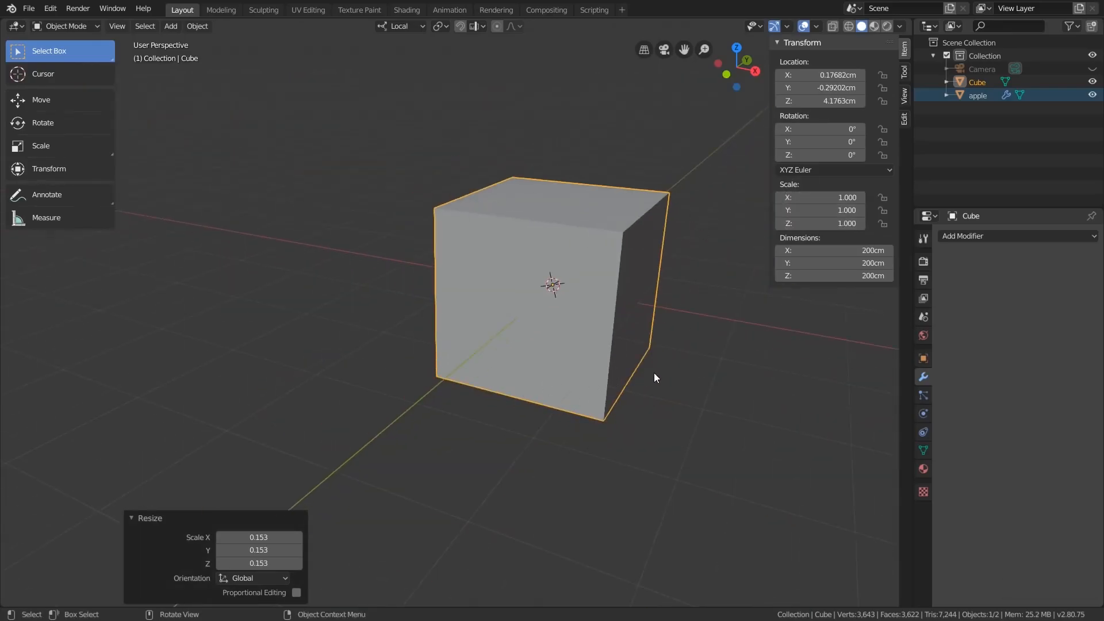
# - Try scaling the cube uniformly to about 0.602 and undo the resize
pyautogui.moveTo(654, 369); pyautogui.dragTo(626, 307, button='middle')
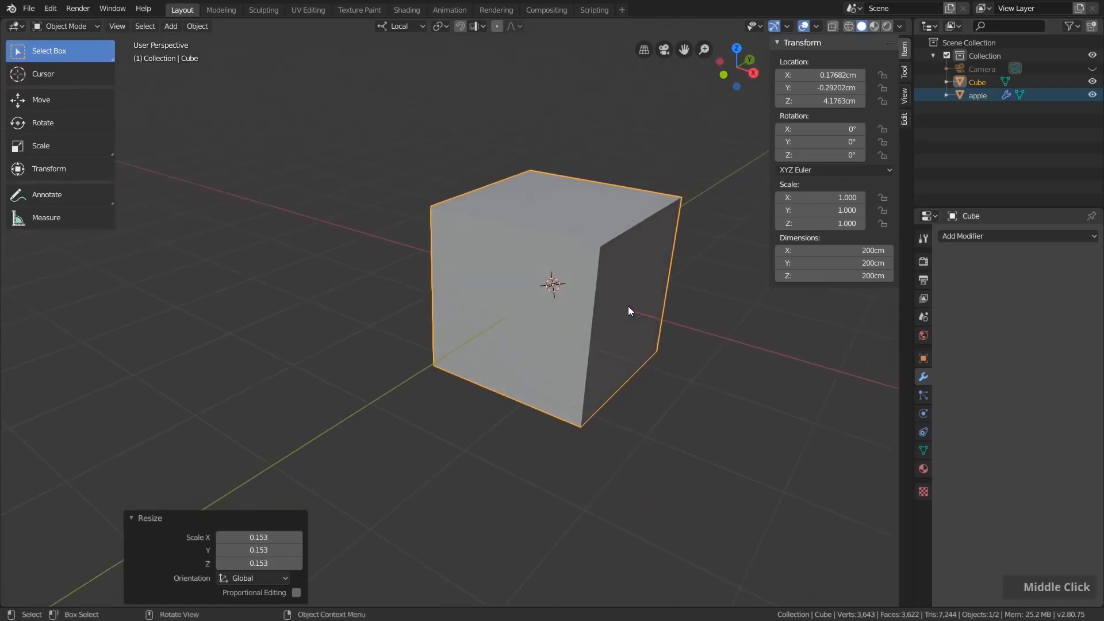
pyautogui.keyDown('shift'); pyautogui.moveTo(675, 280); pyautogui.dragTo(633, 298, button='middle'); pyautogui.keyUp('shift')
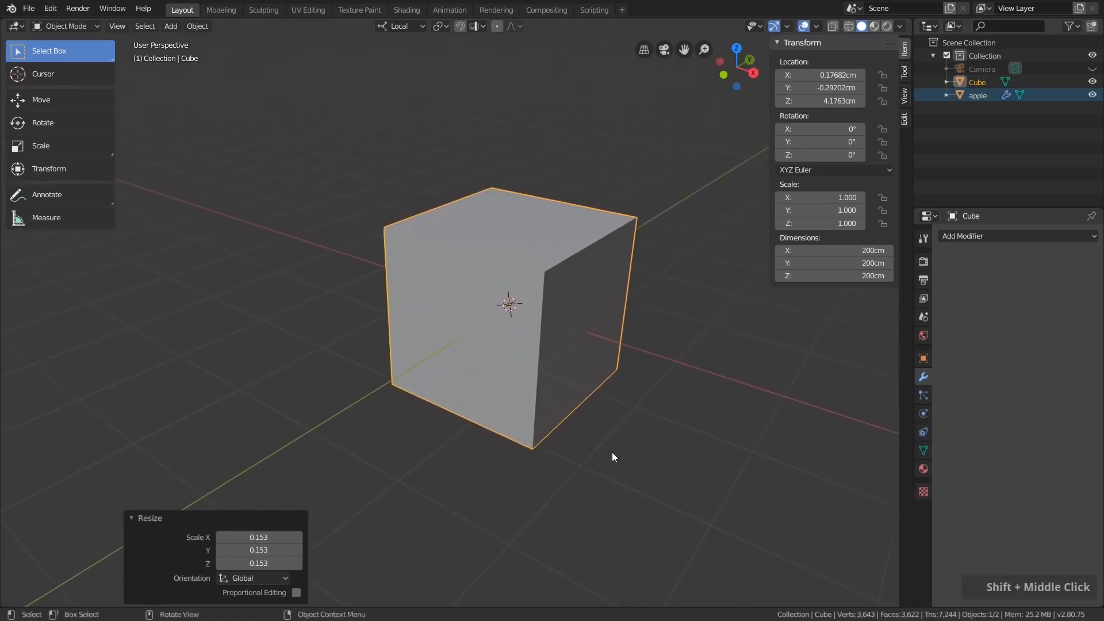
pyautogui.press('s')
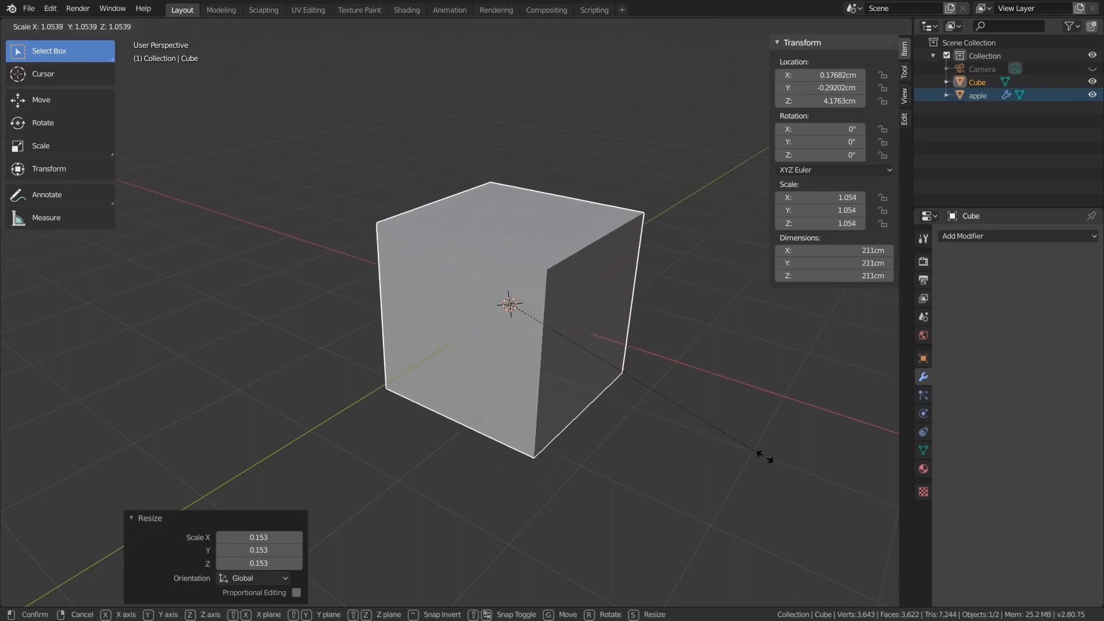
pyautogui.click(655, 391)
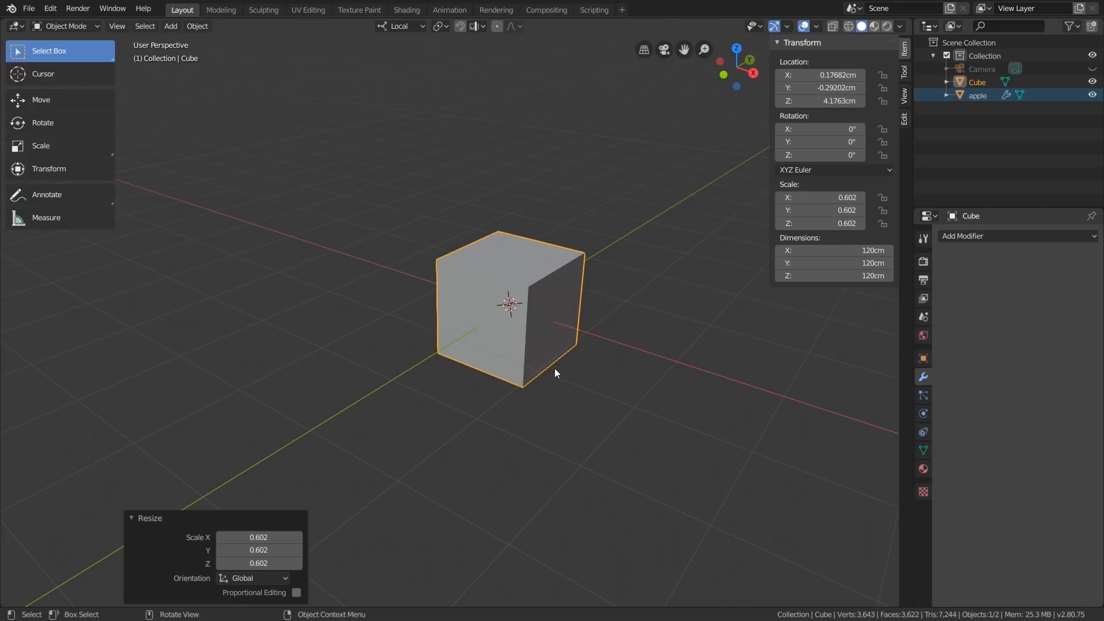
pyautogui.hotkey('ctrl', 'z')
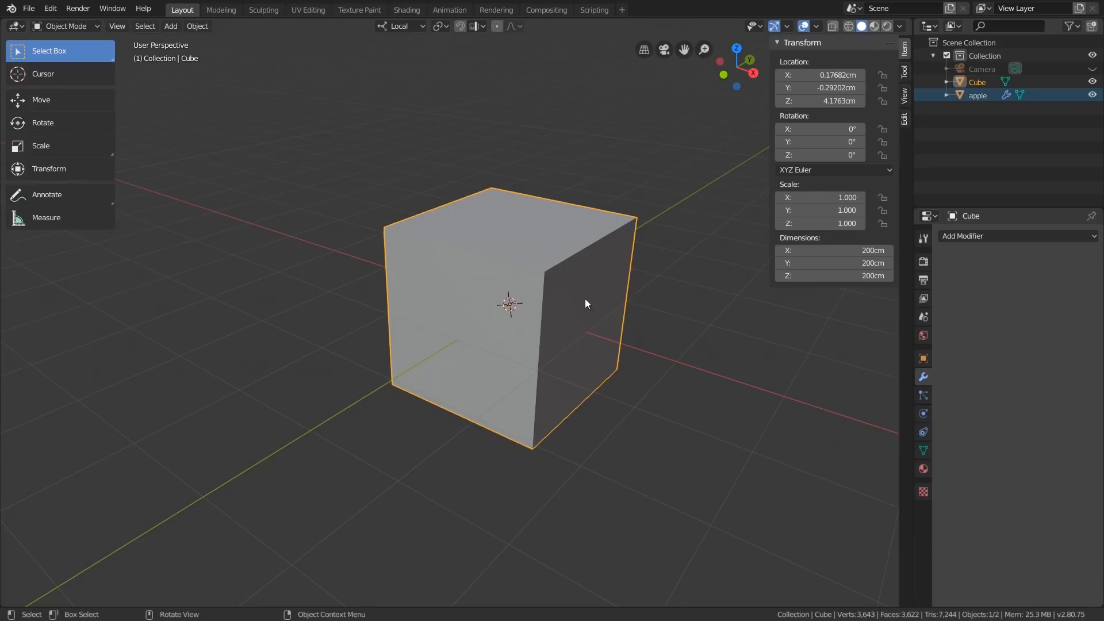
pyautogui.click(926, 379)
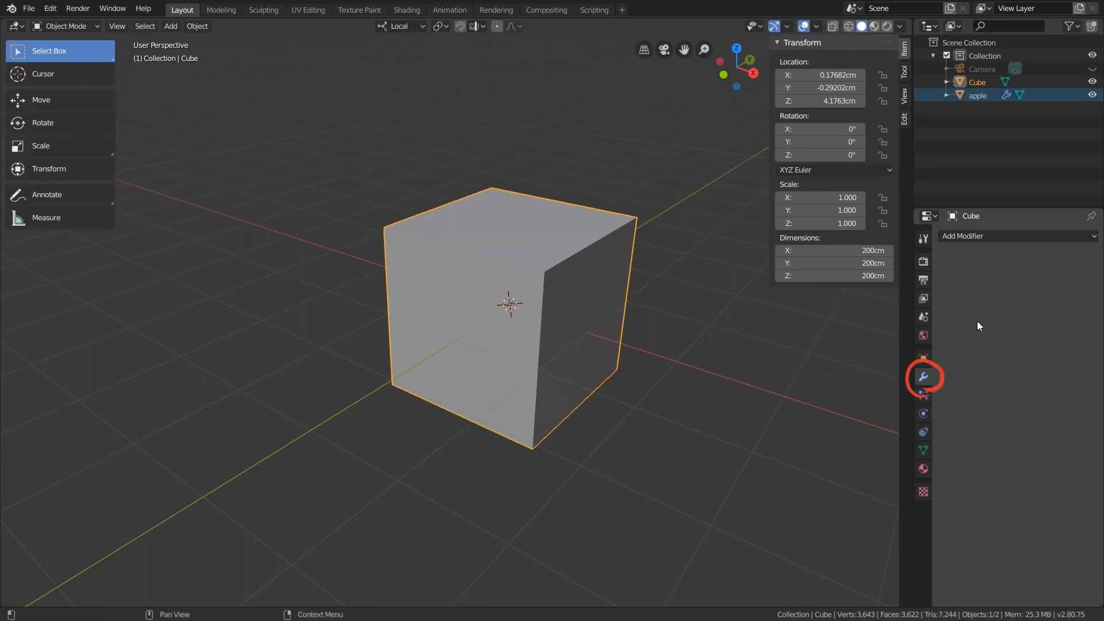
# - Add a Bevel modifier to the cube and set its width to 10 cm
pyautogui.click(998, 235)
pyautogui.click(868, 281)
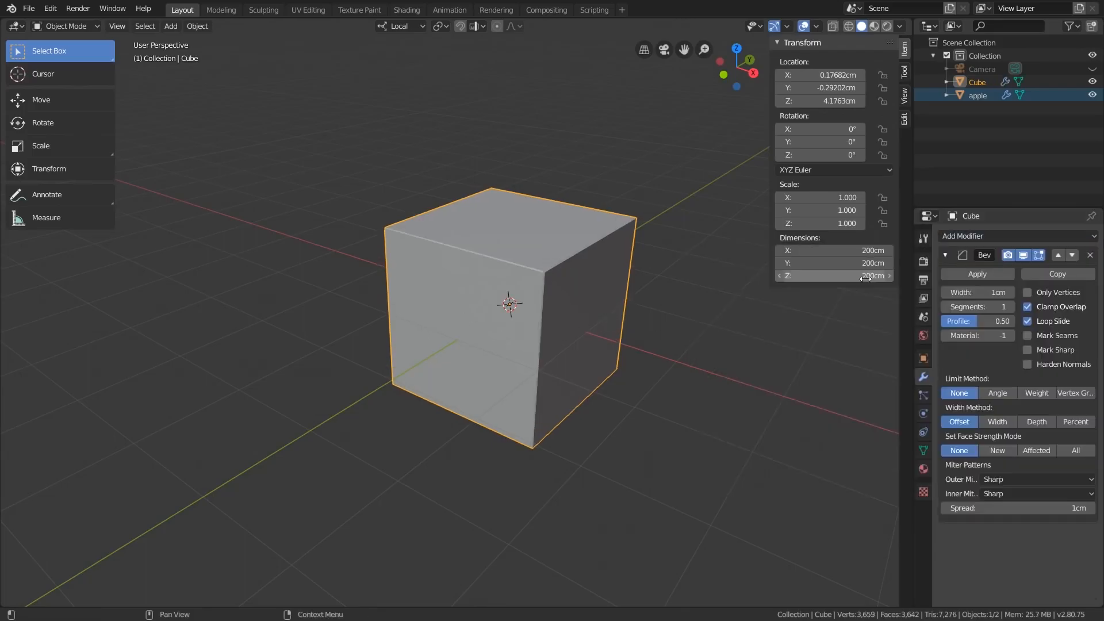
pyautogui.scroll(5, 539, 271)
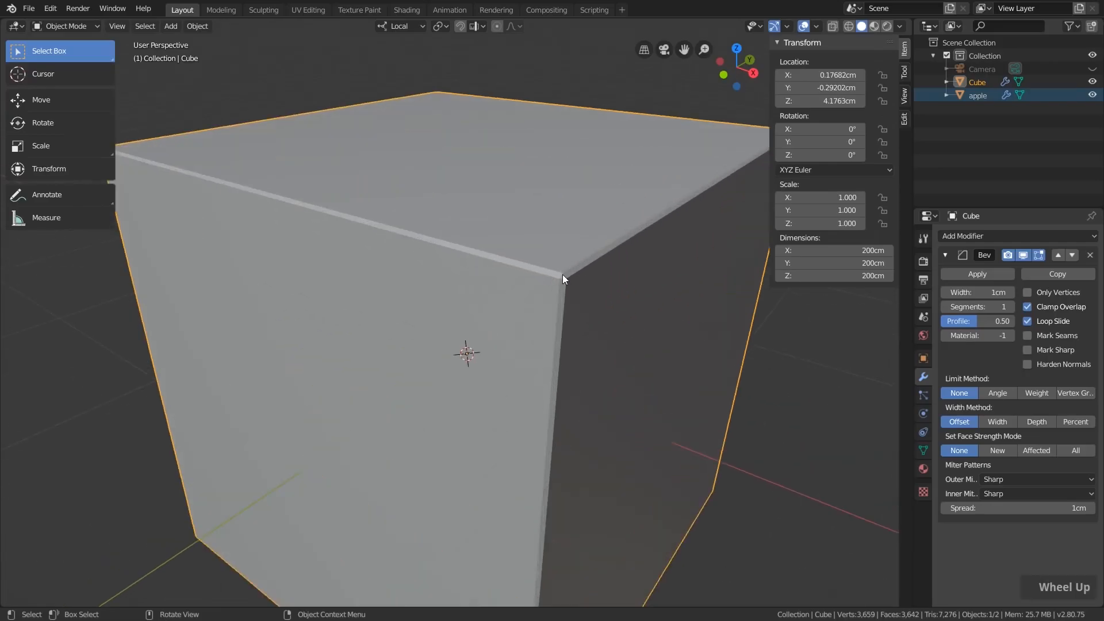
pyautogui.click(984, 291)
pyautogui.write('10')
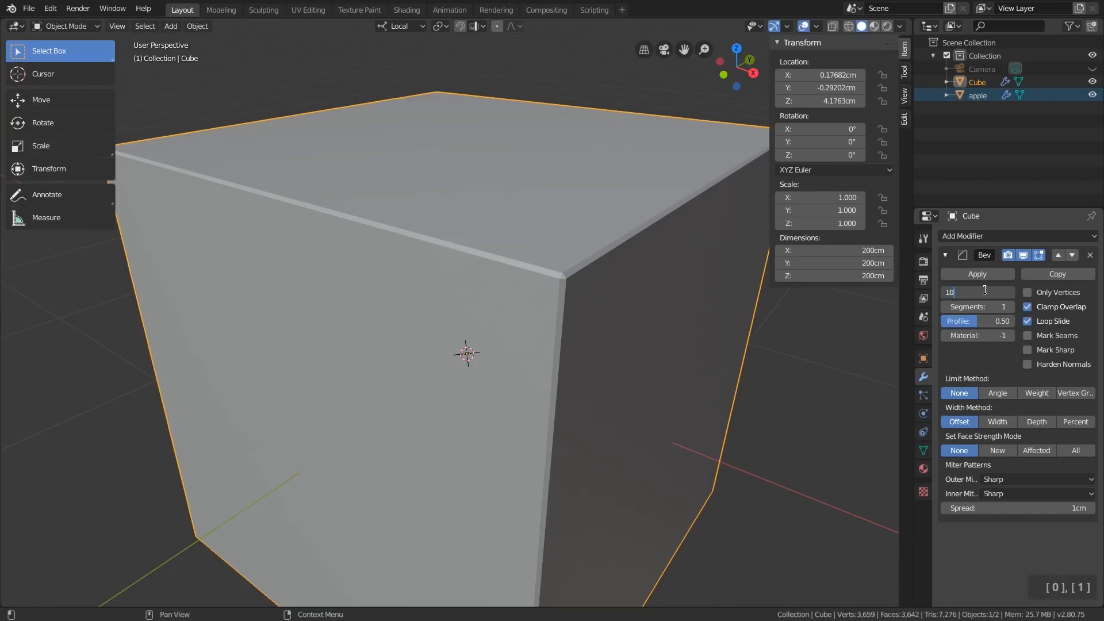
pyautogui.press('Return')
pyautogui.scroll(-3, 658, 316)
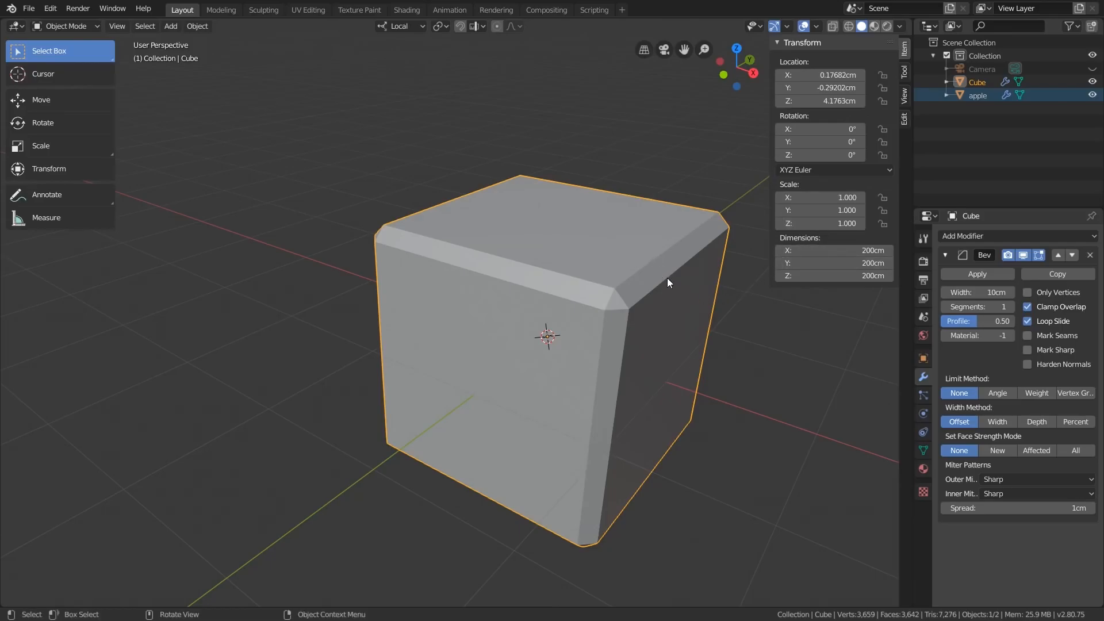
# - Scale the beveled cube down uniformly to about 0.212
pyautogui.press('s')
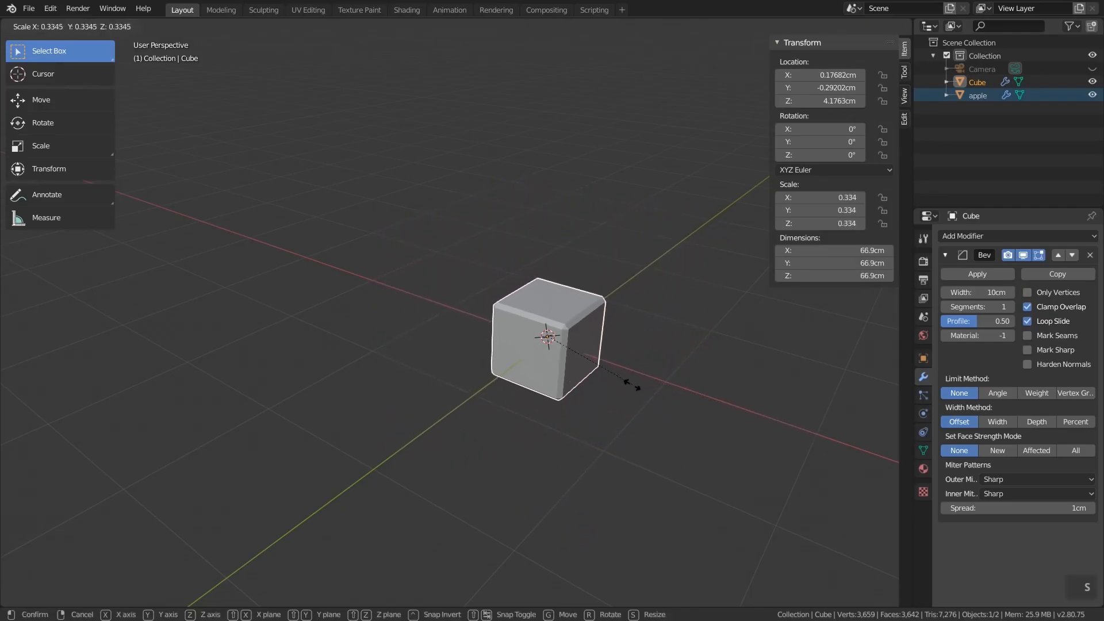
pyautogui.click(590, 378)
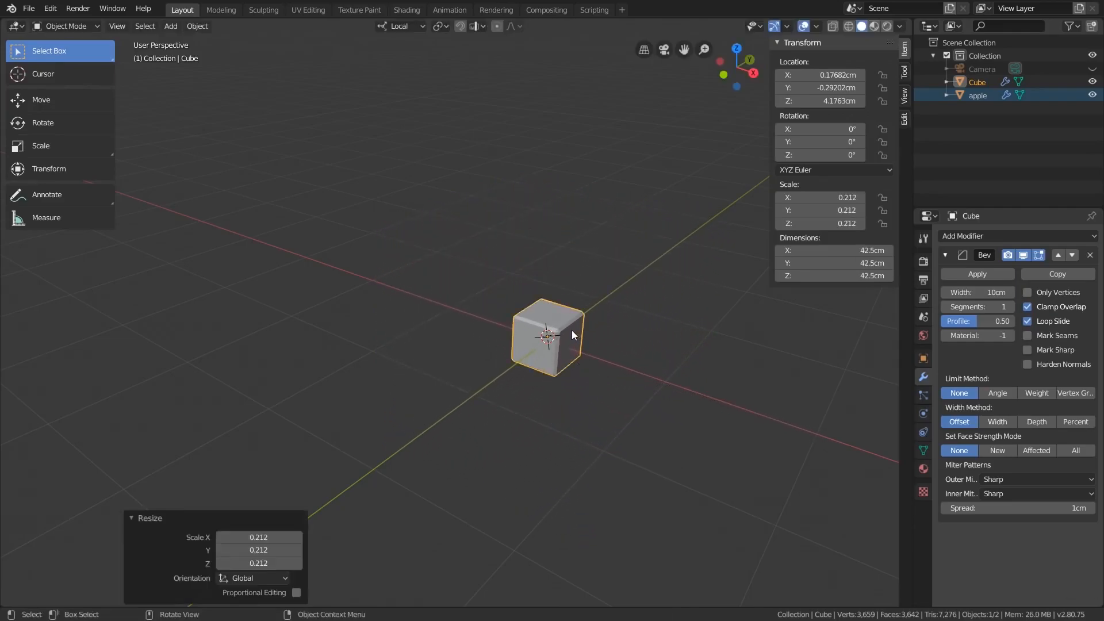
pyautogui.scroll(4, 545, 332)
pyautogui.scroll(3, 549, 313)
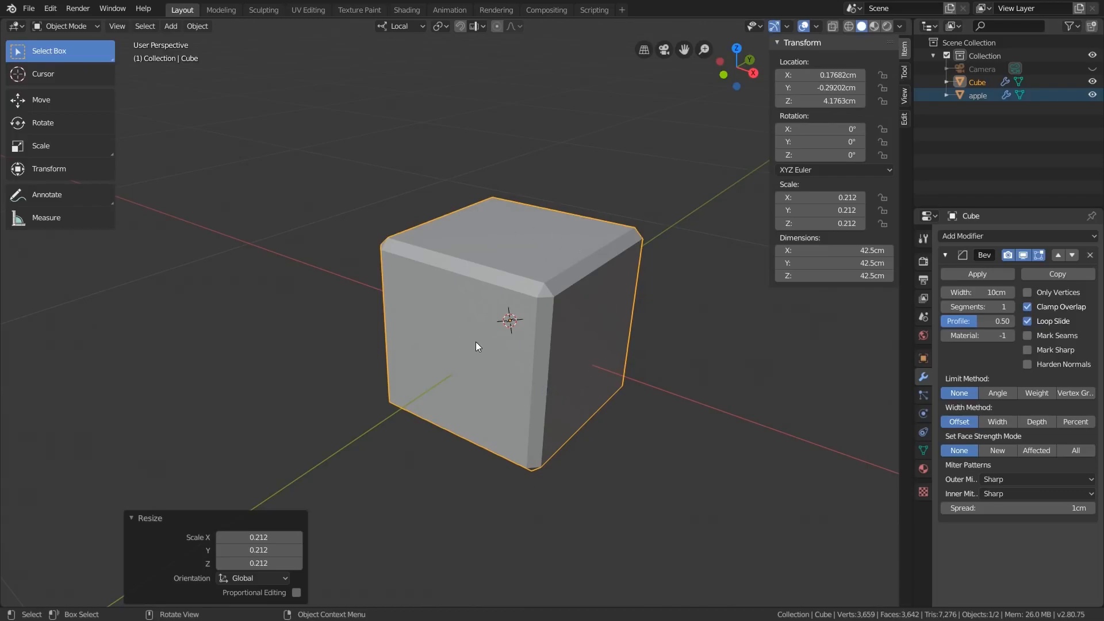
# - Apply the scale transform to the beveled cube
pyautogui.click(195, 26)
pyautogui.moveTo(217, 92)
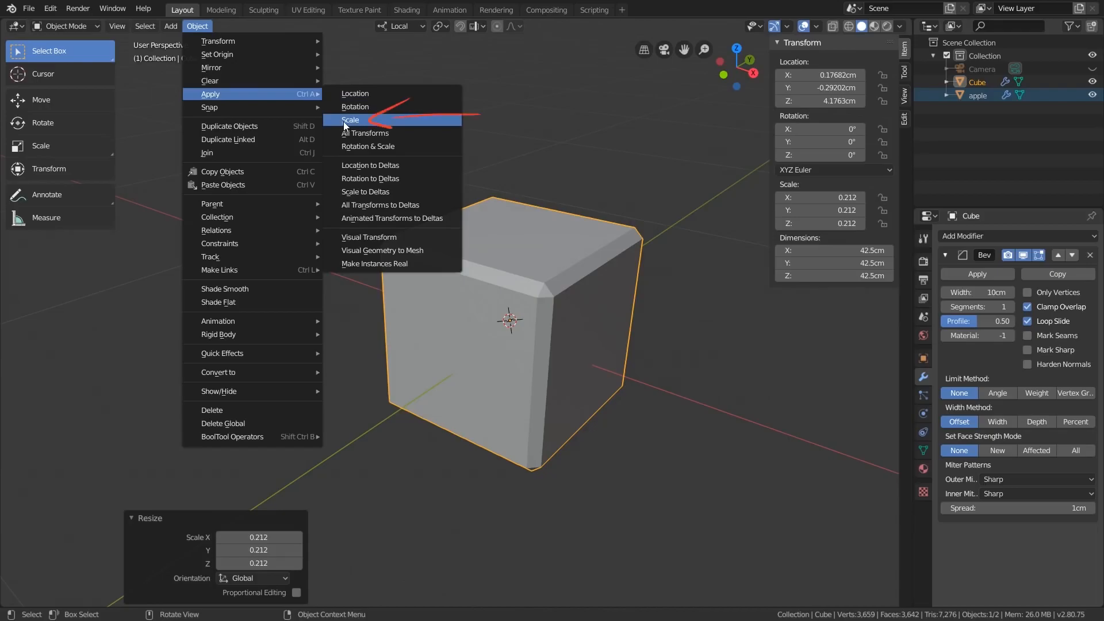
pyautogui.click(385, 122)
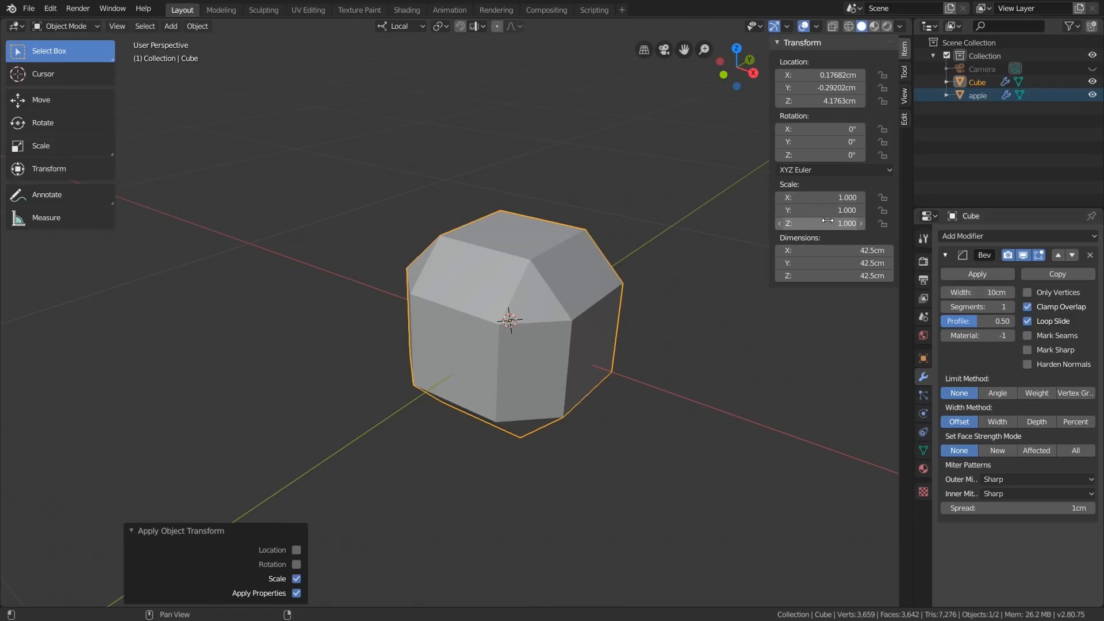
# - Delete the cube and apply the scale transform to the apple
pyautogui.press('x')
pyautogui.click(544, 284)
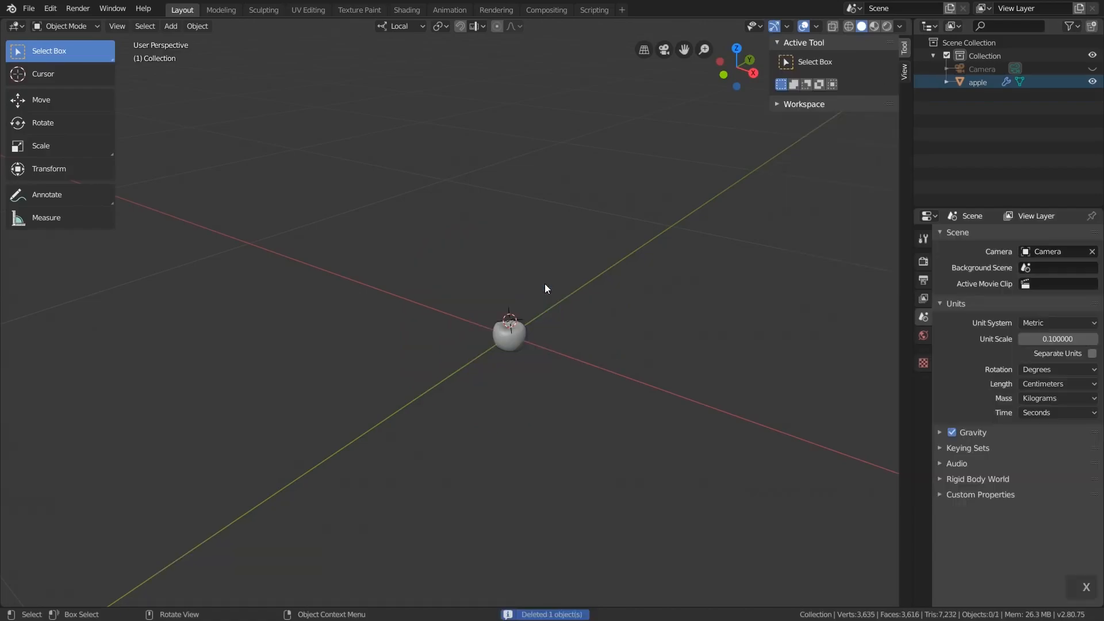
pyautogui.click(518, 339)
pyautogui.scroll(6, 509, 338)
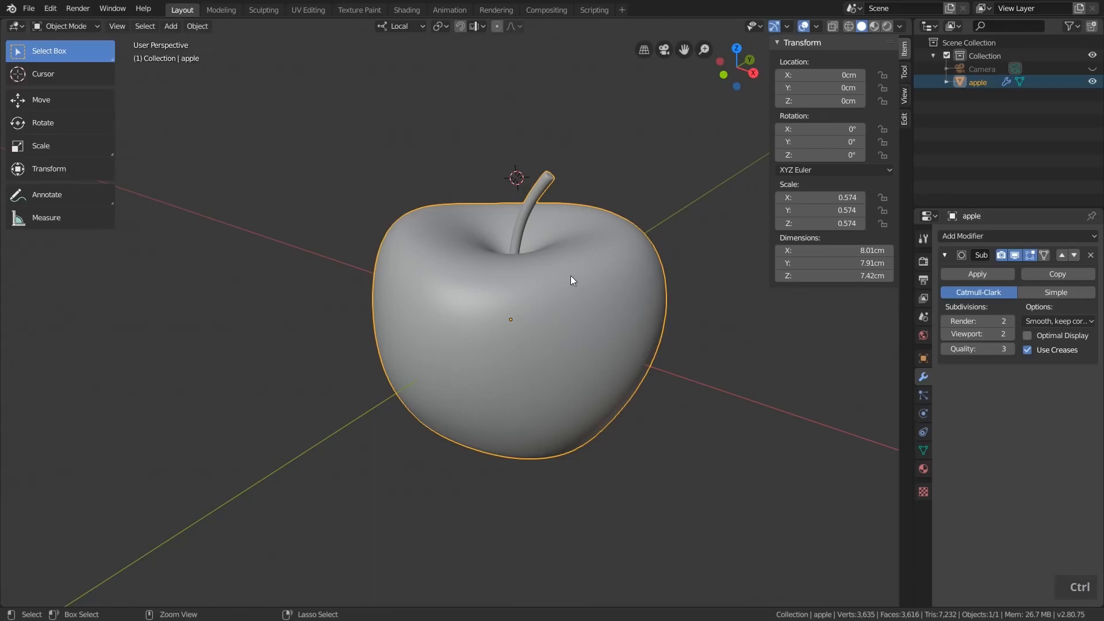
pyautogui.hotkey('ctrl', 'a')
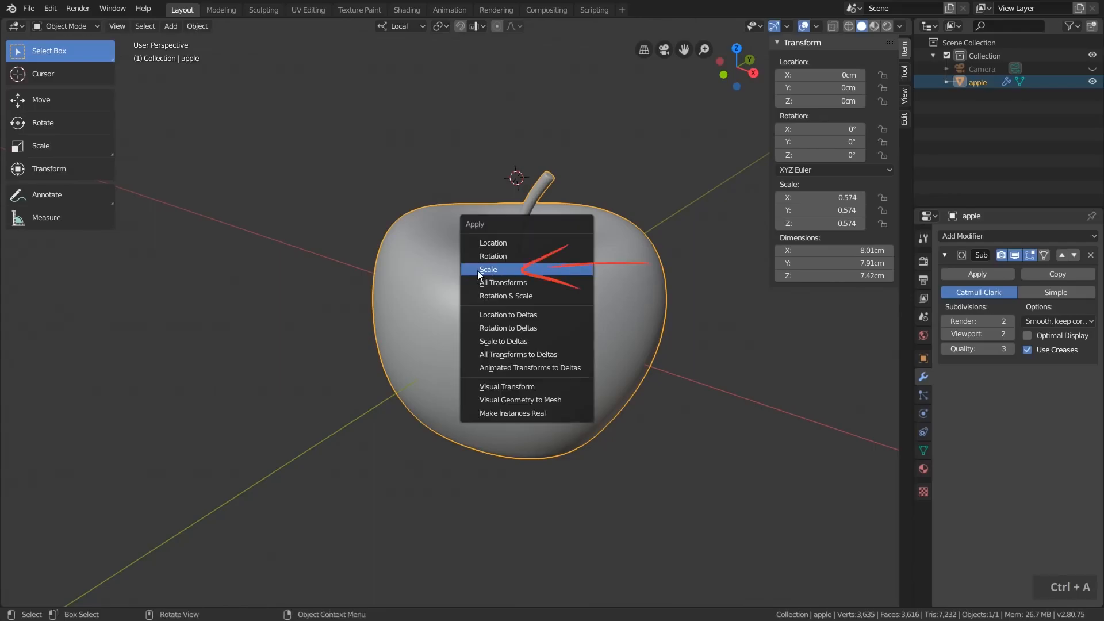
pyautogui.click(510, 270)
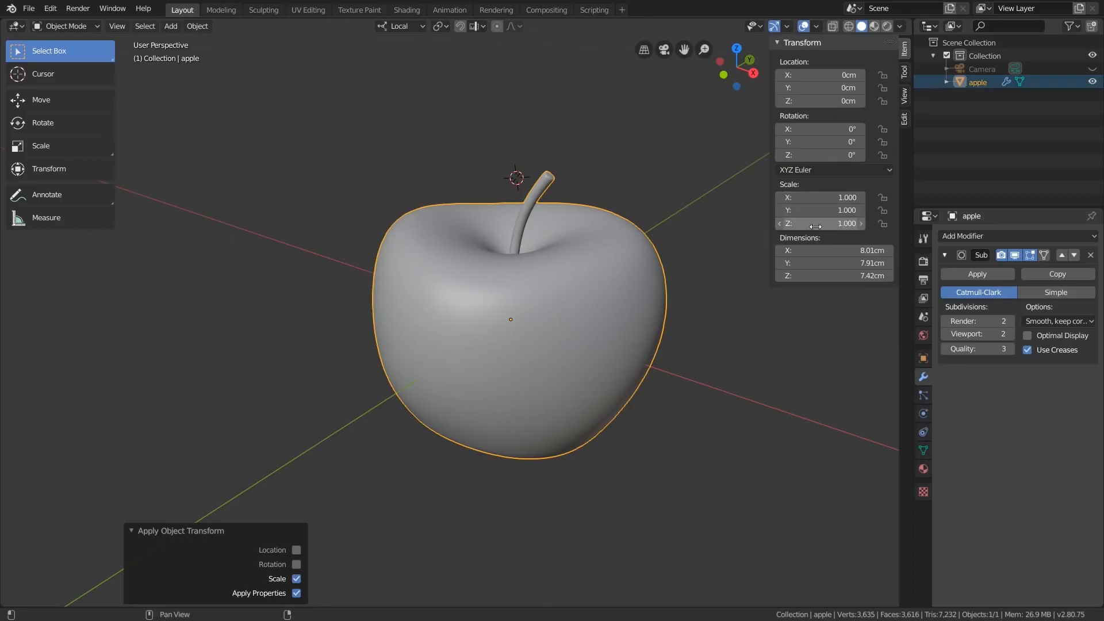
pyautogui.hotkey('ctrl', 'a')
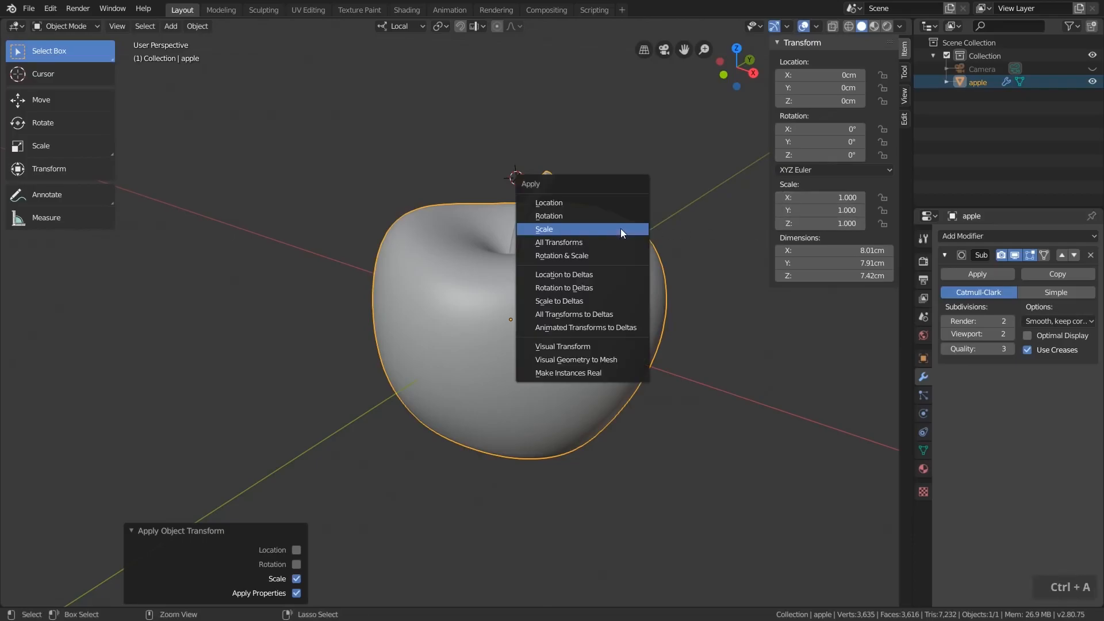
pyautogui.click(590, 230)
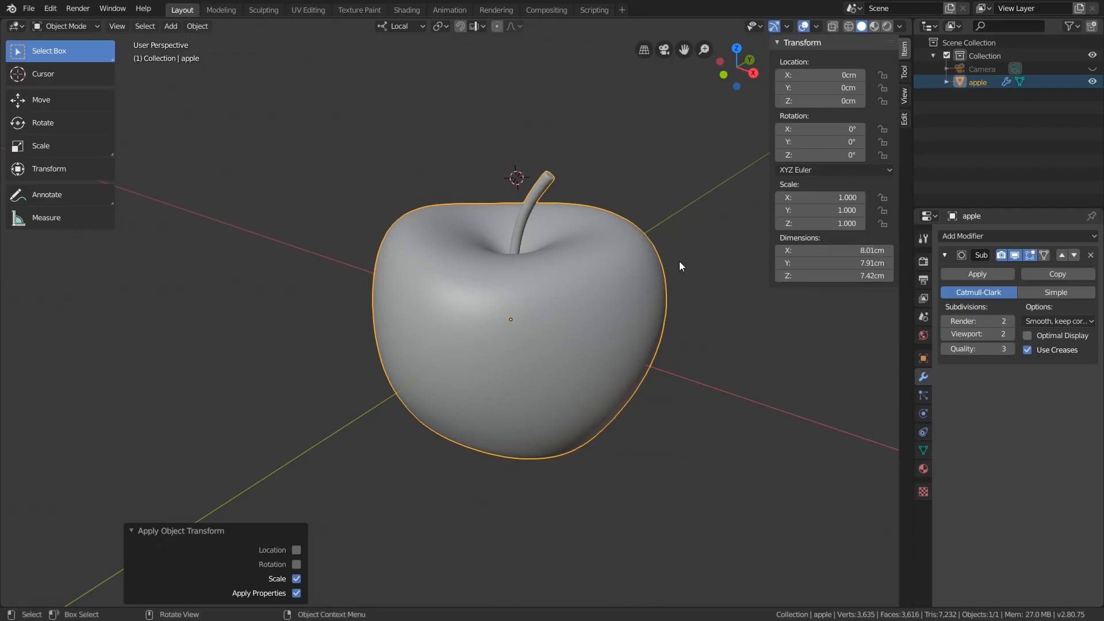
# - Hide the 3D viewport's sidebar and save the apple file
pyautogui.press('n')
pyautogui.press('ctrl')
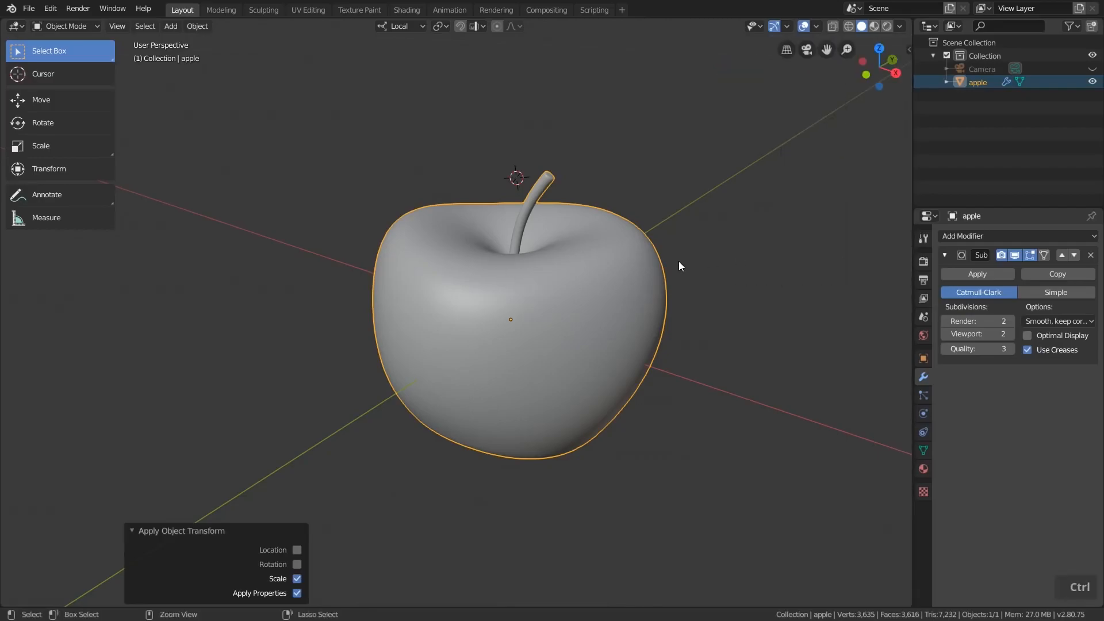
pyautogui.hotkey('ctrl', 's')
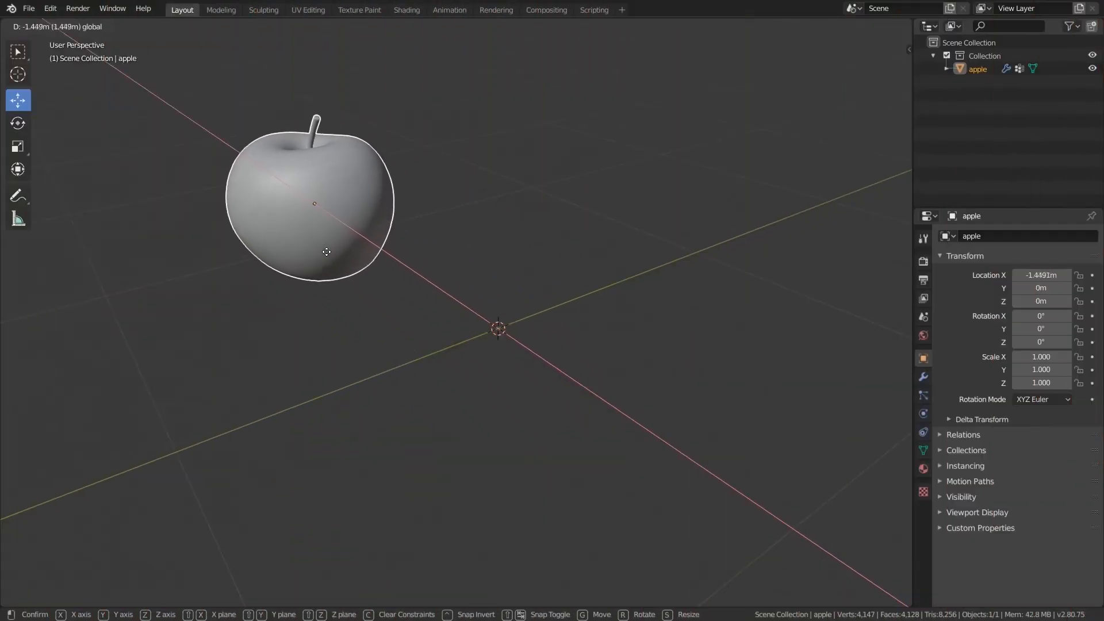
# - Move the apple along the global X axis and move its linked stem geometry in Edit Mode
pyautogui.moveTo(469, 334); pyautogui.dragTo(506, 329)
pyautogui.moveTo(516, 289); pyautogui.dragTo(424, 309)
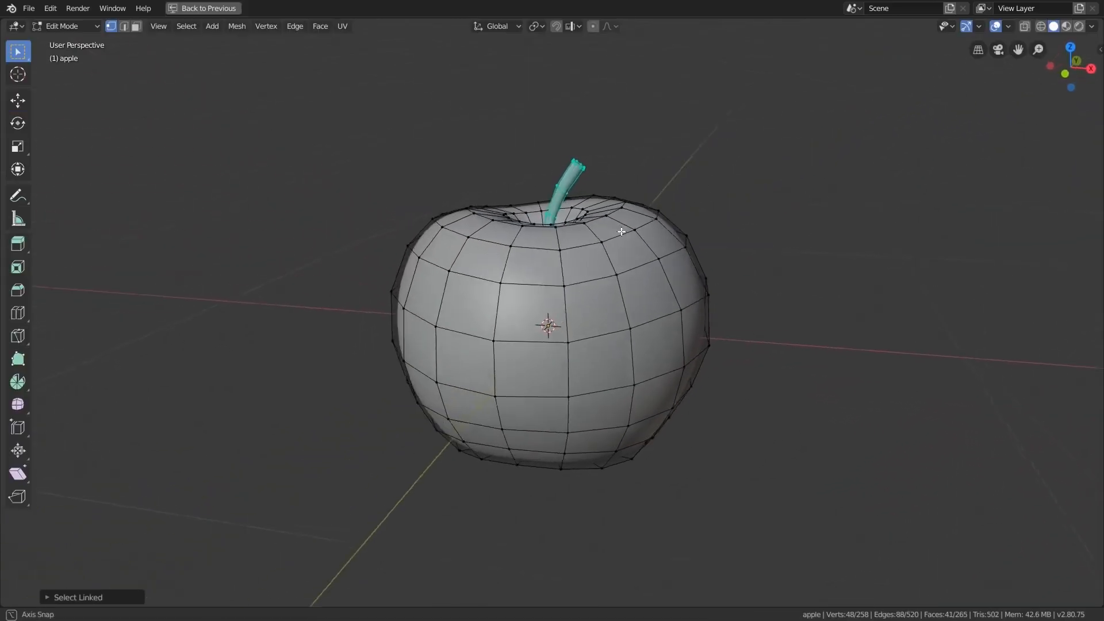
pyautogui.press('g')
pyautogui.click(741, 259)
pyautogui.moveTo(739, 253); pyautogui.dragTo(606, 276, button='middle')
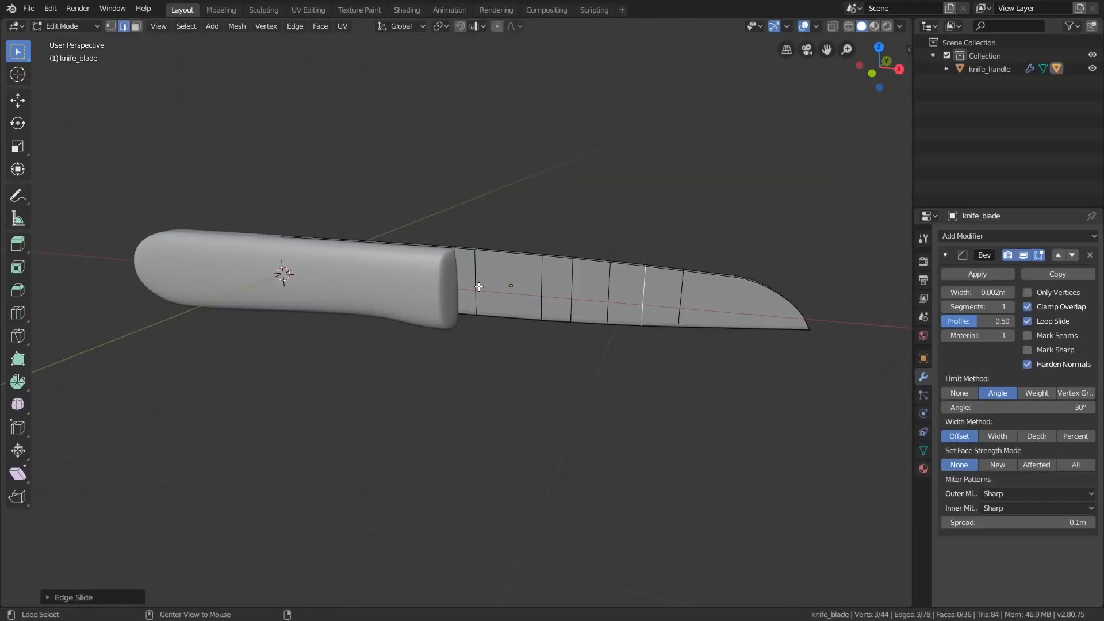
# - Edge-slide the knife blade's edge loop nearest the handle along the blade
pyautogui.press('g')
pyautogui.press('g')
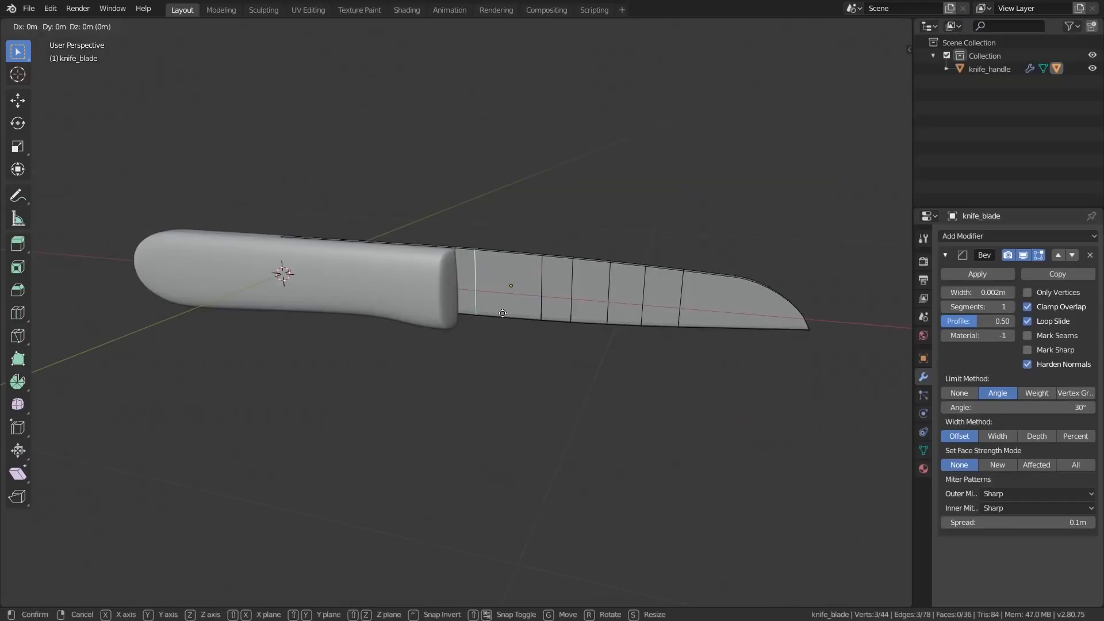
pyautogui.click(507, 317)
pyautogui.moveTo(507, 316); pyautogui.dragTo(555, 325, button='middle')
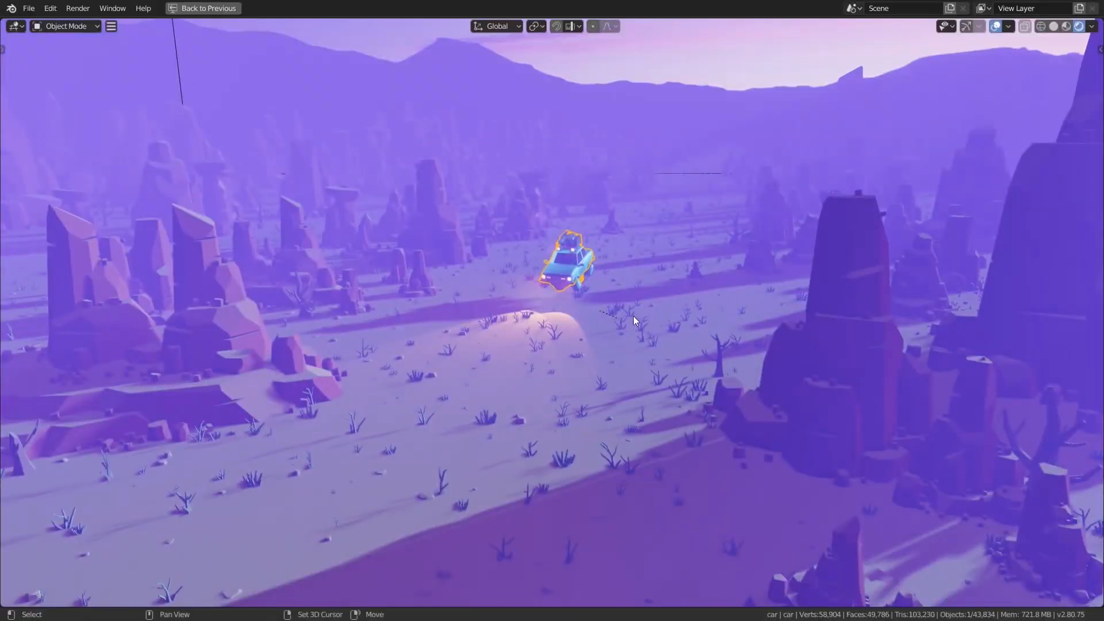
# - Frame the car in the desert scene and move a face on its front side by about 0.007 m in Edit Mode
pyautogui.moveTo(634, 320); pyautogui.dragTo(535, 310, button='middle')
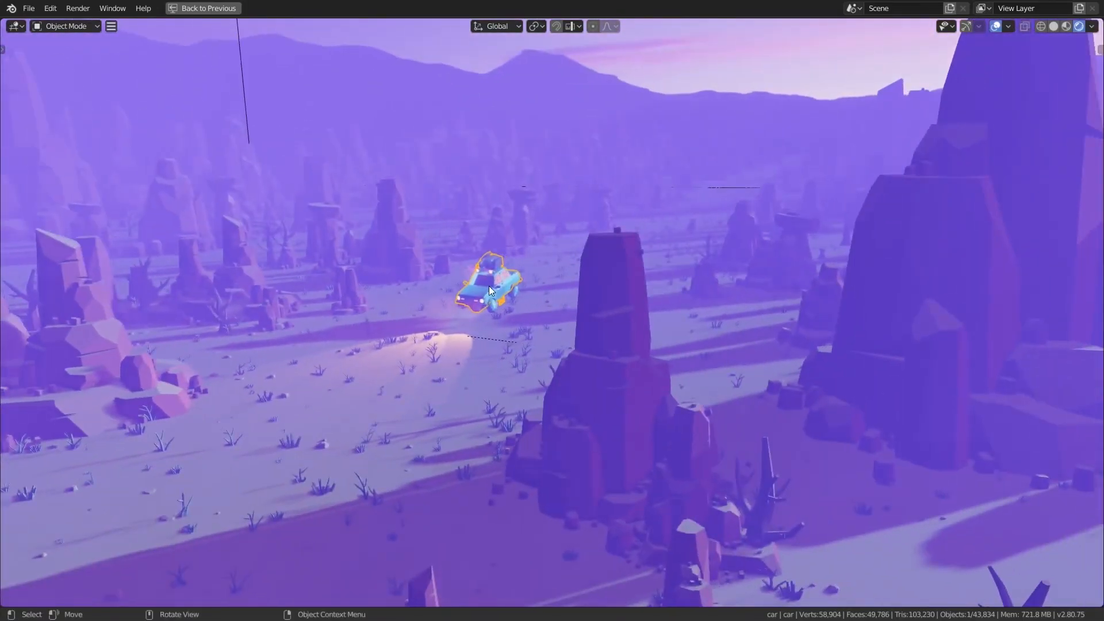
pyautogui.press('KP_Decimal')
pyautogui.press('Tab')
pyautogui.moveTo(514, 372); pyautogui.dragTo(346, 326, button='middle')
pyautogui.click(419, 359)
pyautogui.press('g')
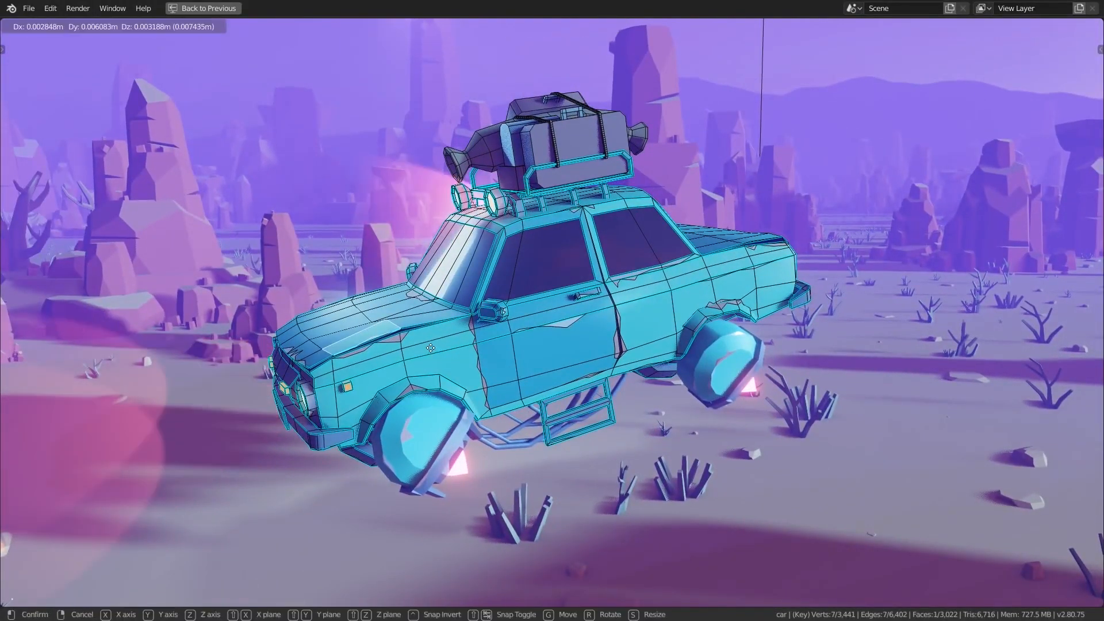
pyautogui.click(431, 348)
pyautogui.press('Tab')
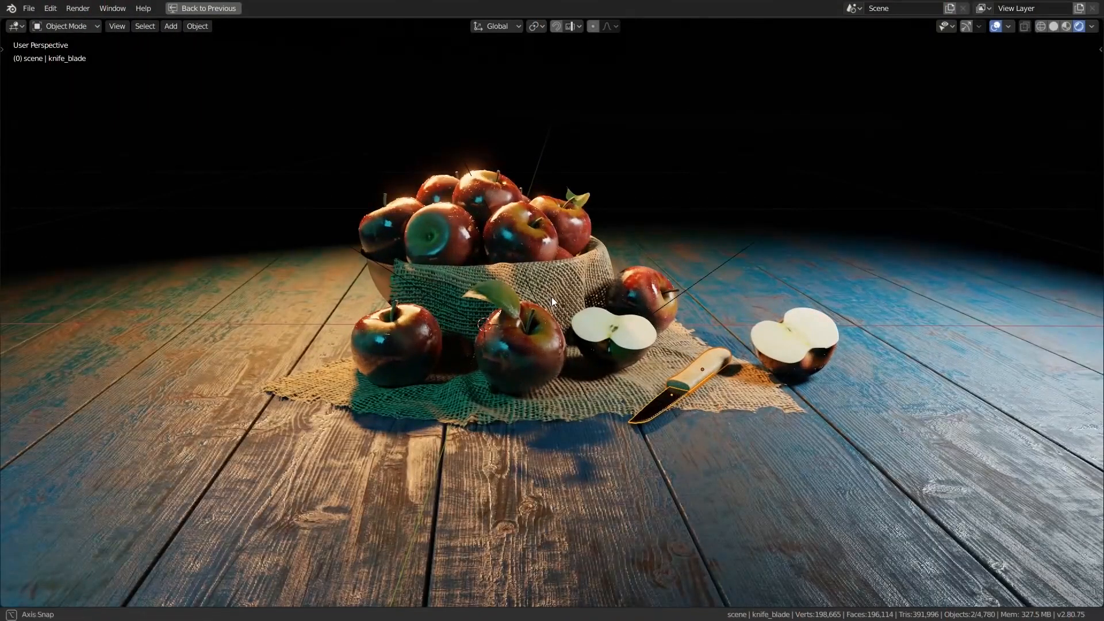
# - Examine the knife in the apple still-life scene up close with the viewport set to Solid shading
pyautogui.moveTo(551, 296); pyautogui.dragTo(736, 383, button='middle')
pyautogui.scroll(8, 733, 396)
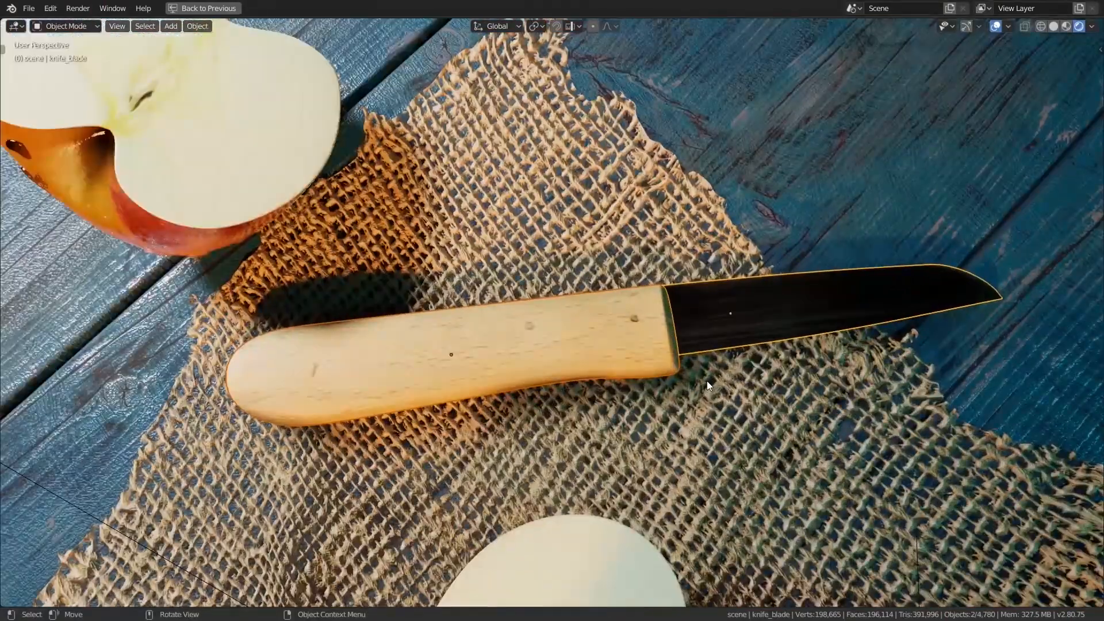
pyautogui.moveTo(706, 384); pyautogui.dragTo(205, 351, button='middle')
pyautogui.click(1053, 27)
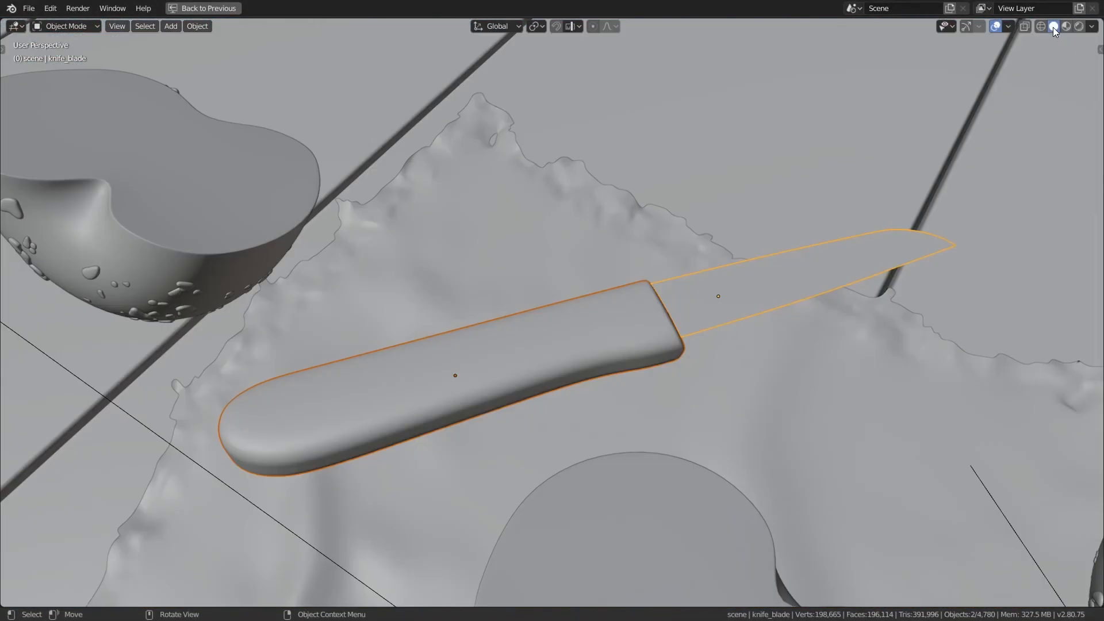
pyautogui.moveTo(948, 151); pyautogui.dragTo(741, 323, button='middle')
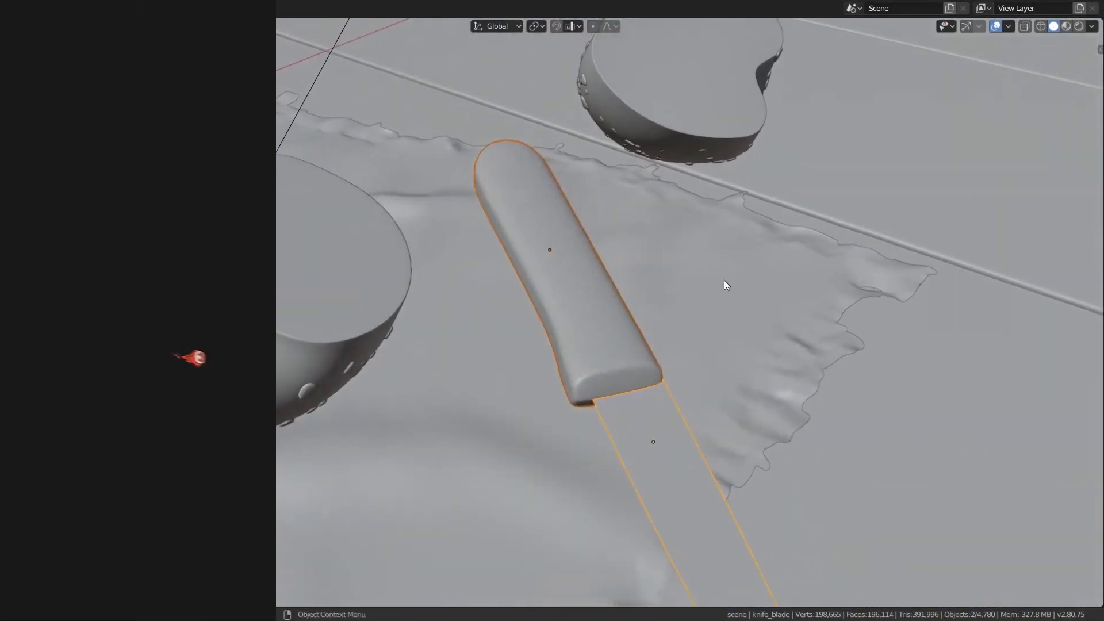